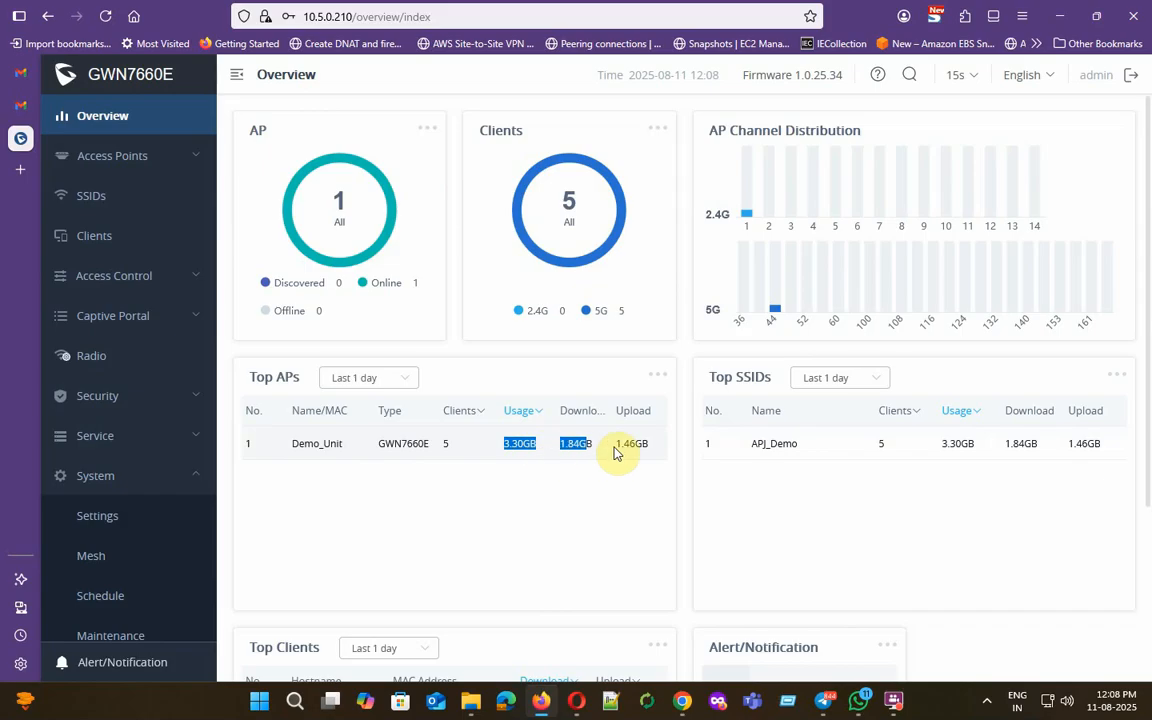
- Review the Top Clients usage on the overview page and set its period to Last 1 week
{"action": "scroll", "coordinate": [558, 489], "scroll_direction": "down", "scroll_amount": 3}
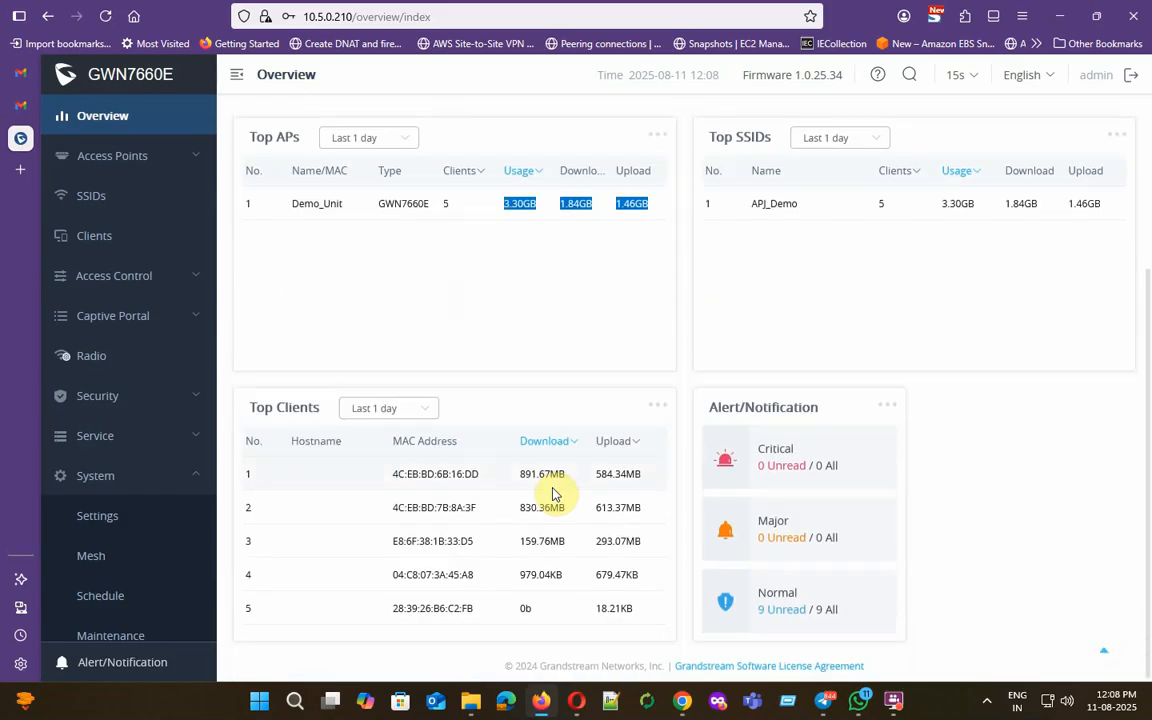
{"action": "left_click_drag", "start_coordinate": [393, 475], "coordinate": [634, 607]}
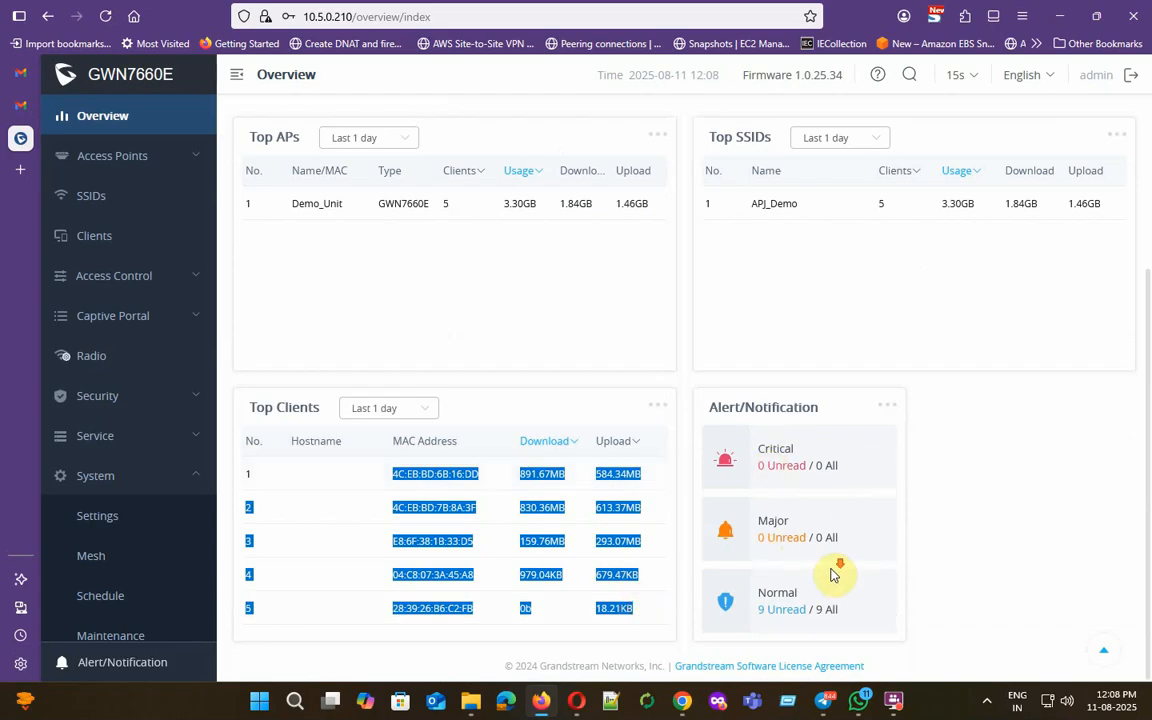
{"action": "left_click", "coordinate": [352, 342]}
{"action": "scroll", "coordinate": [343, 342], "scroll_direction": "up", "scroll_amount": 2}
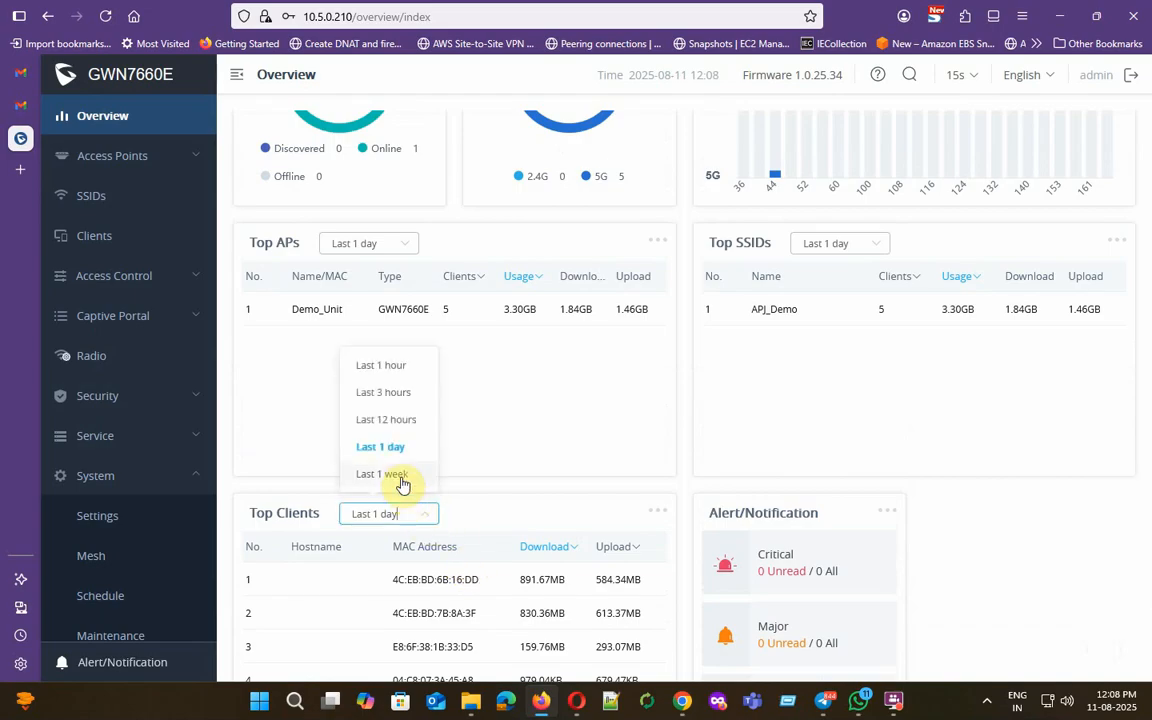
{"action": "left_click", "coordinate": [399, 477]}
{"action": "scroll", "coordinate": [540, 572], "scroll_direction": "down", "scroll_amount": 2}
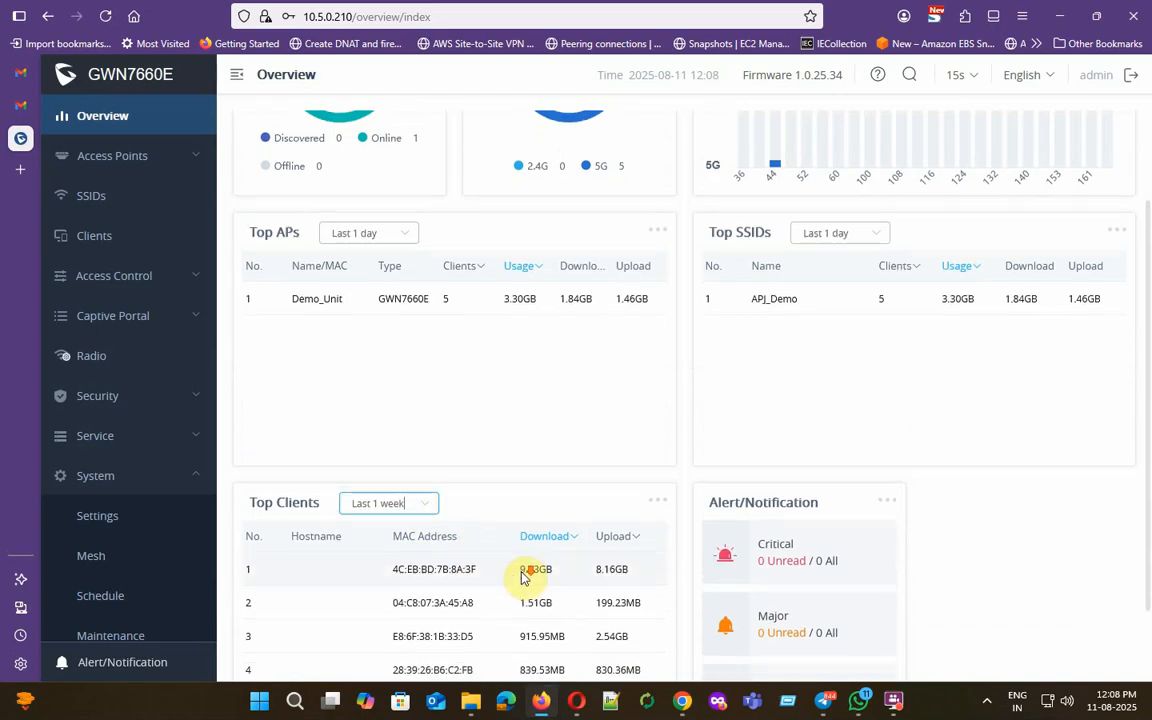
{"action": "scroll", "coordinate": [437, 425], "scroll_direction": "up", "scroll_amount": 4}
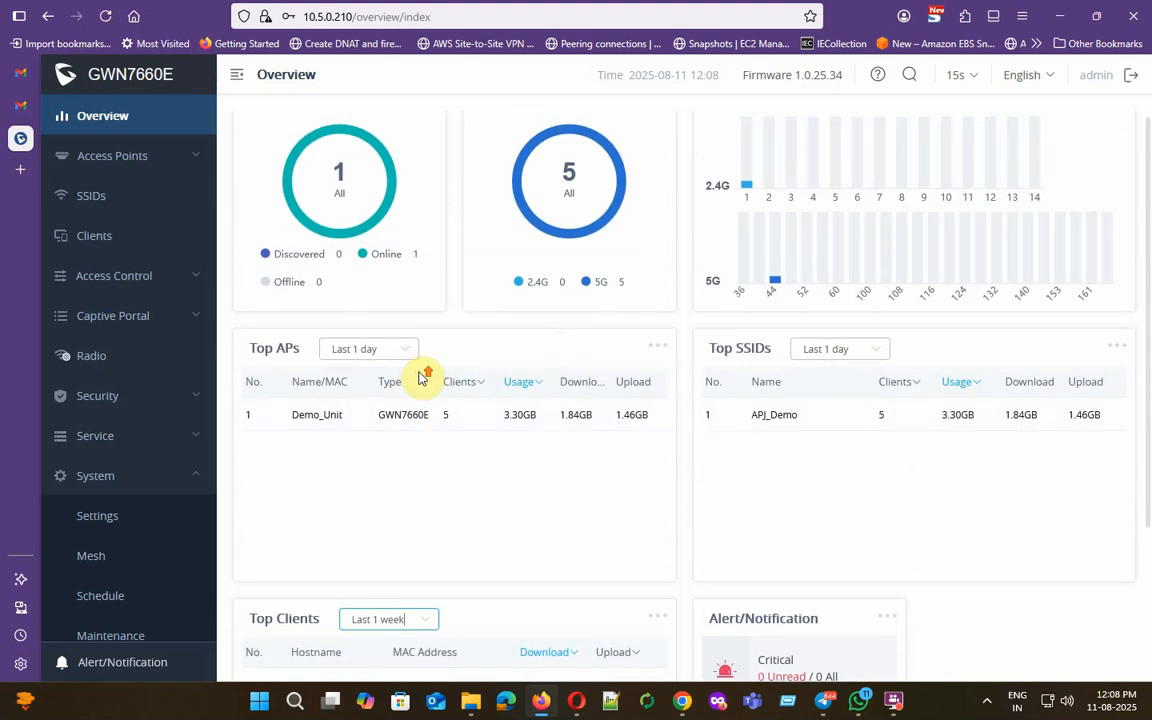
{"action": "scroll", "coordinate": [423, 376], "scroll_direction": "up", "scroll_amount": 1}
- Open the access points status list and examine all of its columns for Demo_Unit
{"action": "left_click", "coordinate": [110, 158]}
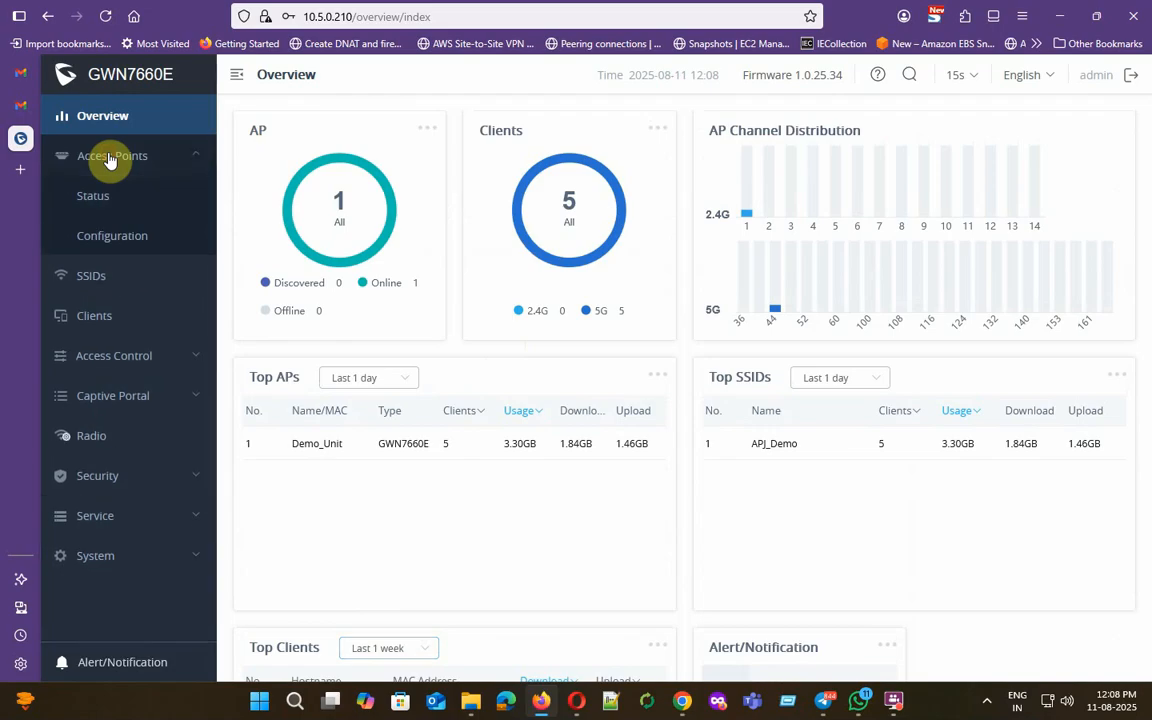
{"action": "left_click", "coordinate": [90, 198]}
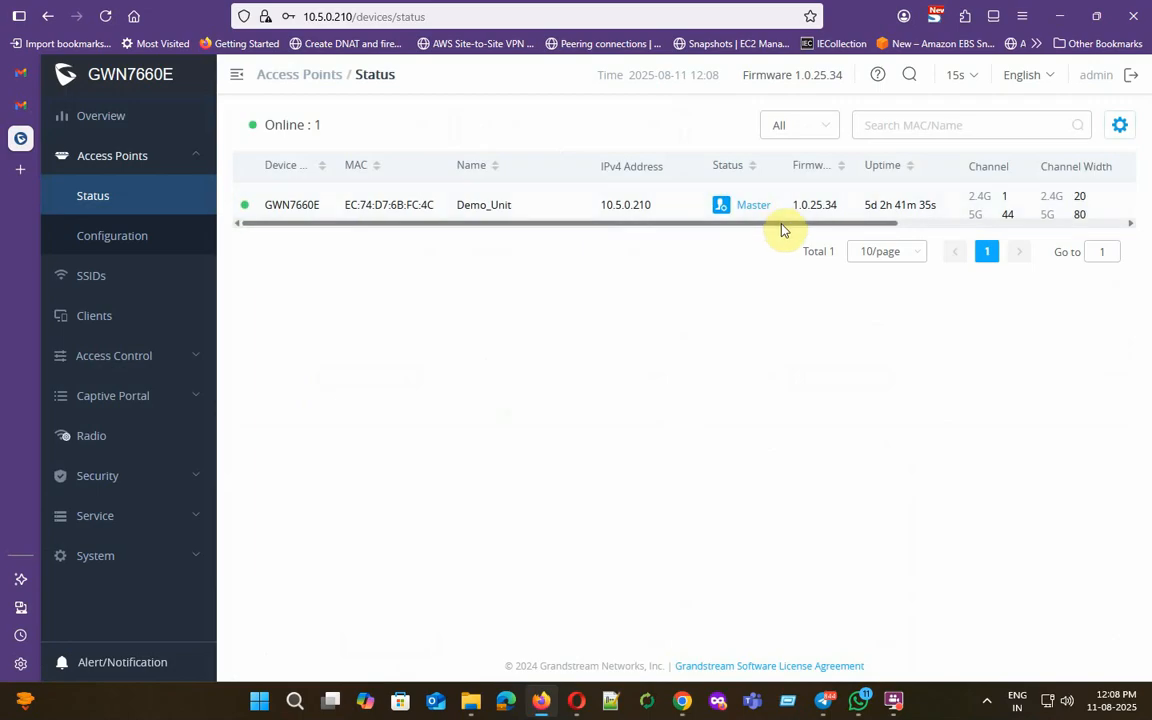
{"action": "left_click_drag", "start_coordinate": [779, 225], "coordinate": [1062, 229]}
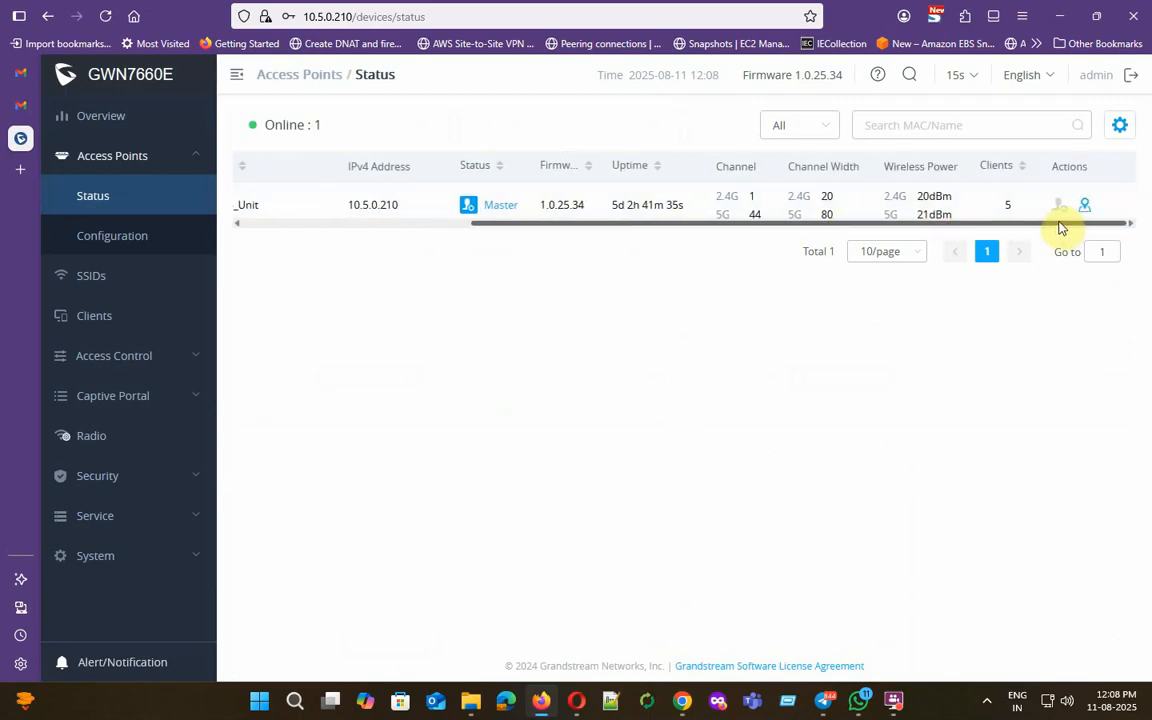
{"action": "left_click_drag", "start_coordinate": [1047, 228], "coordinate": [568, 237]}
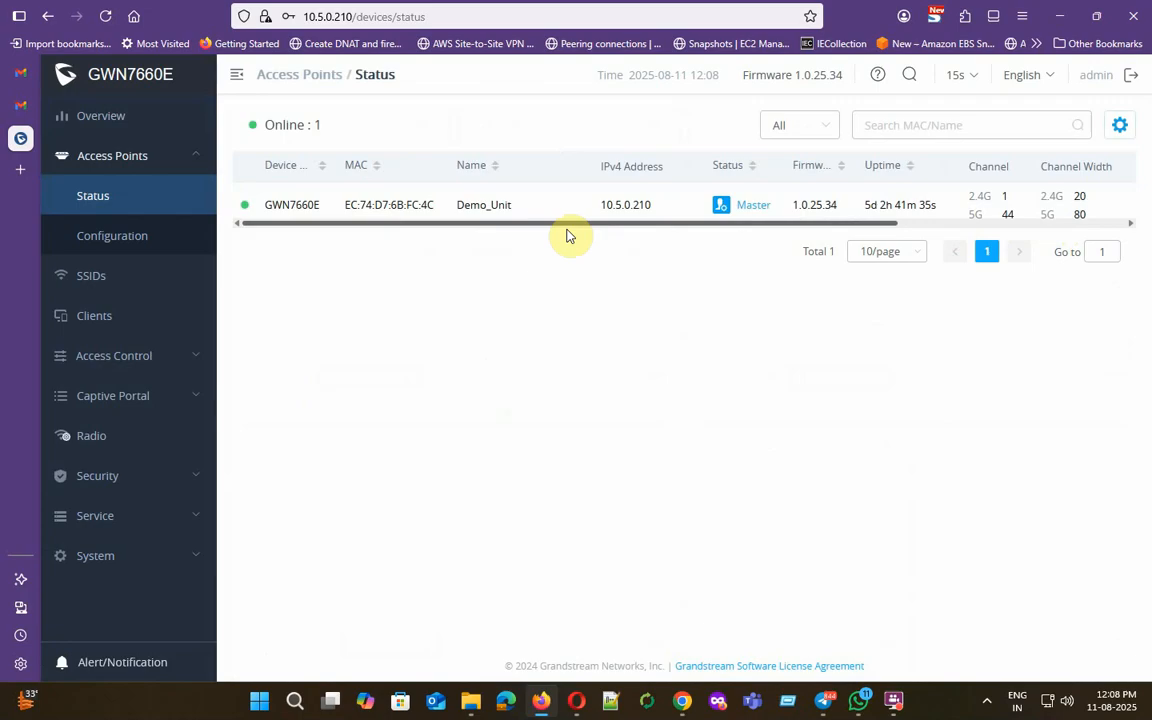
- Open the details of the Demo_Unit access point and examine its device info and current clients
{"action": "left_click", "coordinate": [373, 211]}
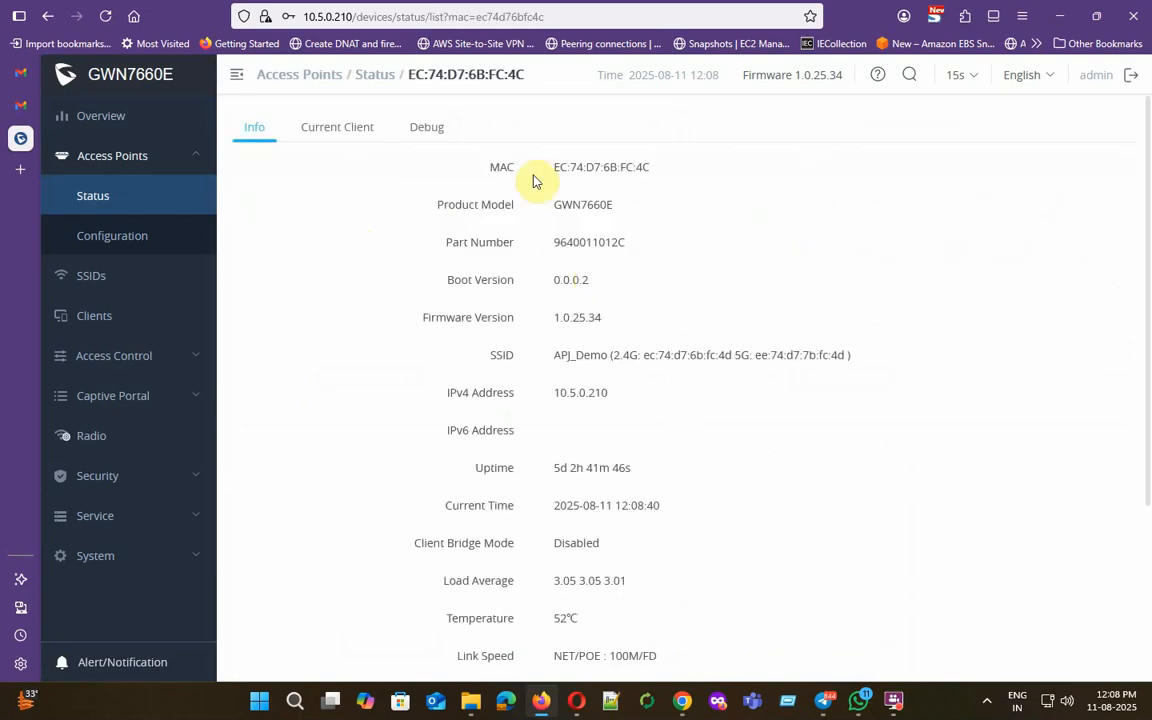
{"action": "scroll", "coordinate": [597, 352], "scroll_direction": "down", "scroll_amount": 2}
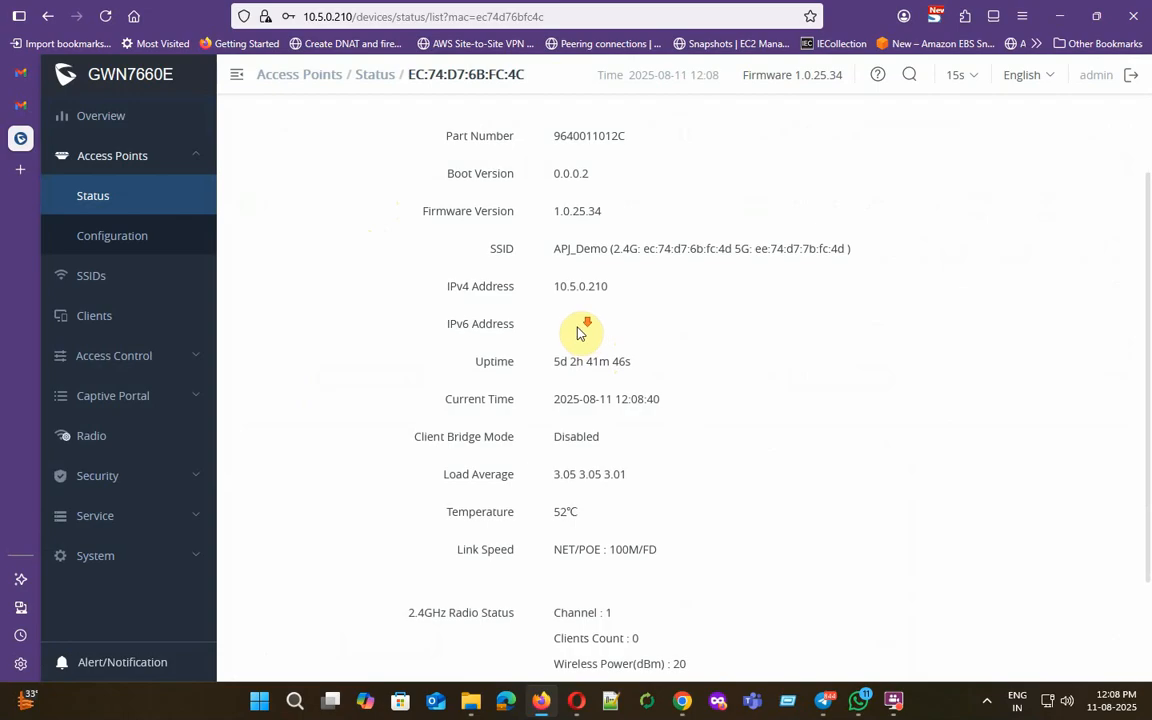
{"action": "scroll", "coordinate": [578, 332], "scroll_direction": "down", "scroll_amount": 2}
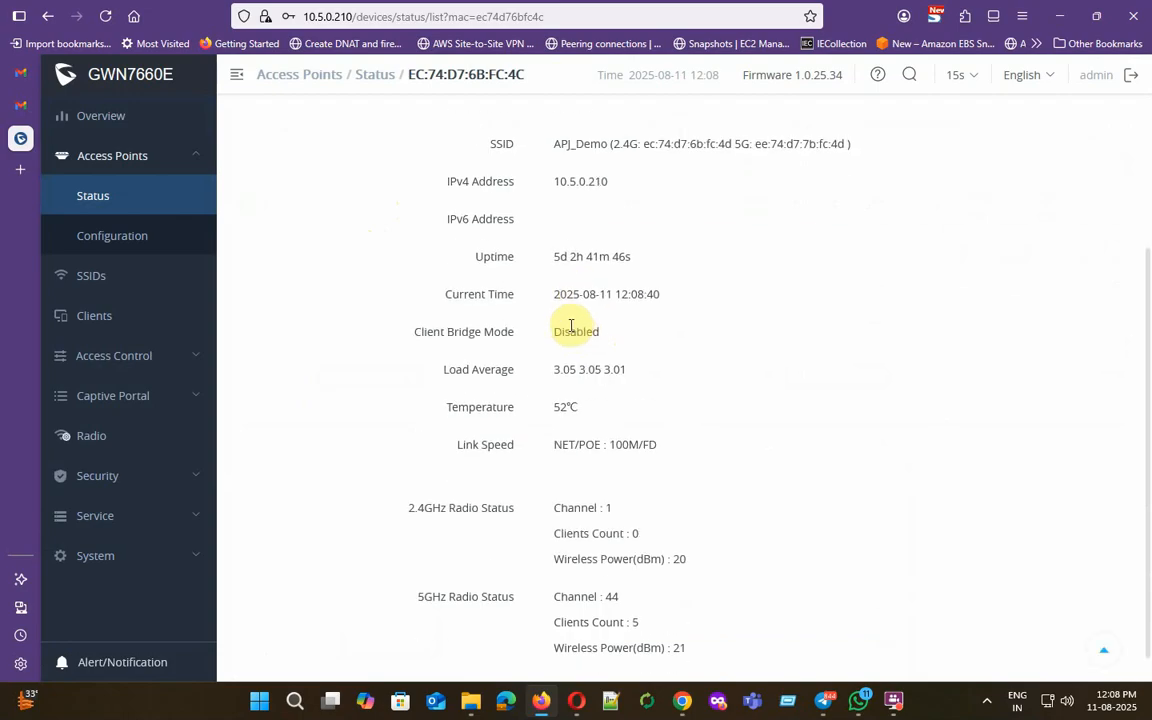
{"action": "scroll", "coordinate": [572, 329], "scroll_direction": "down", "scroll_amount": 1}
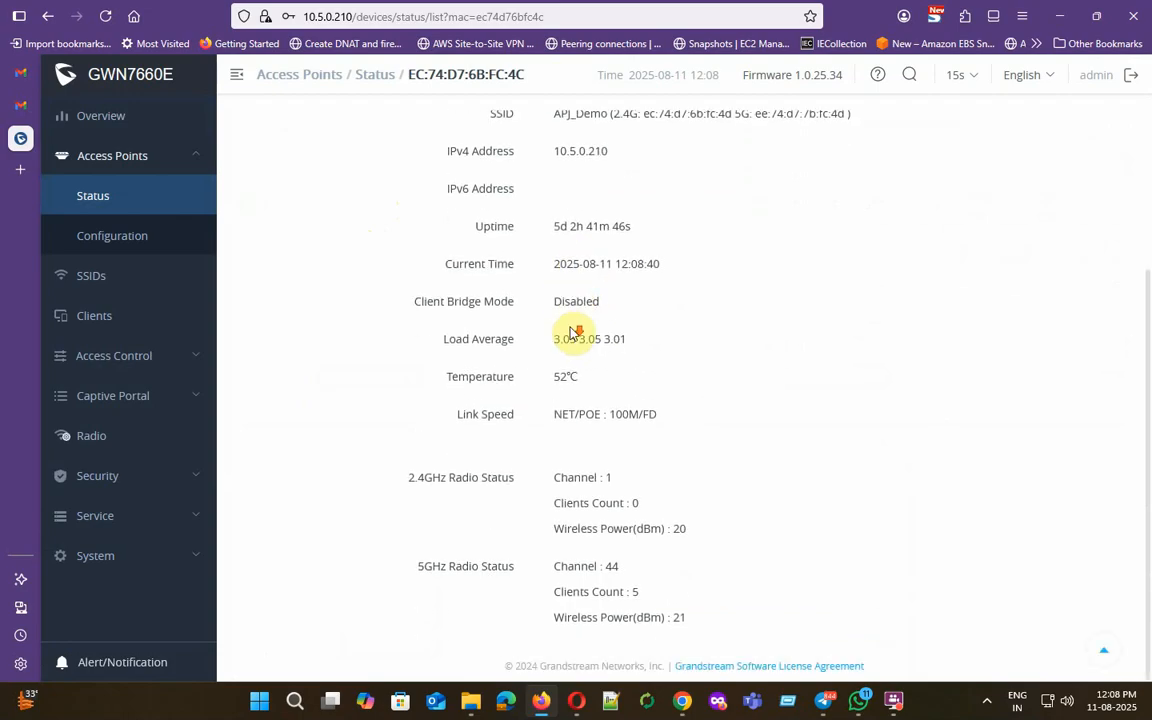
{"action": "scroll", "coordinate": [568, 337], "scroll_direction": "up", "scroll_amount": 5}
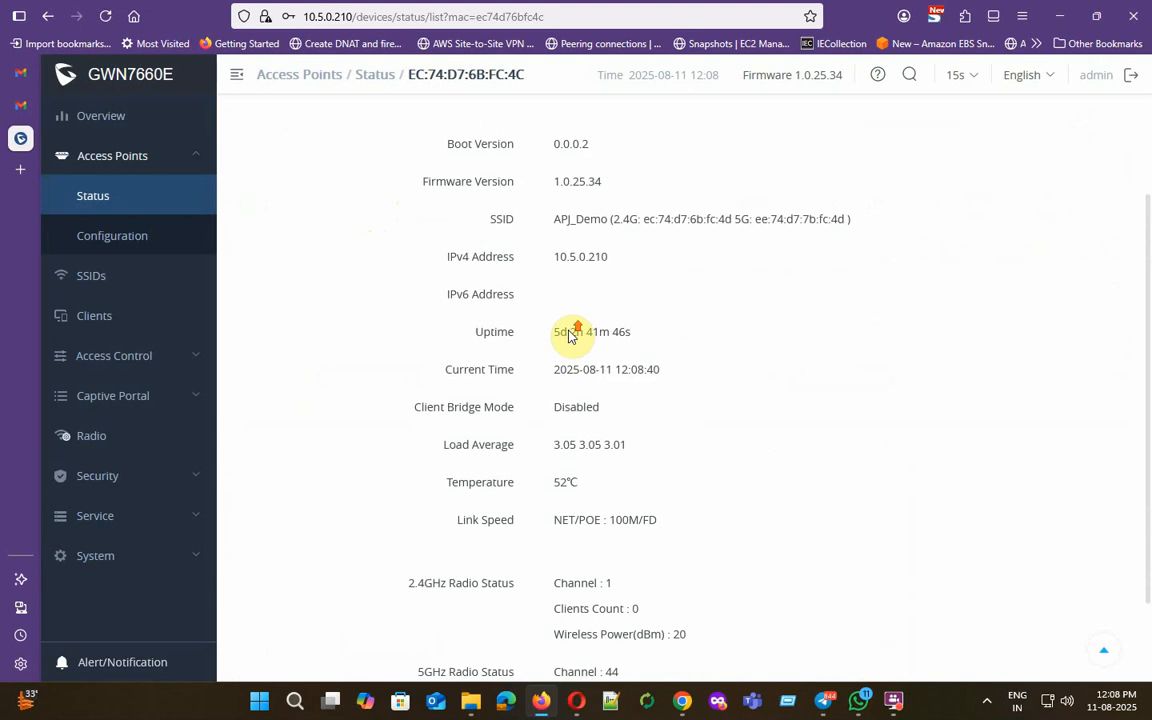
{"action": "left_click", "coordinate": [359, 137]}
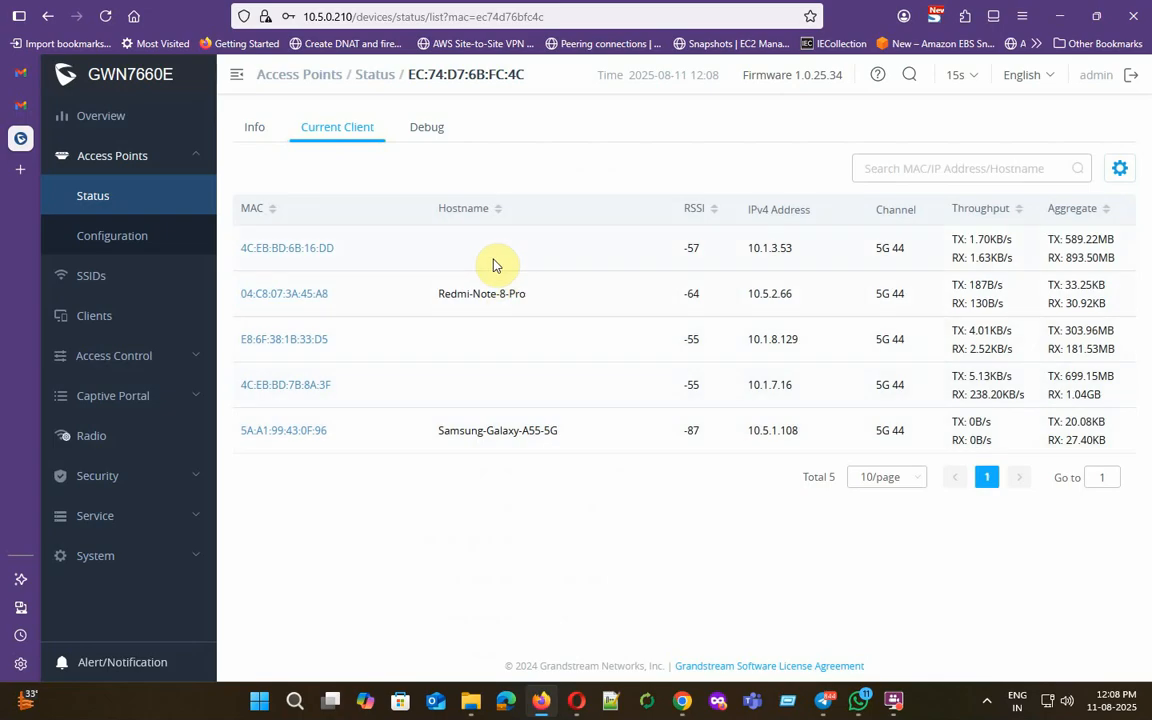
- Examine the access point's debug tools: Core Files, Ping/Traceroute, Capture and One Key Debug
{"action": "left_click", "coordinate": [438, 134]}
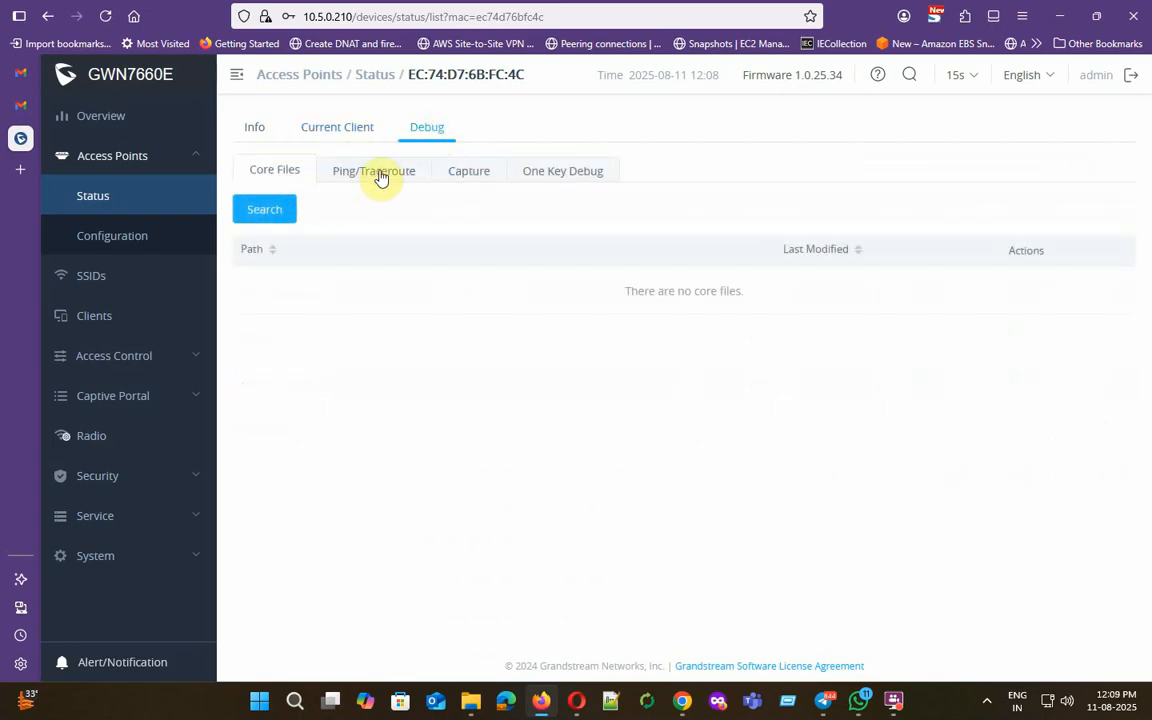
{"action": "left_click", "coordinate": [380, 177]}
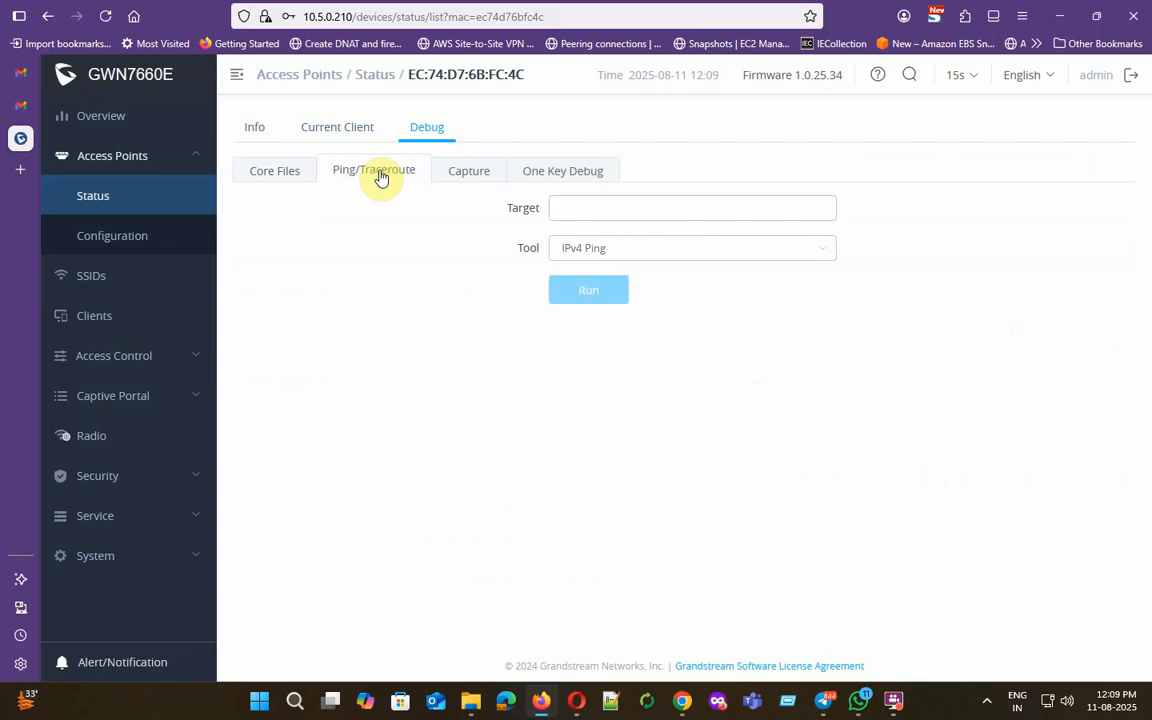
{"action": "left_click", "coordinate": [480, 183]}
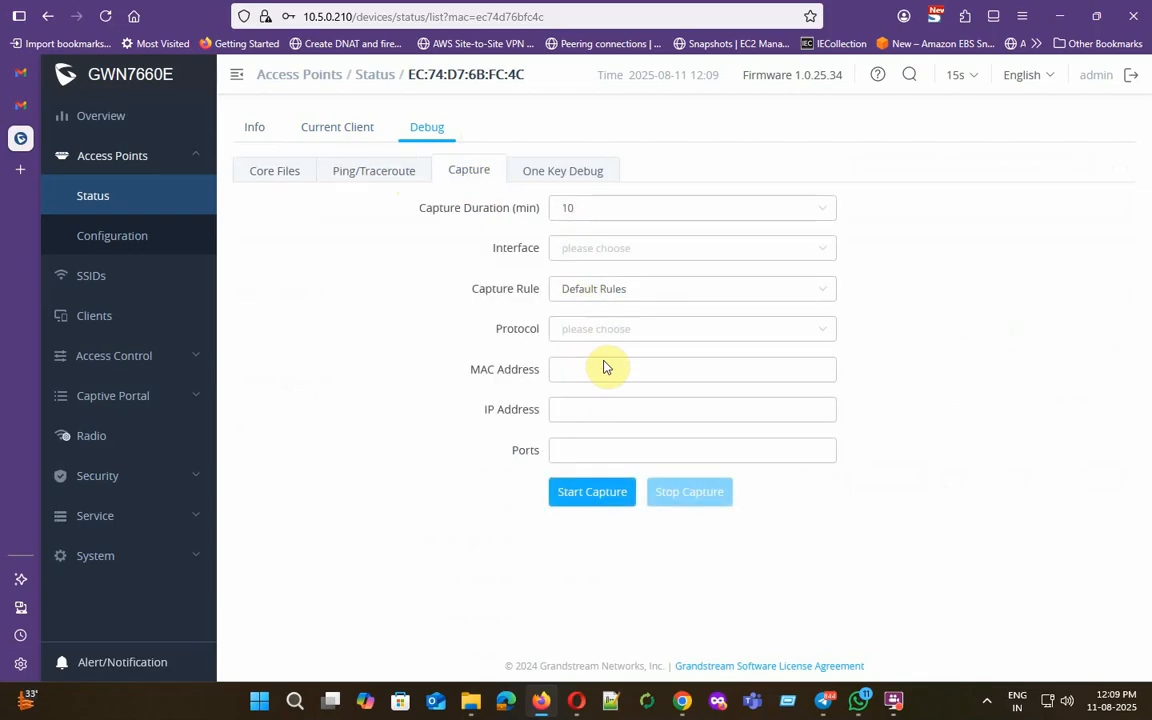
{"action": "left_click", "coordinate": [556, 172]}
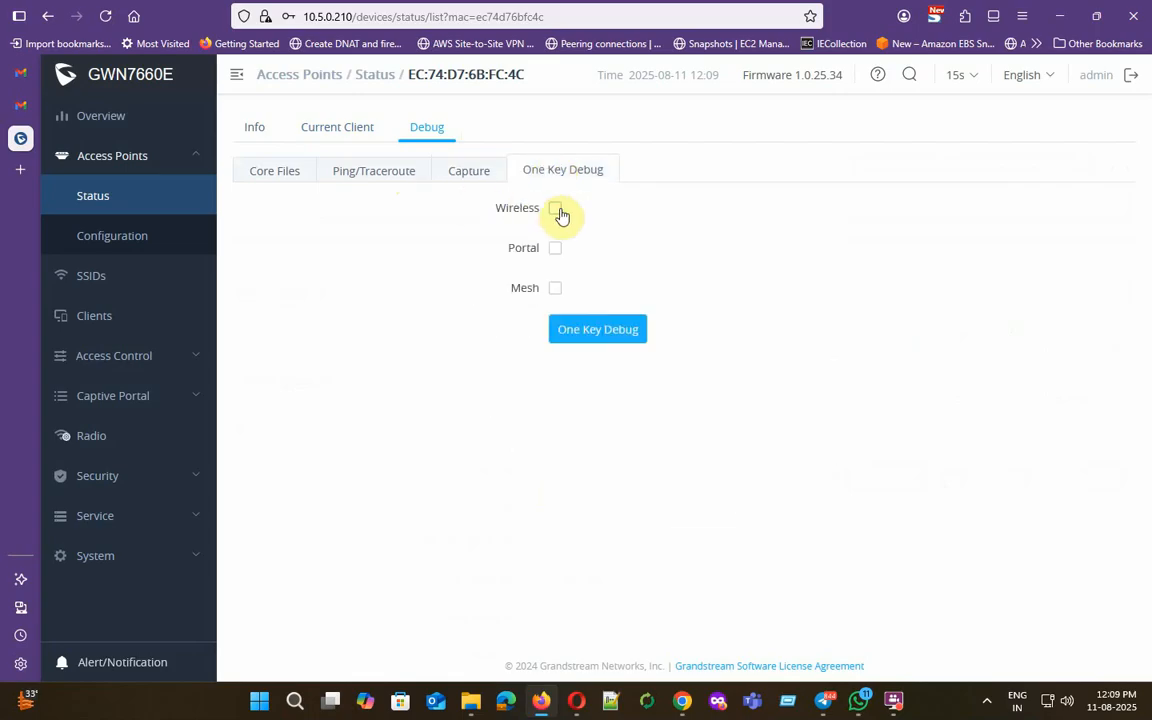
{"action": "left_click", "coordinate": [395, 172]}
- Copy the IPv4 address 10.1.3.53 of the first client in the access point's current client list
{"action": "left_click", "coordinate": [327, 131]}
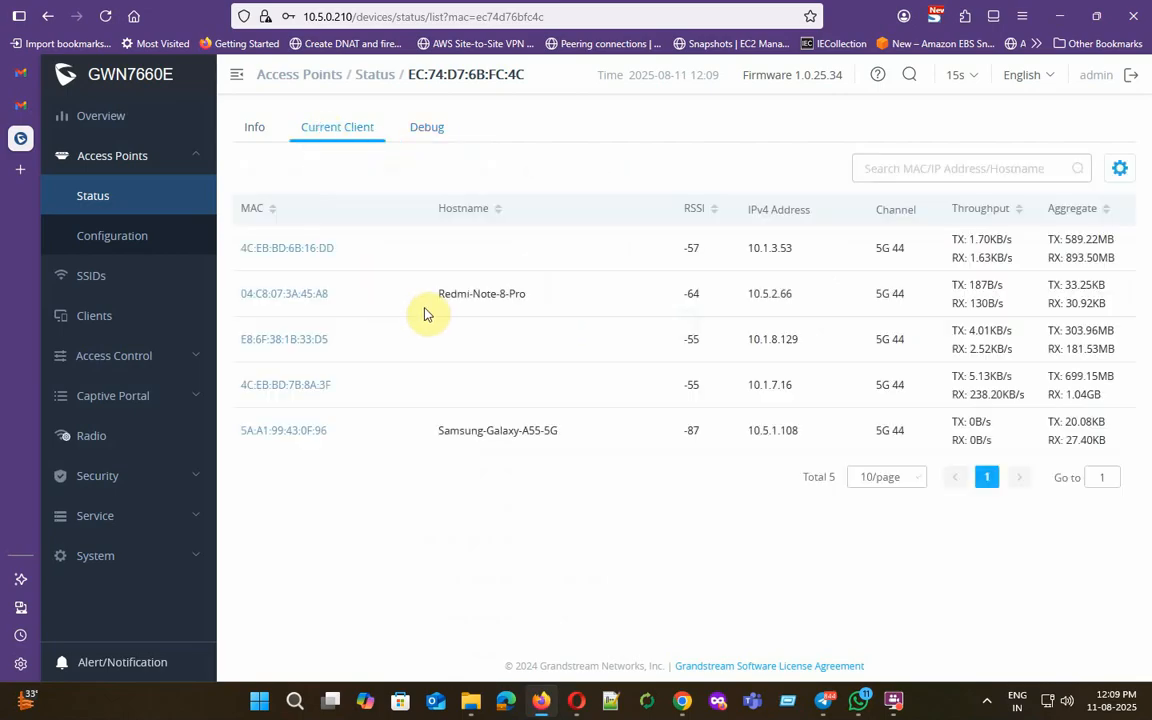
{"action": "left_click", "coordinate": [798, 246]}
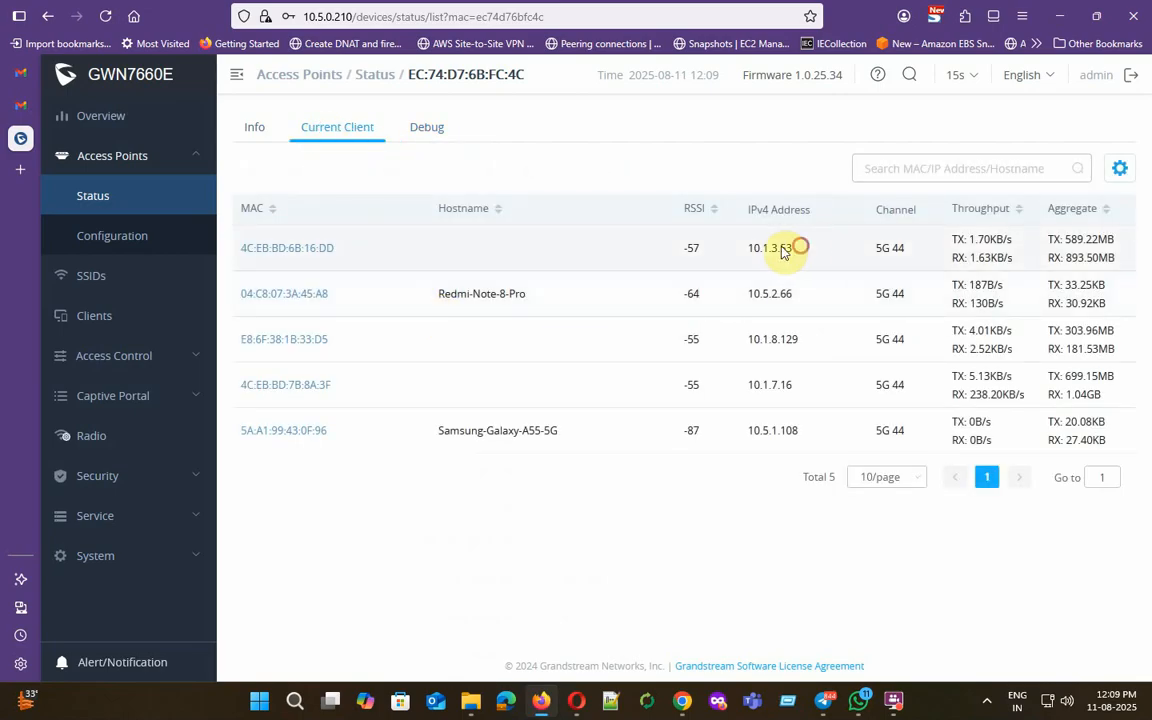
{"action": "right_click", "coordinate": [757, 246]}
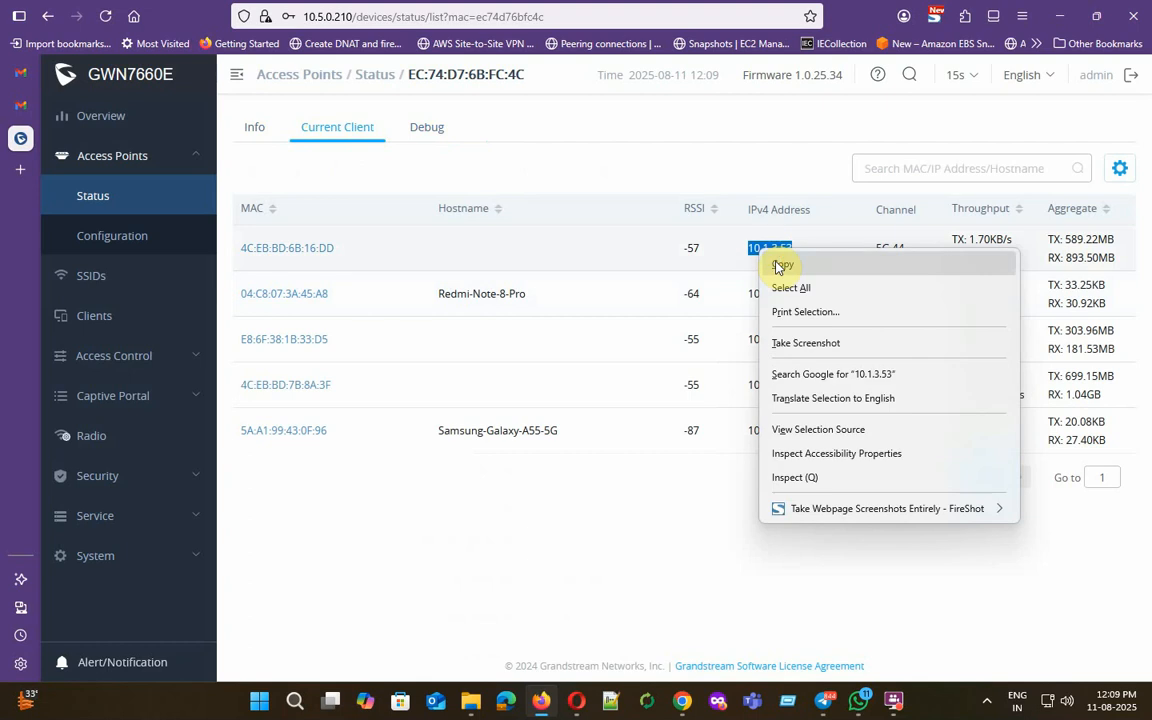
{"action": "left_click", "coordinate": [779, 262]}
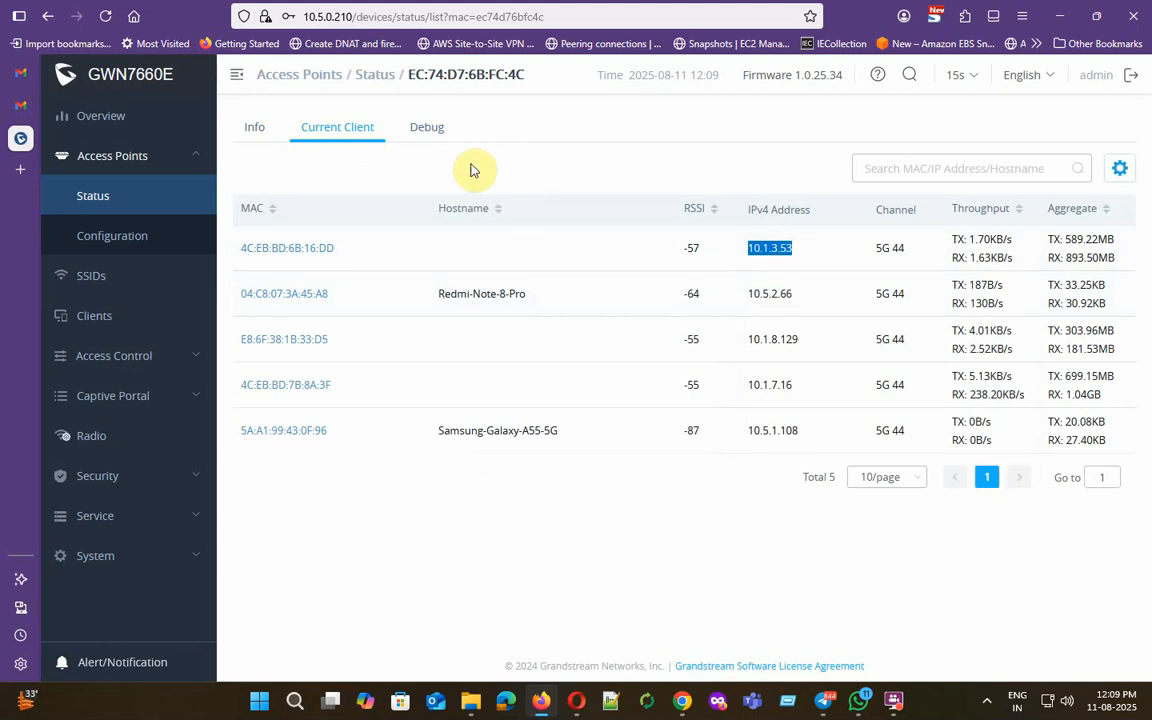
- Run an IPv4 Ping from the access point's debug tools to target 10.1.3.53, without leading spaces, and review the output
{"action": "left_click", "coordinate": [426, 130]}
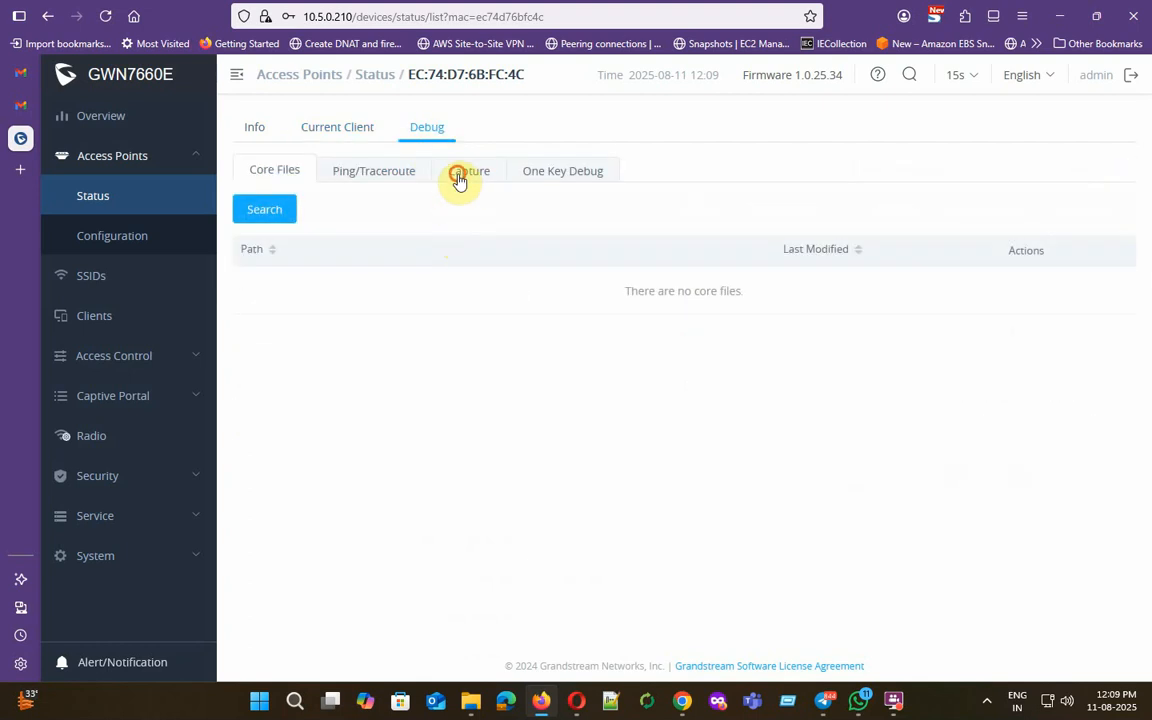
{"action": "left_click", "coordinate": [458, 178]}
{"action": "left_click", "coordinate": [390, 167]}
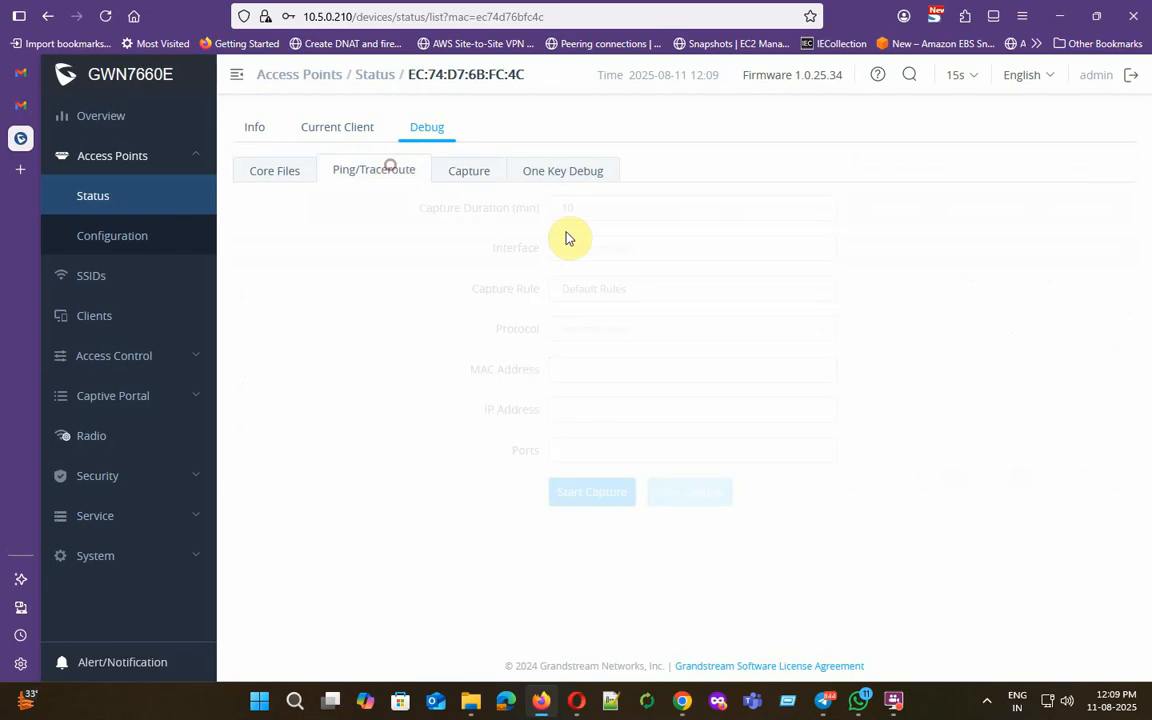
{"action": "right_click", "coordinate": [578, 214]}
{"action": "left_click", "coordinate": [604, 332]}
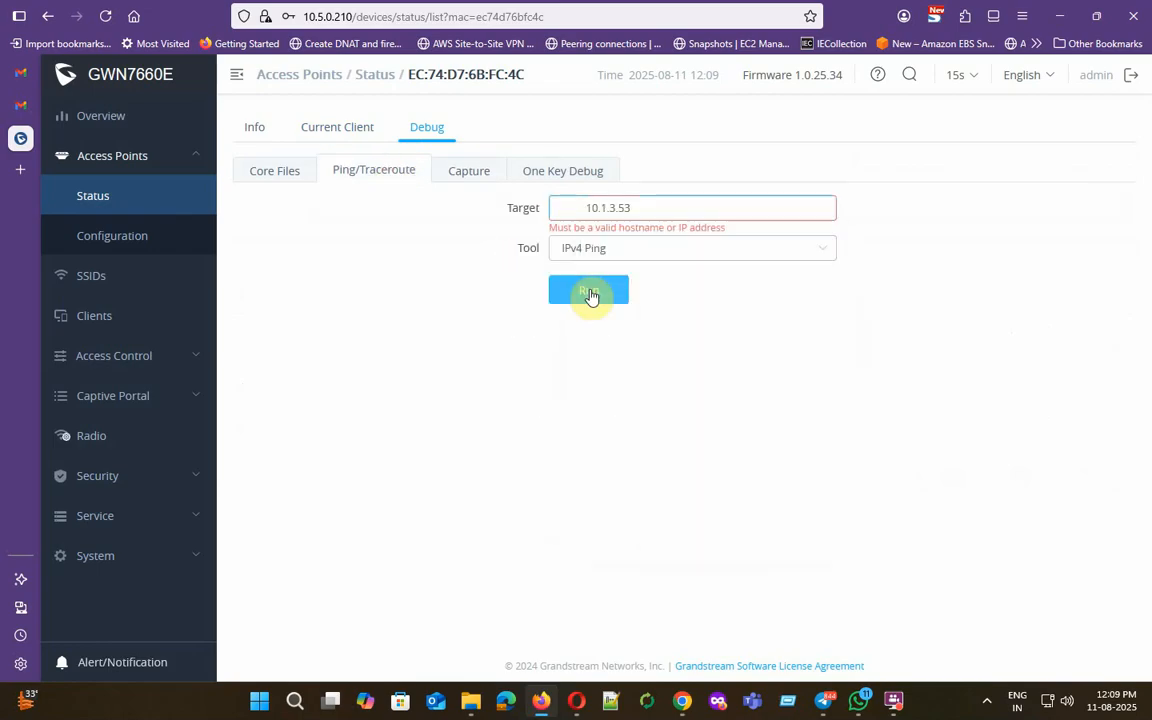
{"action": "left_click_drag", "start_coordinate": [587, 208], "coordinate": [510, 207]}
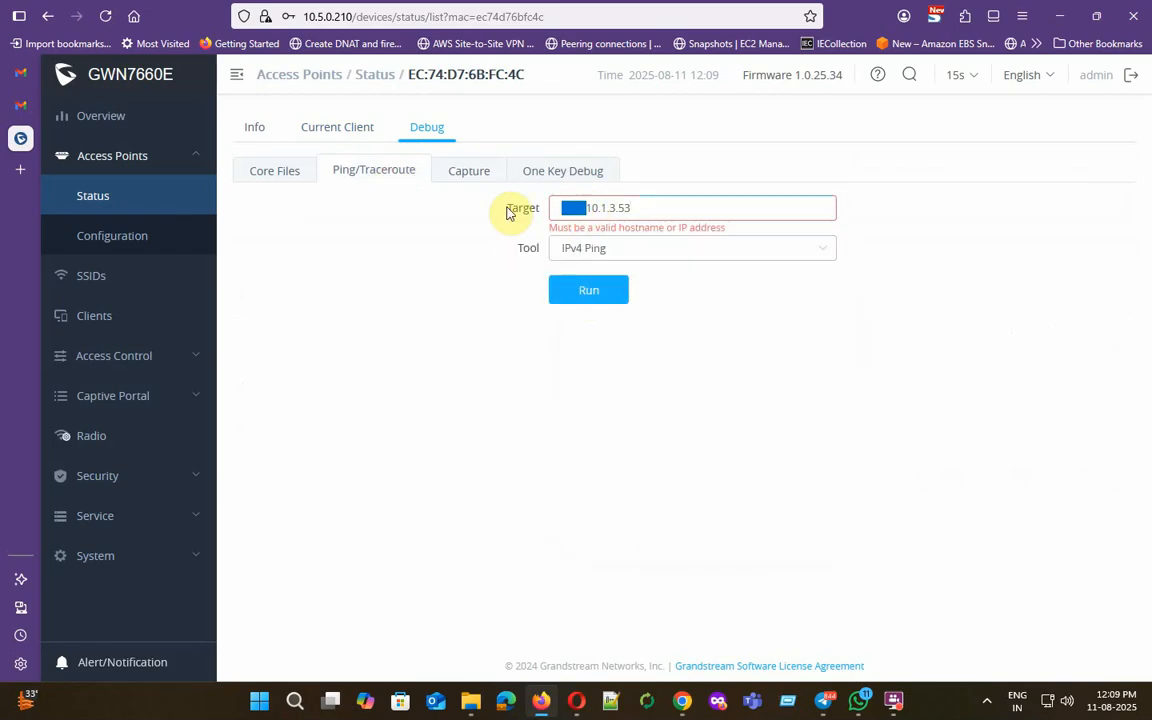
{"action": "key", "text": "BackSpace"}
{"action": "left_click", "coordinate": [594, 290]}
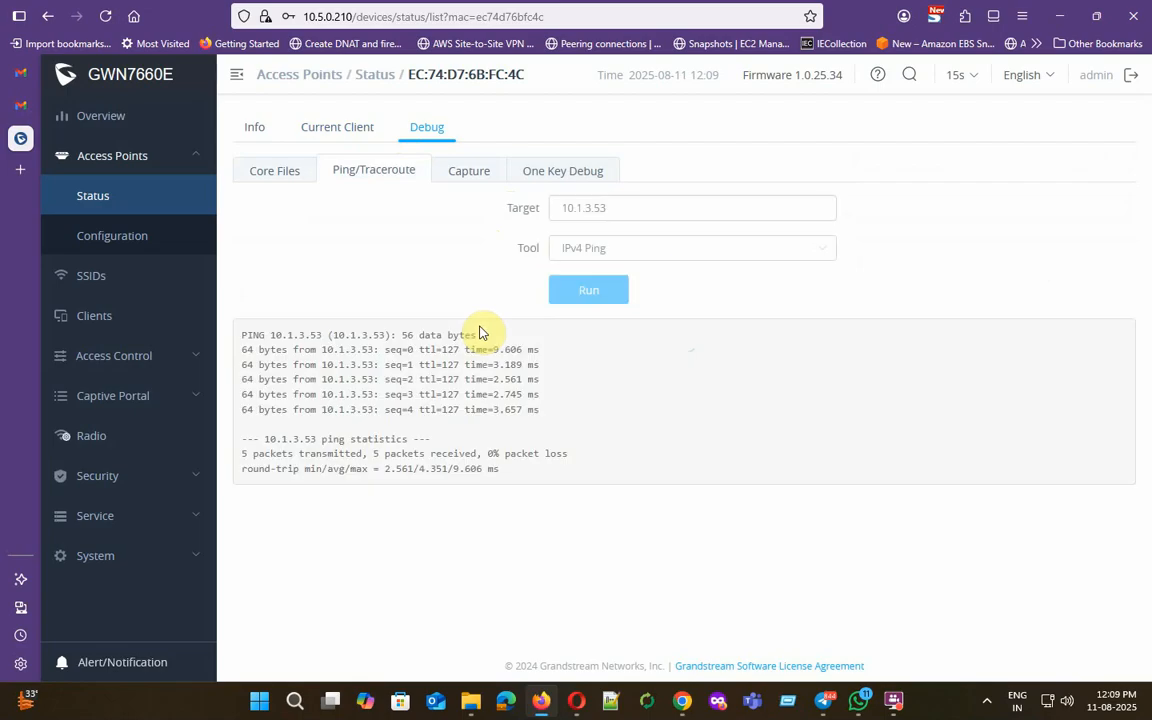
{"action": "left_click_drag", "start_coordinate": [243, 335], "coordinate": [548, 472]}
{"action": "left_click", "coordinate": [380, 238]}
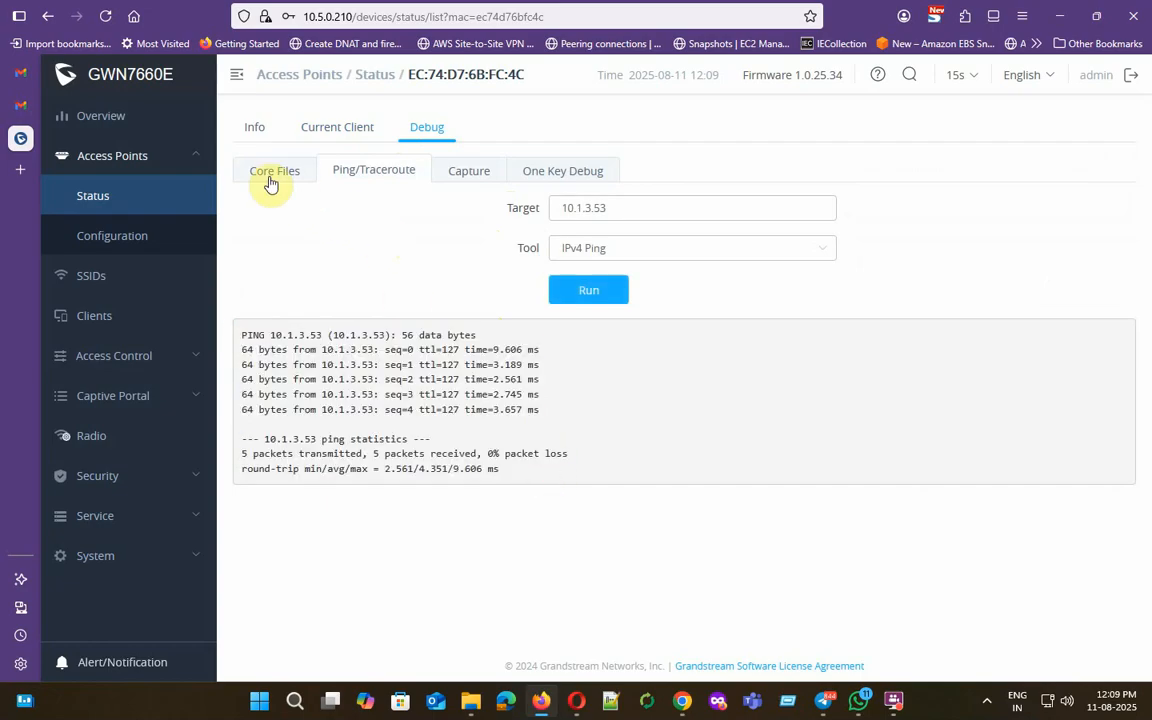
- Open the device configuration of Demo_Unit, review its settings and choose Use System Settings for the LED
{"action": "left_click", "coordinate": [111, 240]}
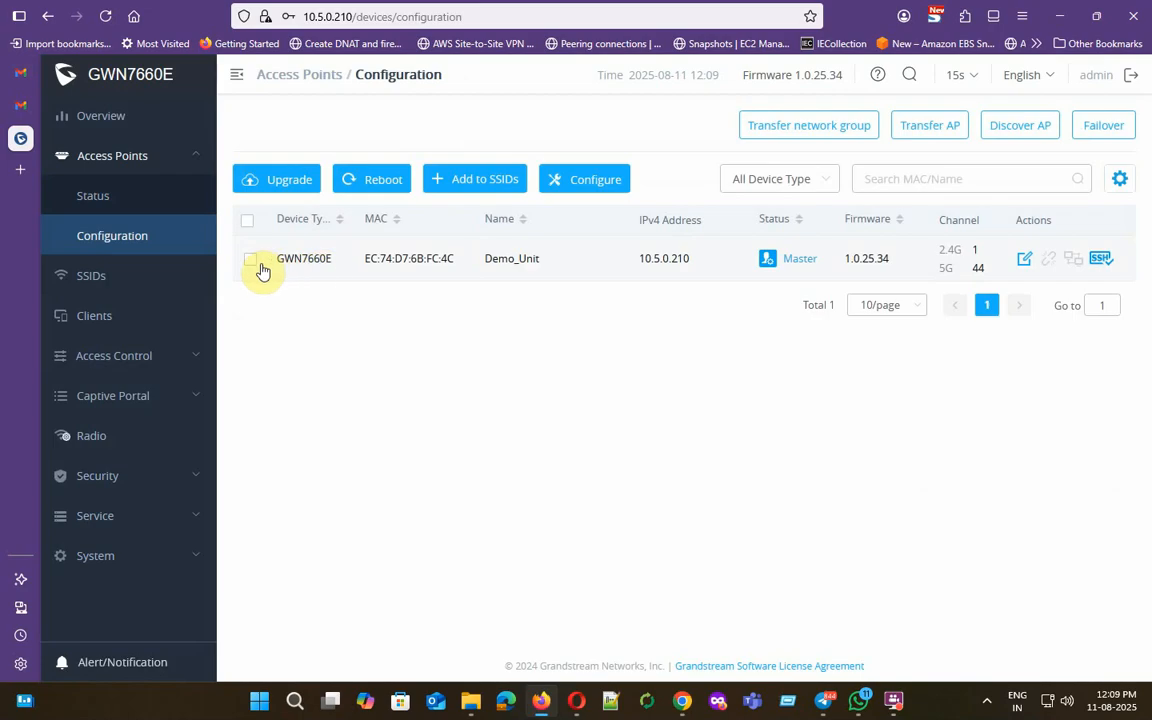
{"action": "left_click", "coordinate": [252, 264]}
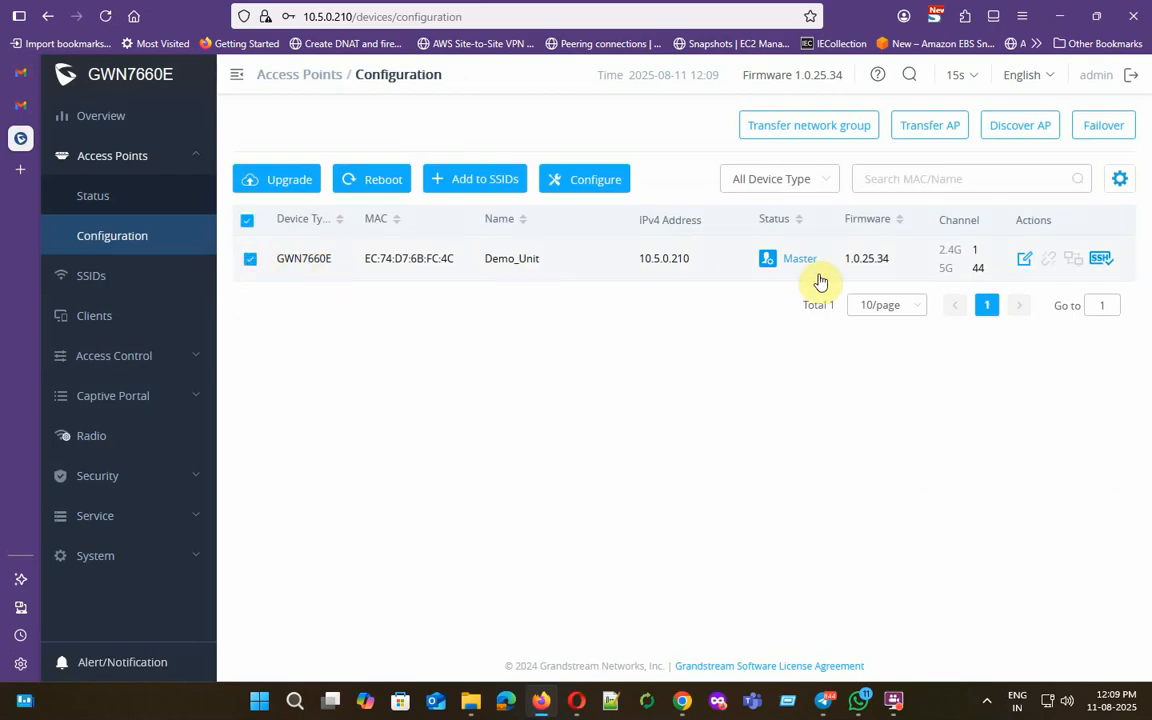
{"action": "left_click", "coordinate": [1025, 264]}
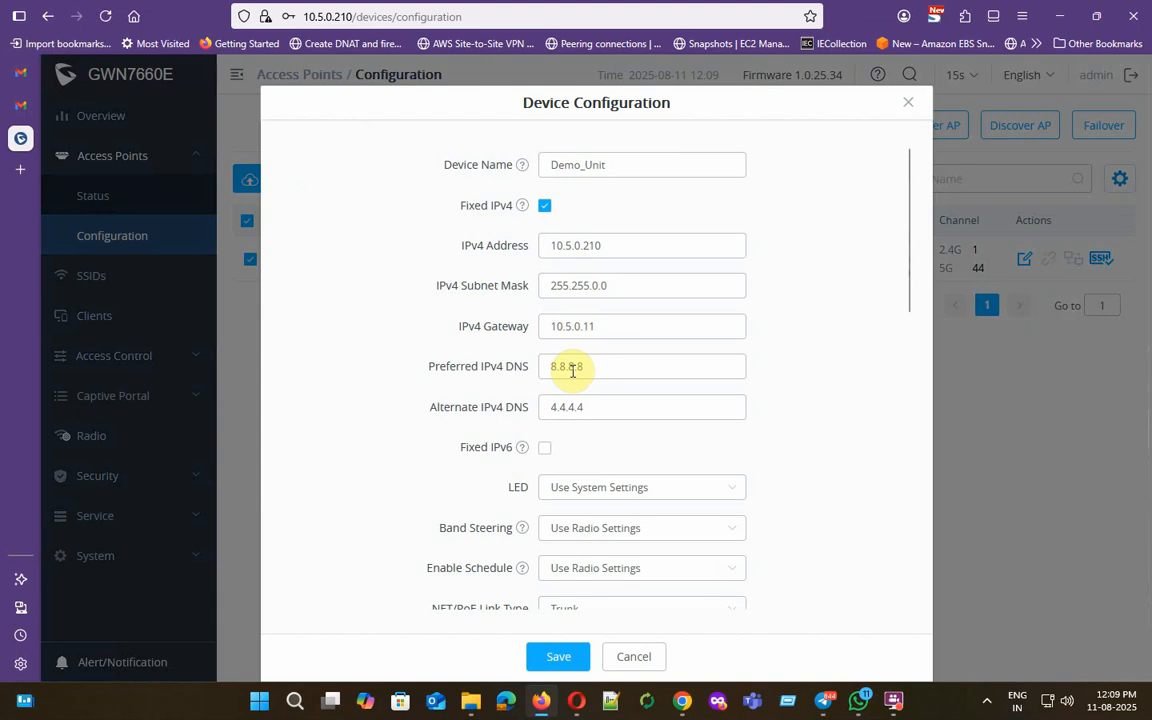
{"action": "scroll", "coordinate": [574, 372], "scroll_direction": "down", "scroll_amount": 3}
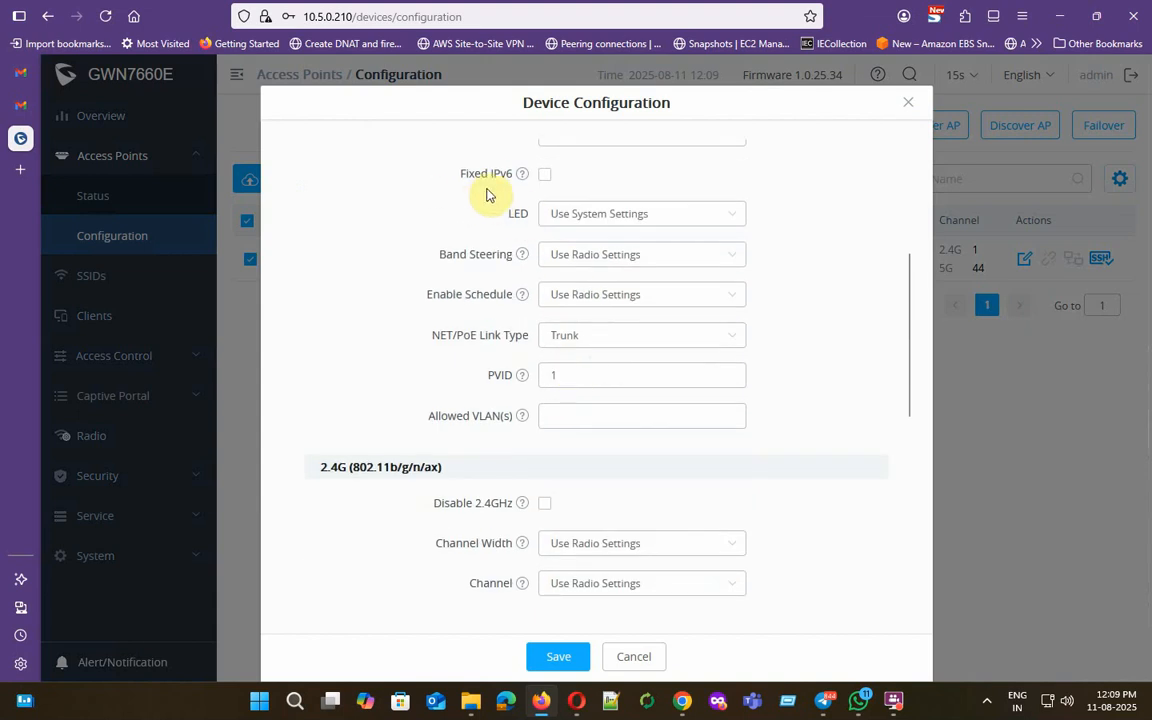
{"action": "left_click", "coordinate": [589, 224]}
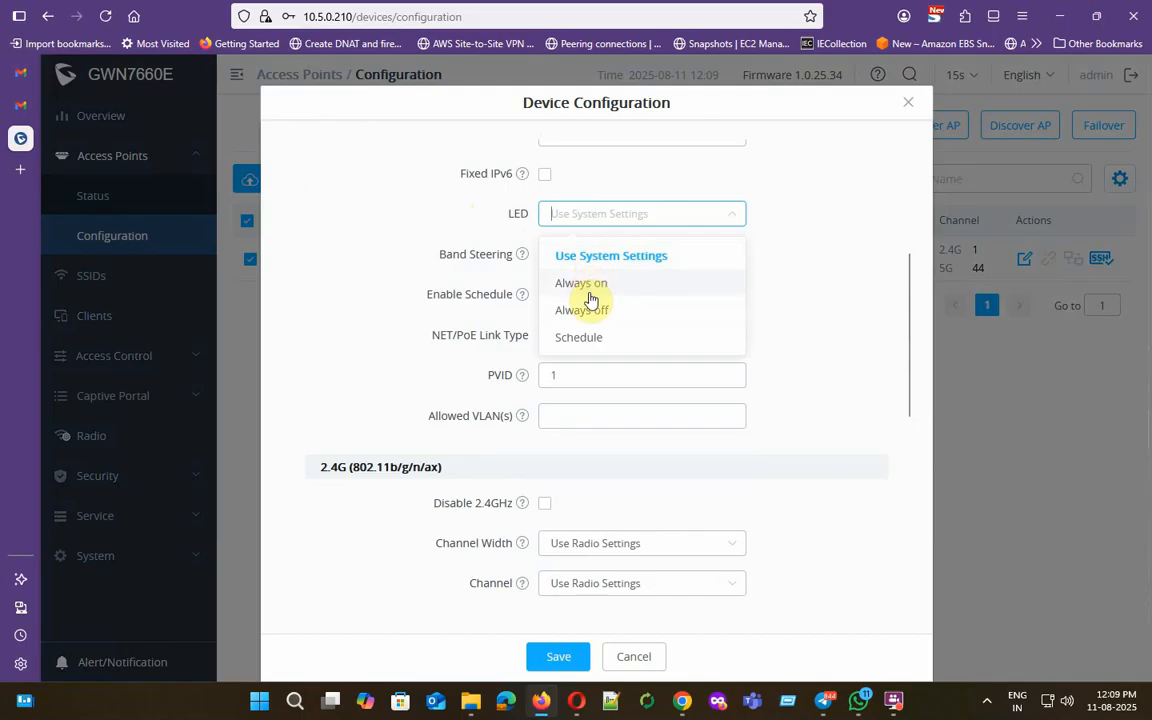
{"action": "left_click", "coordinate": [587, 258]}
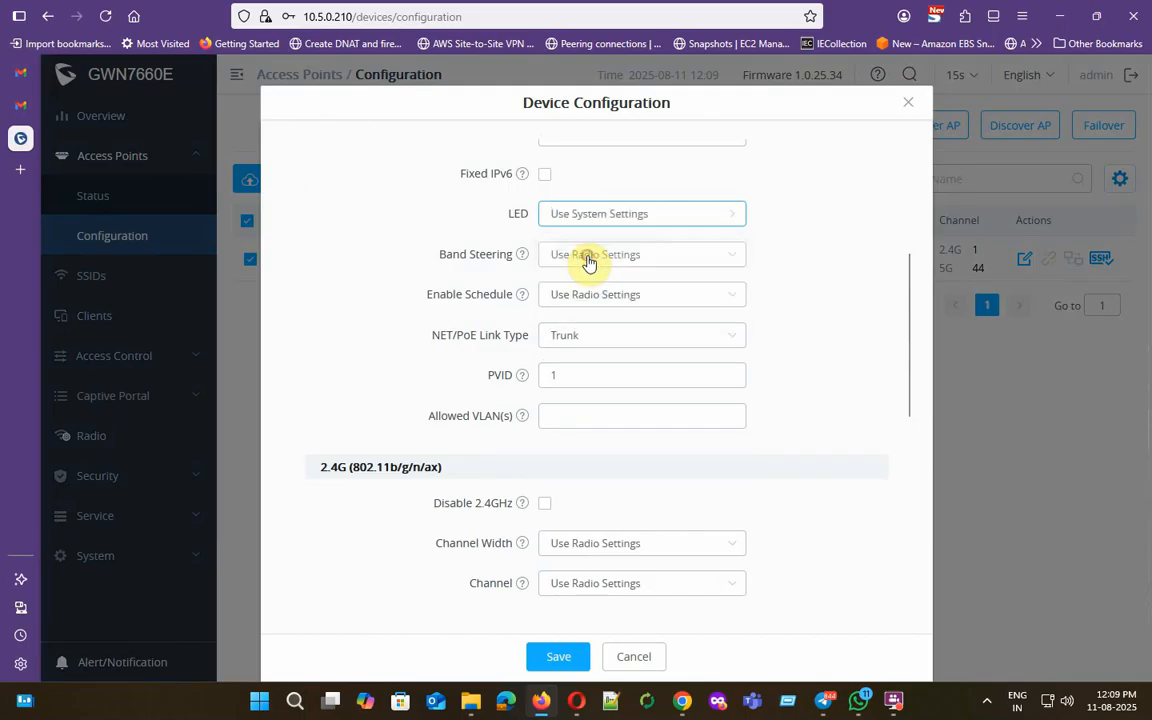
- Review the Band Steering and NET/PoE Link Type options and the PVID field in the device configuration
{"action": "left_click", "coordinate": [584, 258]}
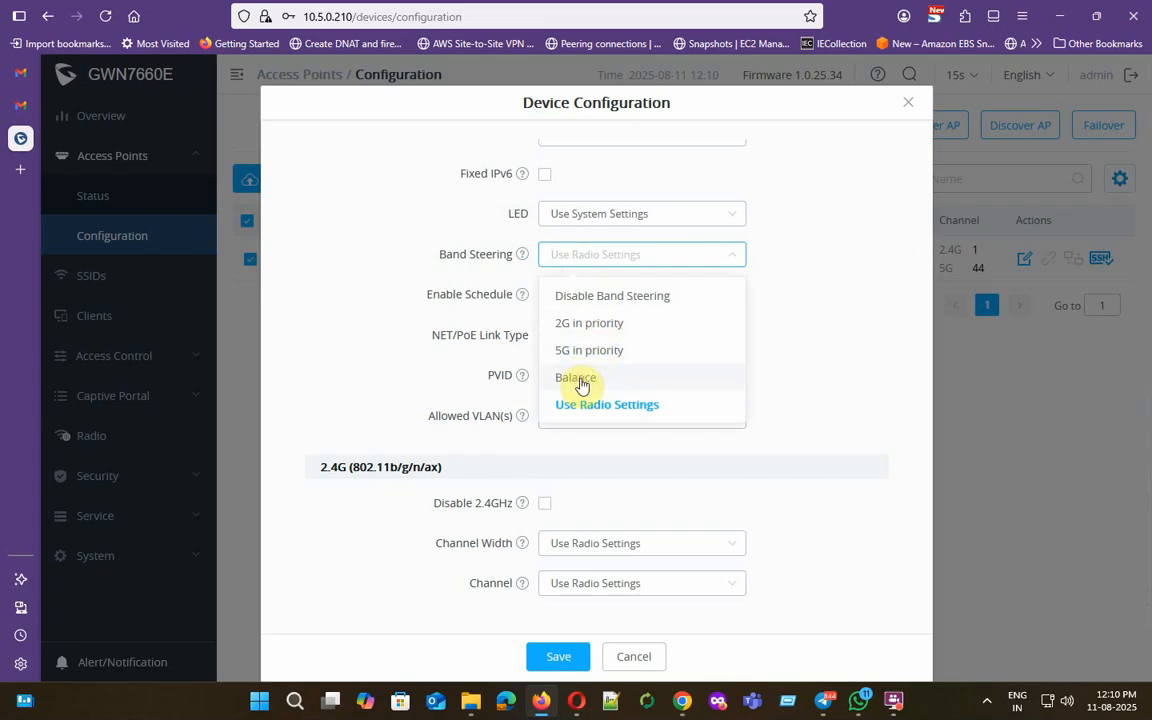
{"action": "left_click", "coordinate": [846, 328]}
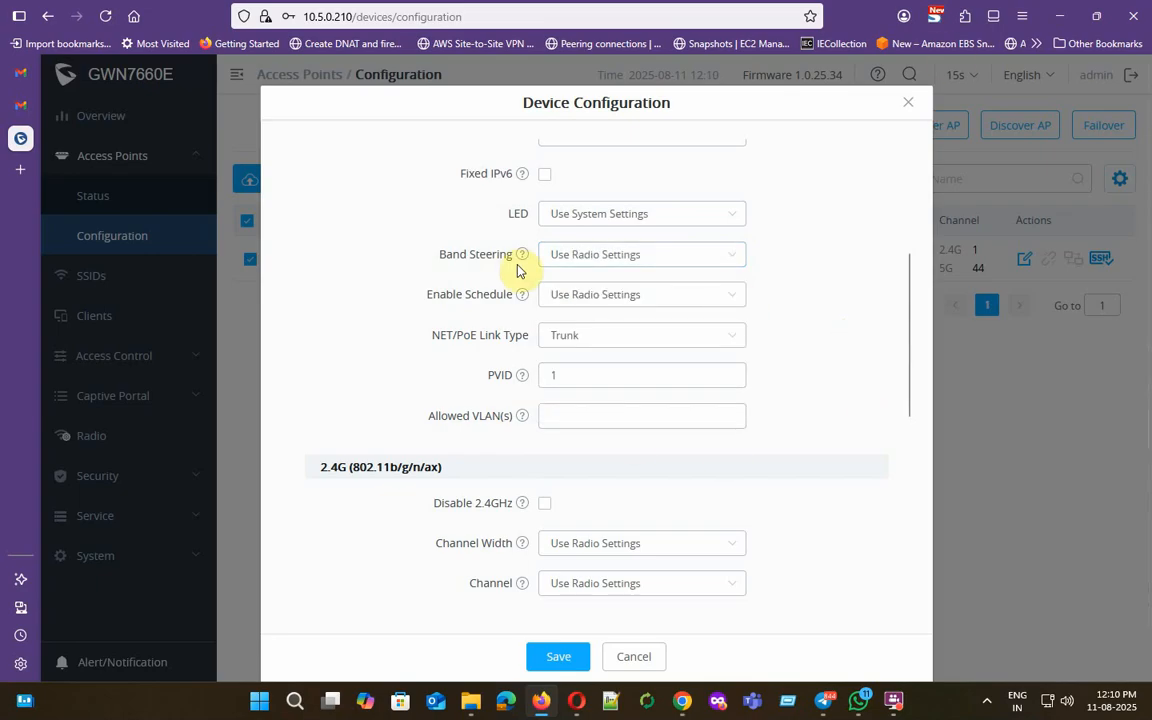
{"action": "mouse_move", "coordinate": [524, 256]}
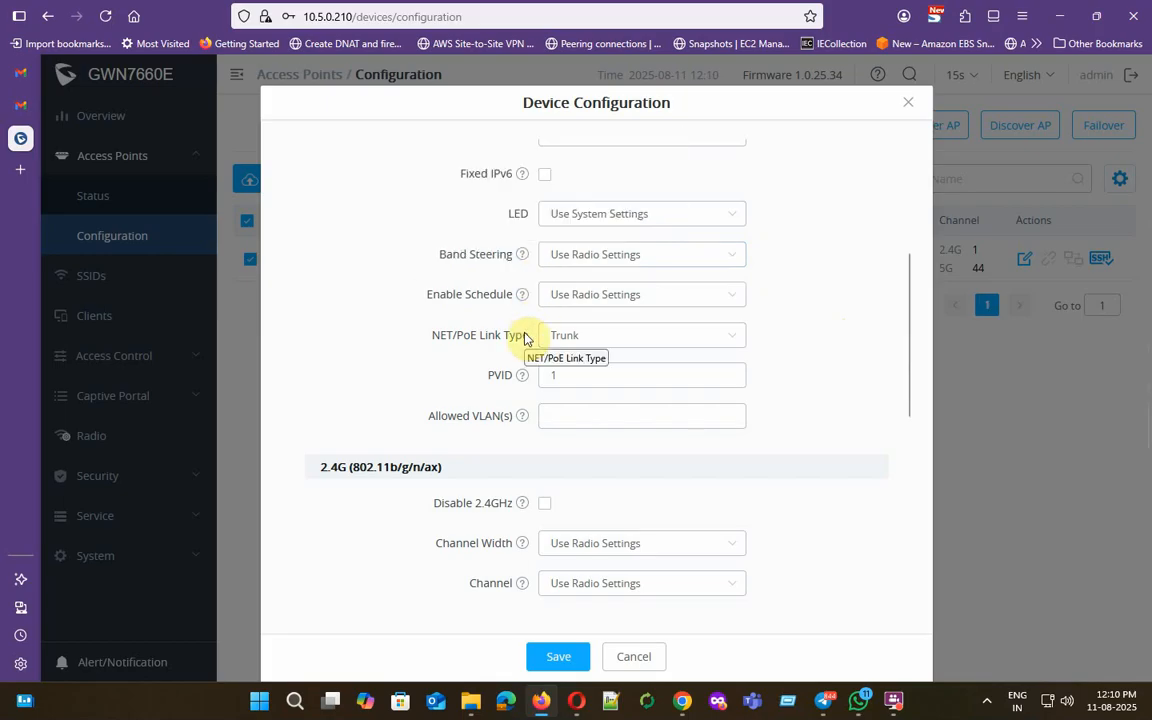
{"action": "double_click", "coordinate": [497, 381]}
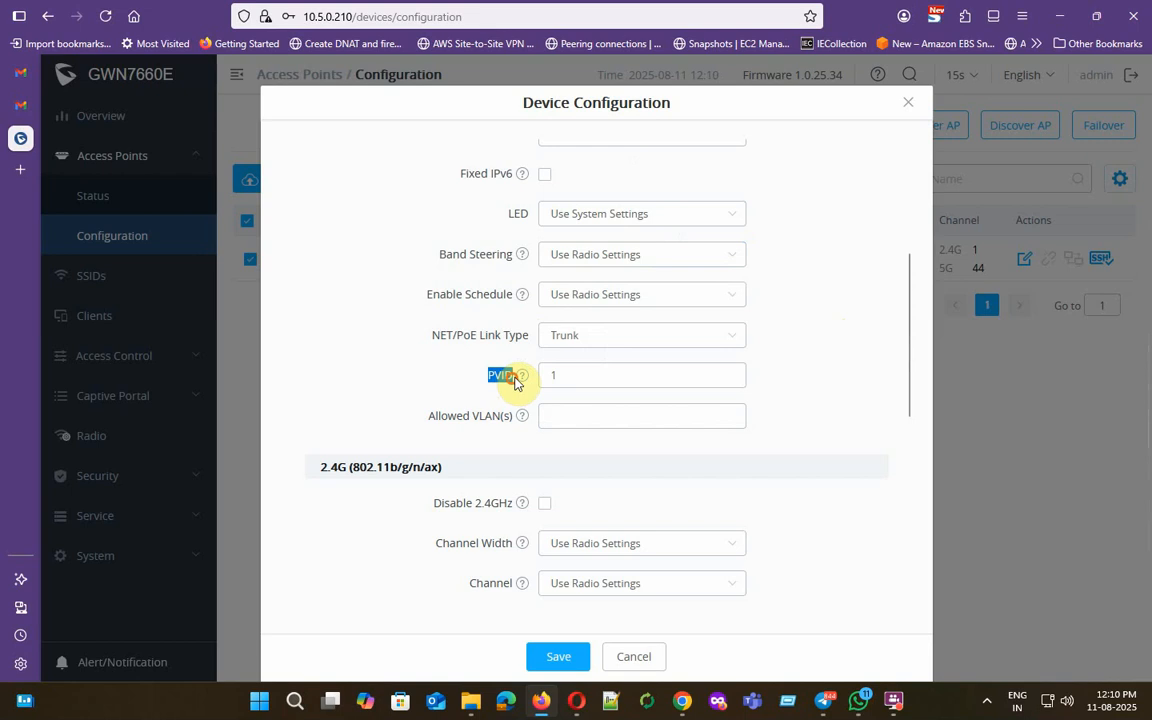
{"action": "left_click", "coordinate": [656, 338]}
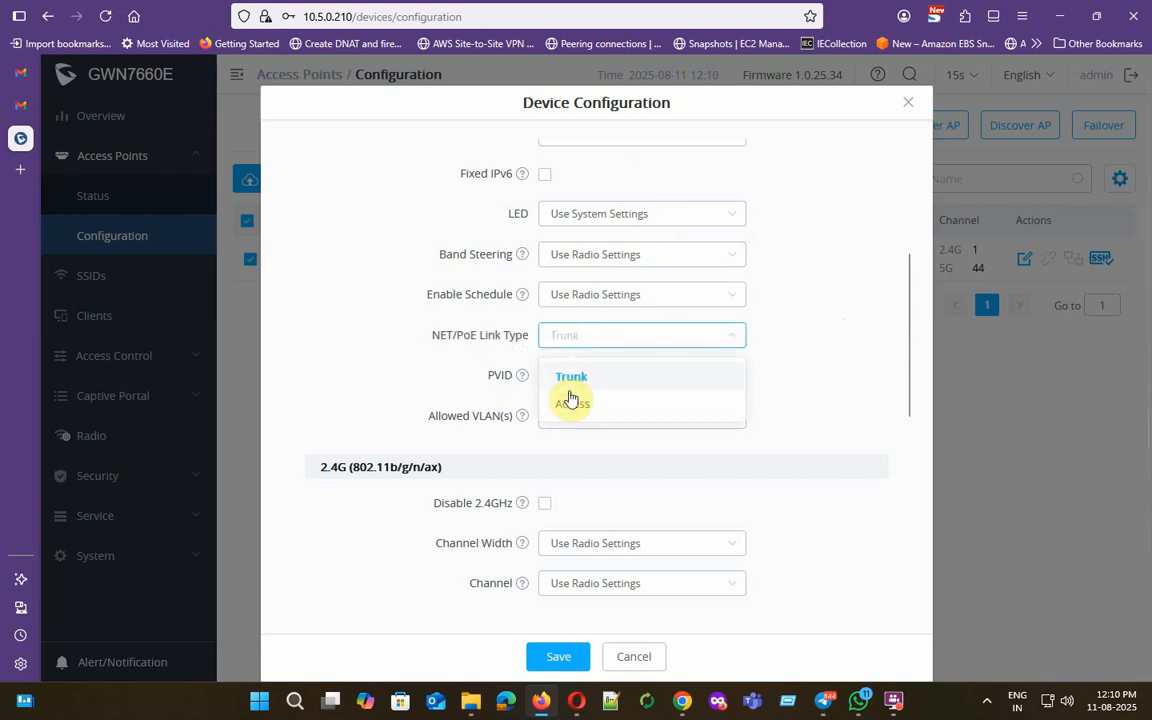
{"action": "left_click", "coordinate": [428, 311]}
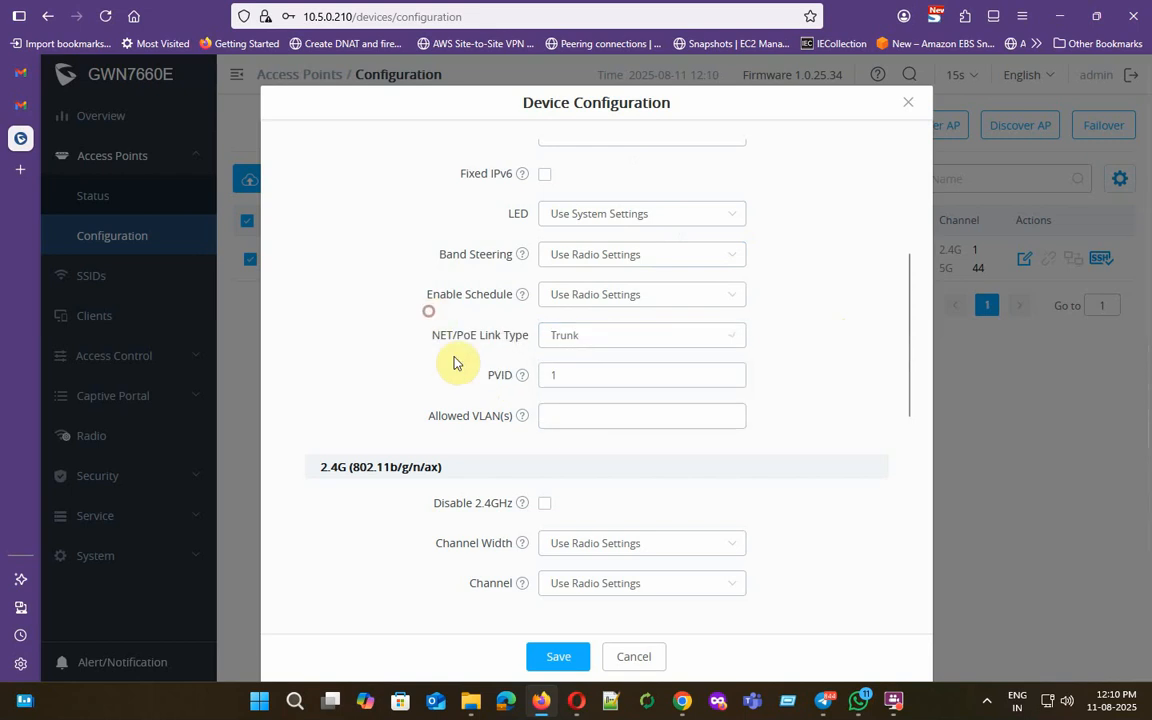
- Examine the 2.4G (802.11b/g/n/ax) and 5G (802.11a/n/ac/ax) sections of the device configuration
{"action": "scroll", "coordinate": [453, 363], "scroll_direction": "down", "scroll_amount": 2}
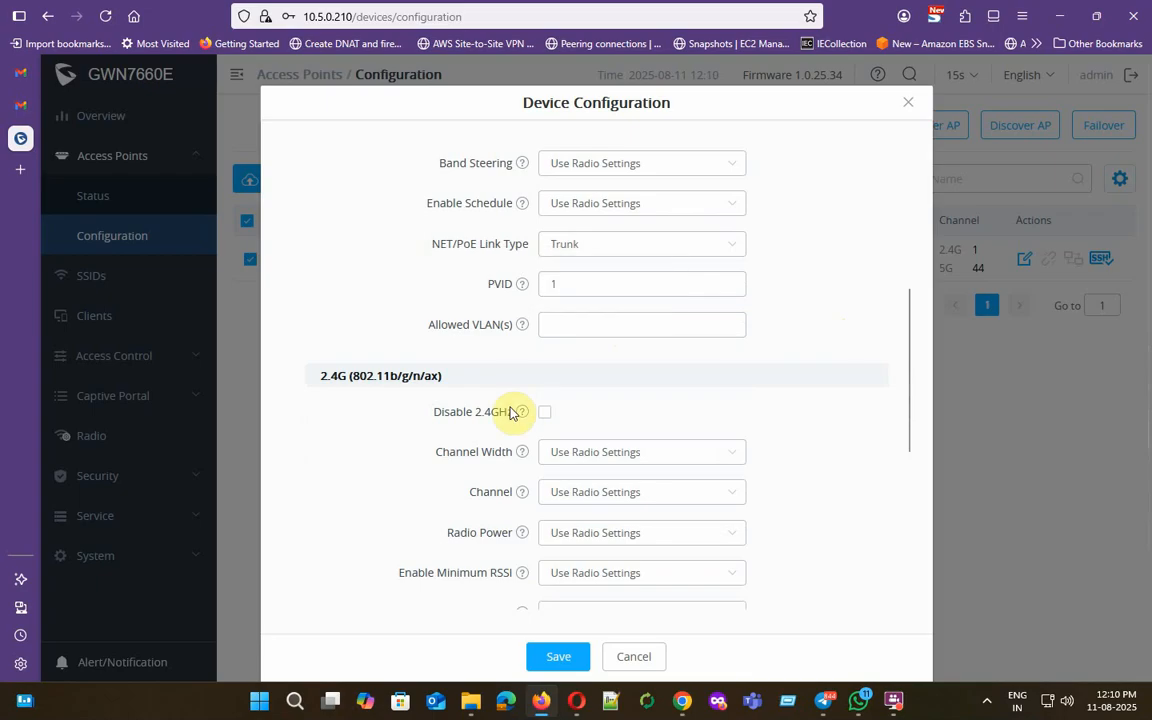
{"action": "scroll", "coordinate": [519, 445], "scroll_direction": "down", "scroll_amount": 1}
{"action": "scroll", "coordinate": [519, 445], "scroll_direction": "down", "scroll_amount": 2}
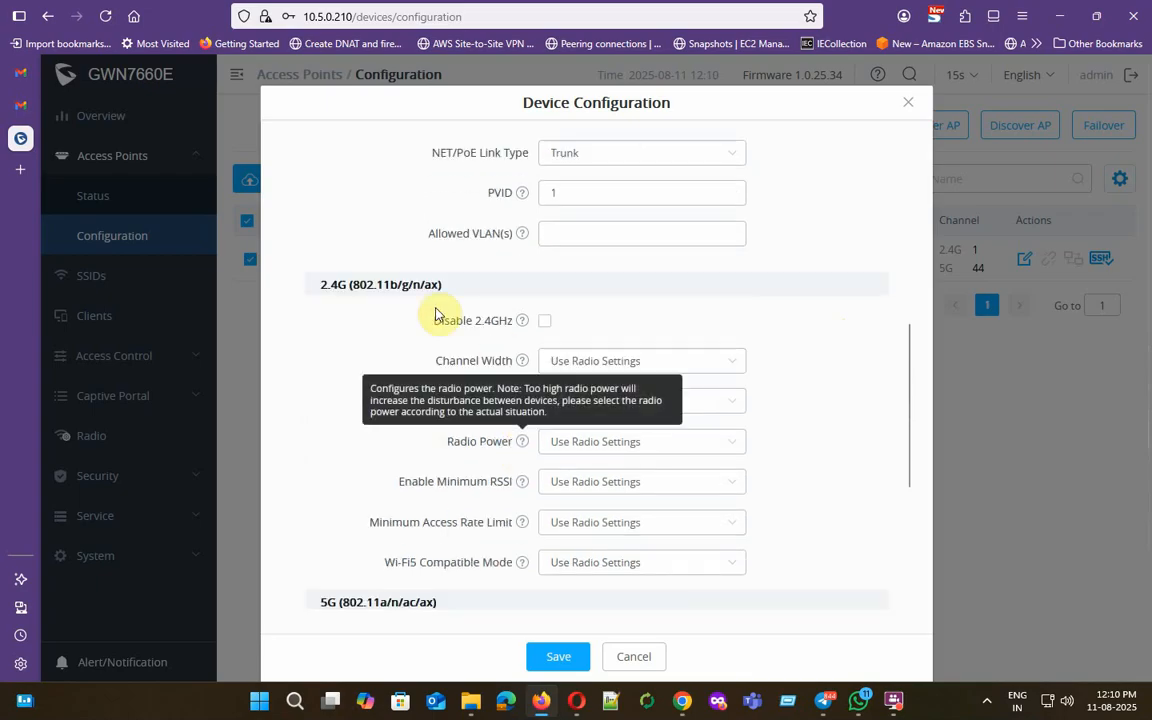
{"action": "left_click_drag", "start_coordinate": [317, 291], "coordinate": [411, 287]}
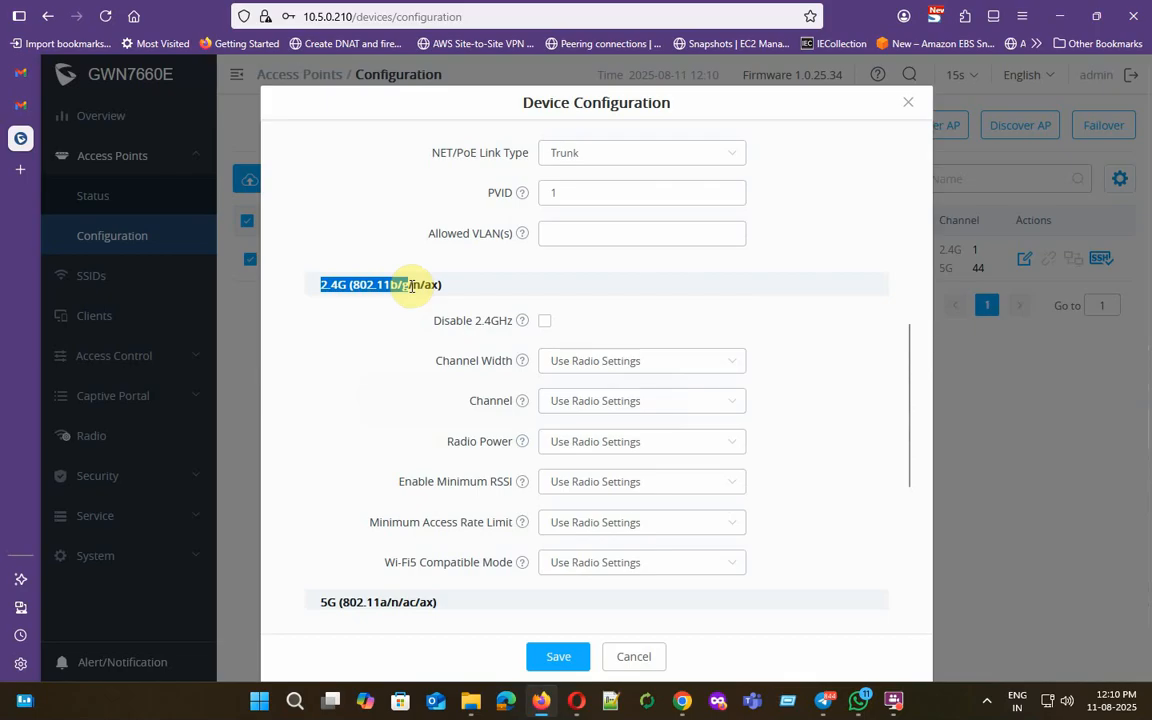
{"action": "scroll", "coordinate": [515, 442], "scroll_direction": "down", "scroll_amount": 2}
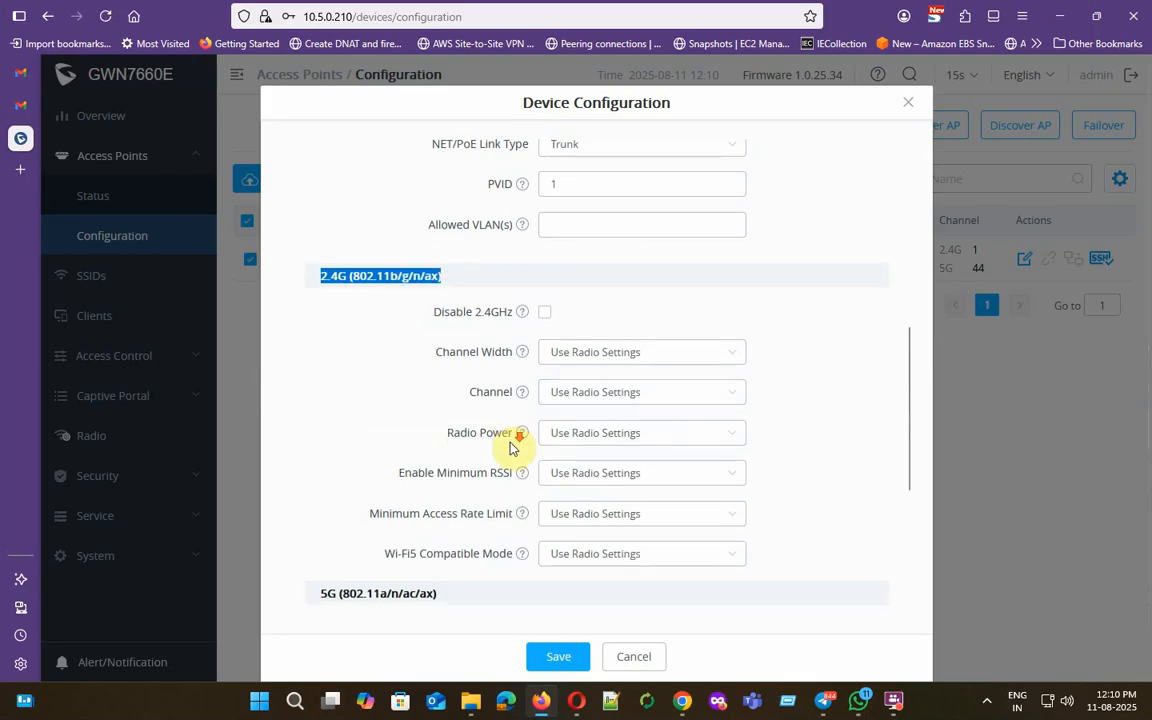
{"action": "left_click_drag", "start_coordinate": [340, 512], "coordinate": [452, 513]}
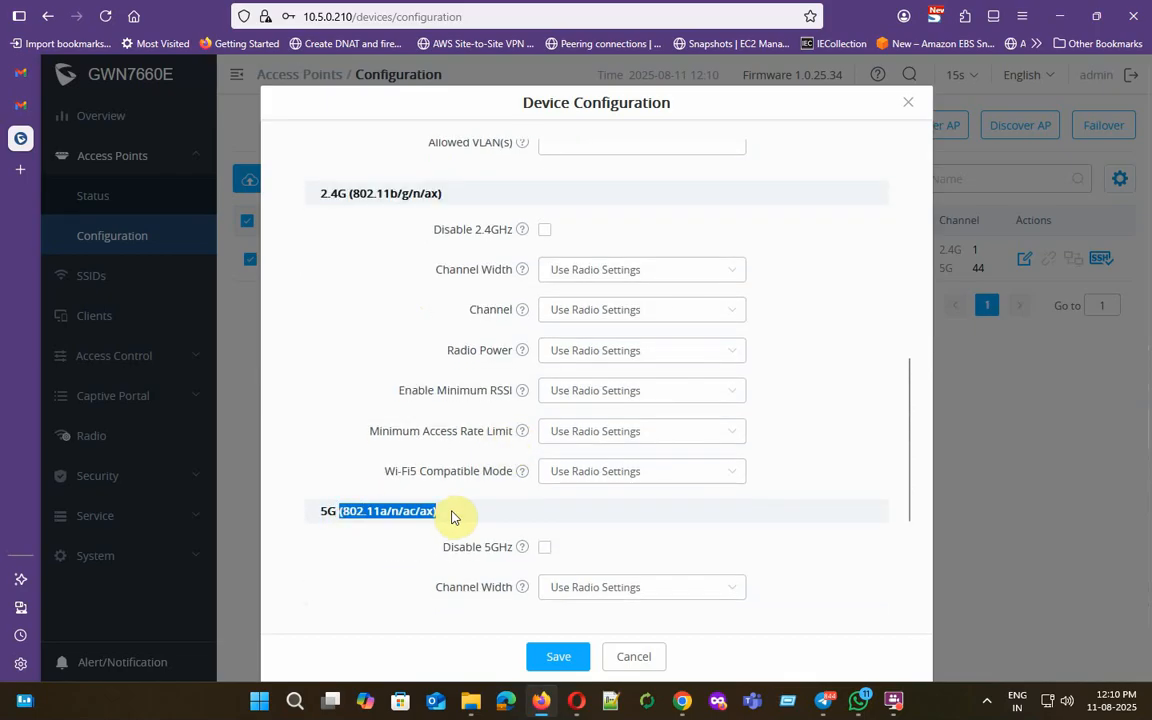
- Review the available Channel Width, Channel and Radio Power options for the 2.4G radio
{"action": "left_click", "coordinate": [590, 281]}
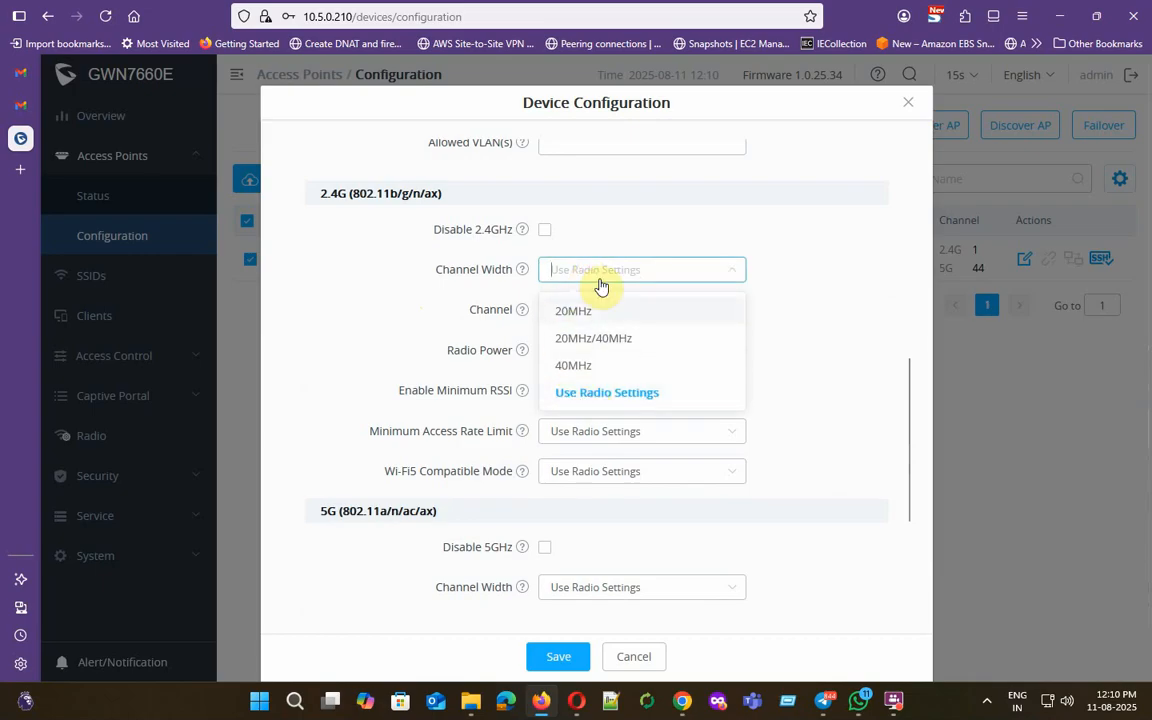
{"action": "left_click", "coordinate": [602, 269]}
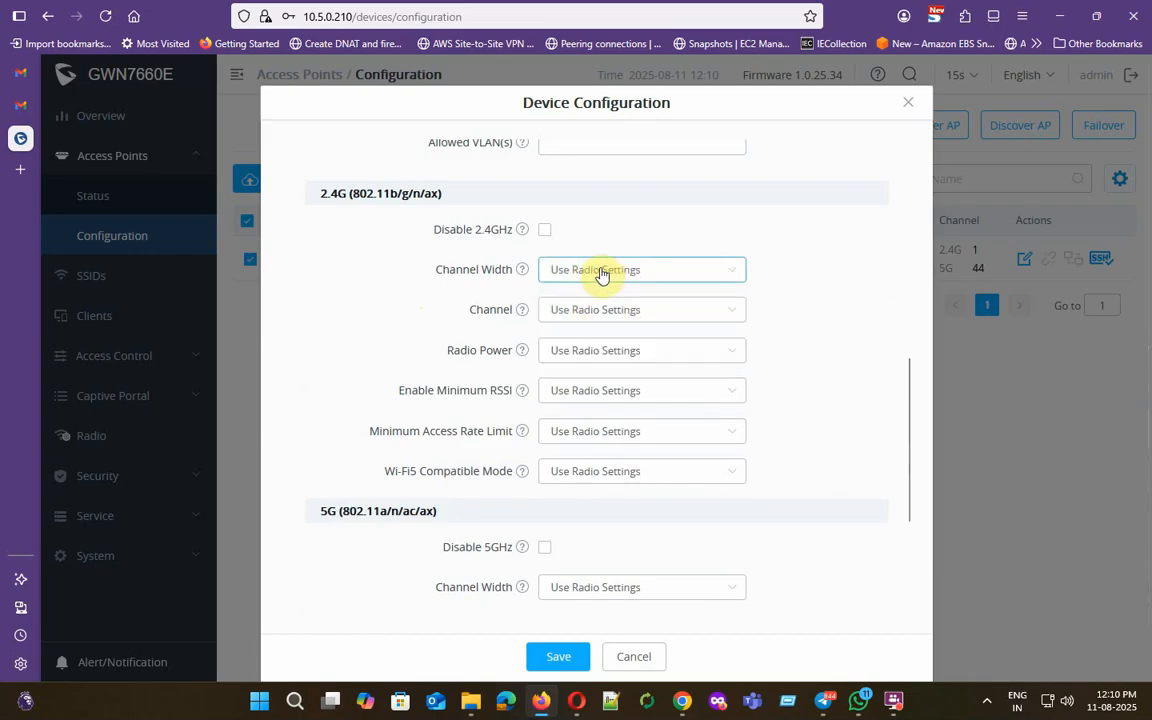
{"action": "left_click", "coordinate": [573, 314]}
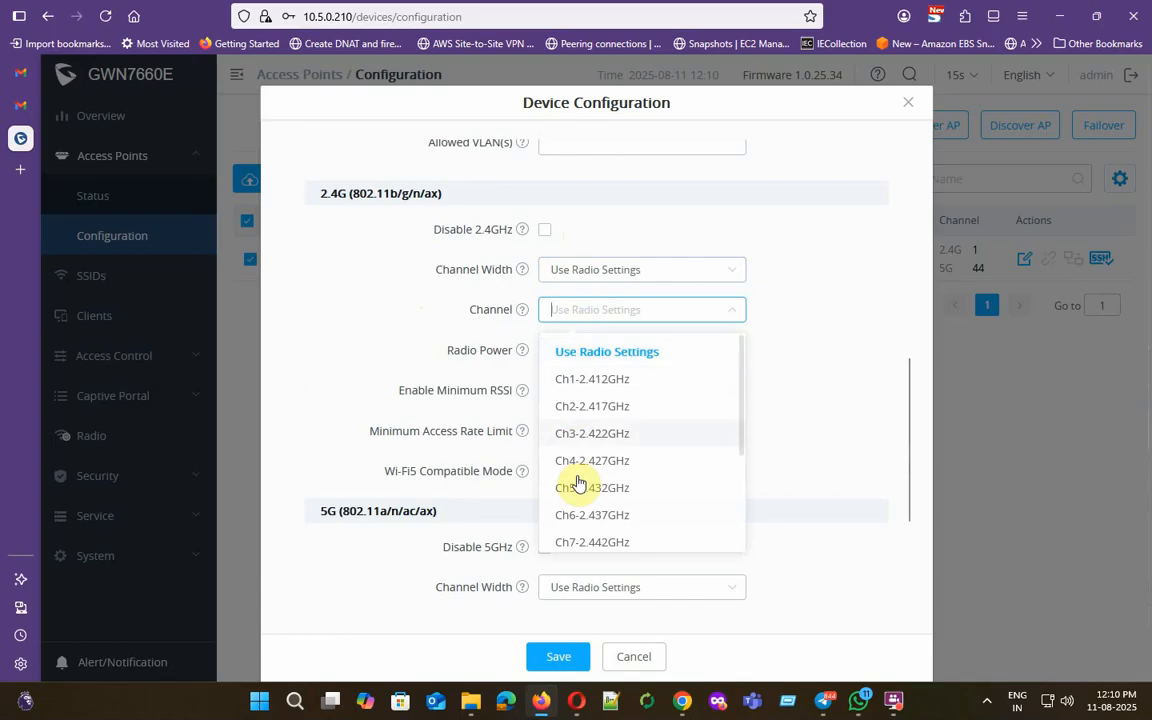
{"action": "left_click", "coordinate": [779, 300]}
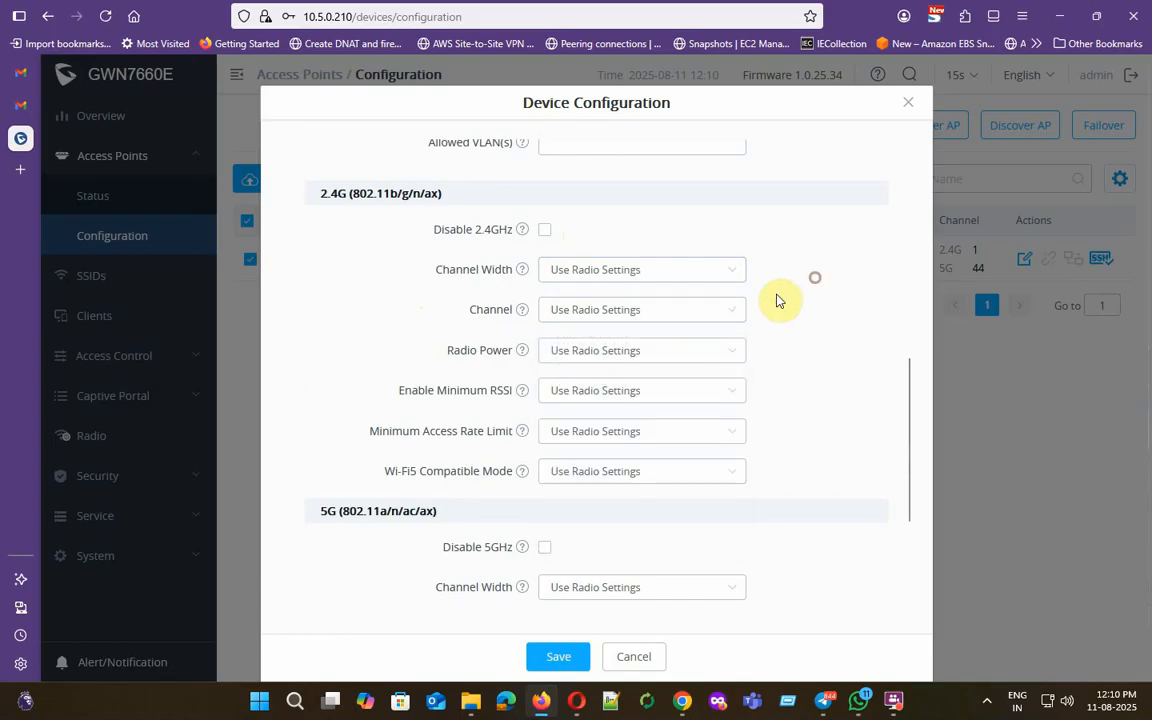
{"action": "left_click", "coordinate": [669, 356]}
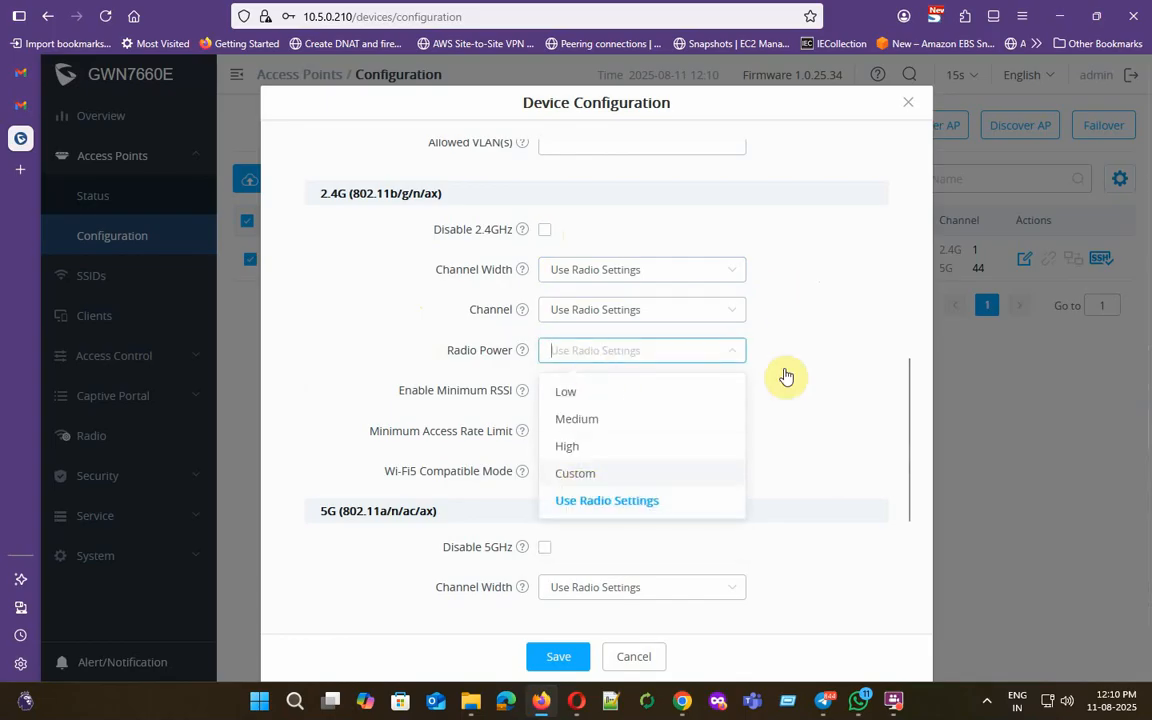
{"action": "left_click", "coordinate": [808, 357]}
- Review the 2.4G radio's Enable Minimum RSSI, Minimum Access Rate Limit and Wi-Fi5 Compatible Mode options
{"action": "left_click", "coordinate": [695, 393]}
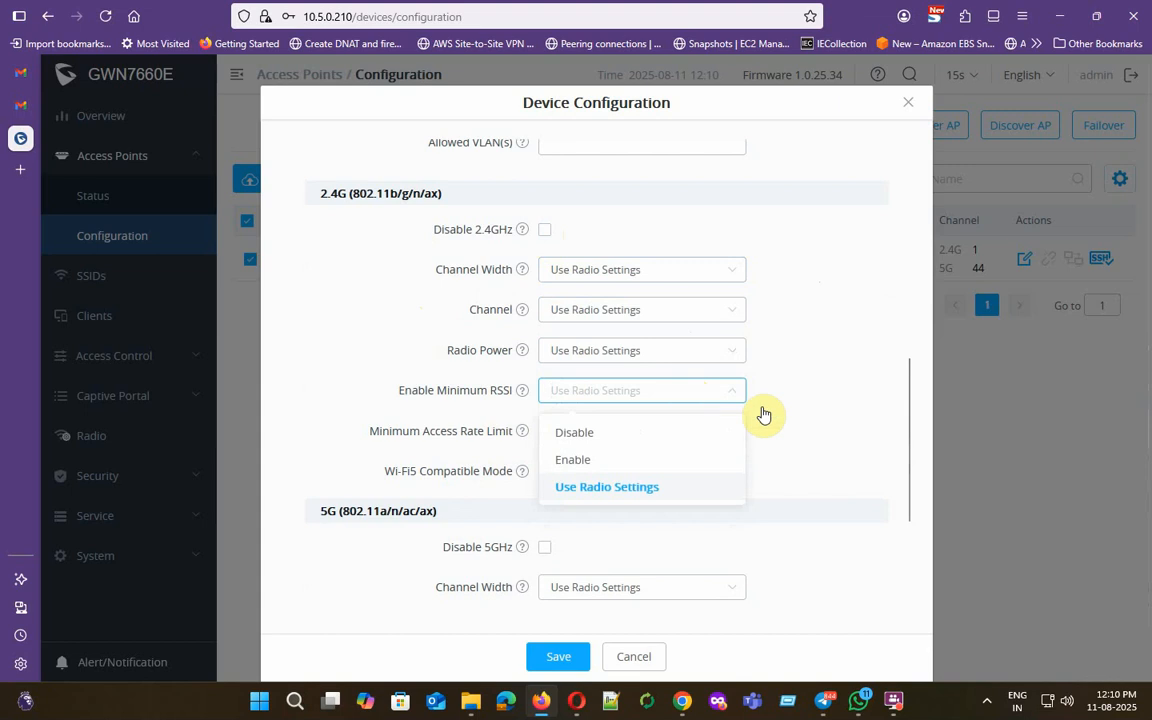
{"action": "left_click", "coordinate": [807, 419]}
{"action": "scroll", "coordinate": [812, 419], "scroll_direction": "down", "scroll_amount": 1}
{"action": "left_click", "coordinate": [636, 340]}
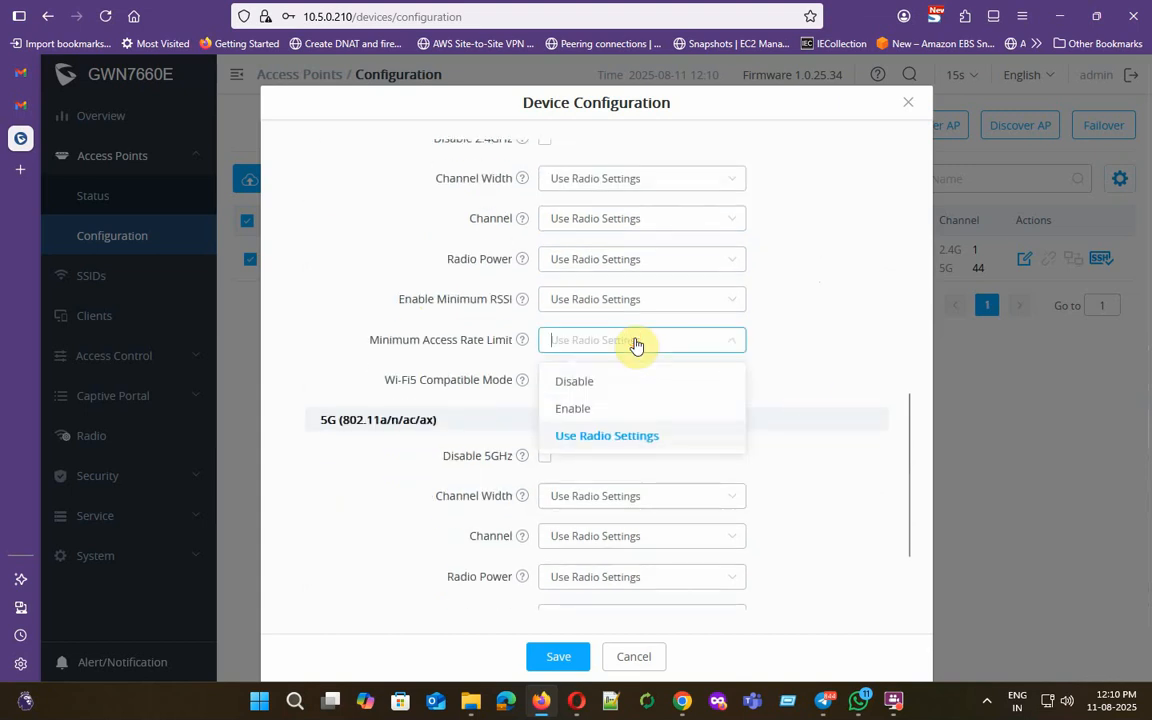
{"action": "left_click", "coordinate": [804, 364]}
{"action": "left_click", "coordinate": [715, 387]}
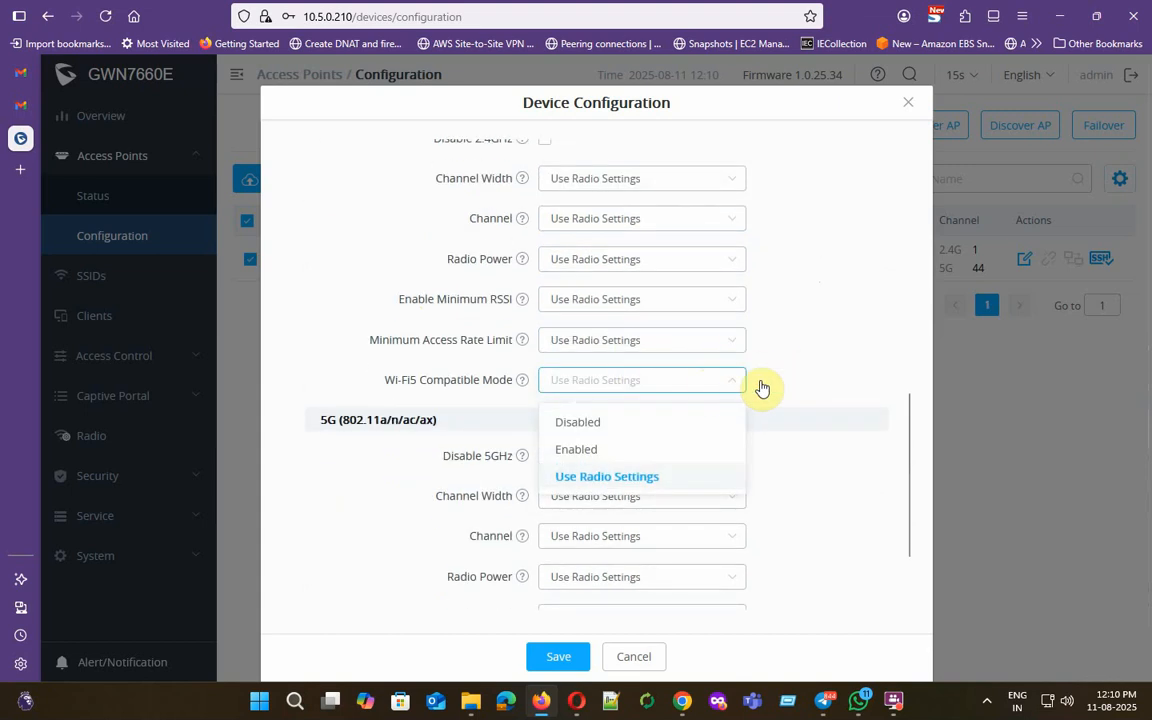
{"action": "left_click", "coordinate": [822, 378]}
- Review the 5G radio's Channel Width and Wi-Fi5 Compatible Mode options, and close the device configuration without saving
{"action": "scroll", "coordinate": [756, 401], "scroll_direction": "down", "scroll_amount": 1}
{"action": "left_click", "coordinate": [708, 389]}
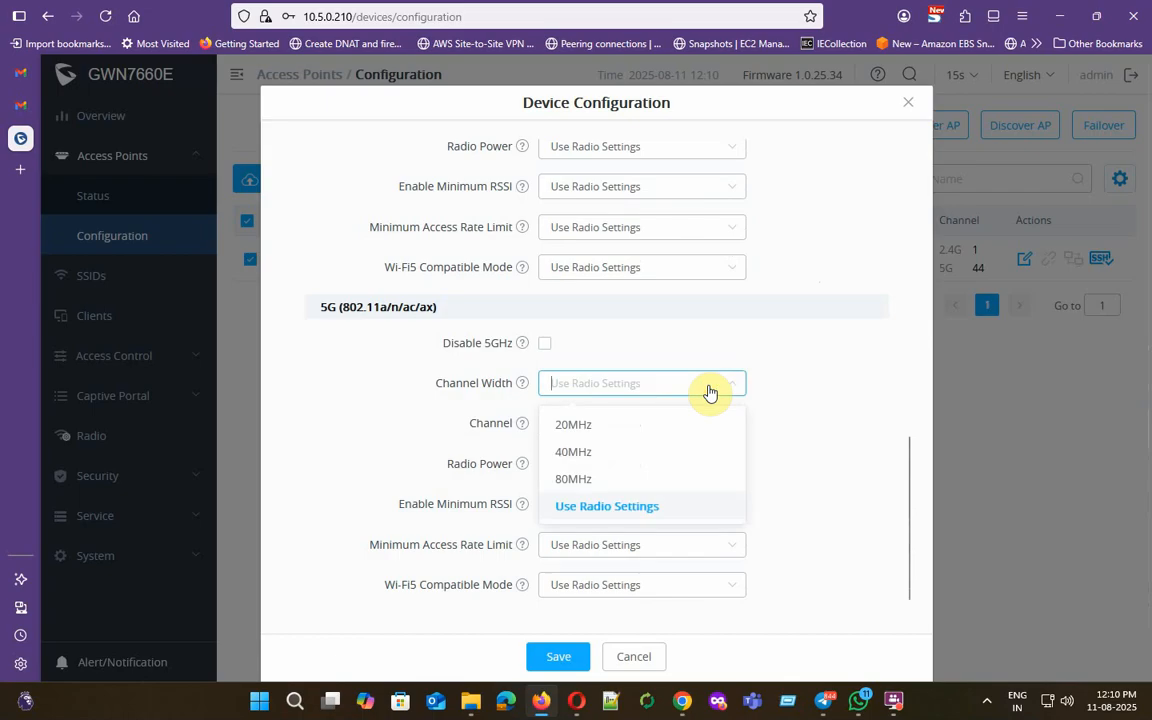
{"action": "left_click", "coordinate": [784, 409]}
{"action": "scroll", "coordinate": [784, 411], "scroll_direction": "down", "scroll_amount": 1}
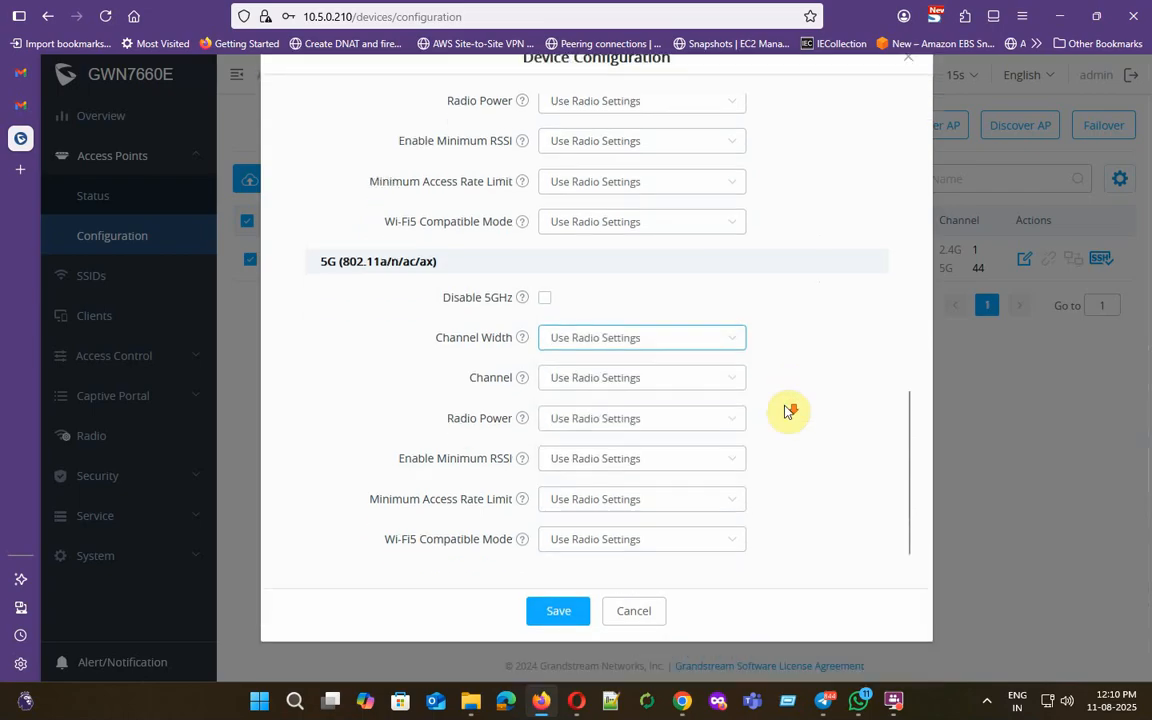
{"action": "left_click", "coordinate": [588, 548]}
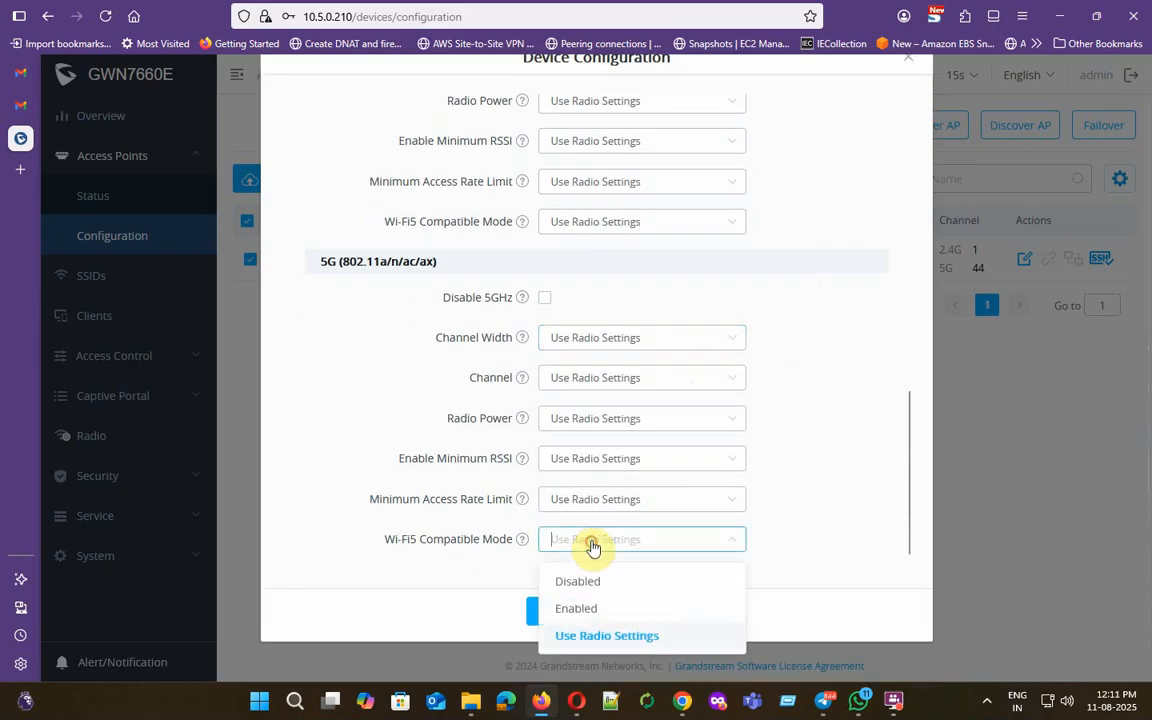
{"action": "left_click", "coordinate": [787, 470]}
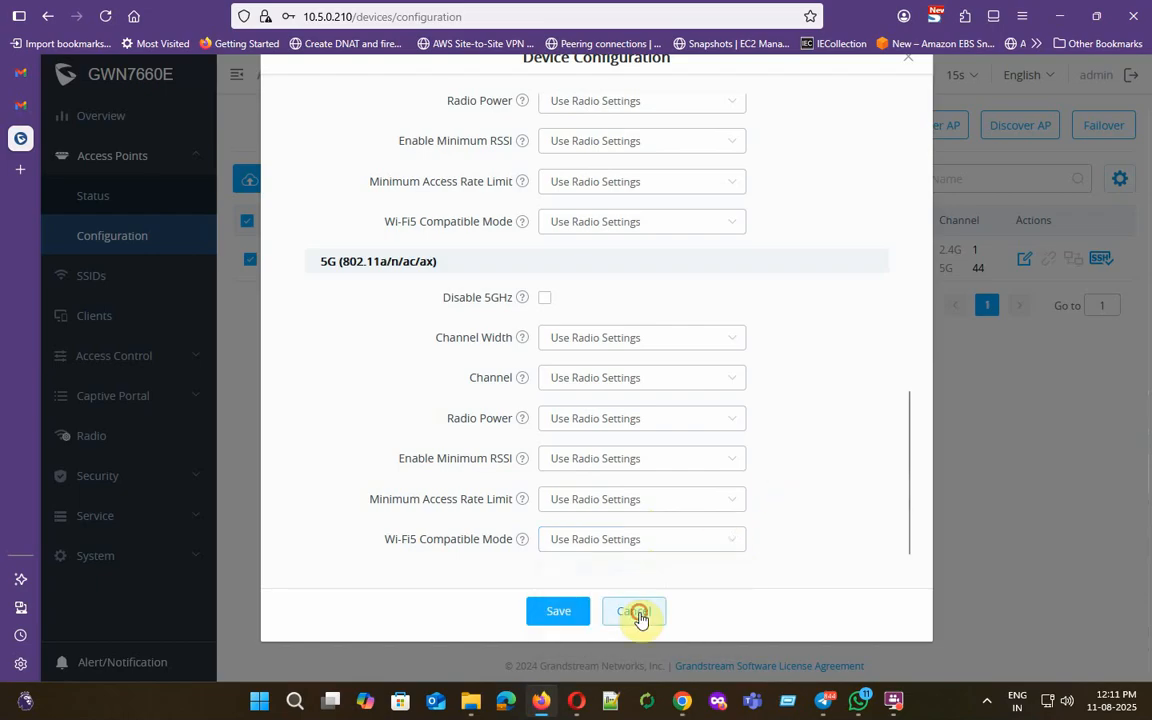
{"action": "left_click", "coordinate": [638, 612]}
- Open the APJ_Demo SSID for editing and choose Bridge as its Client IP Assignment
{"action": "left_click", "coordinate": [92, 276]}
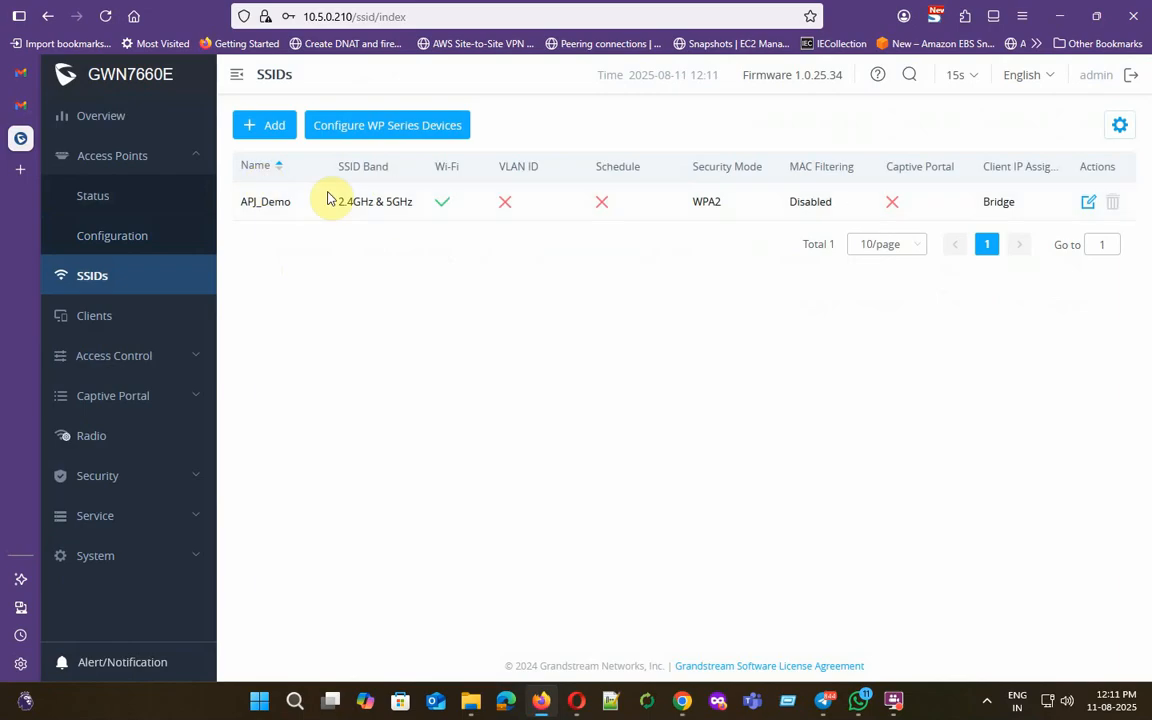
{"action": "left_click", "coordinate": [302, 216]}
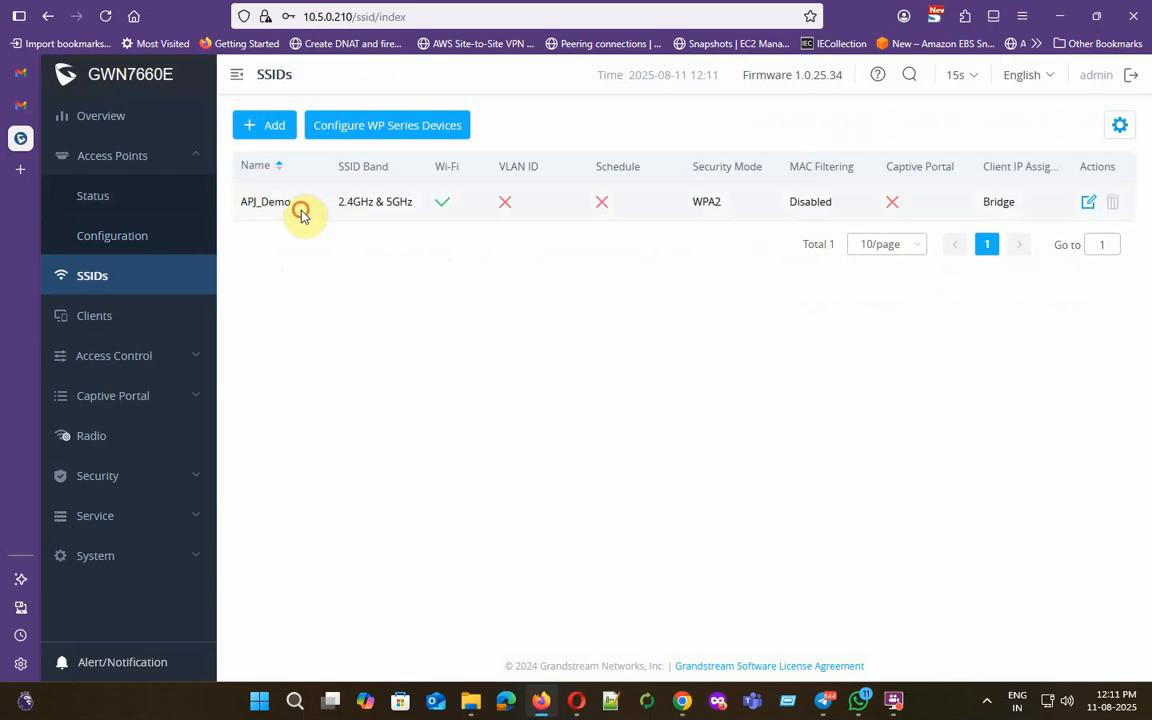
{"action": "left_click", "coordinate": [1086, 205]}
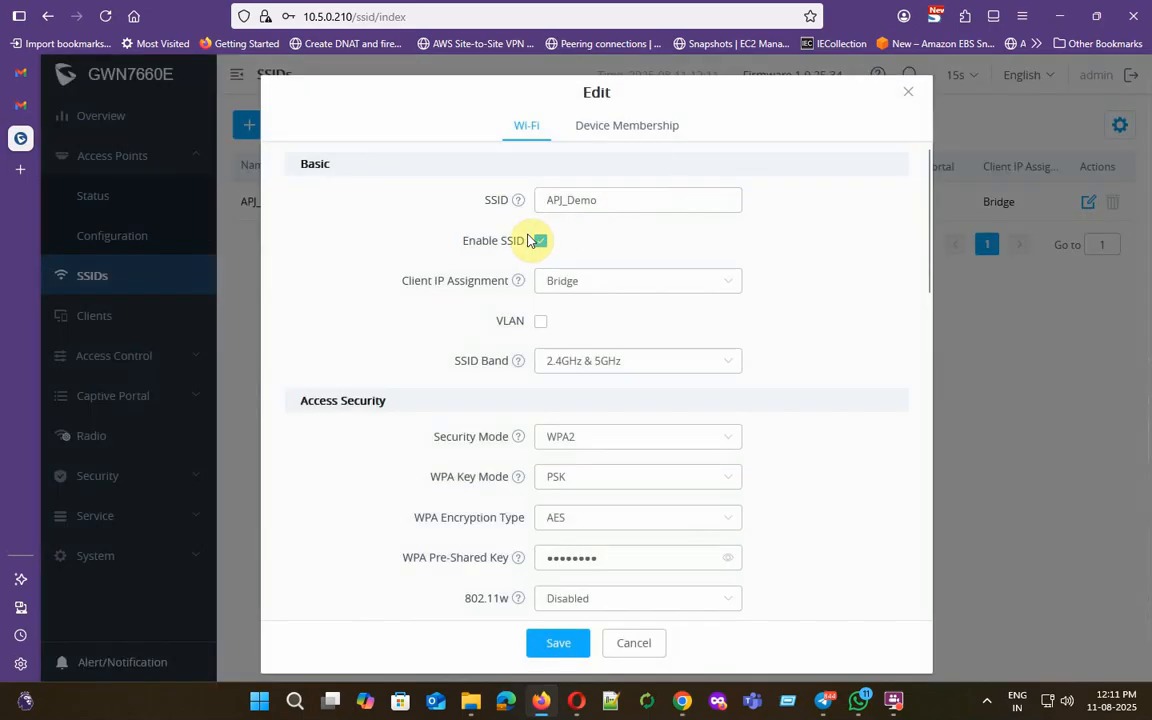
{"action": "left_click", "coordinate": [610, 292]}
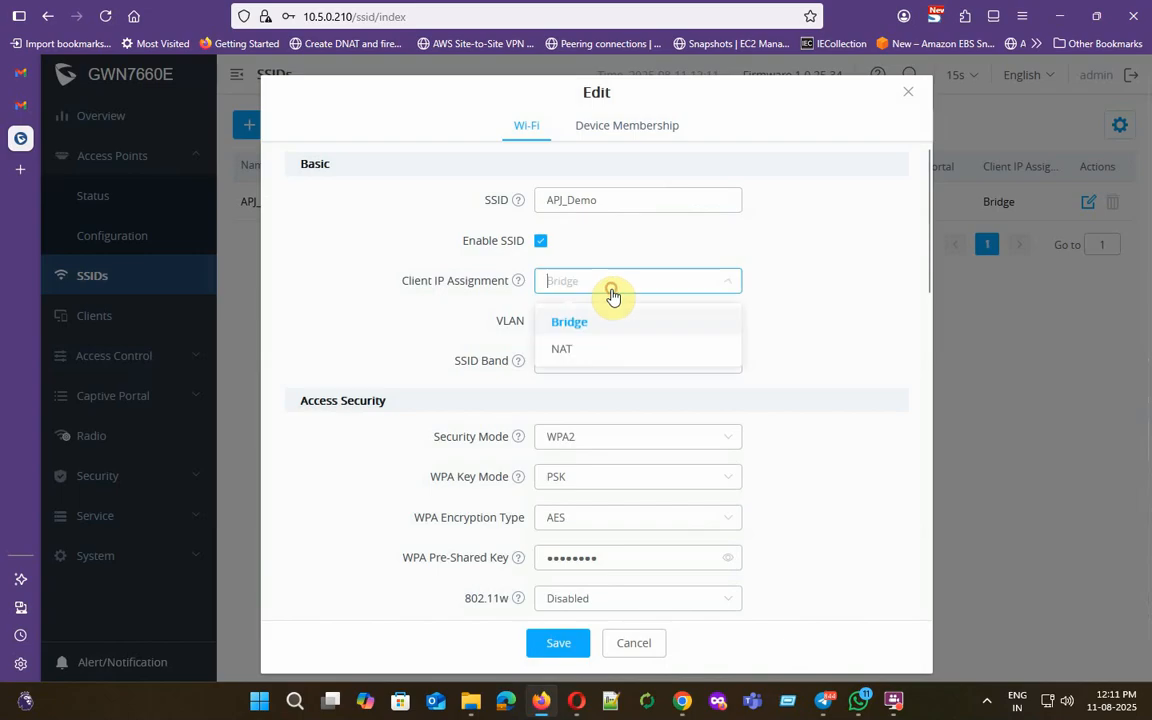
{"action": "left_click", "coordinate": [566, 332]}
- Review the VLAN option of the SSID and choose 2.4GHz & 5GHz as its SSID Band
{"action": "scroll", "coordinate": [640, 325], "scroll_direction": "down", "scroll_amount": 2}
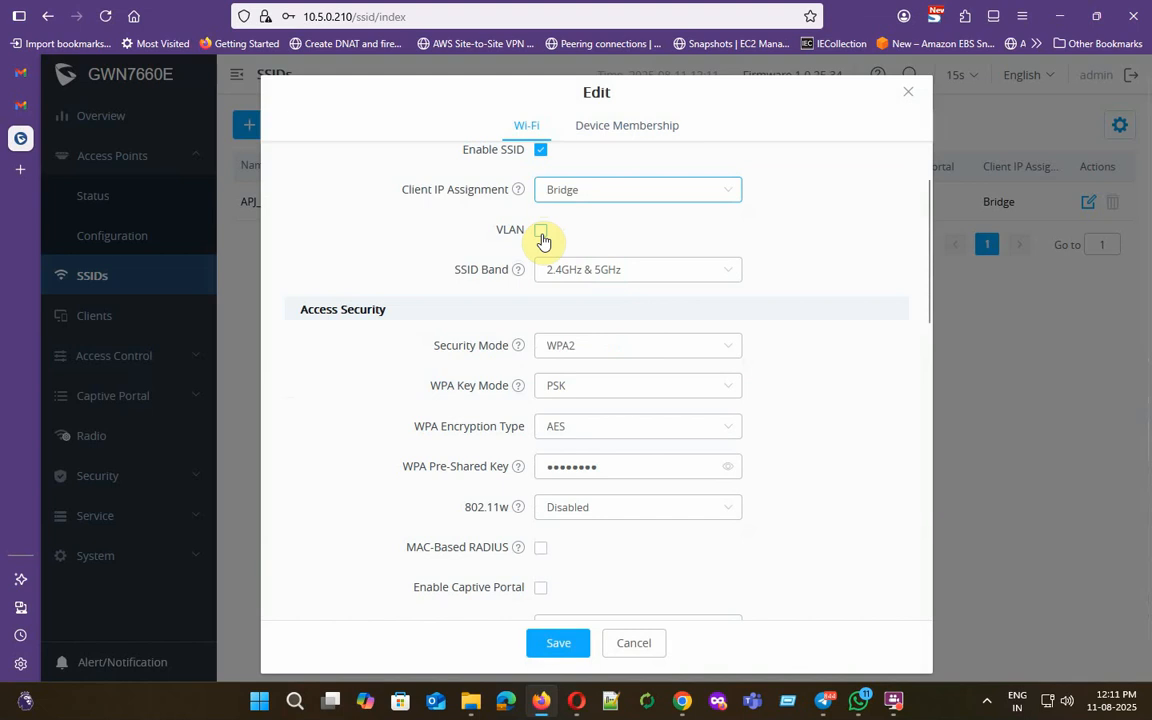
{"action": "left_click", "coordinate": [624, 283]}
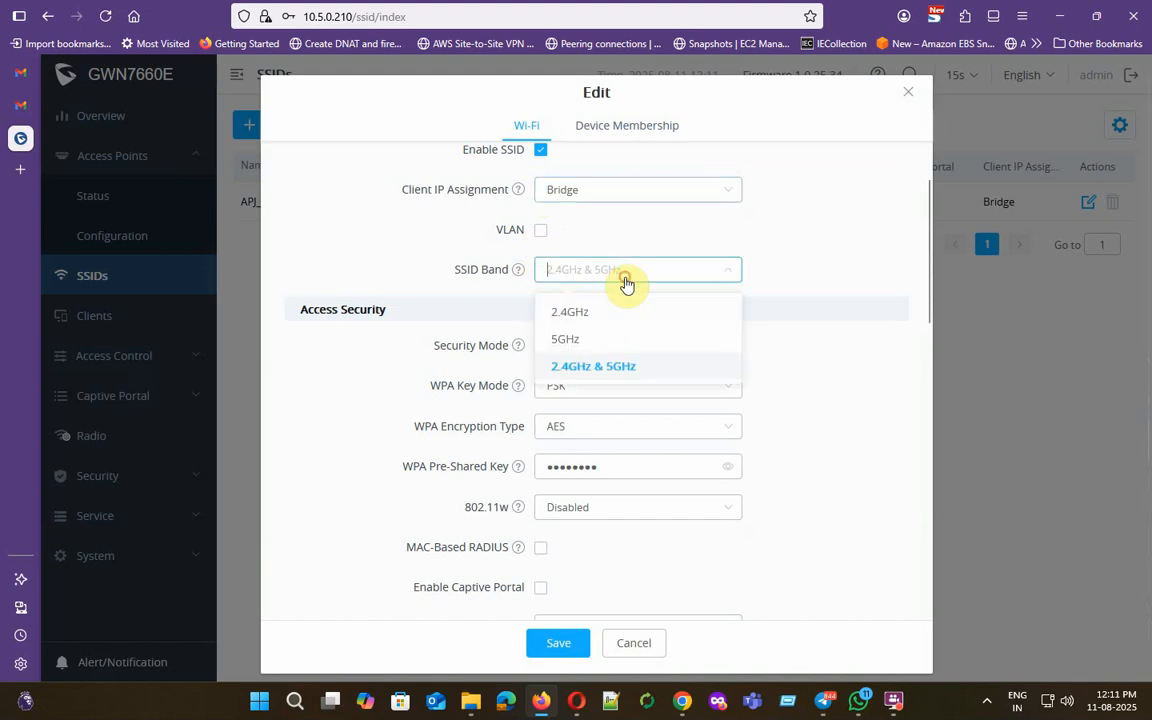
{"action": "left_click", "coordinate": [580, 370]}
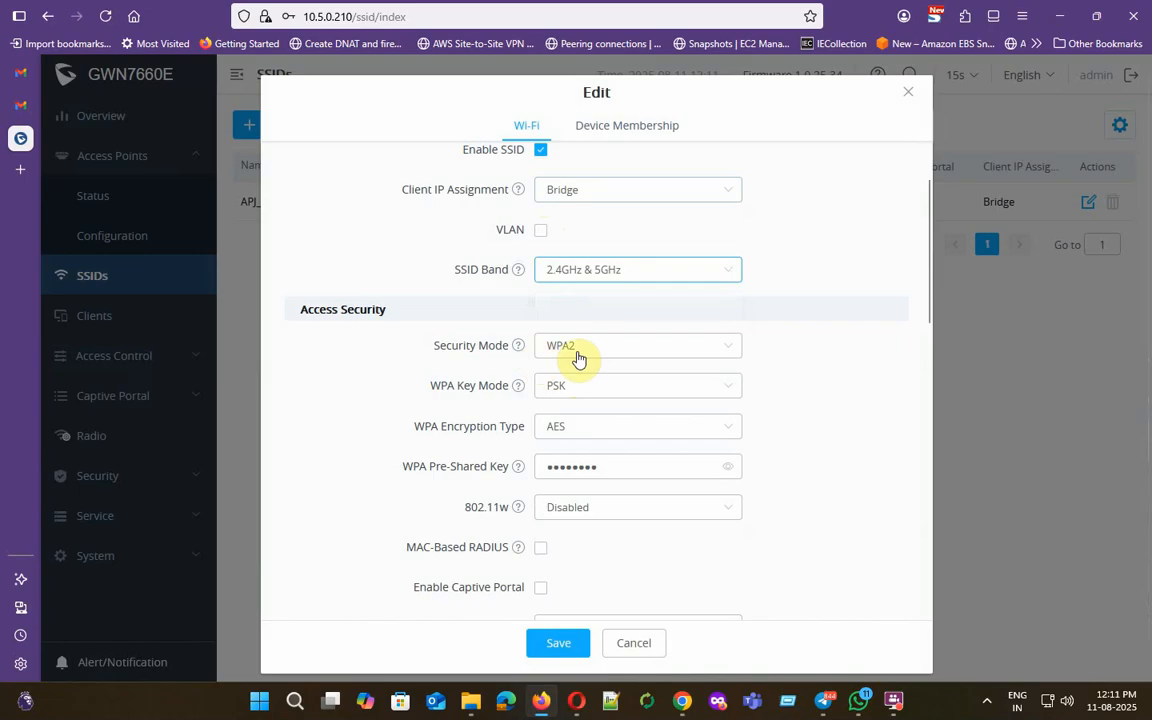
- Choose WPA2 as the SSID's Security Mode and review the WPA Key Mode options
{"action": "scroll", "coordinate": [580, 360], "scroll_direction": "down", "scroll_amount": 2}
{"action": "left_click", "coordinate": [590, 258]}
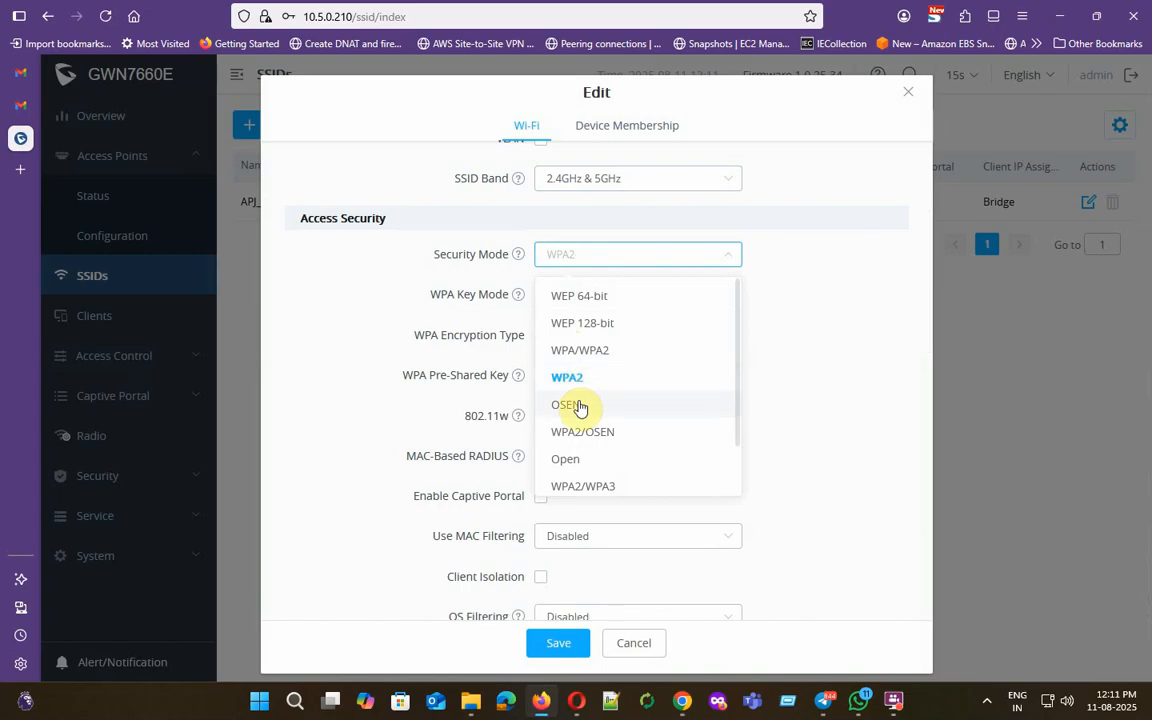
{"action": "scroll", "coordinate": [605, 412], "scroll_direction": "down", "scroll_amount": 2}
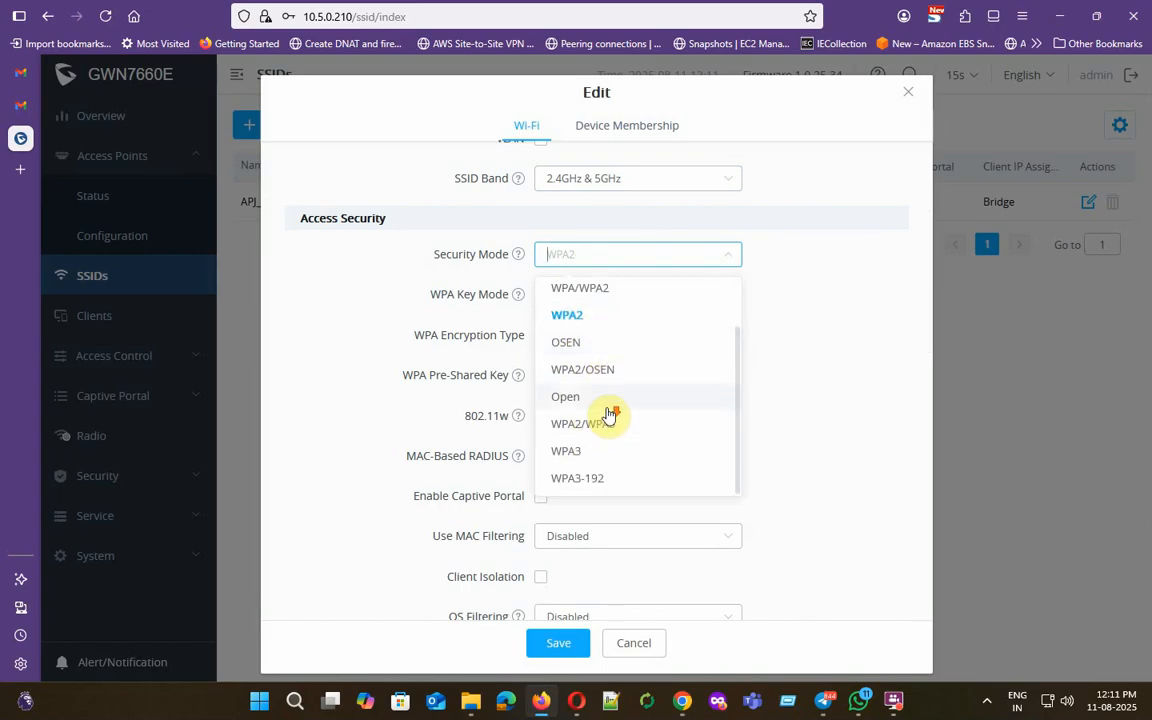
{"action": "left_click", "coordinate": [583, 320]}
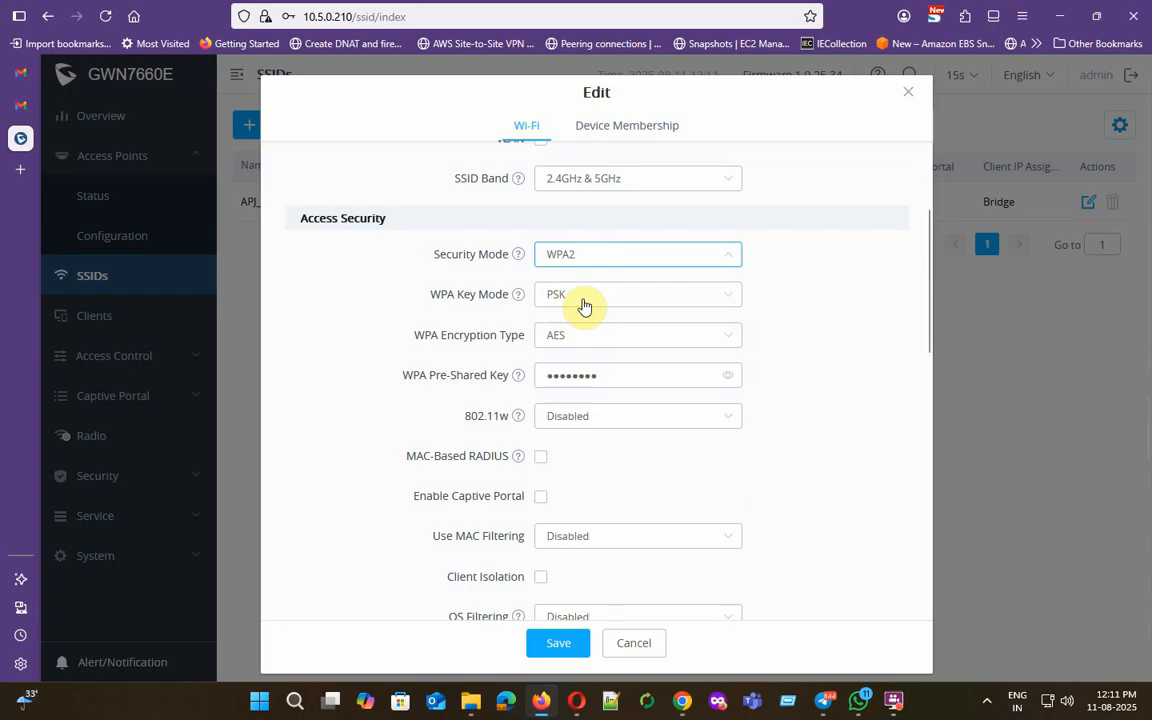
{"action": "left_click", "coordinate": [583, 301]}
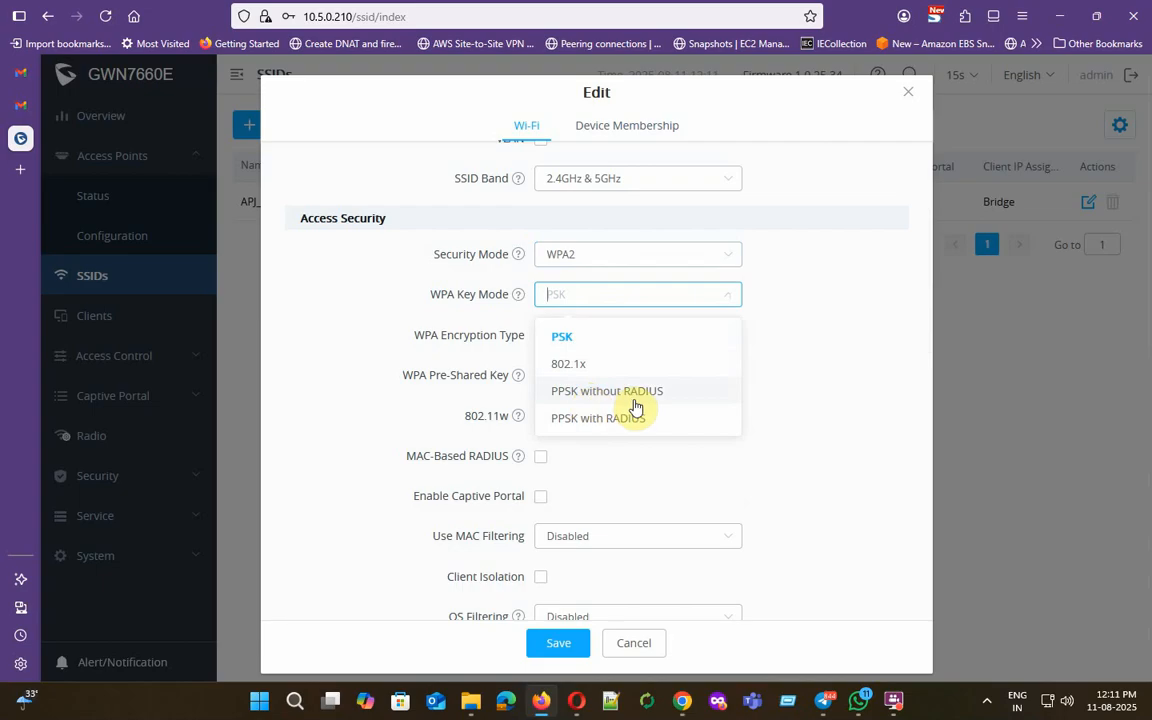
{"action": "left_click", "coordinate": [815, 388]}
{"action": "scroll", "coordinate": [699, 411], "scroll_direction": "down", "scroll_amount": 2}
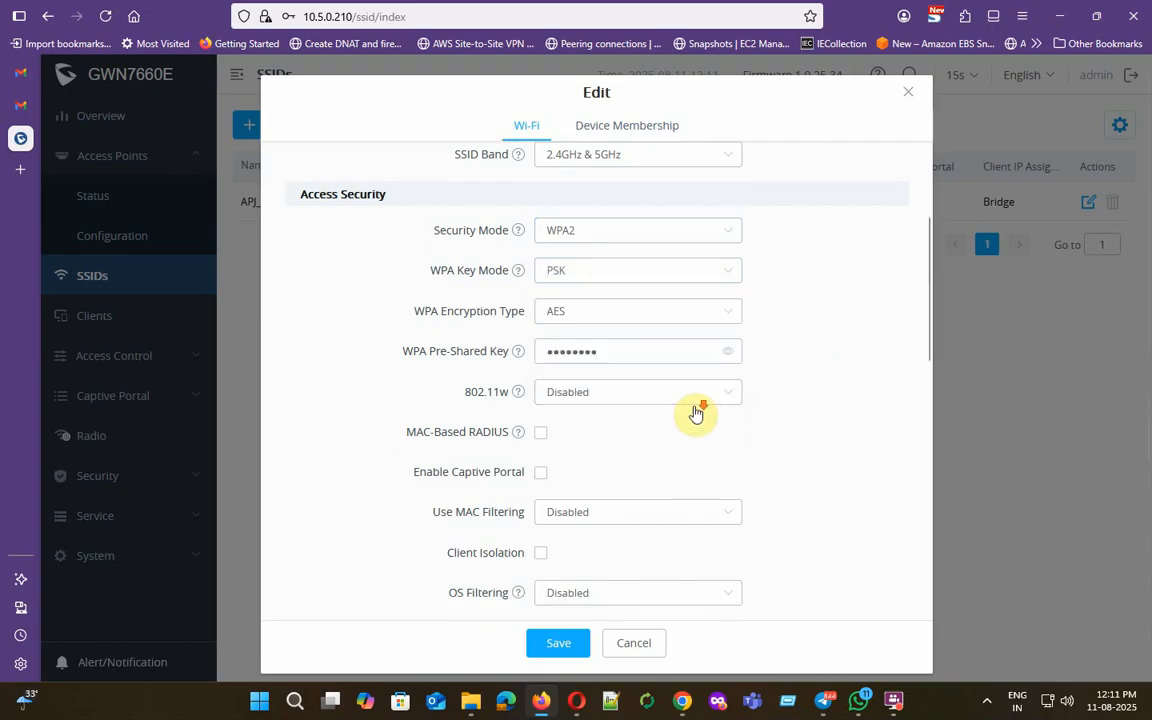
- Review the SSID's WPA Encryption Type choices, and the 802.11w choices together with their help text
{"action": "left_click", "coordinate": [617, 250]}
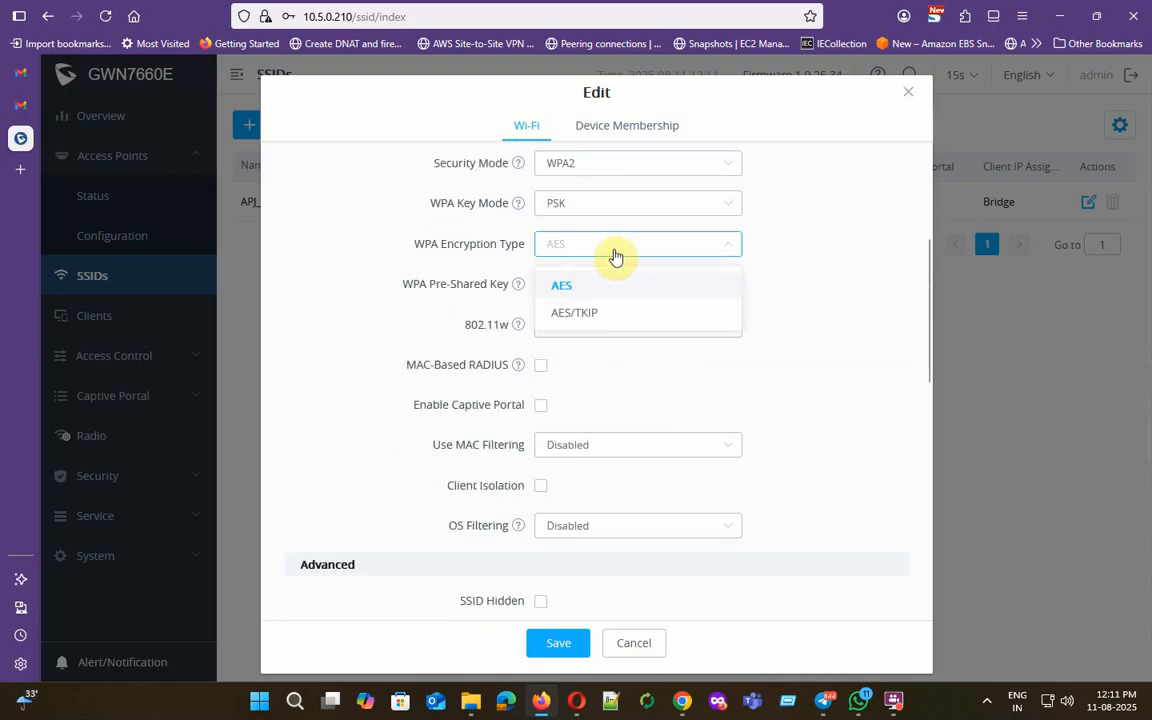
{"action": "left_click", "coordinate": [861, 296]}
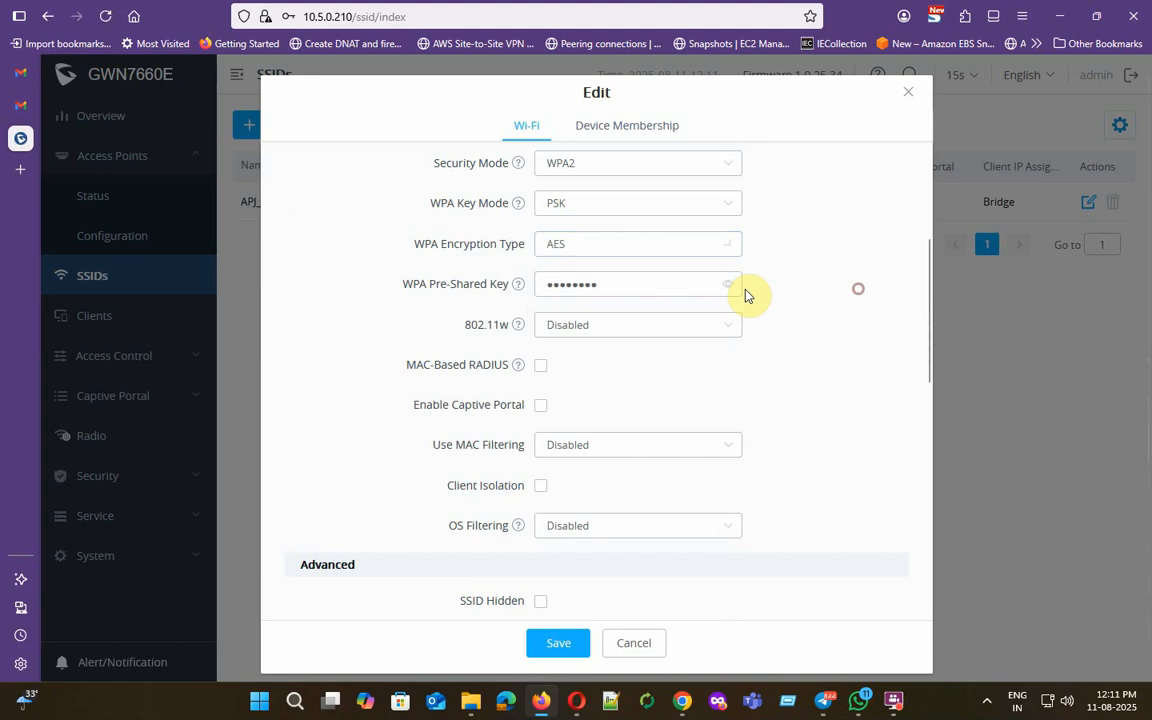
{"action": "left_click", "coordinate": [642, 328]}
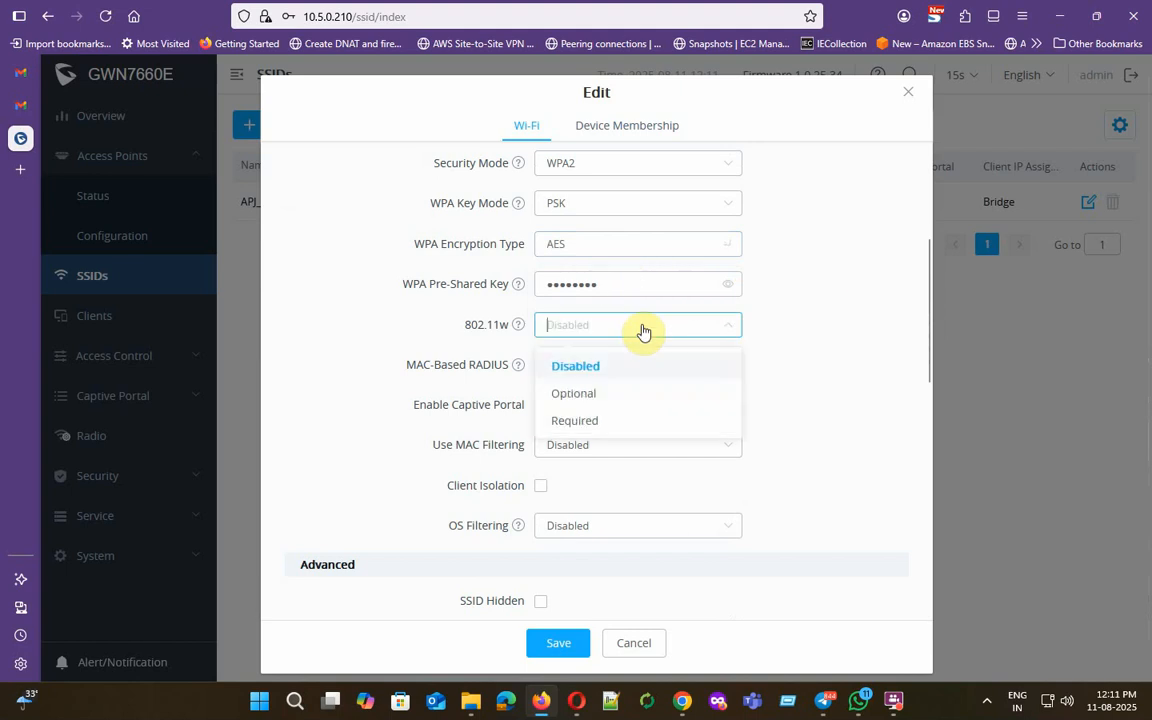
{"action": "left_click", "coordinate": [853, 355]}
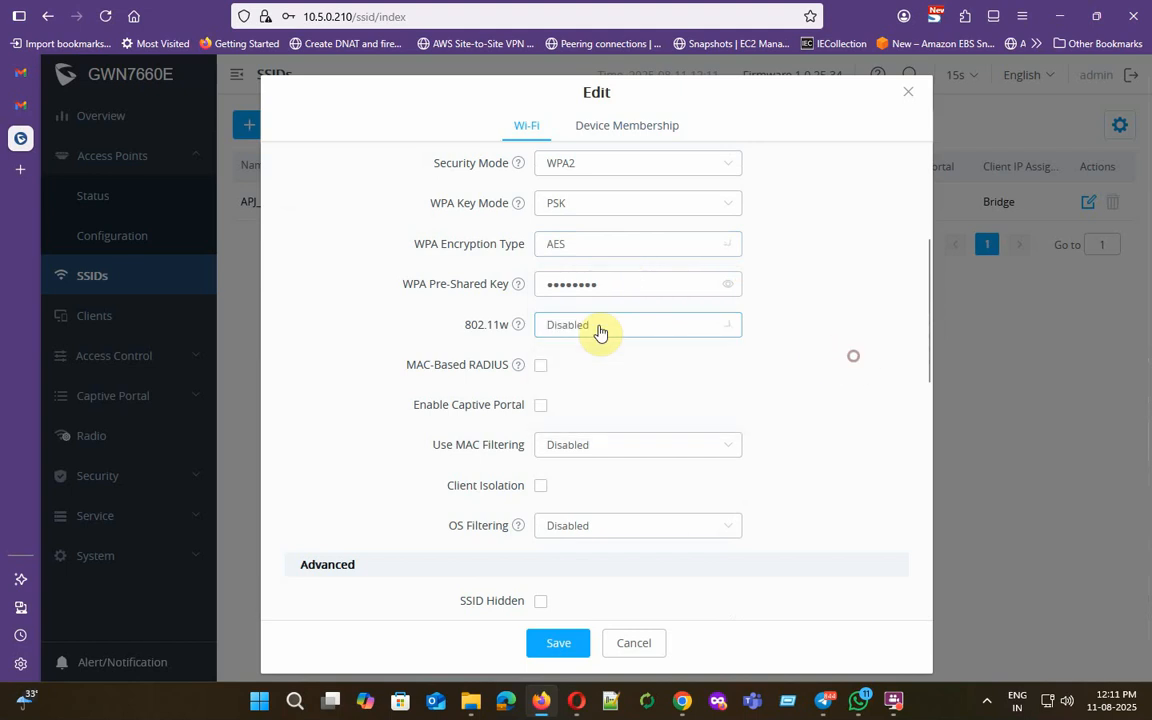
{"action": "mouse_move", "coordinate": [522, 331]}
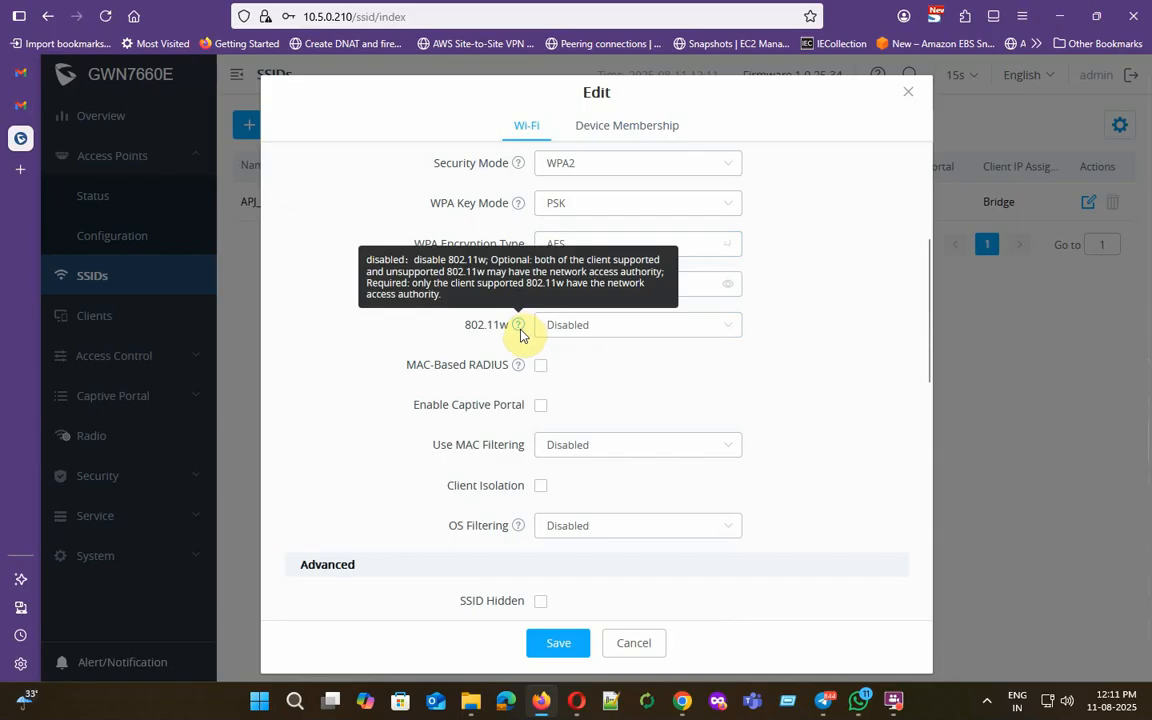
- Choose Blacklist as the SSID's OS Filtering and review the operating systems offered for the OS Blacklist
{"action": "scroll", "coordinate": [658, 391], "scroll_direction": "down", "scroll_amount": 2}
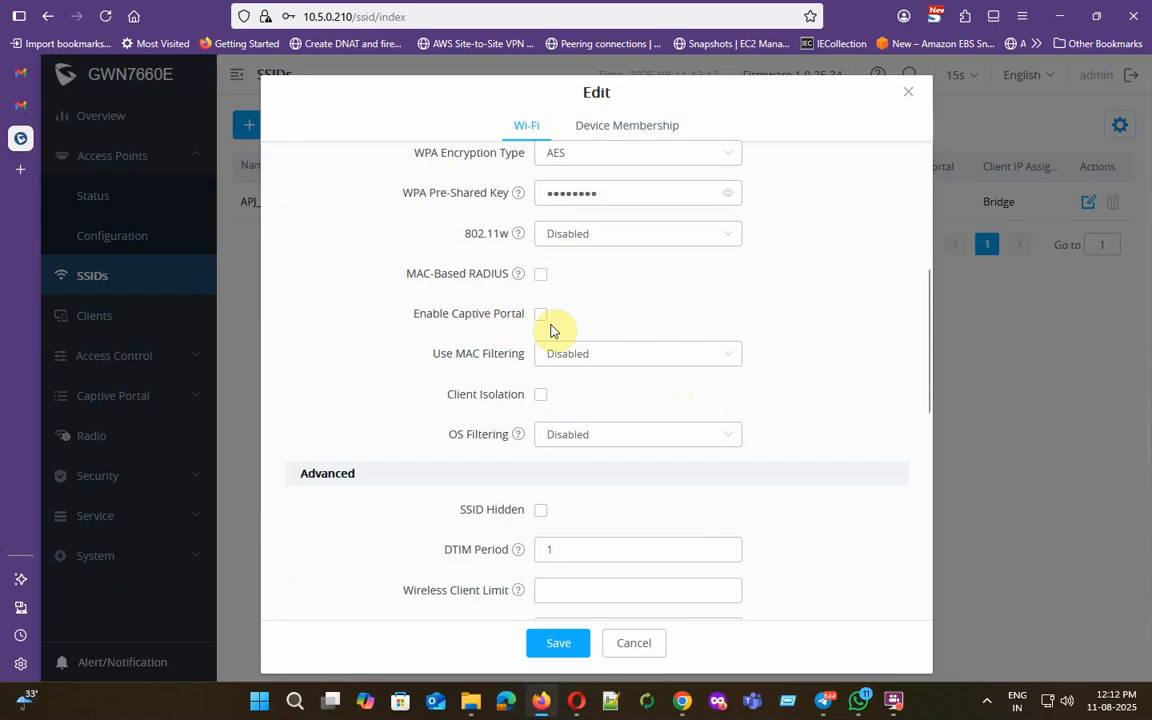
{"action": "scroll", "coordinate": [540, 340], "scroll_direction": "down", "scroll_amount": 2}
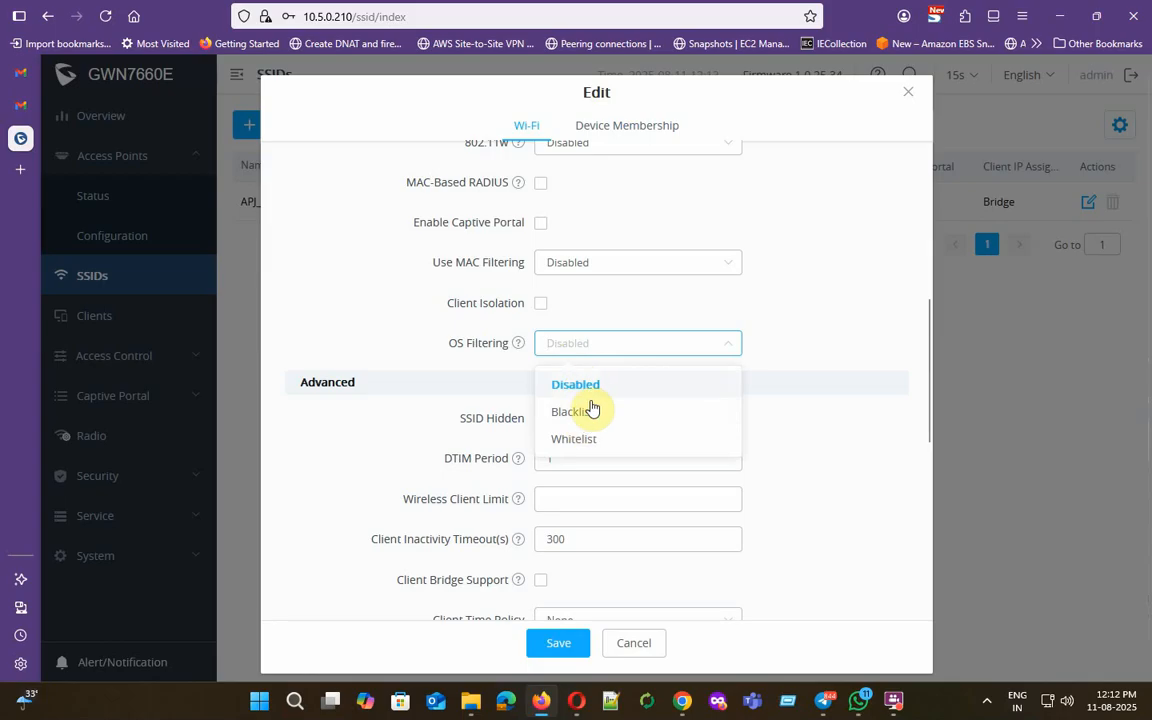
{"action": "left_click", "coordinate": [794, 328]}
{"action": "scroll", "coordinate": [690, 343], "scroll_direction": "down", "scroll_amount": 2}
{"action": "left_click", "coordinate": [617, 257]}
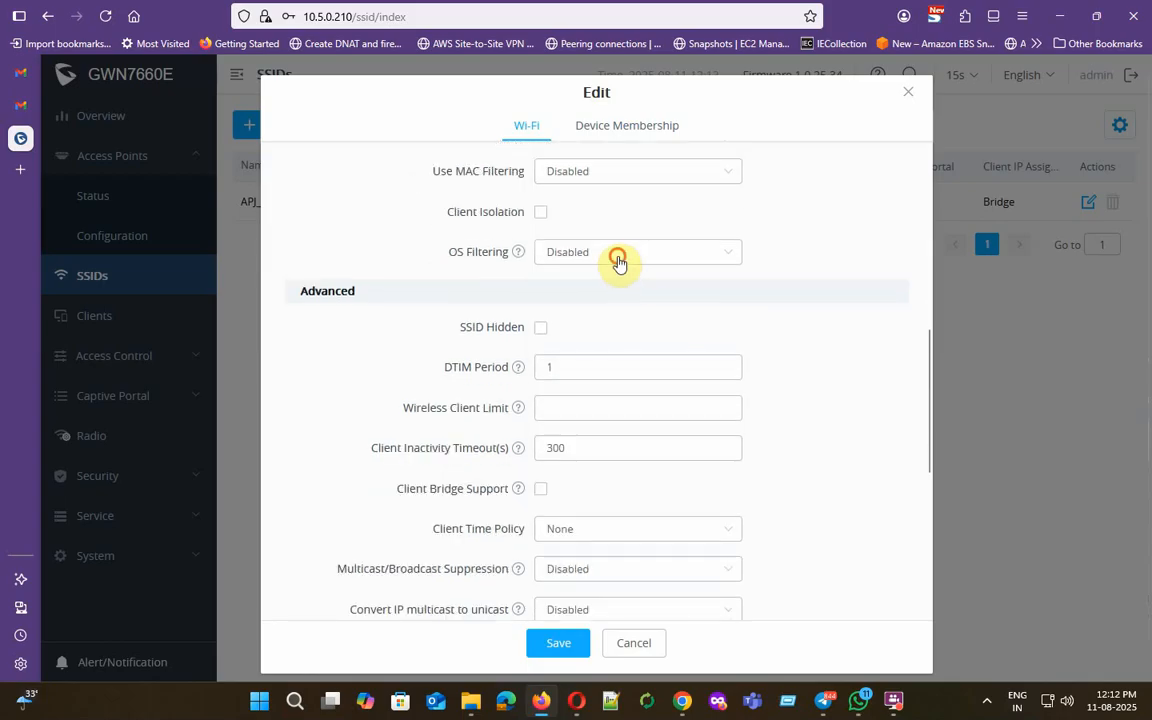
{"action": "left_click", "coordinate": [581, 320]}
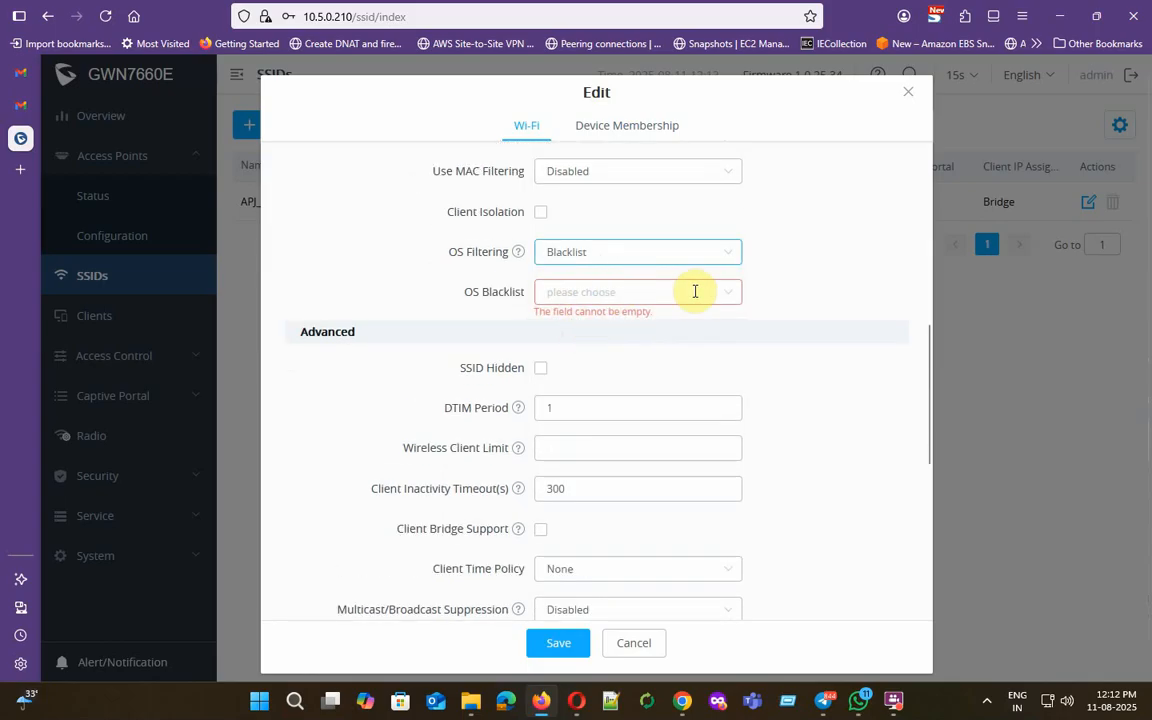
{"action": "left_click", "coordinate": [728, 294]}
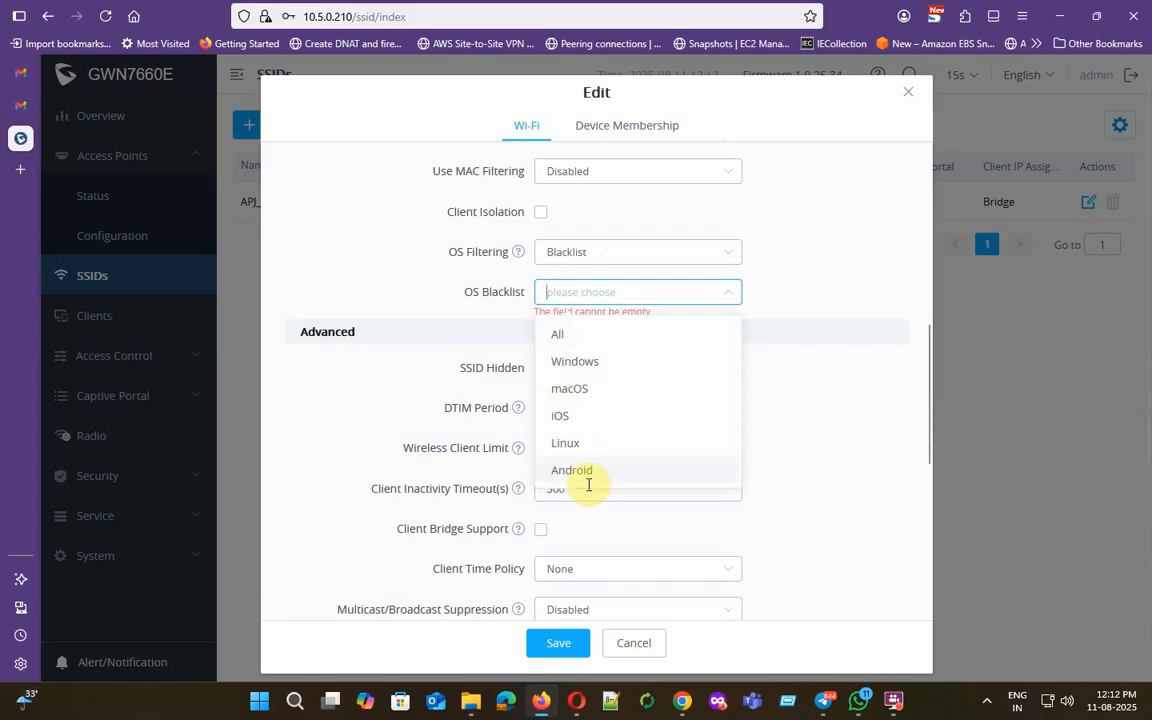
- Switch OS Filtering to Whitelist to review its operating system choices, and set OS Filtering back to Disabled
{"action": "left_click", "coordinate": [652, 257]}
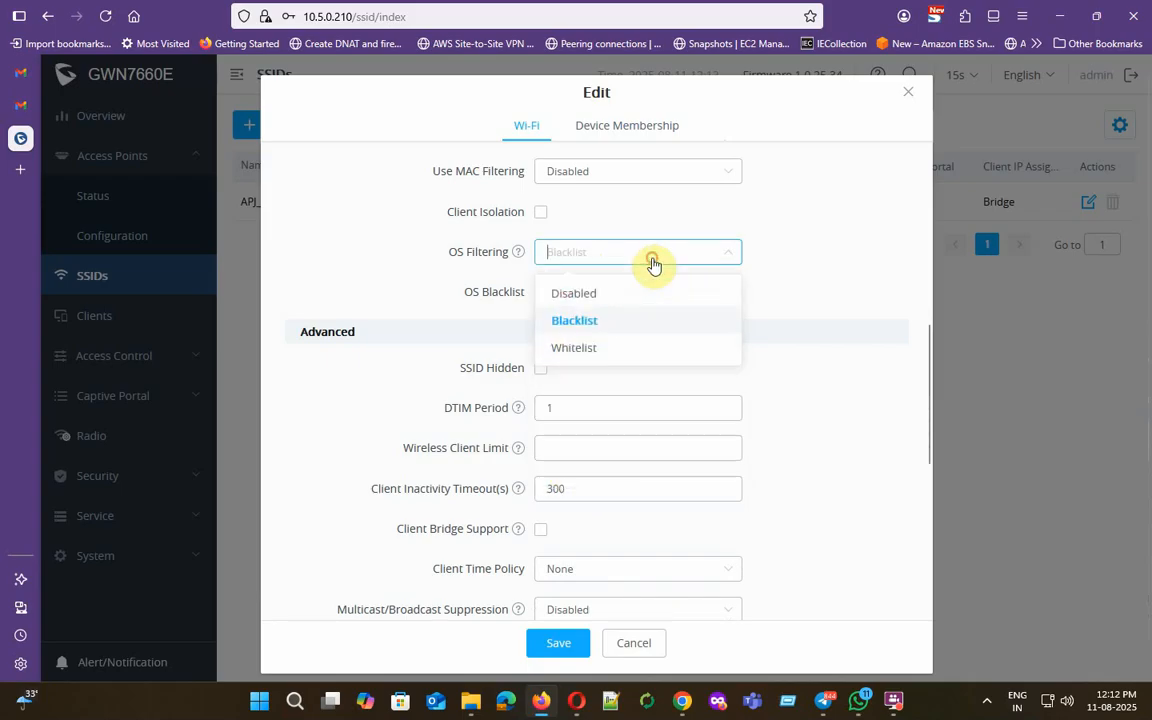
{"action": "left_click", "coordinate": [586, 345]}
{"action": "left_click", "coordinate": [604, 292]}
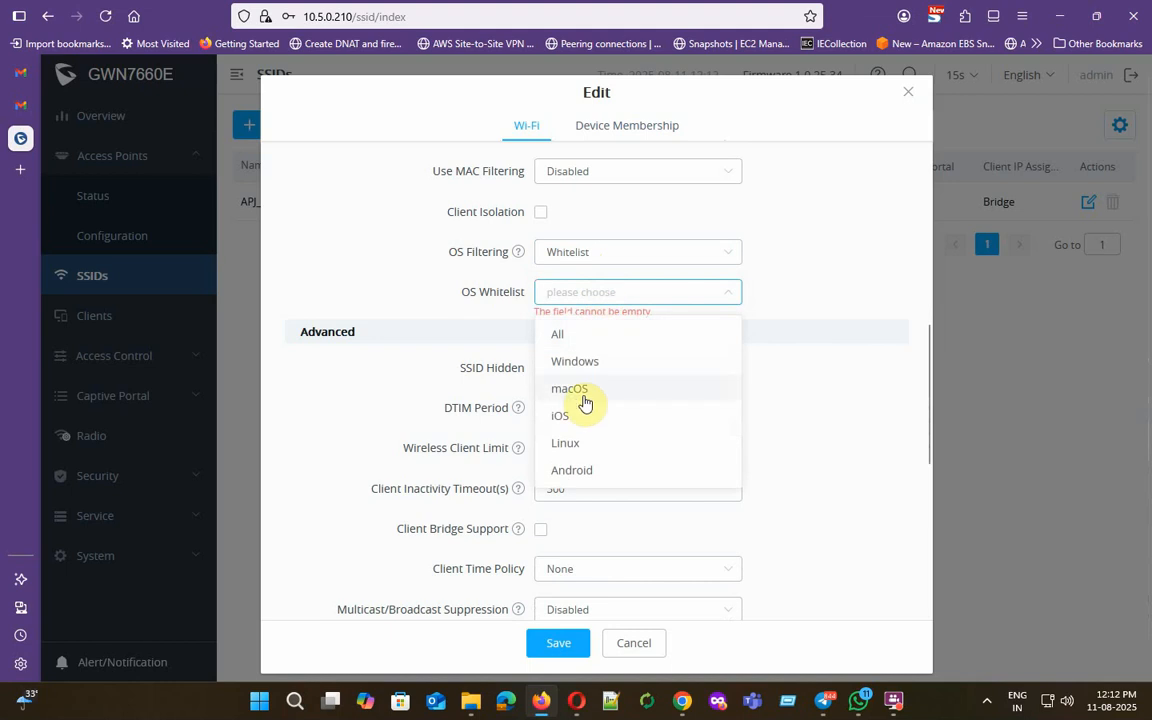
{"action": "left_click", "coordinate": [592, 262]}
{"action": "left_click", "coordinate": [576, 291]}
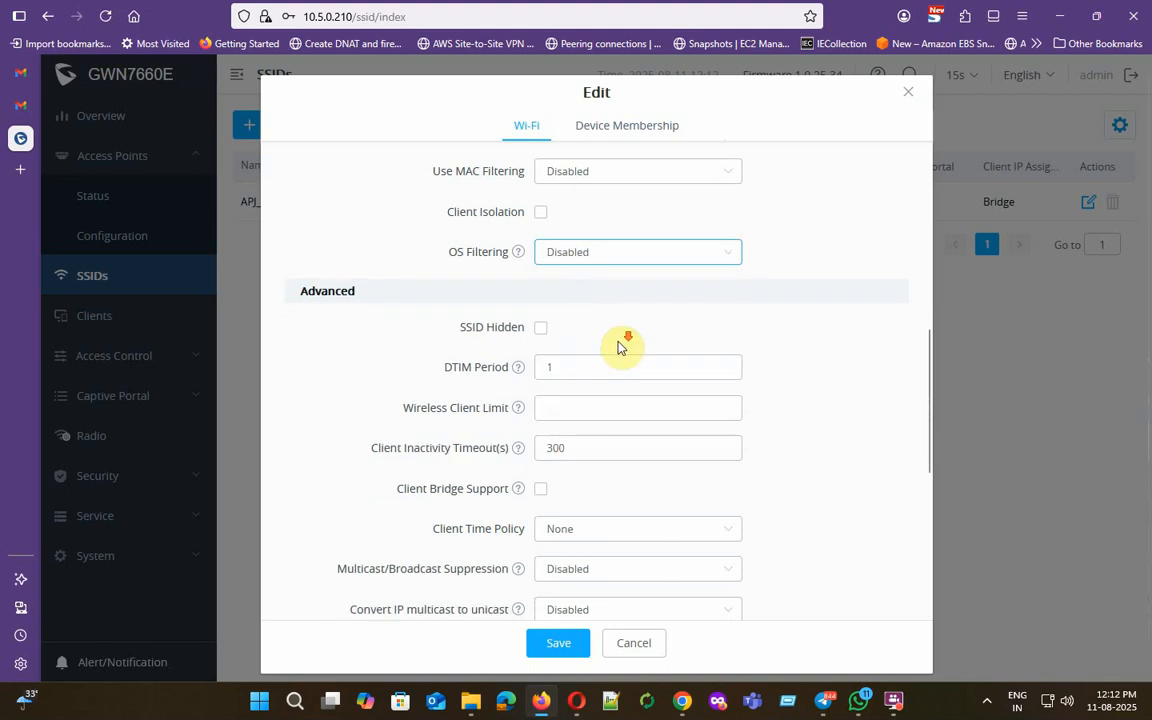
- Review the SSID's advanced settings, including Wireless Client Limit, Multicast/Broadcast Suppression and Client Time Policy
{"action": "scroll", "coordinate": [618, 346], "scroll_direction": "down", "scroll_amount": 1}
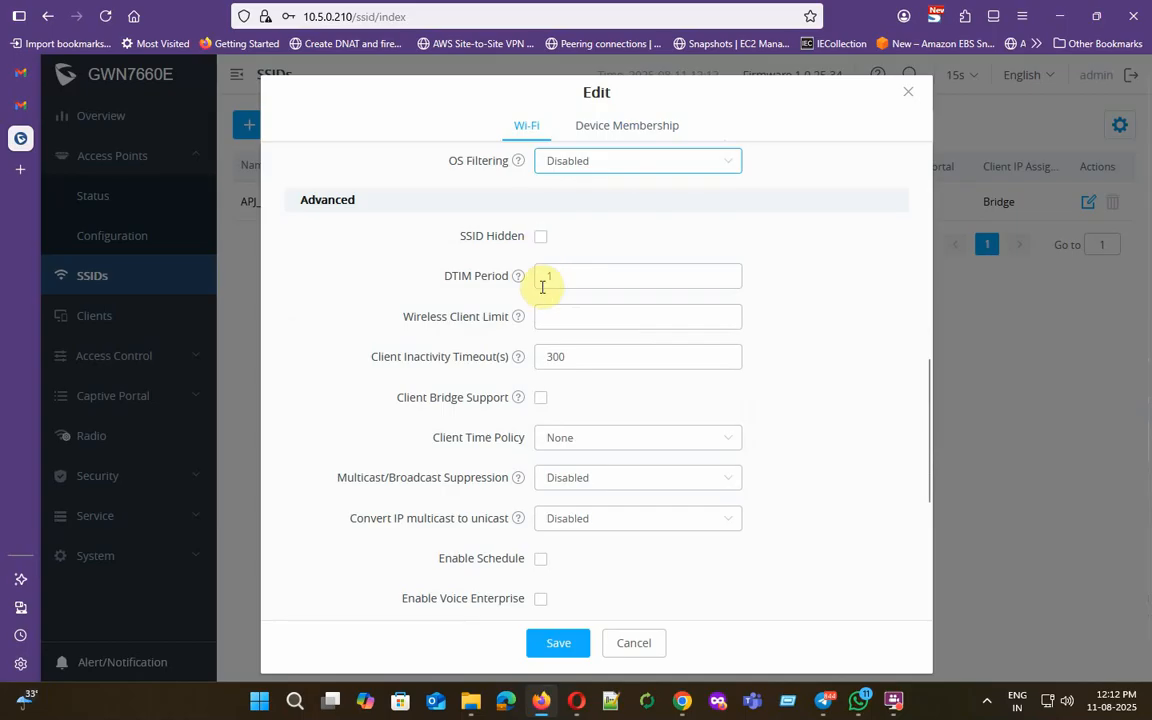
{"action": "scroll", "coordinate": [545, 288], "scroll_direction": "down", "scroll_amount": 1}
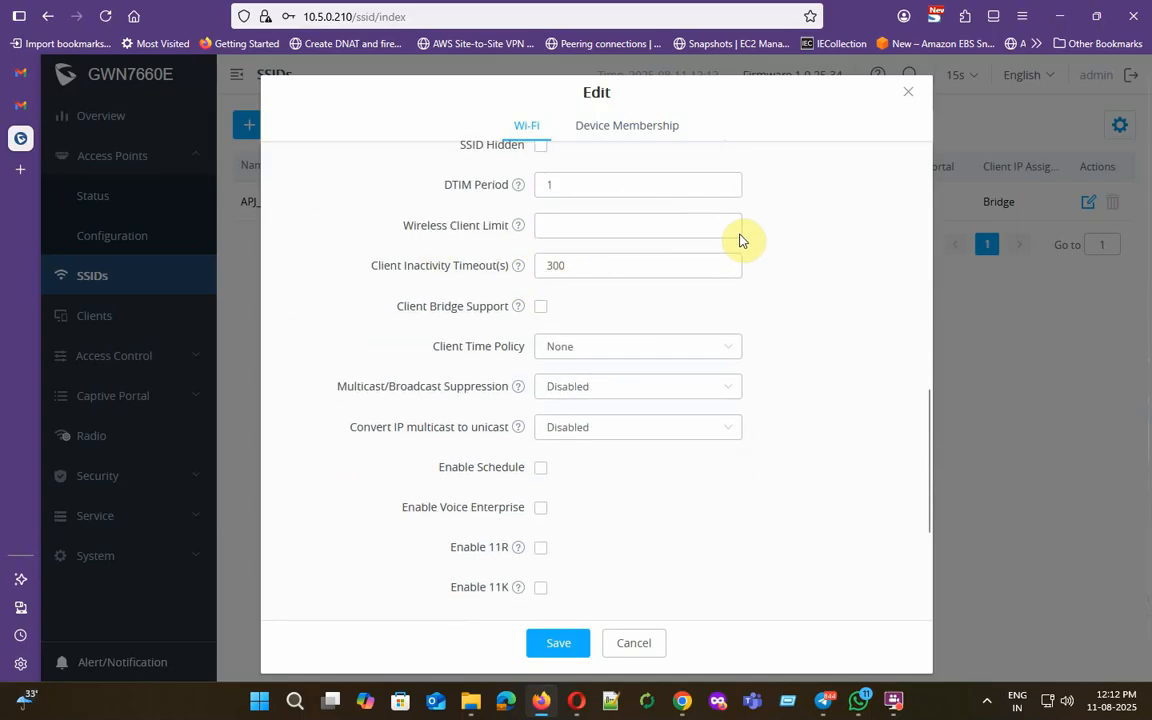
{"action": "left_click", "coordinate": [588, 226]}
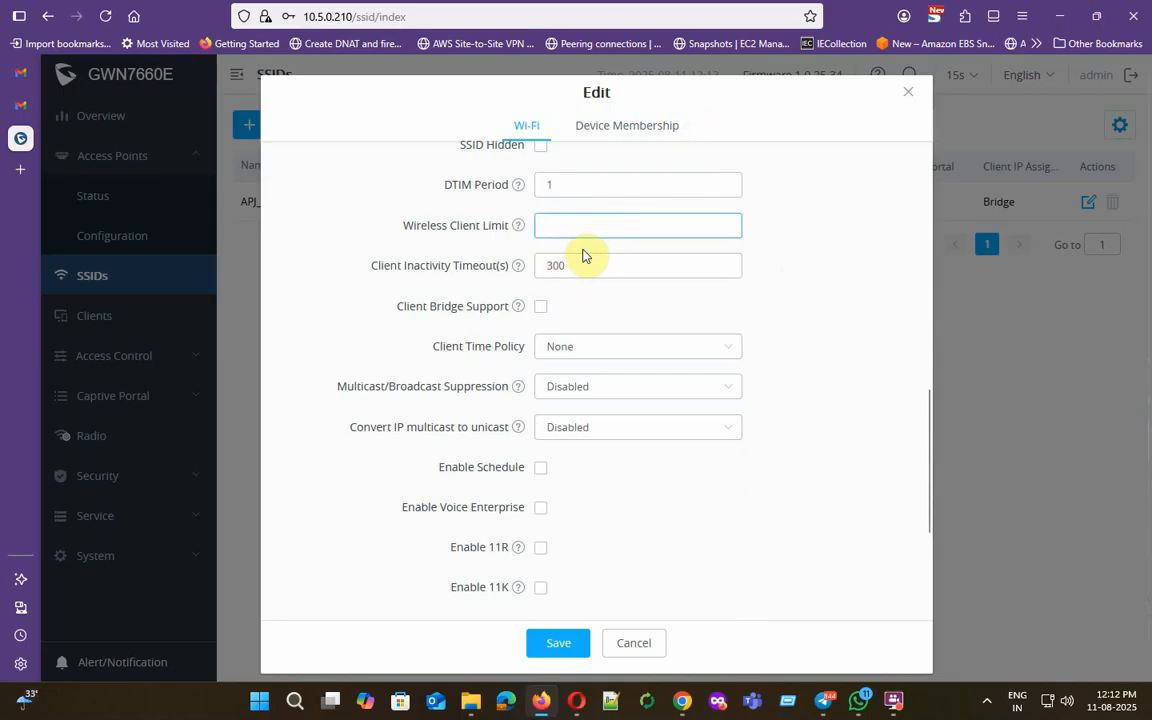
{"action": "left_click", "coordinate": [588, 394]}
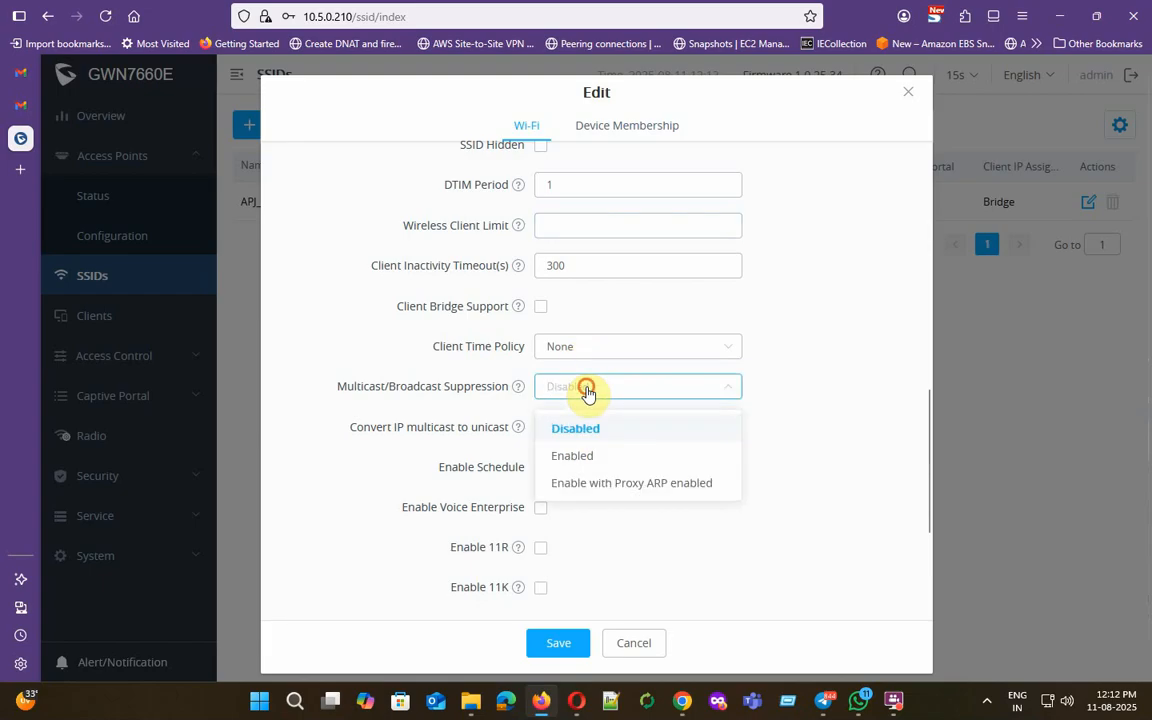
{"action": "left_click", "coordinate": [588, 394]}
{"action": "left_click", "coordinate": [609, 352]}
{"action": "left_click", "coordinate": [600, 383]}
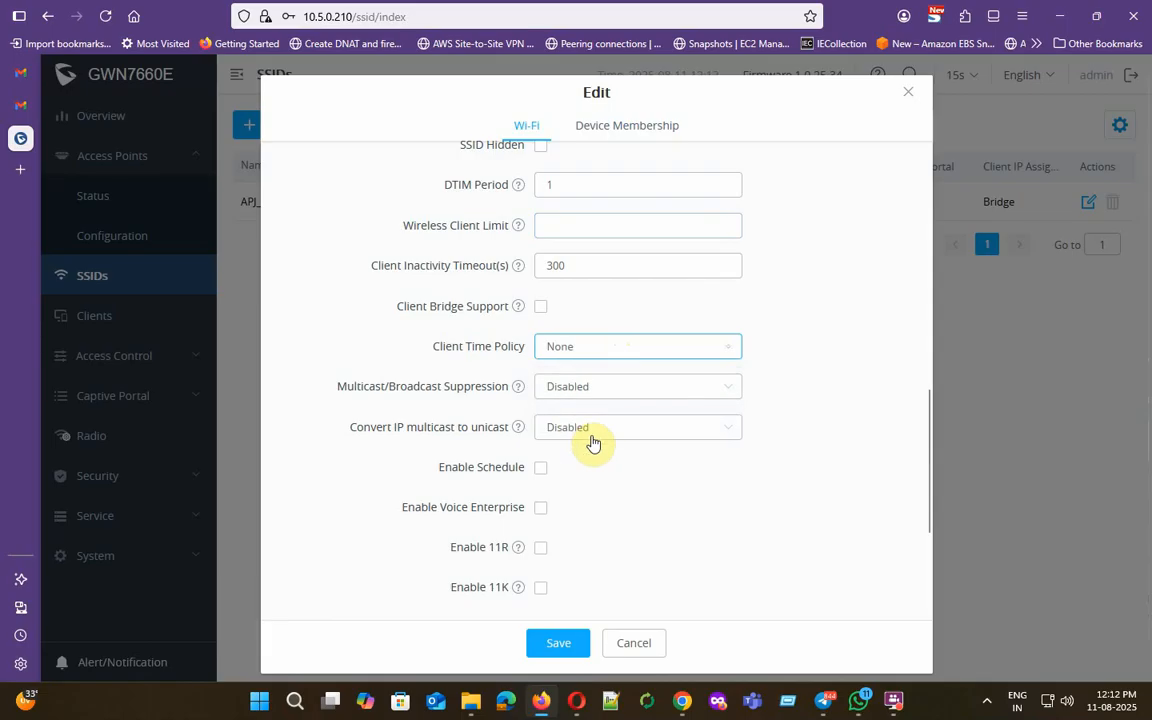
- Review the Convert IP multicast to unicast modes of the SSID and keep Disabled selected
{"action": "scroll", "coordinate": [594, 443], "scroll_direction": "down", "scroll_amount": 2}
{"action": "left_click", "coordinate": [599, 349]}
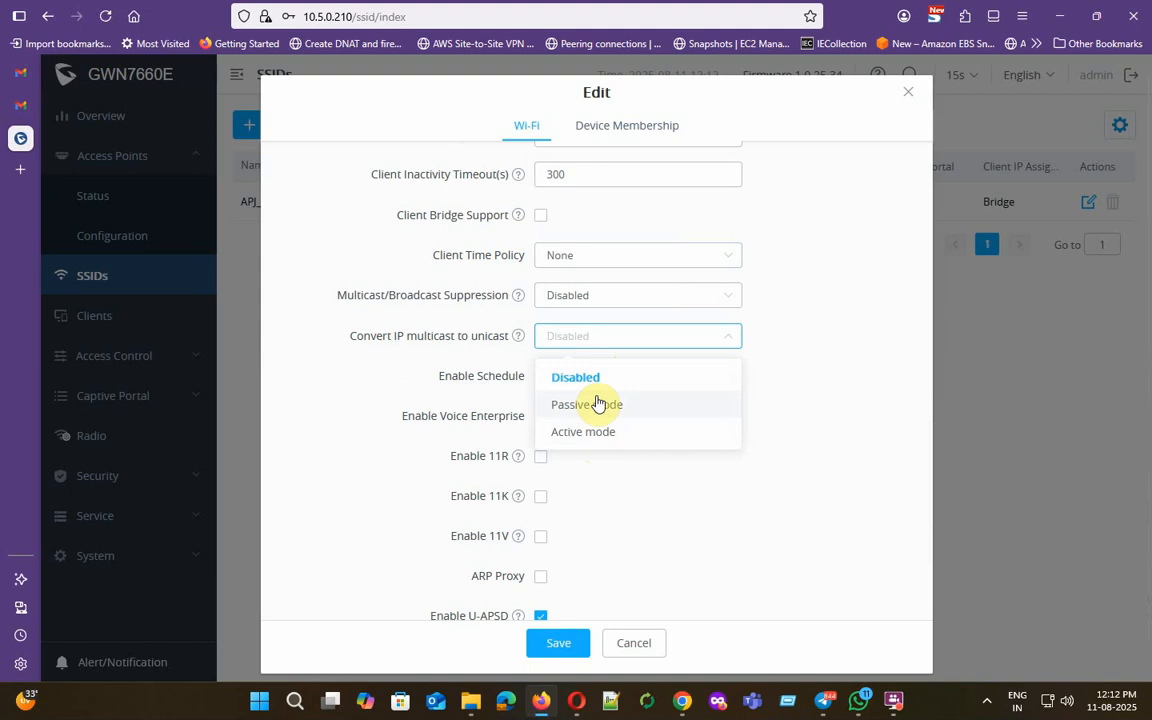
{"action": "left_click", "coordinate": [622, 377]}
- Examine the remaining advanced SSID options, from Enable Schedule and Voice Enterprise to Bonjour Gateway and Target Wakeup Time
{"action": "scroll", "coordinate": [600, 360], "scroll_direction": "down", "scroll_amount": 2}
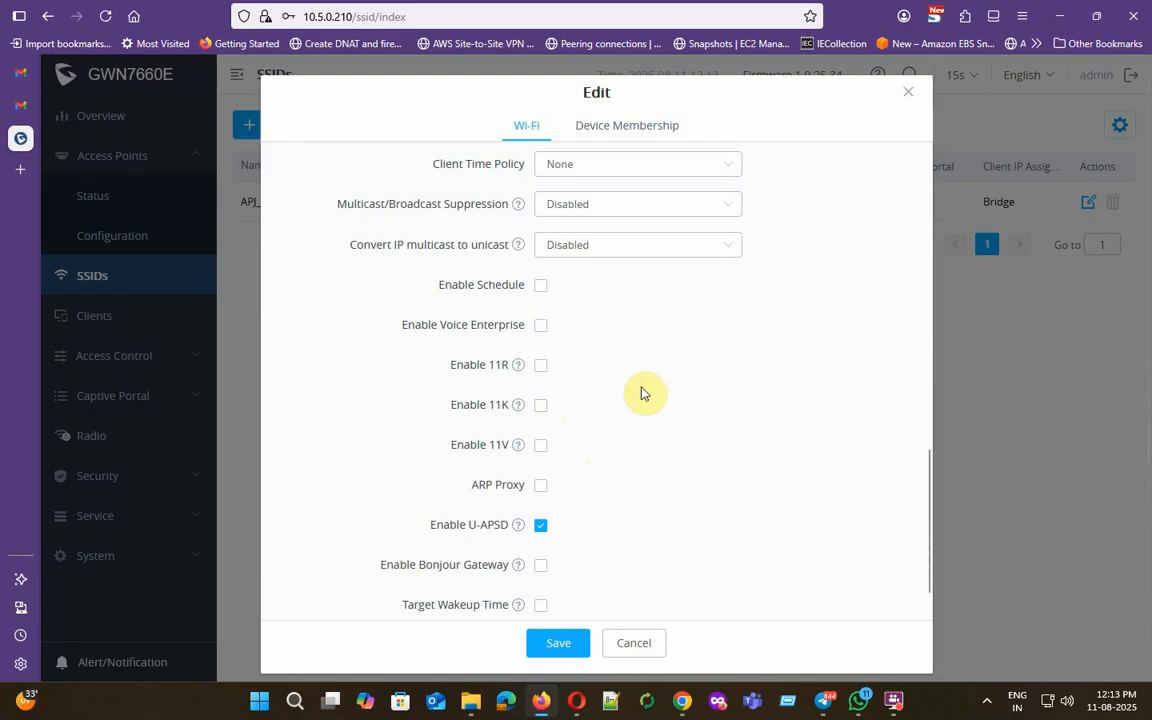
{"action": "scroll", "coordinate": [646, 352], "scroll_direction": "down", "scroll_amount": 1}
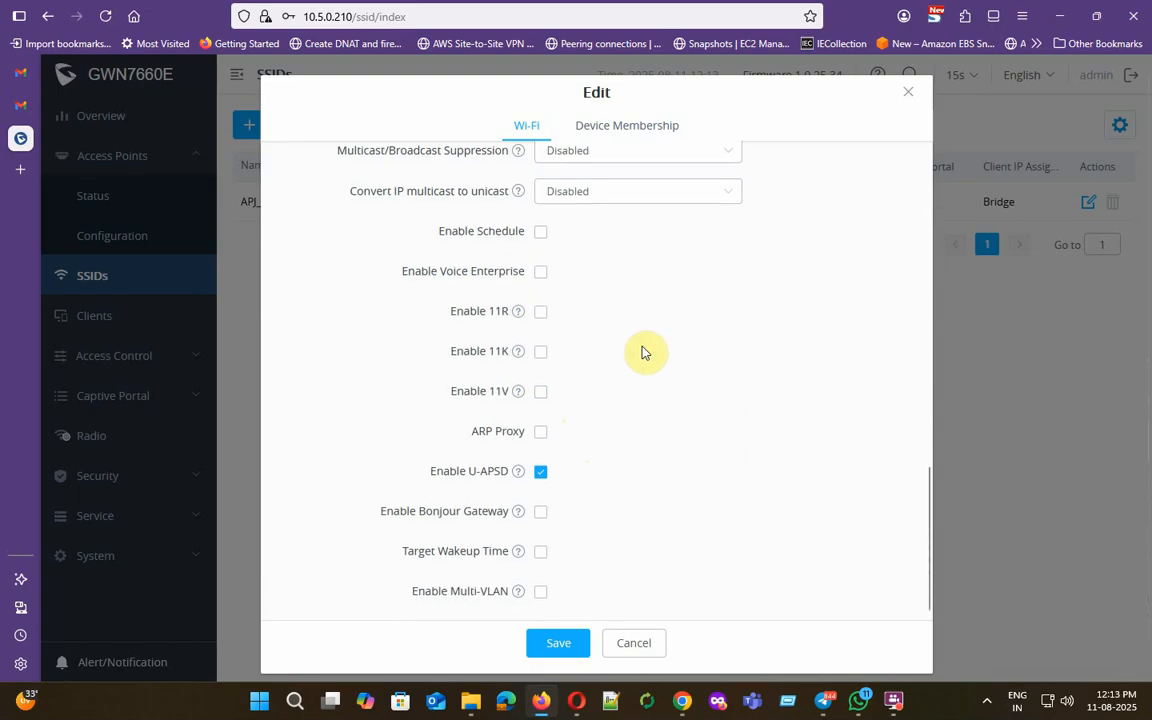
{"action": "left_click", "coordinate": [541, 276]}
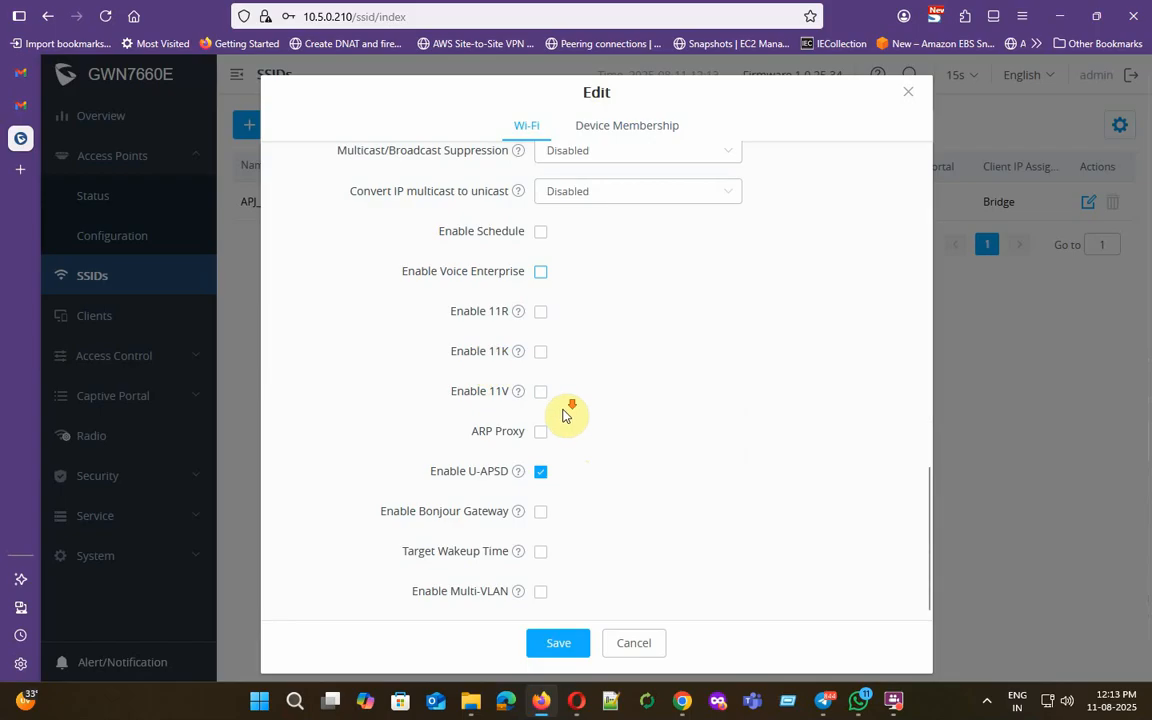
{"action": "scroll", "coordinate": [567, 412], "scroll_direction": "down", "scroll_amount": 1}
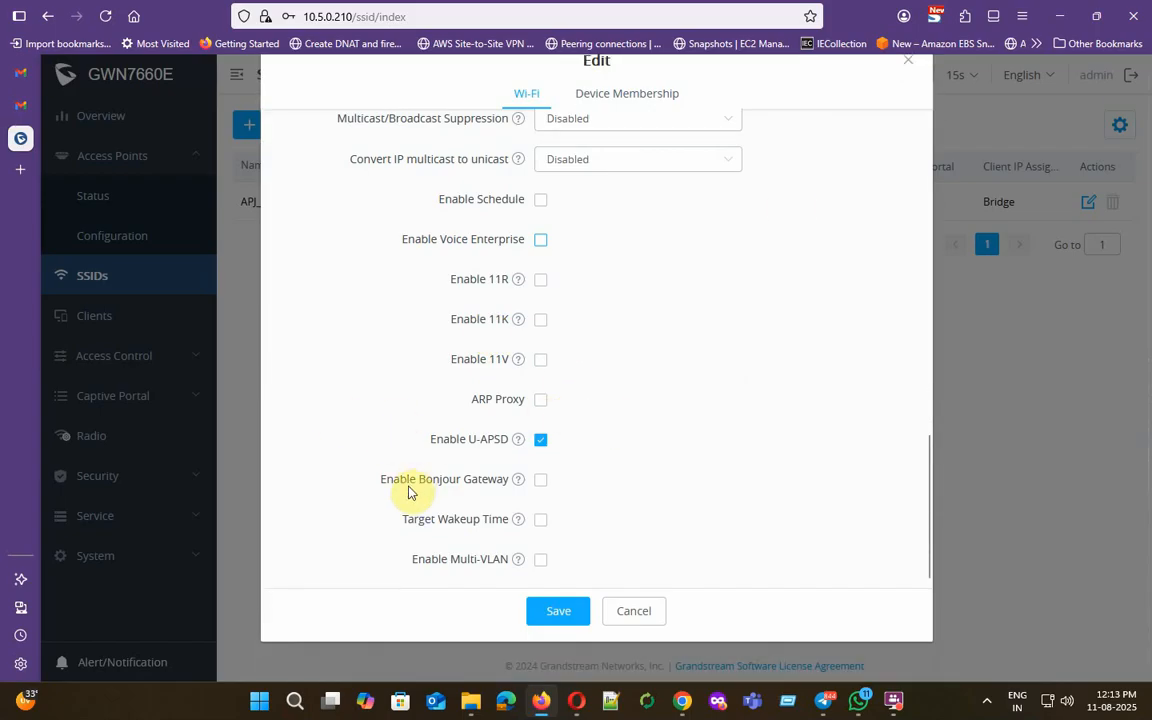
{"action": "left_click", "coordinate": [541, 521]}
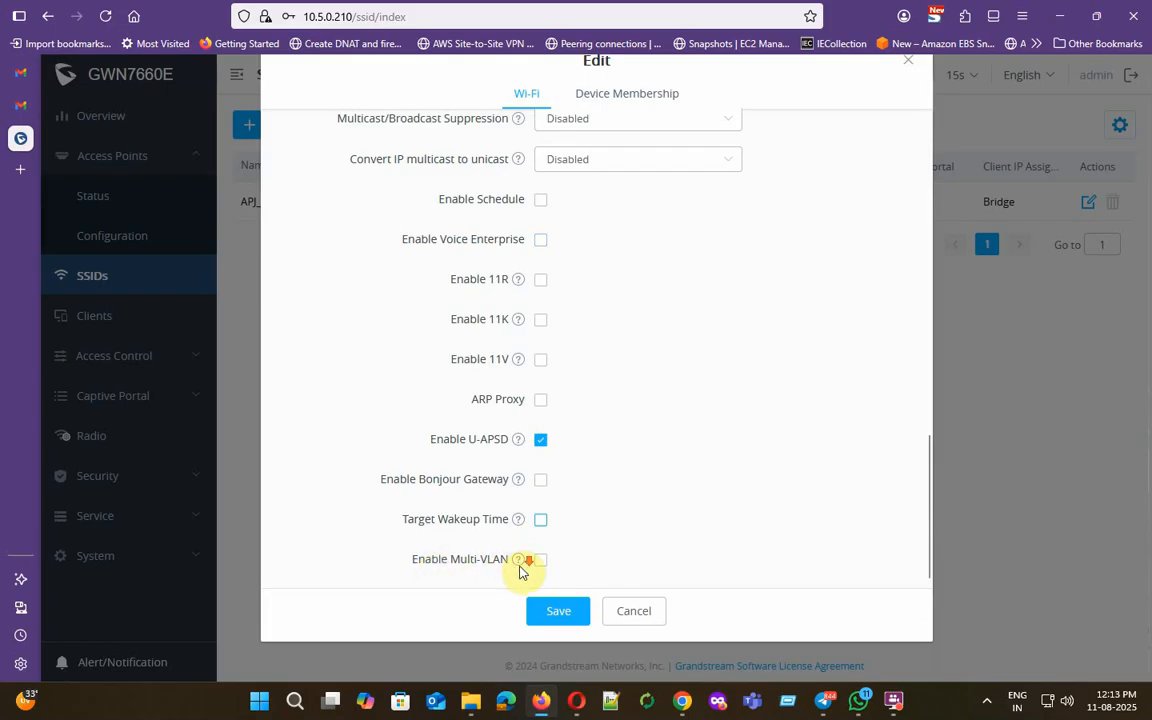
- Enable Multi-VLAN temporarily to review its VLAN ID and device fields, and close the SSID editor without saving
{"action": "left_click", "coordinate": [541, 560]}
{"action": "scroll", "coordinate": [620, 558], "scroll_direction": "down", "scroll_amount": 1}
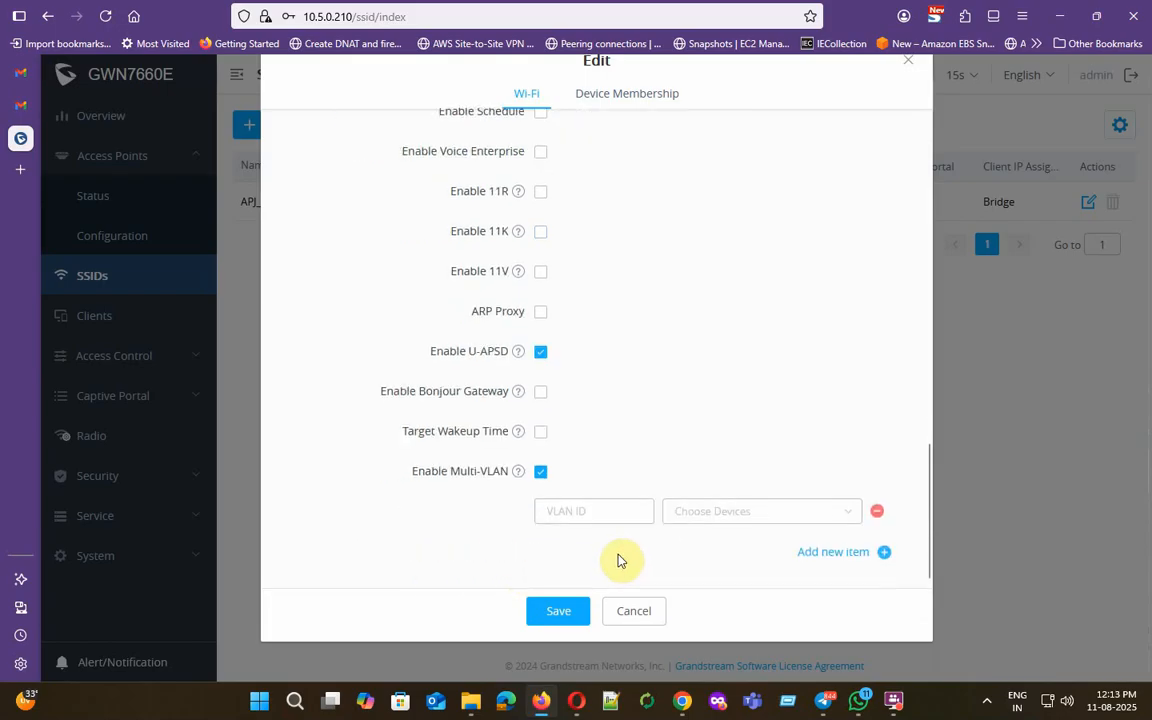
{"action": "left_click", "coordinate": [774, 522]}
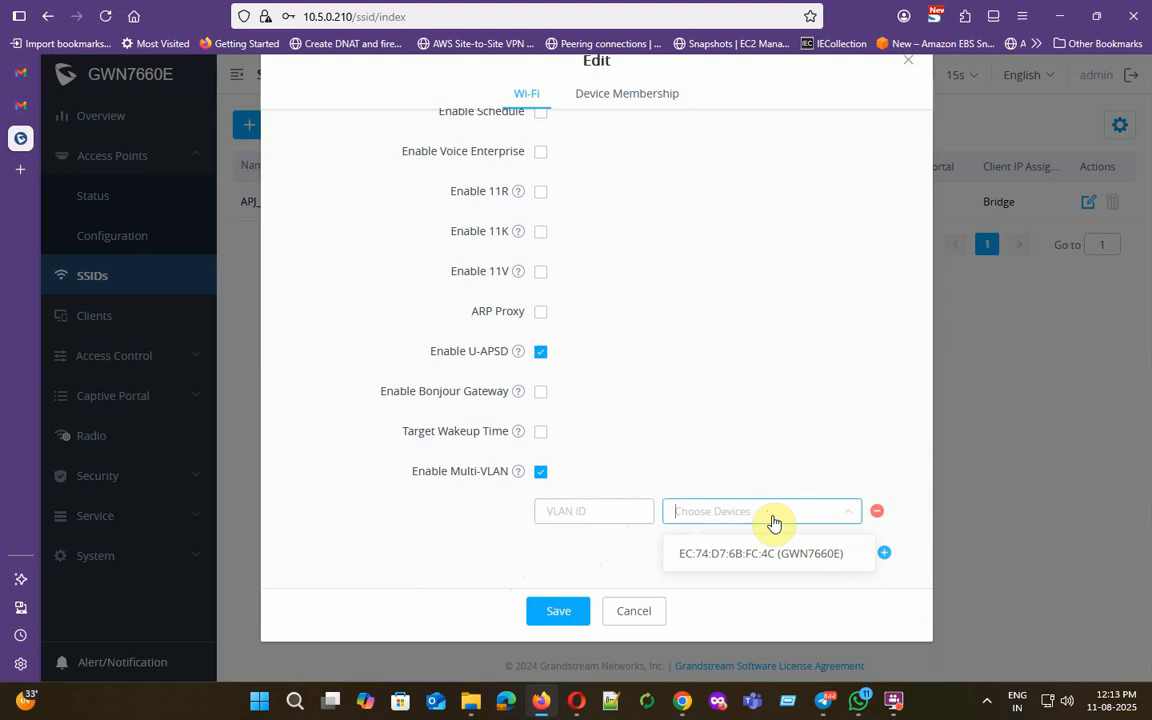
{"action": "left_click", "coordinate": [773, 522]}
{"action": "left_click", "coordinate": [540, 476]}
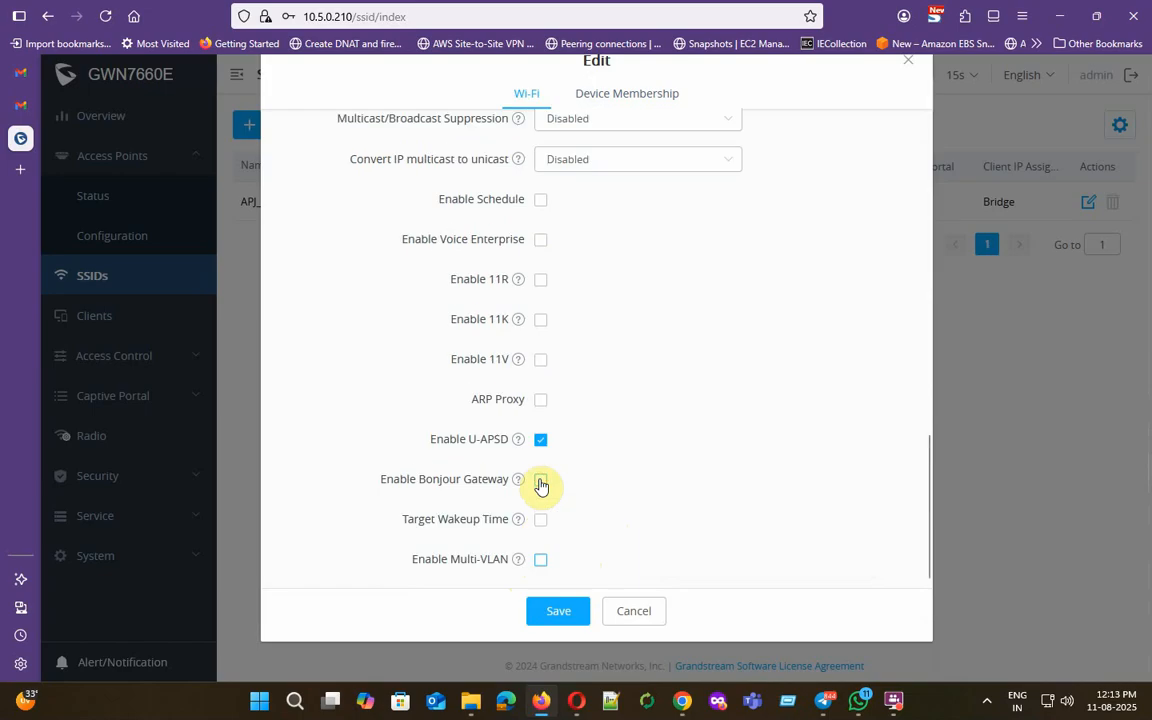
{"action": "mouse_move", "coordinate": [518, 563]}
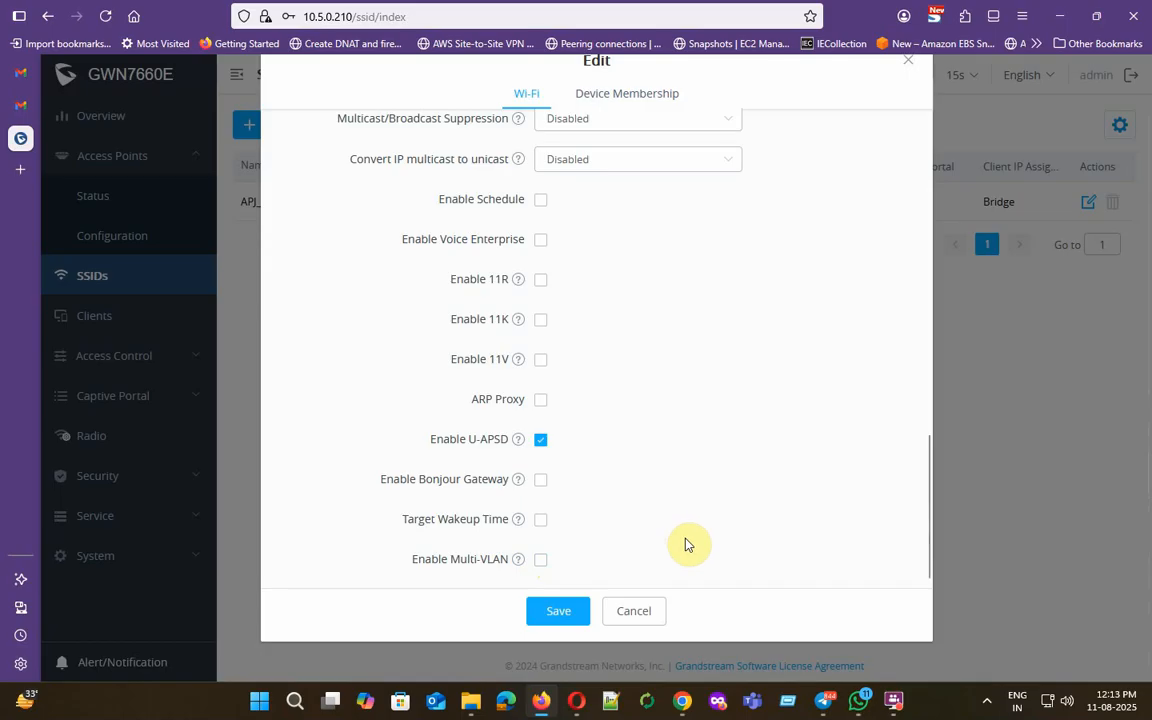
{"action": "left_click", "coordinate": [640, 612]}
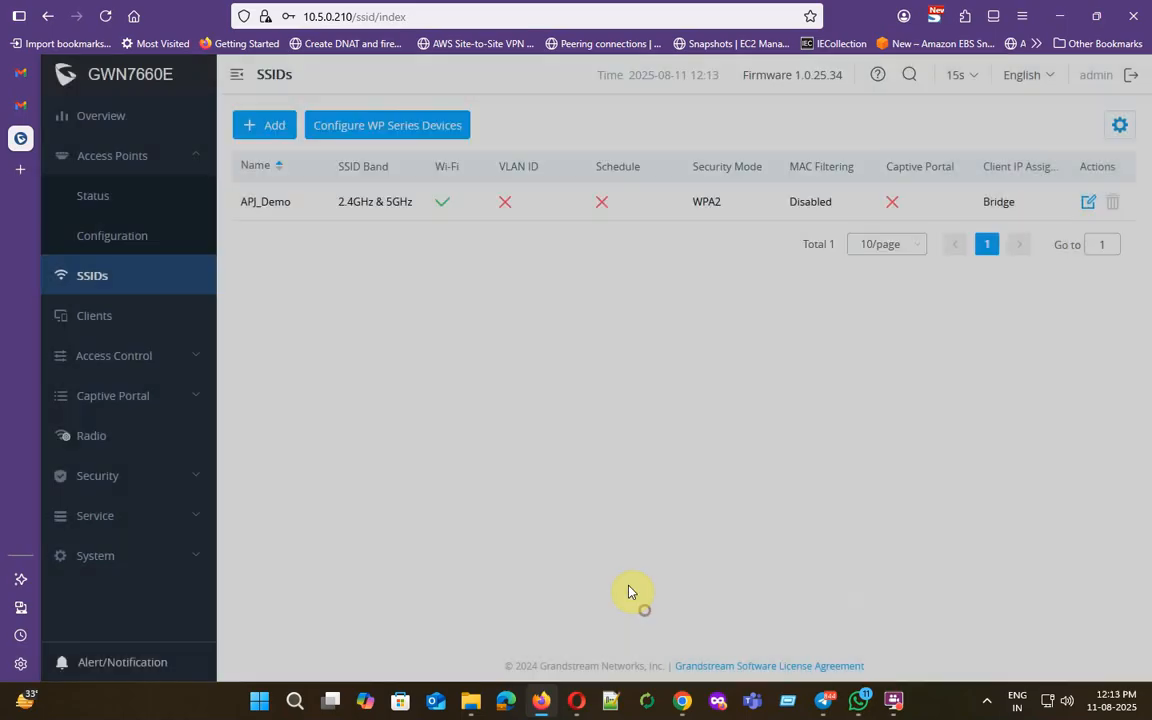
- Review the client list with its online and total counts, and open the access point linked to the first client
{"action": "left_click", "coordinate": [95, 318]}
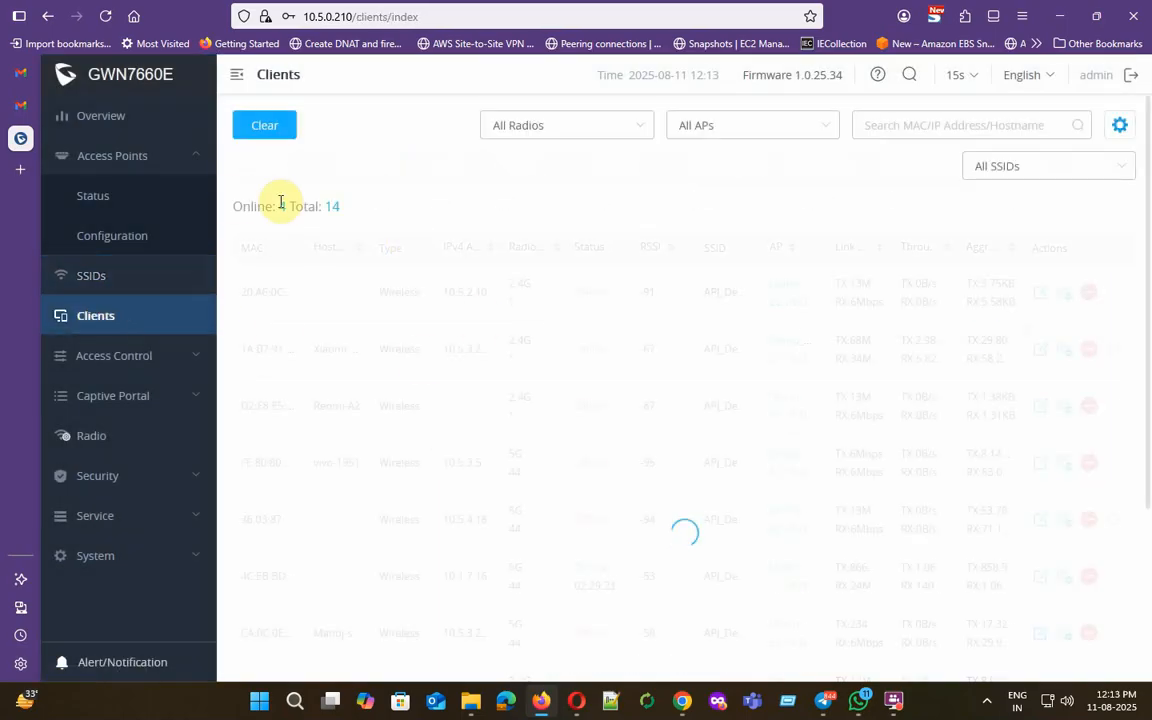
{"action": "left_click_drag", "start_coordinate": [345, 206], "coordinate": [281, 206]}
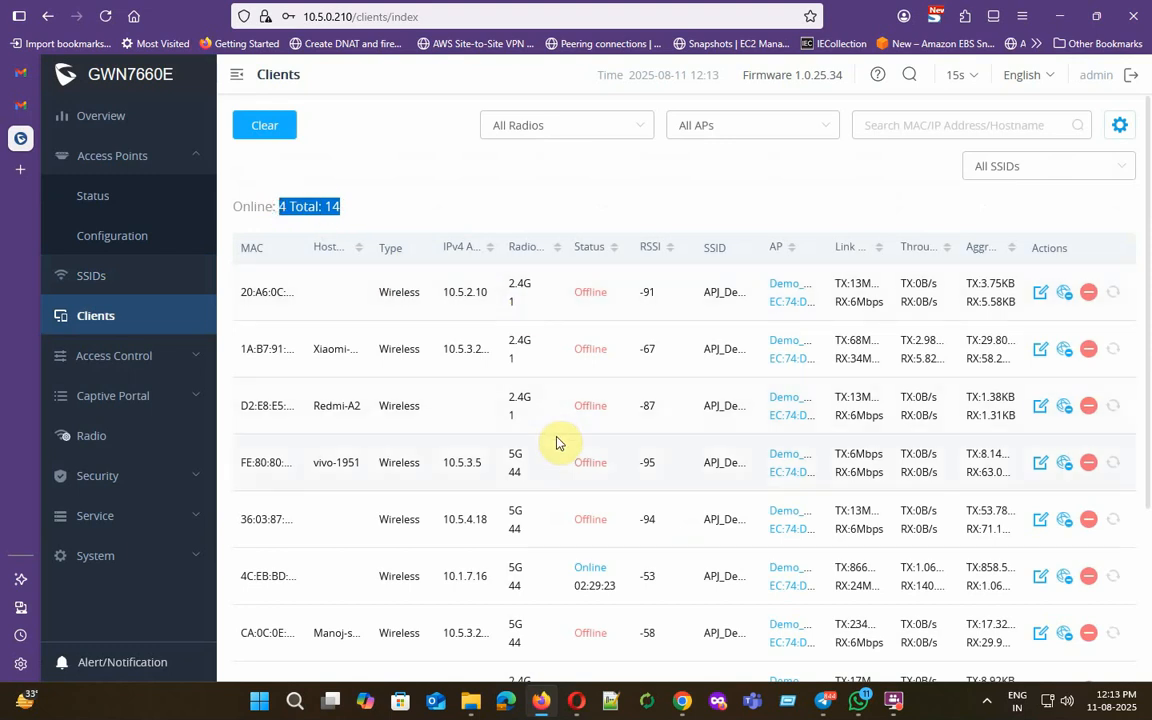
{"action": "left_click", "coordinate": [784, 288]}
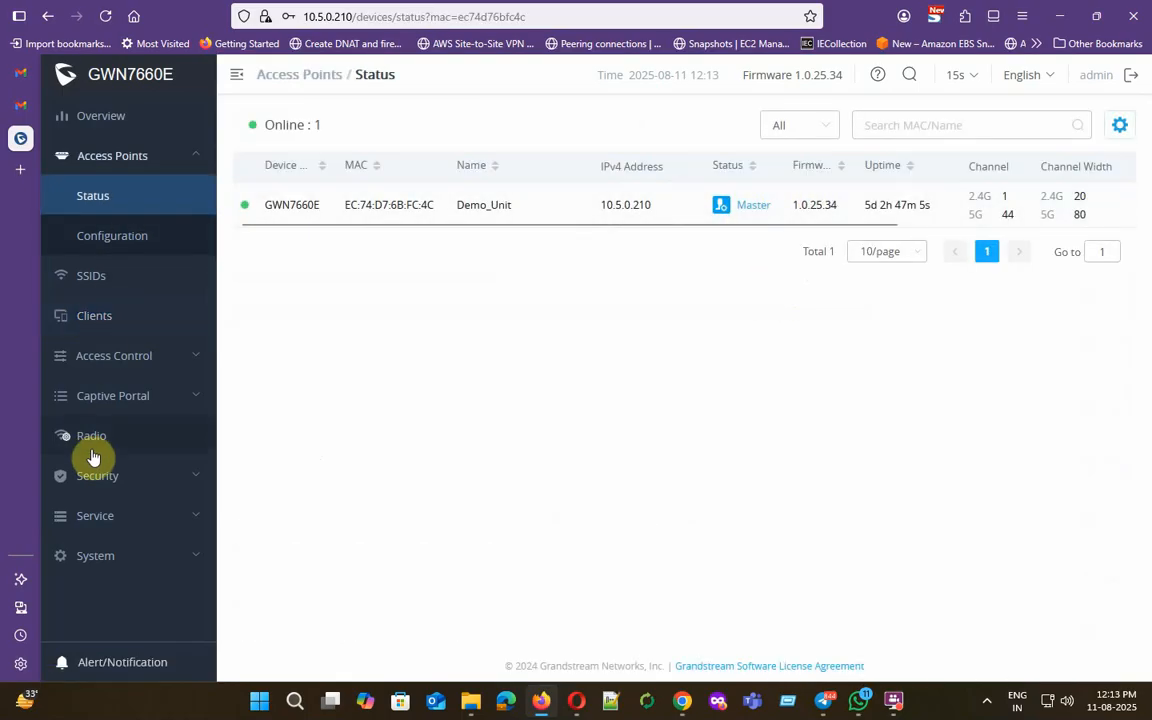
- Return to the client list and review the status details in the first client's User Configuration
{"action": "left_click", "coordinate": [97, 318]}
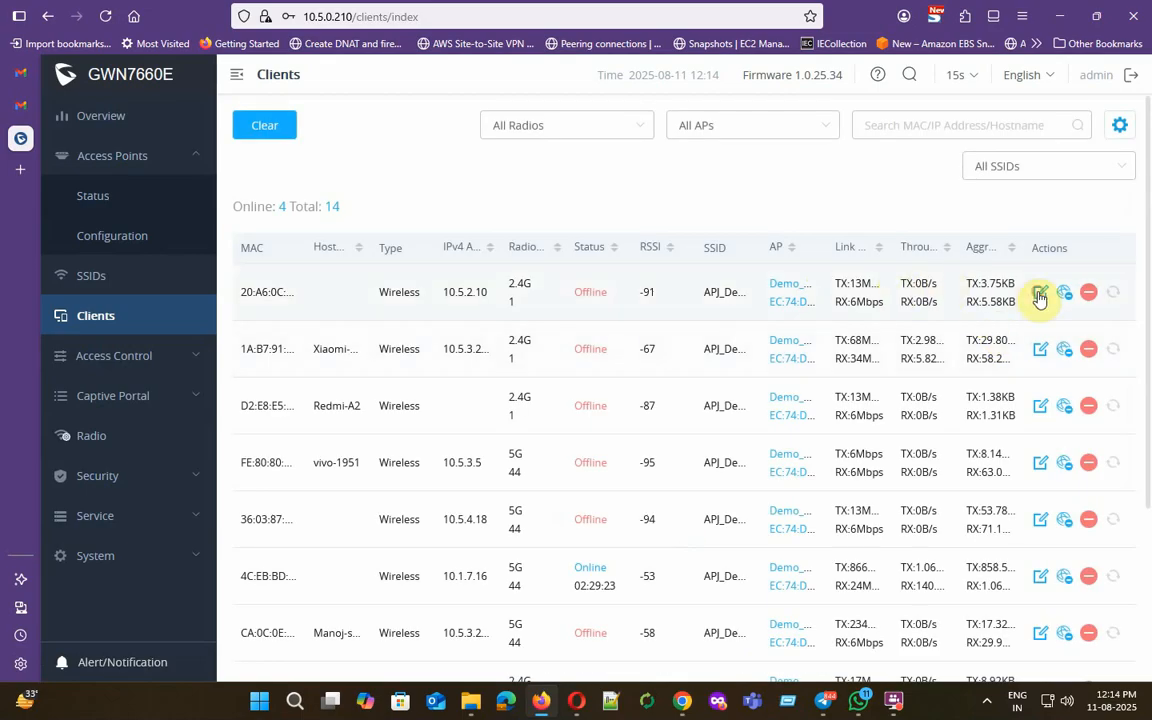
{"action": "left_click", "coordinate": [1040, 294]}
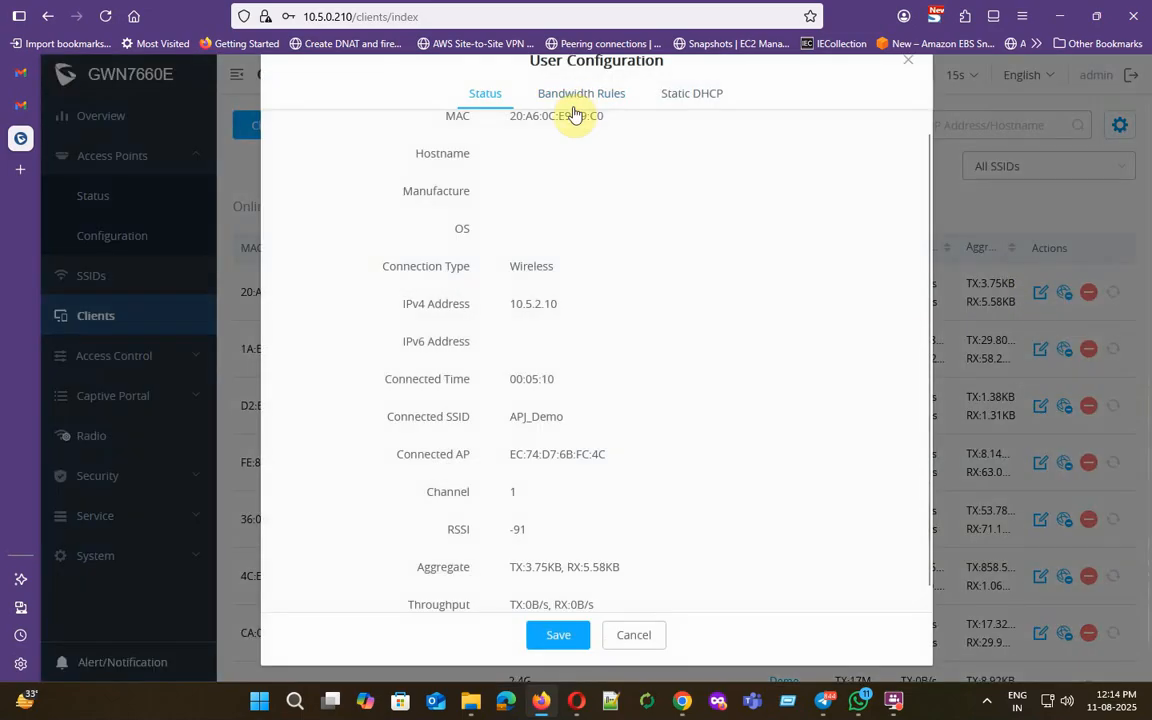
{"action": "scroll", "coordinate": [530, 525], "scroll_direction": "down", "scroll_amount": 1}
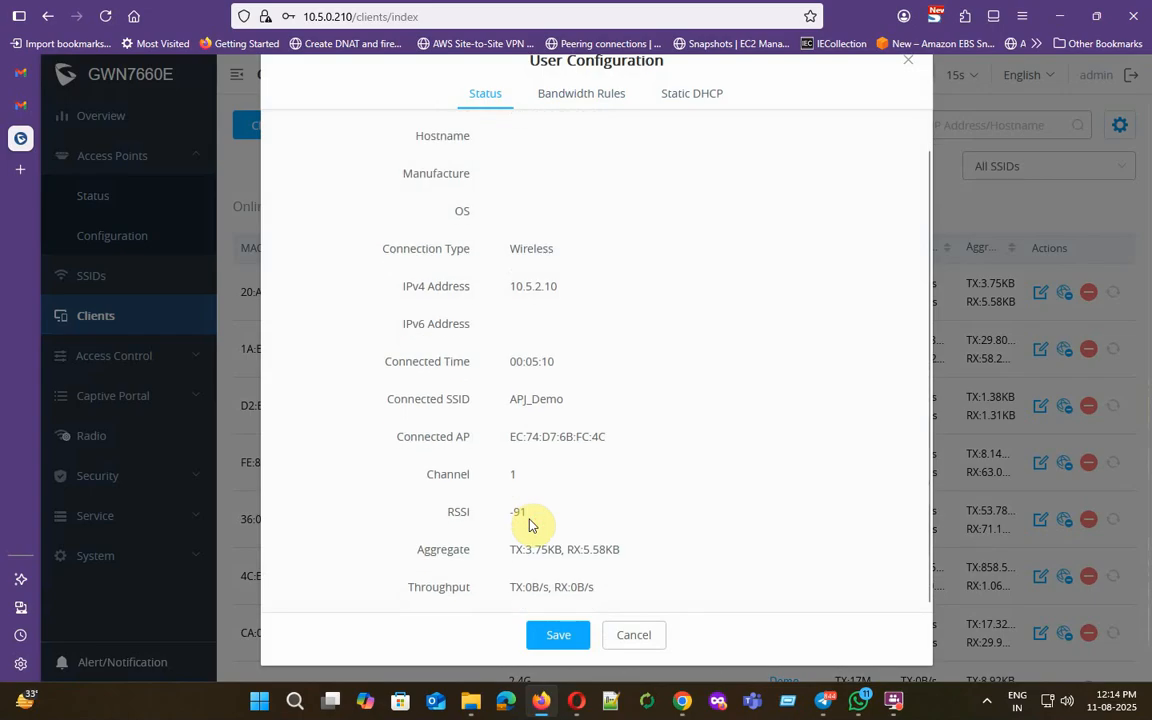
- Add a bandwidth rule for APJ_Demo in the client's User Configuration and check the upload limit's units, keeping Mbps
{"action": "left_click", "coordinate": [575, 96]}
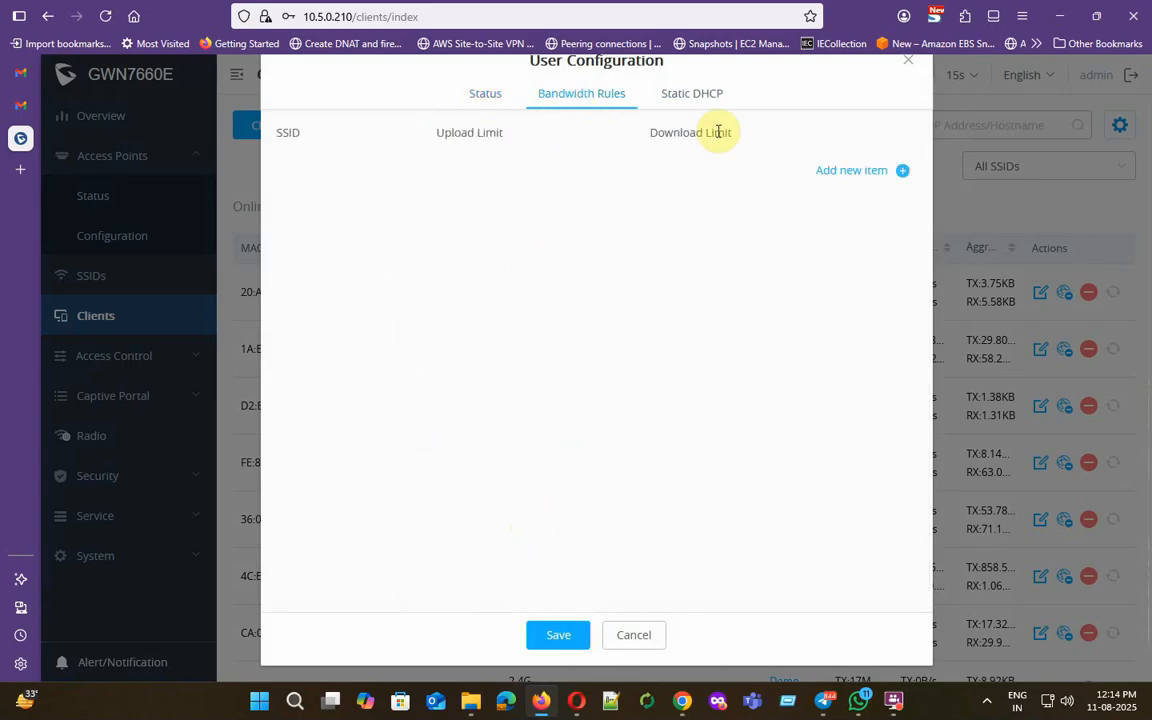
{"action": "left_click", "coordinate": [870, 171]}
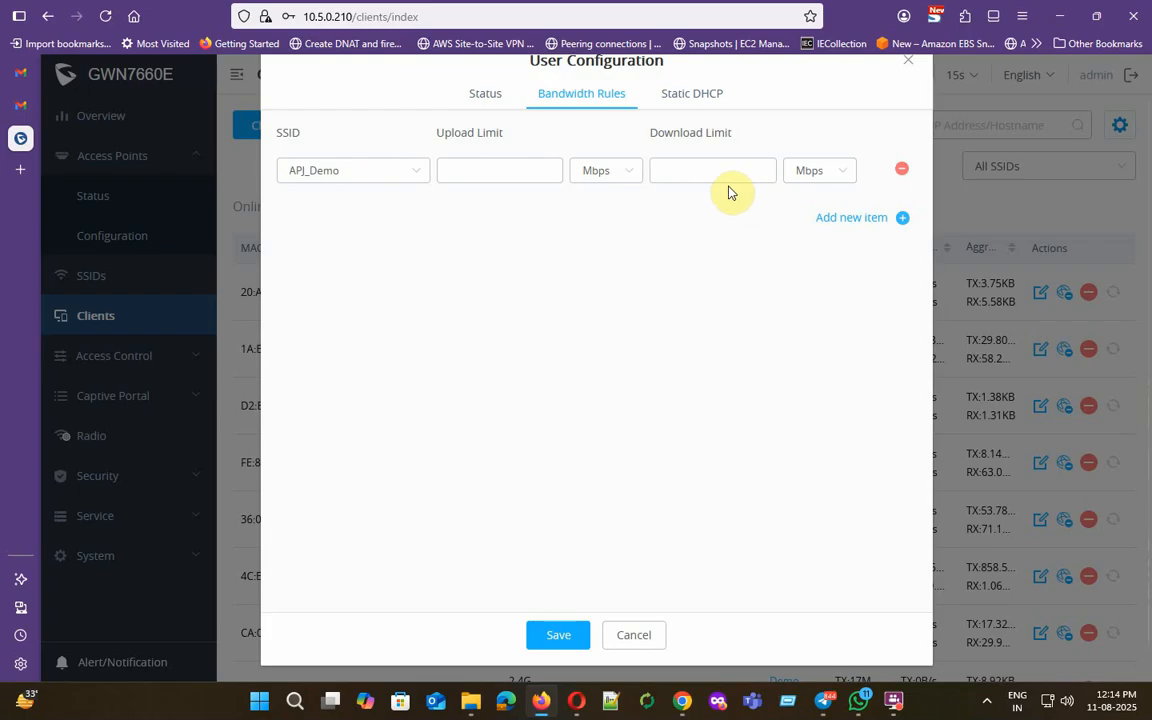
{"action": "left_click", "coordinate": [630, 176]}
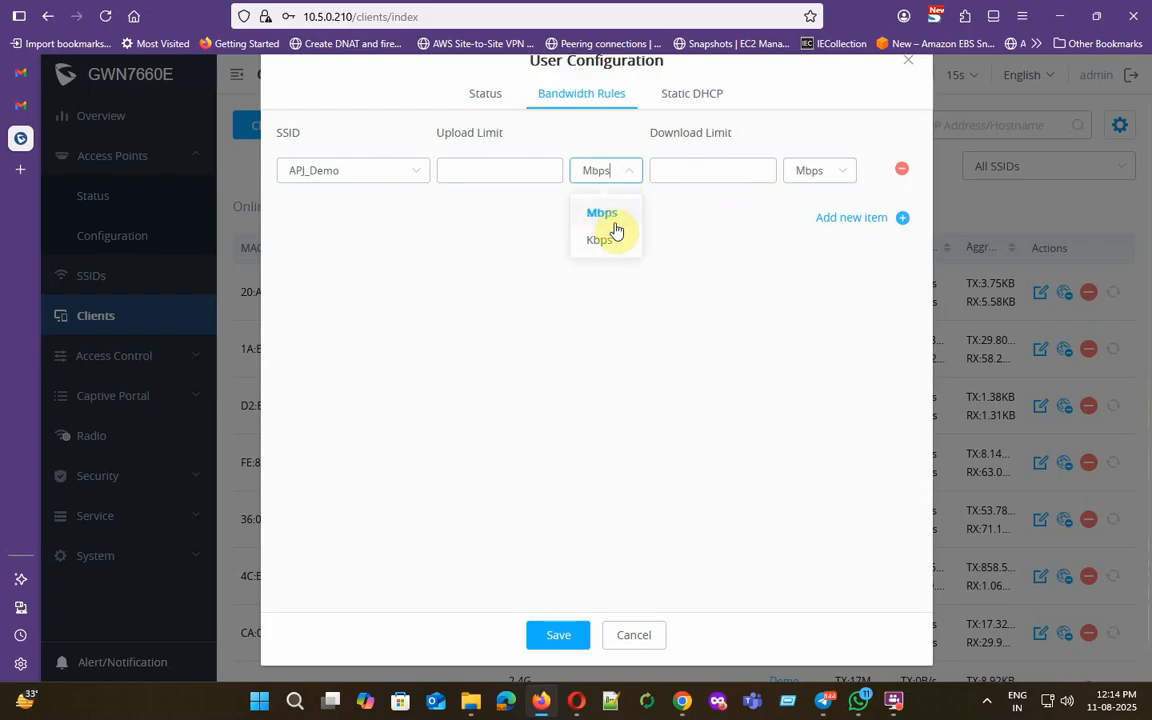
{"action": "left_click", "coordinate": [613, 214]}
- Review the client's Static DHCP name and fixed IP options, and close the User Configuration without saving
{"action": "left_click", "coordinate": [705, 100]}
{"action": "mouse_move", "coordinate": [508, 137]}
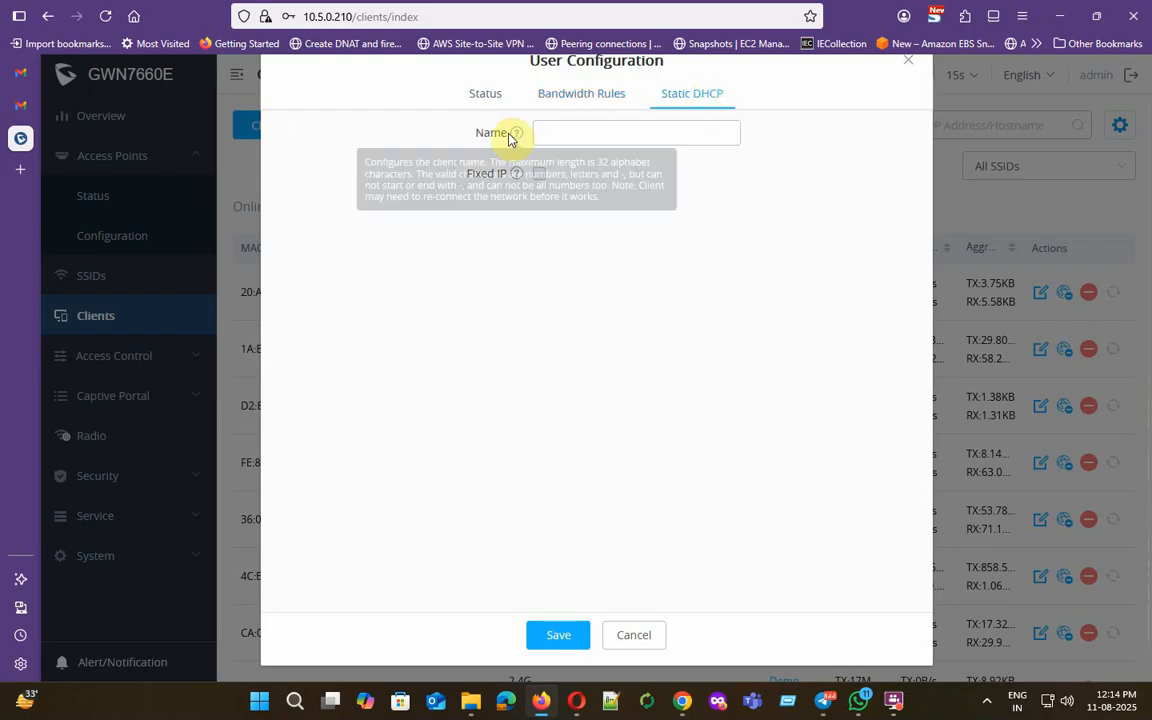
{"action": "left_click", "coordinate": [650, 640]}
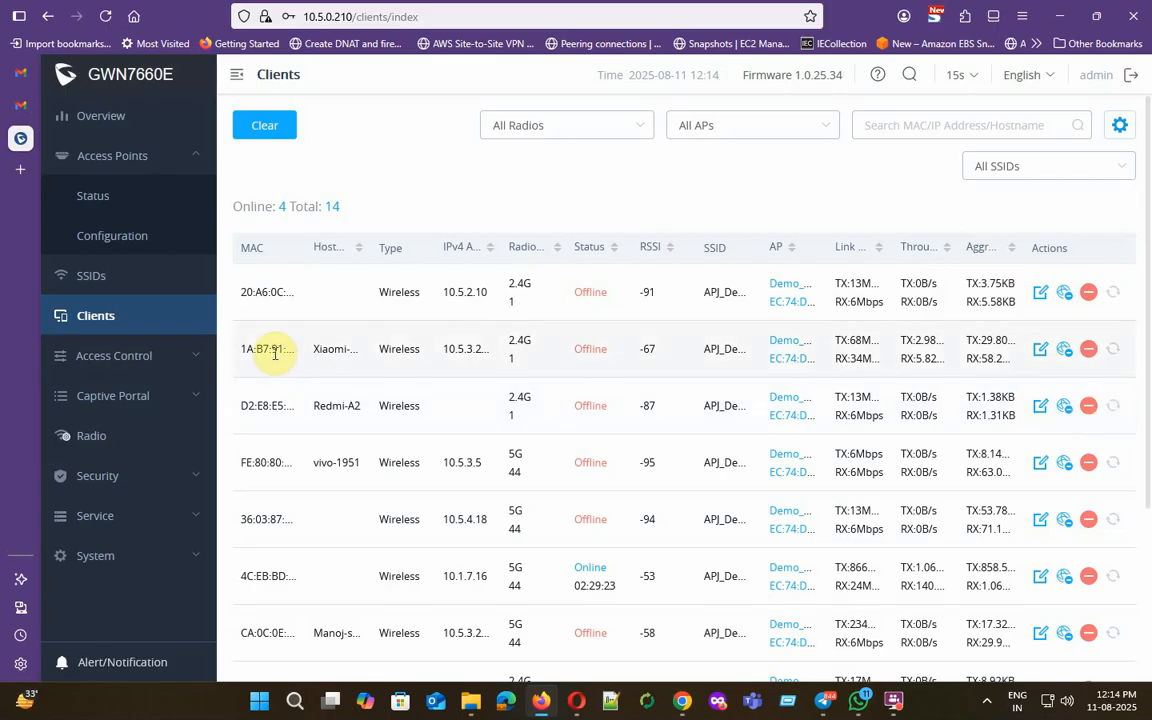
- Start a new entry in the Access Control access list and review the client MAC addresses offered for it
{"action": "left_click", "coordinate": [150, 362]}
{"action": "left_click", "coordinate": [140, 322]}
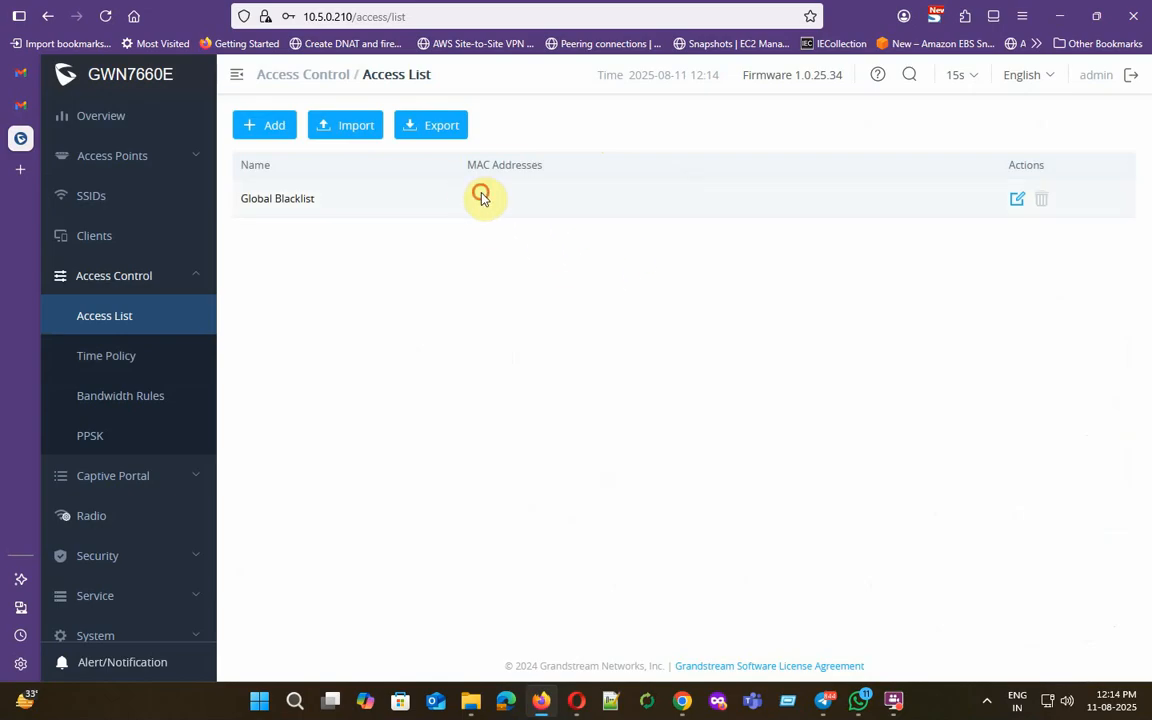
{"action": "left_click", "coordinate": [265, 125]}
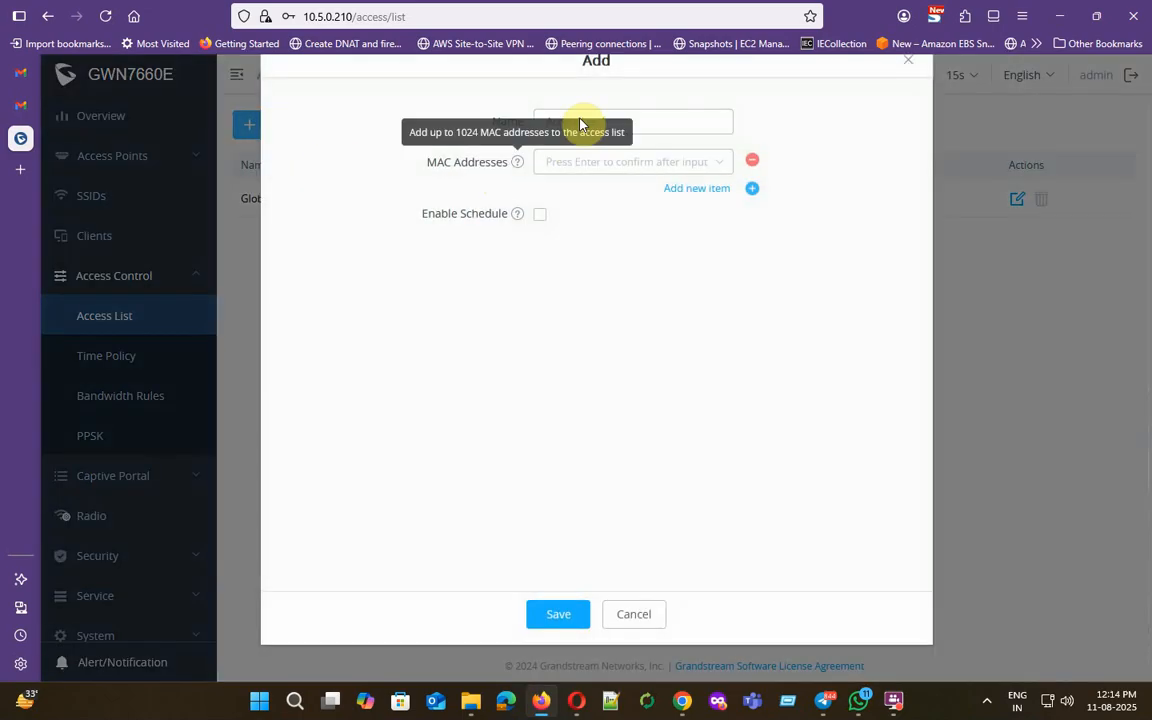
{"action": "left_click", "coordinate": [645, 163]}
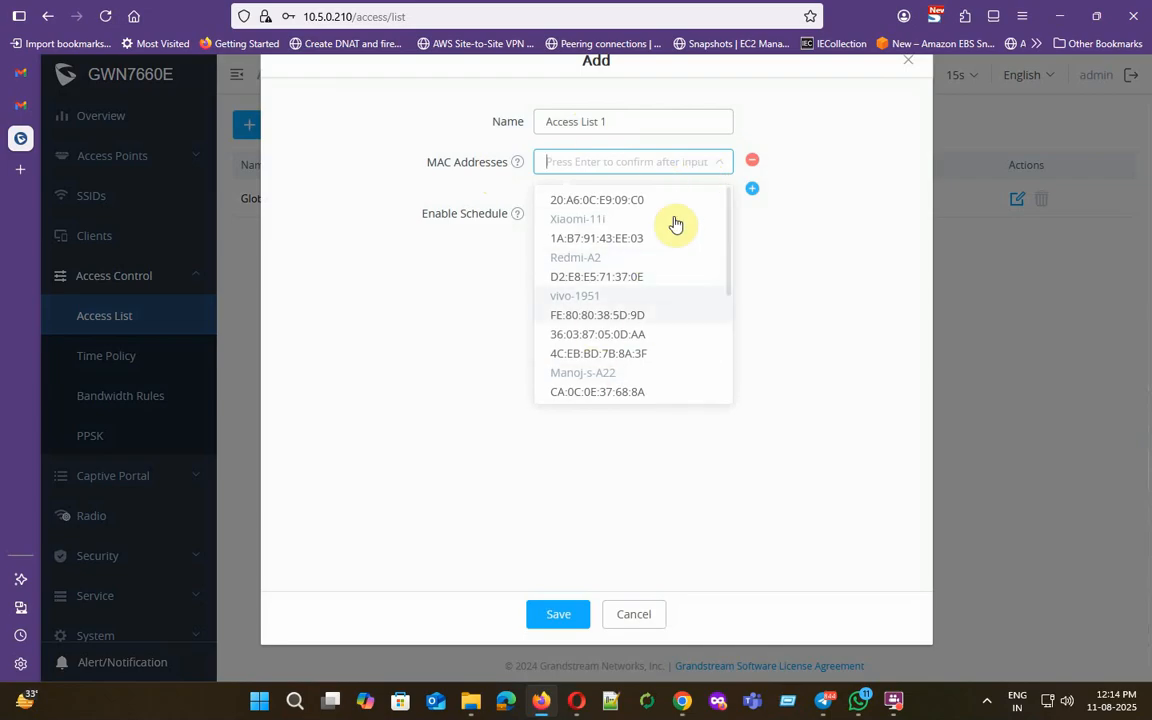
{"action": "left_click", "coordinate": [880, 258]}
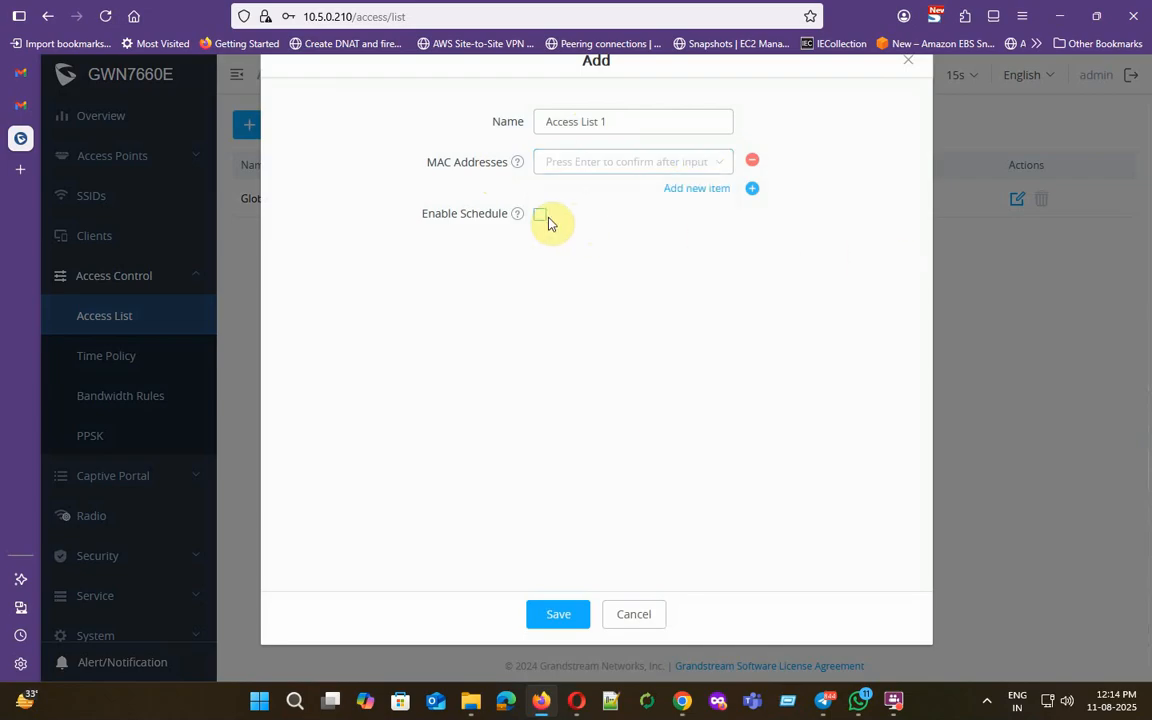
- Check the new access list's schedule option, discard the entry, and review the Global Blacklist settings without saving
{"action": "left_click", "coordinate": [541, 217]}
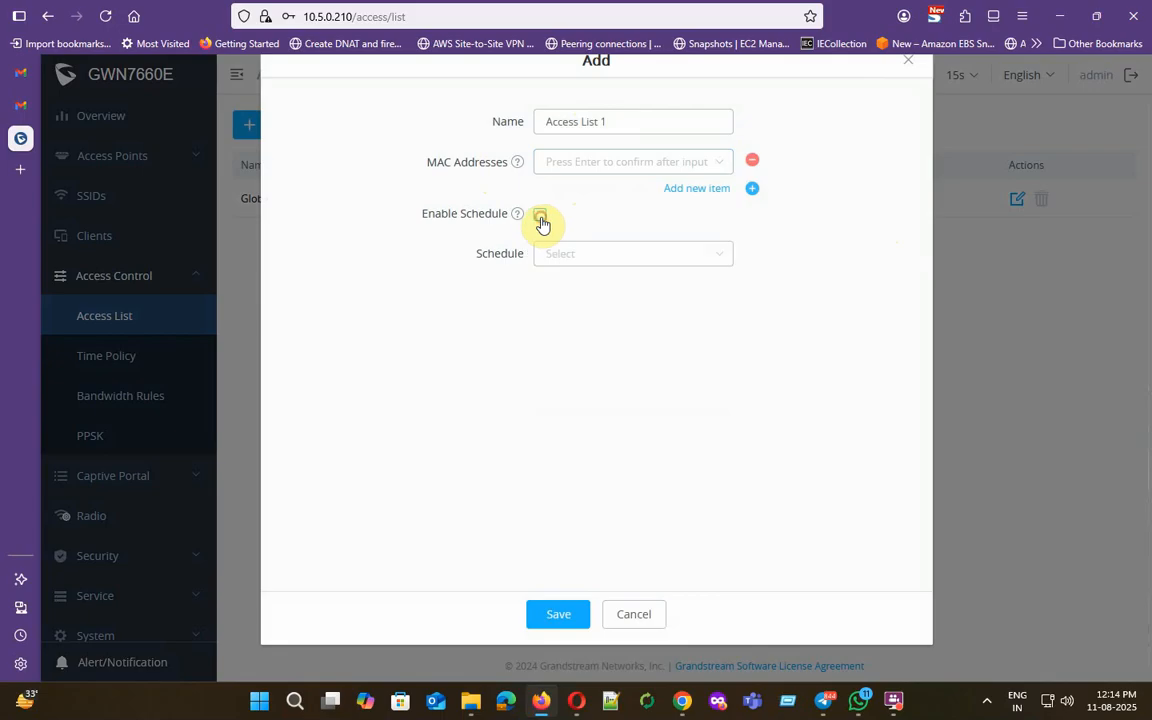
{"action": "left_click", "coordinate": [597, 258]}
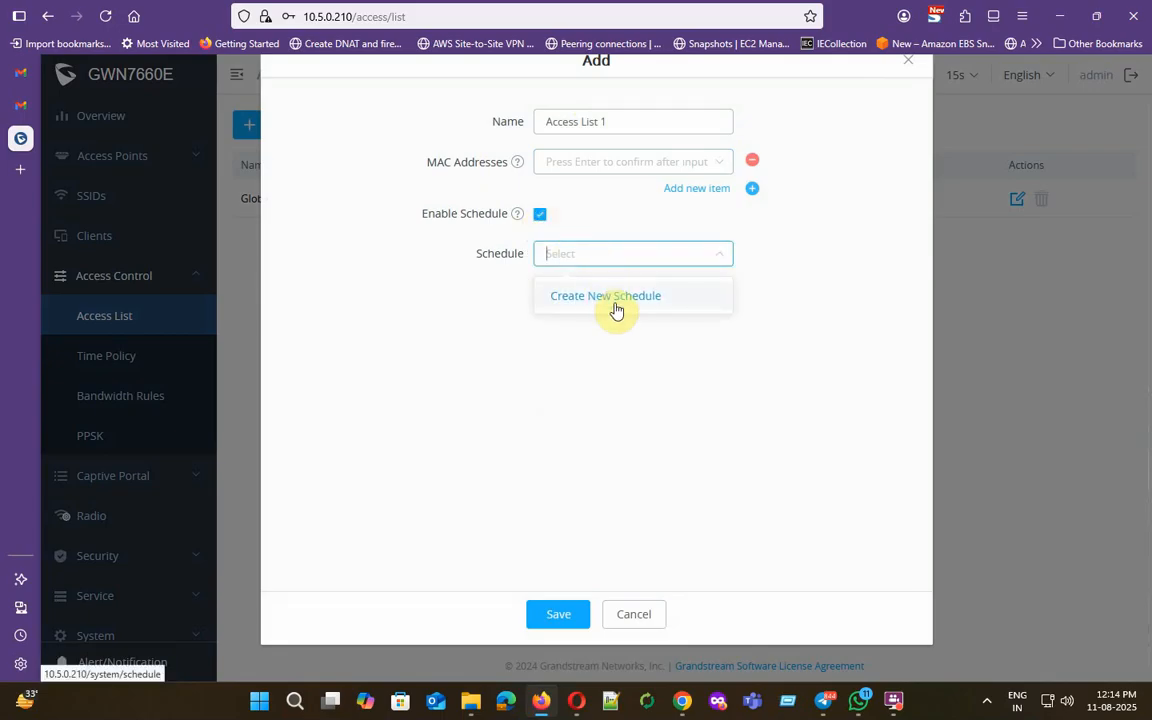
{"action": "left_click", "coordinate": [635, 221]}
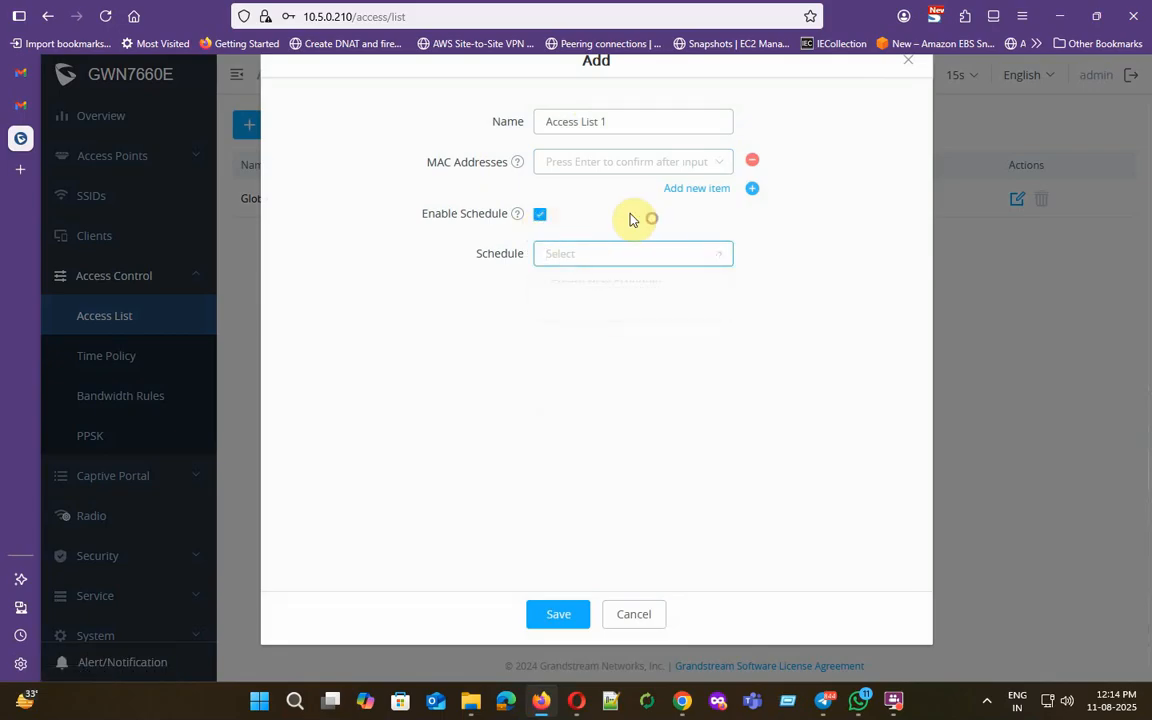
{"action": "left_click", "coordinate": [539, 217]}
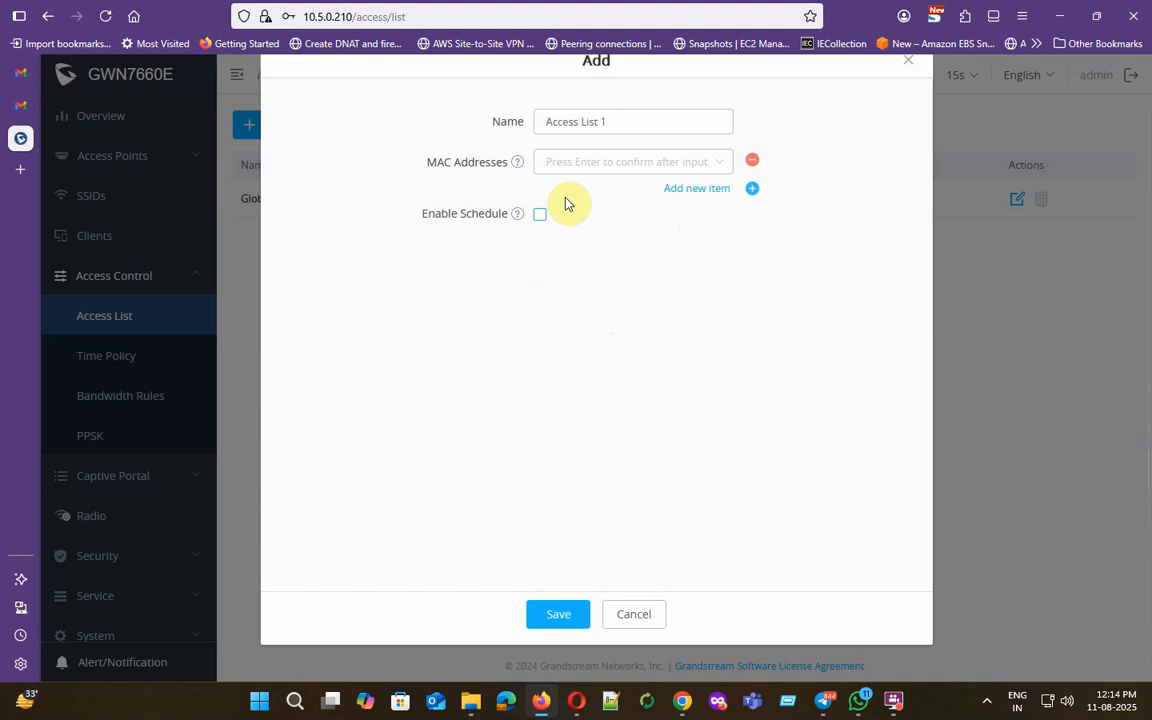
{"action": "left_click", "coordinate": [640, 613]}
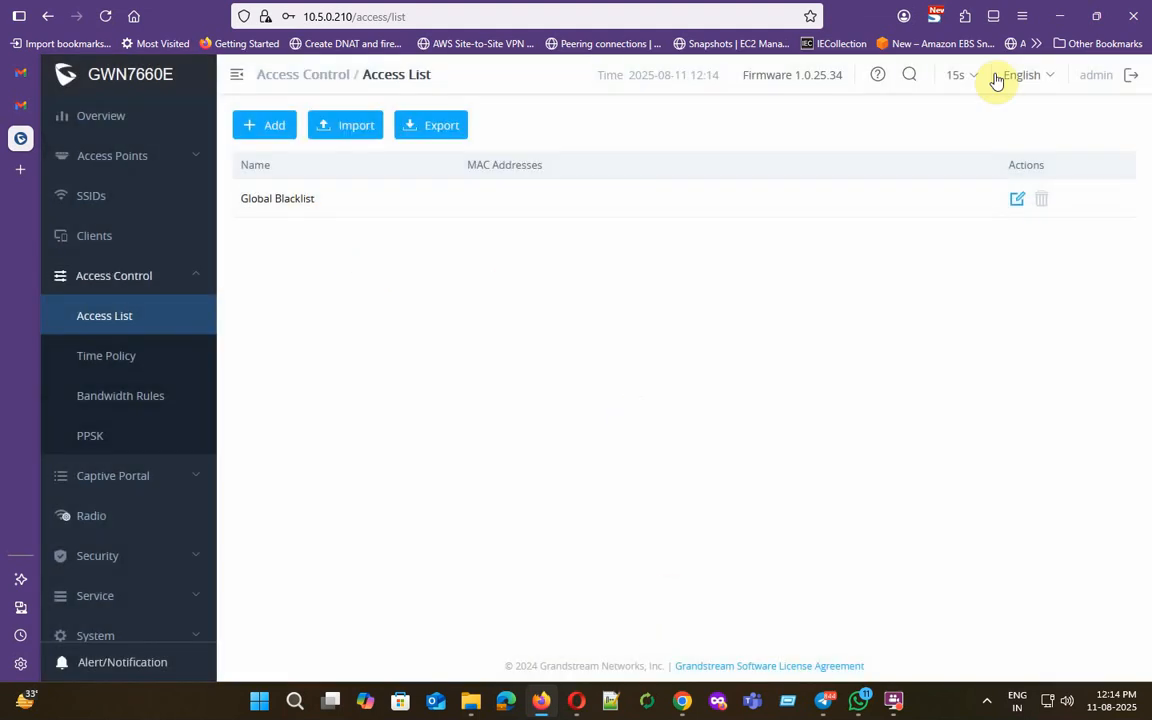
{"action": "left_click", "coordinate": [1017, 203]}
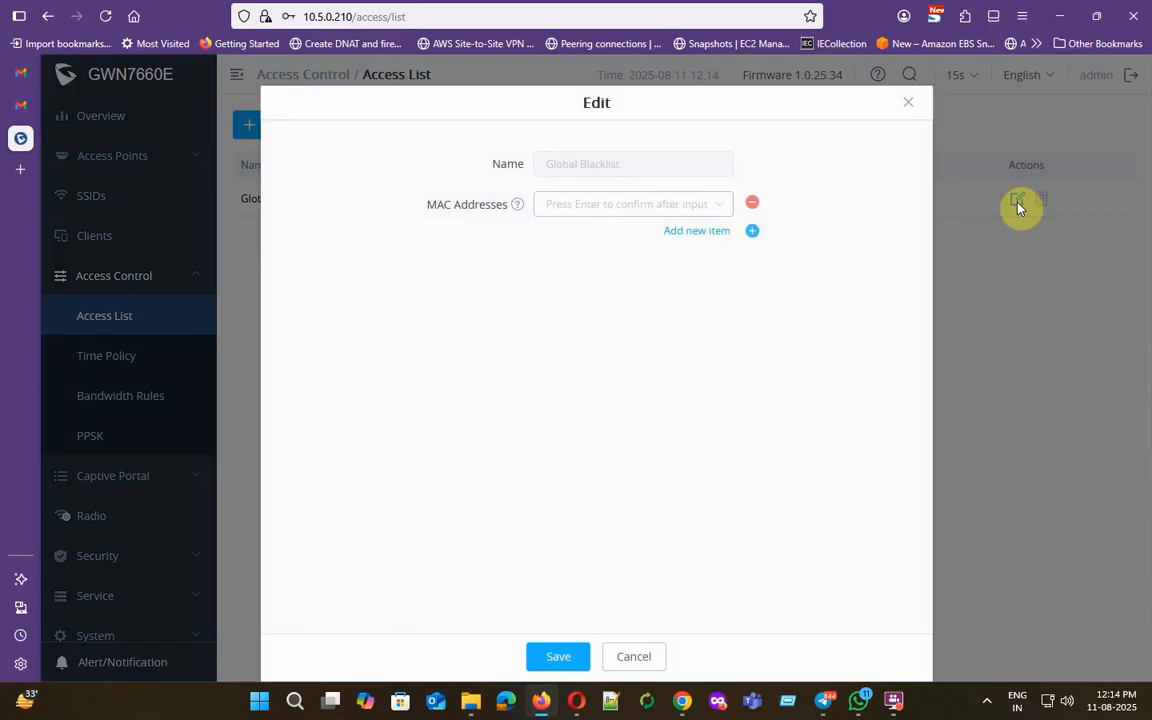
{"action": "left_click", "coordinate": [652, 659]}
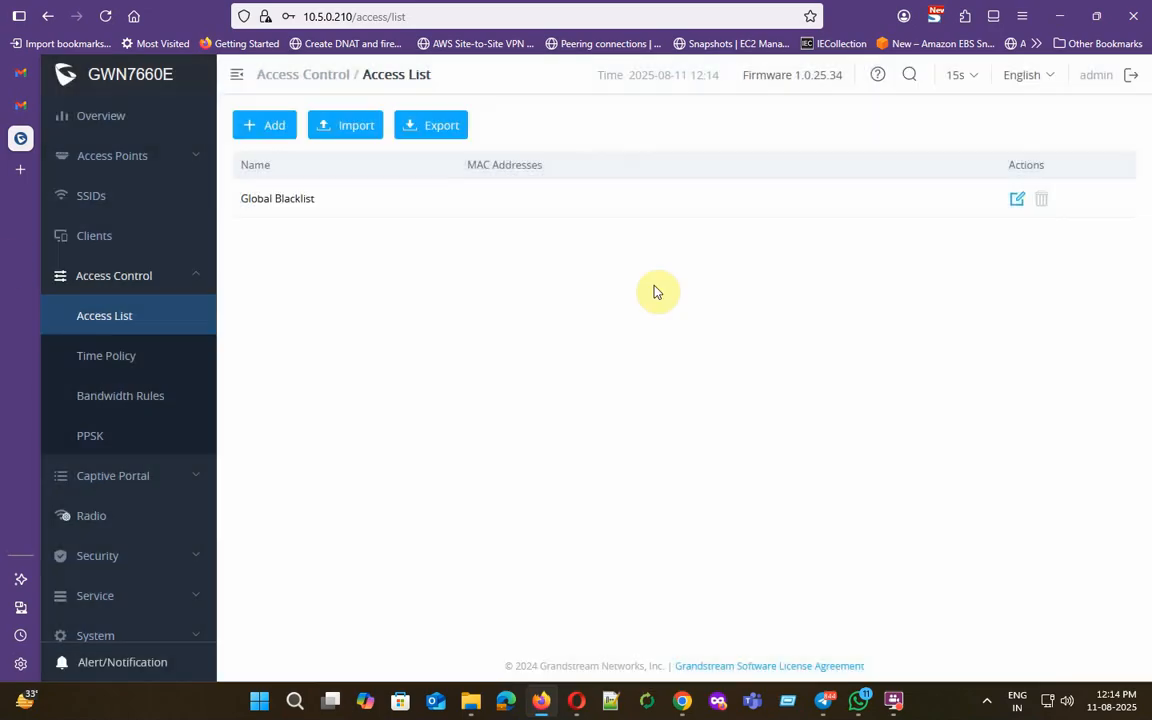
- Review a new time policy's connection time units and reconnect timeout types, discard it, and check the banned clients list
{"action": "left_click", "coordinate": [108, 365]}
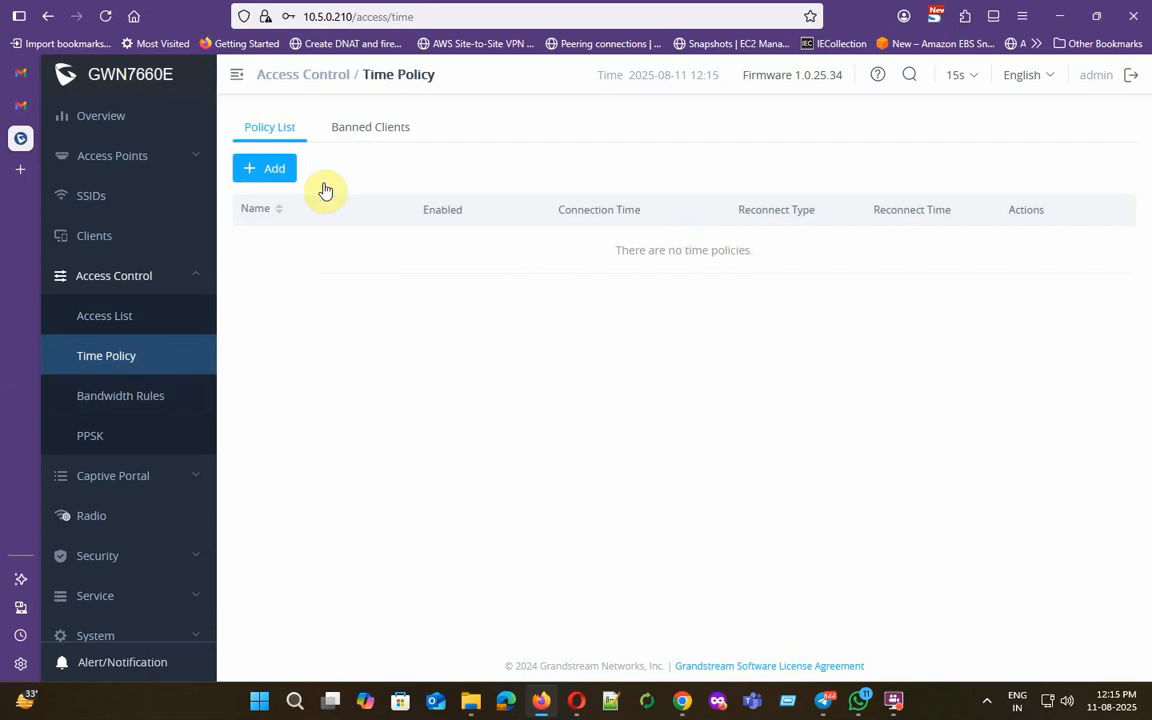
{"action": "left_click", "coordinate": [274, 172]}
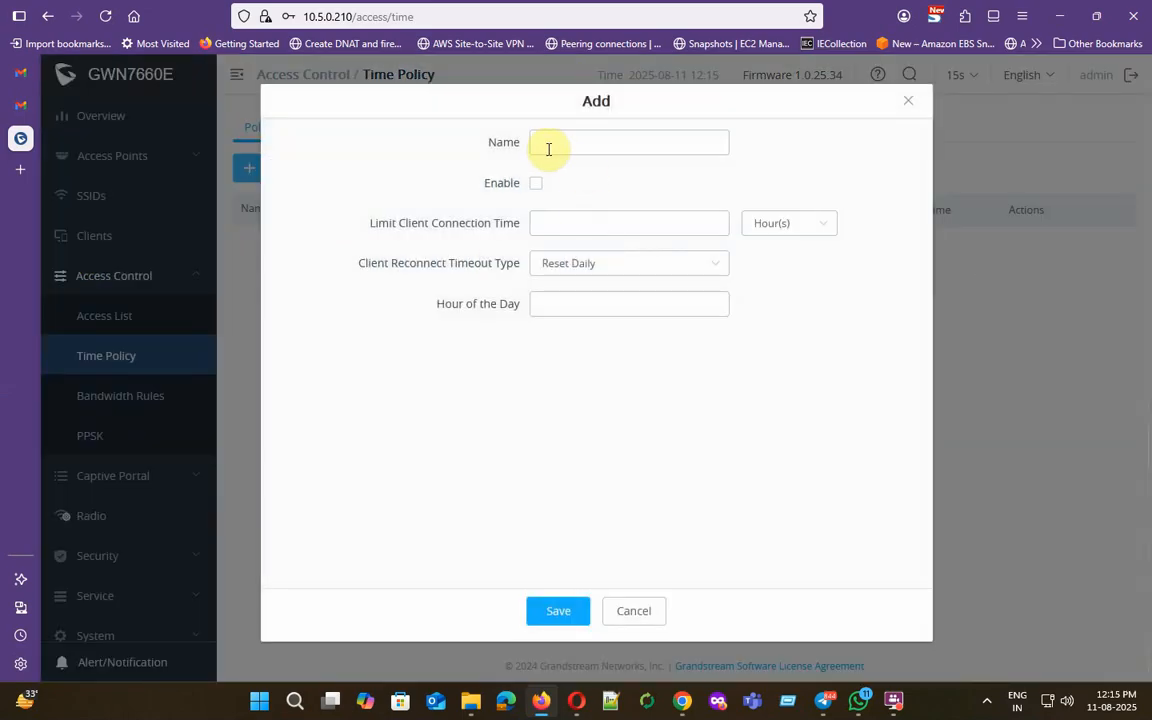
{"action": "left_click", "coordinate": [549, 226]}
{"action": "left_click", "coordinate": [817, 233]}
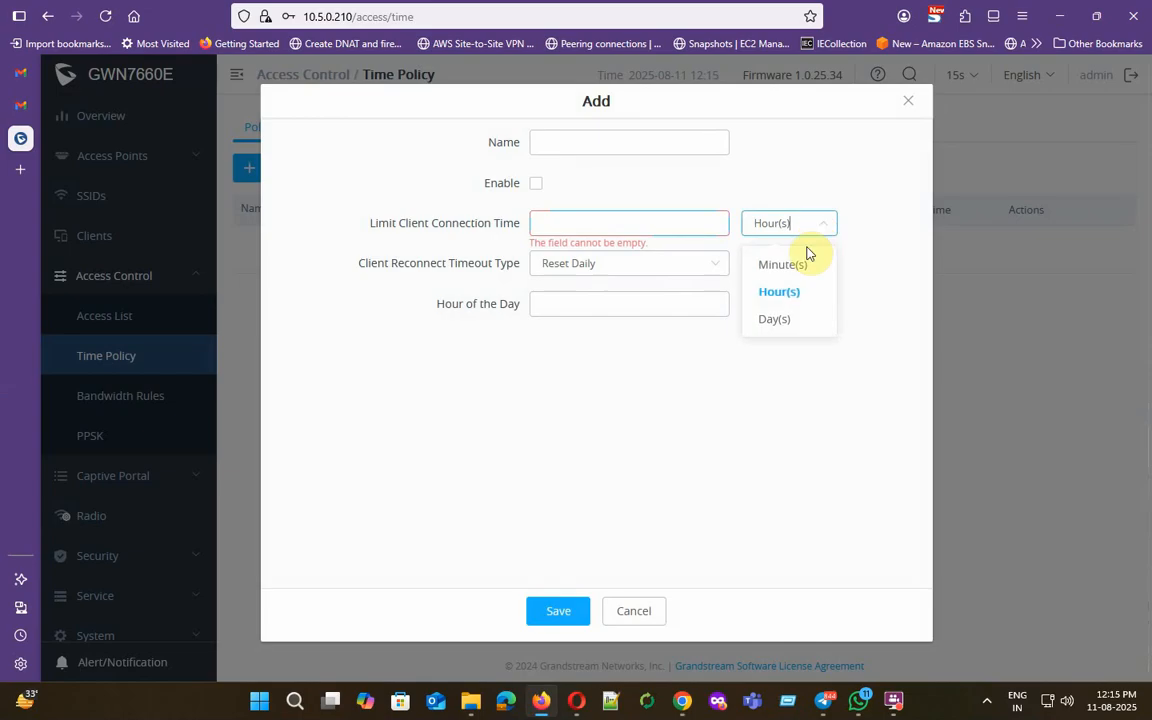
{"action": "left_click", "coordinate": [665, 270]}
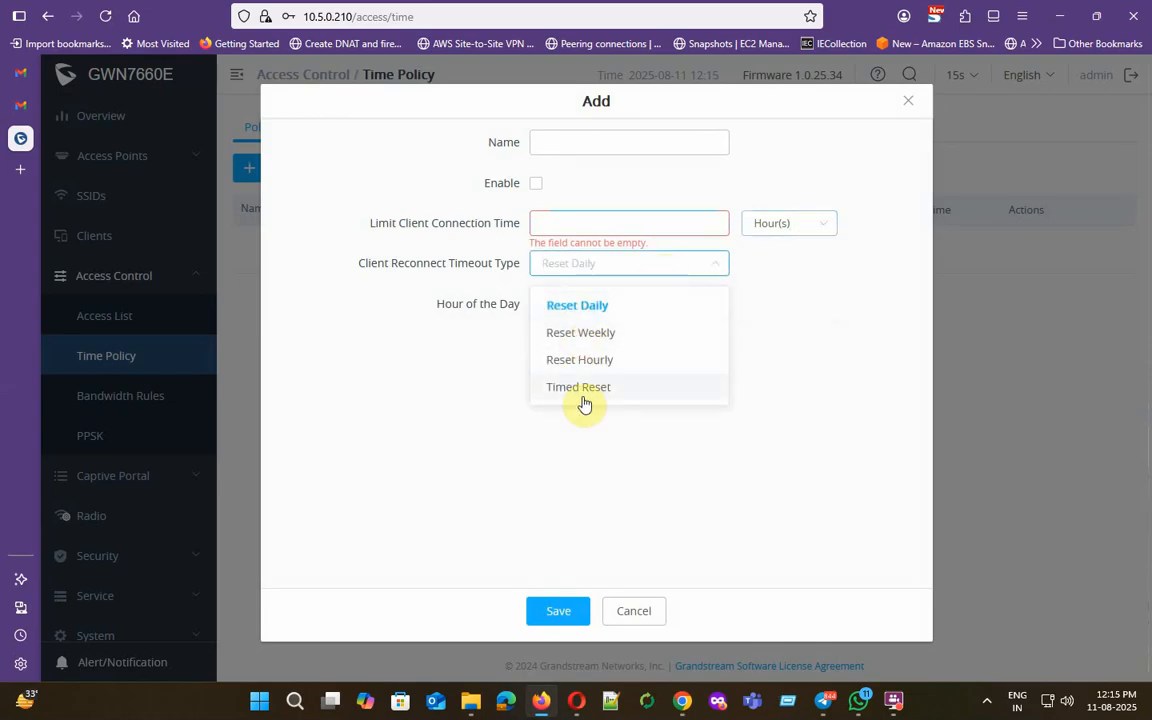
{"action": "left_click", "coordinate": [703, 357]}
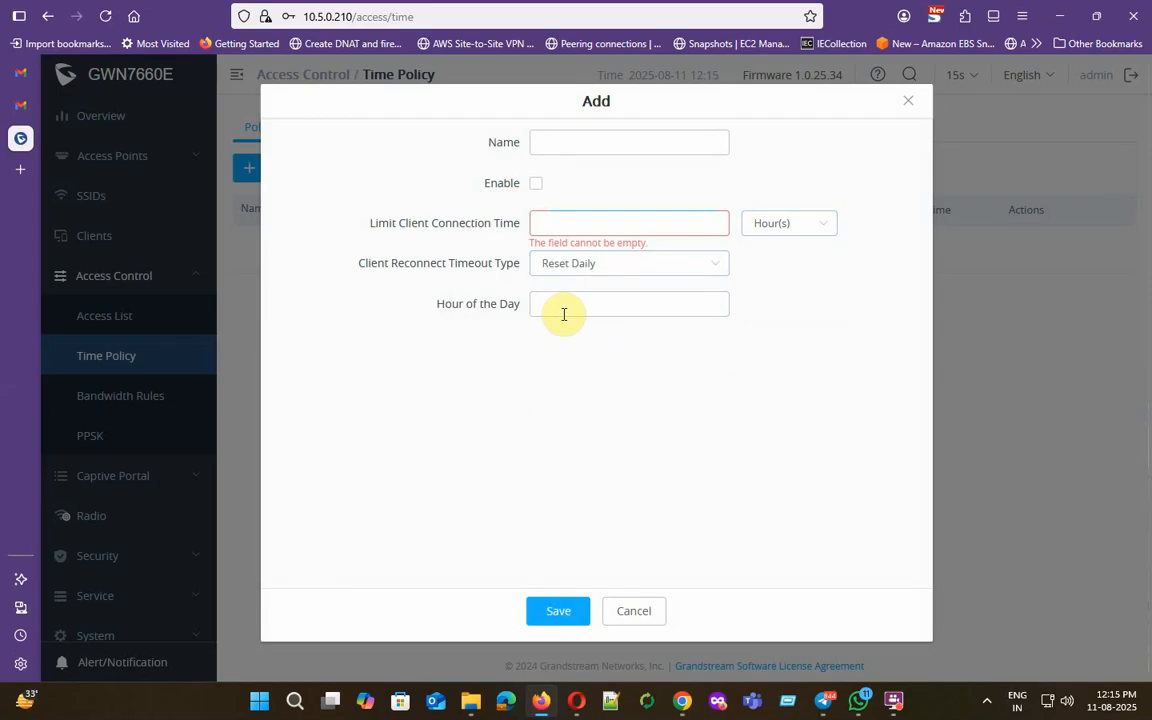
{"action": "left_click", "coordinate": [640, 606]}
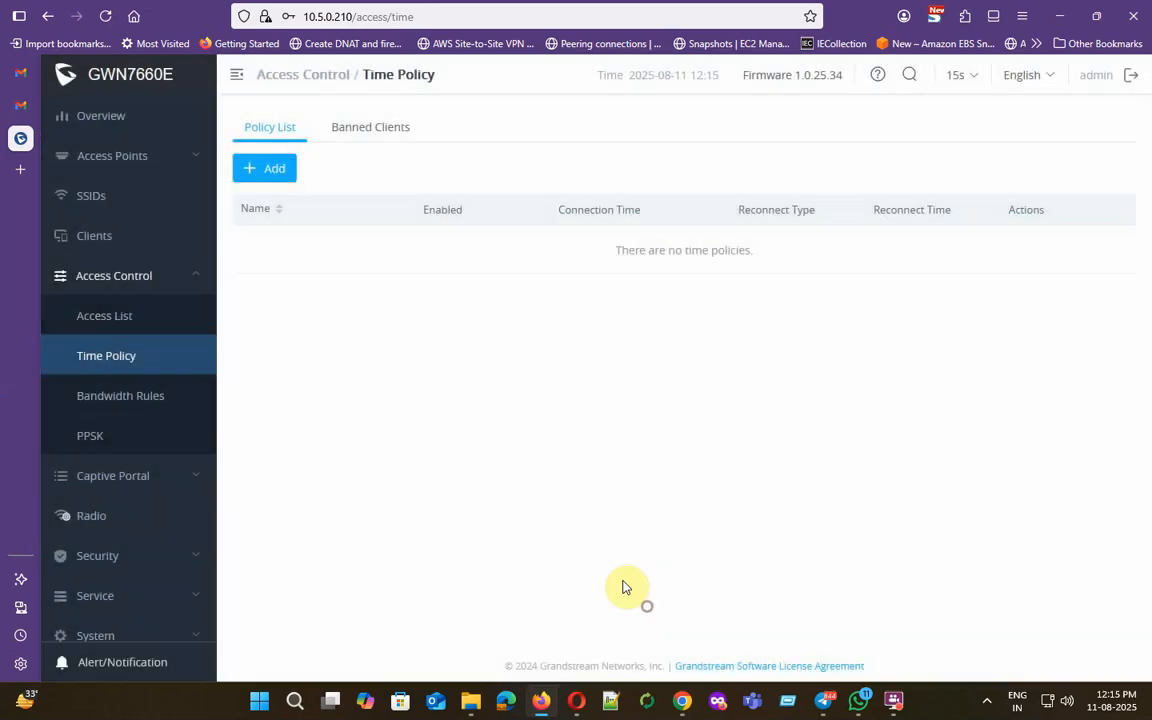
{"action": "left_click", "coordinate": [362, 137]}
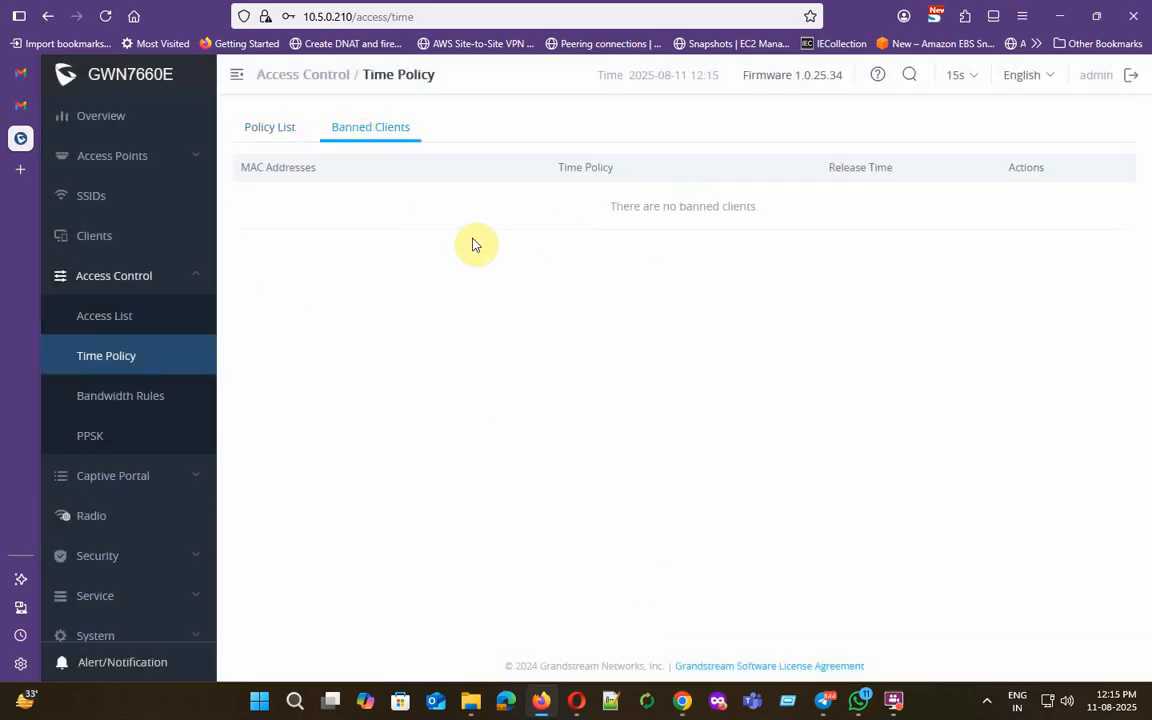
{"action": "left_click_drag", "start_coordinate": [535, 216], "coordinate": [795, 210]}
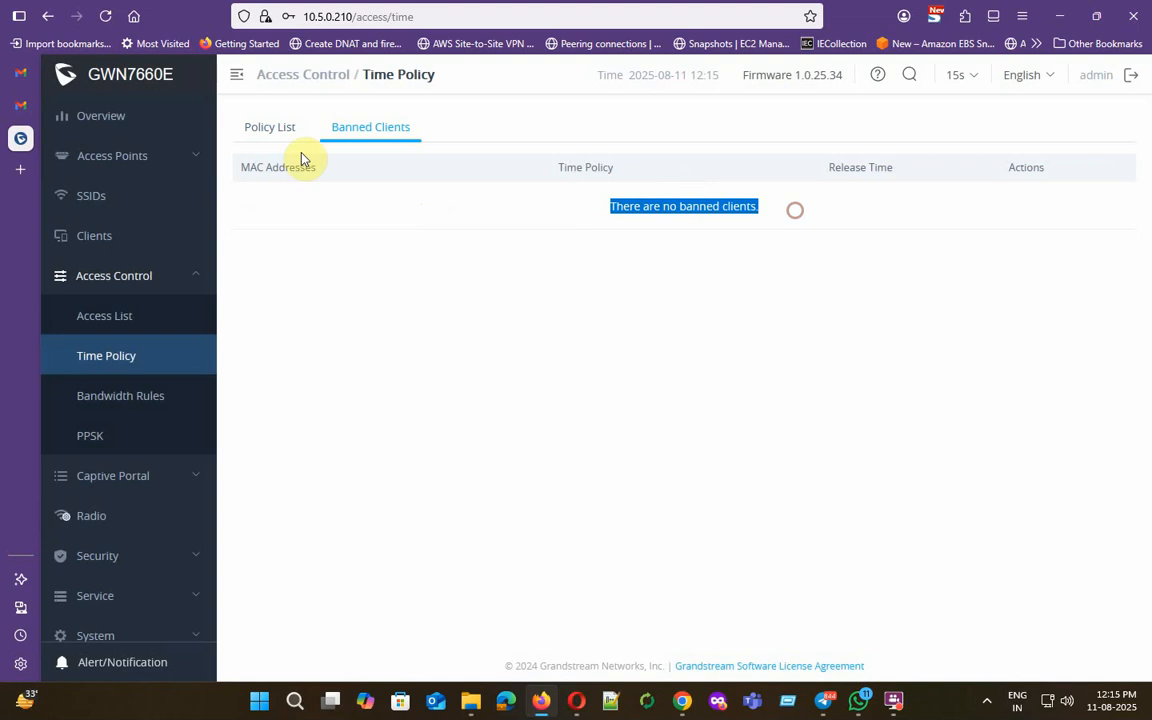
- Start a new bandwidth rule and enable its schedule option to review the available schedule choices
{"action": "left_click", "coordinate": [152, 398]}
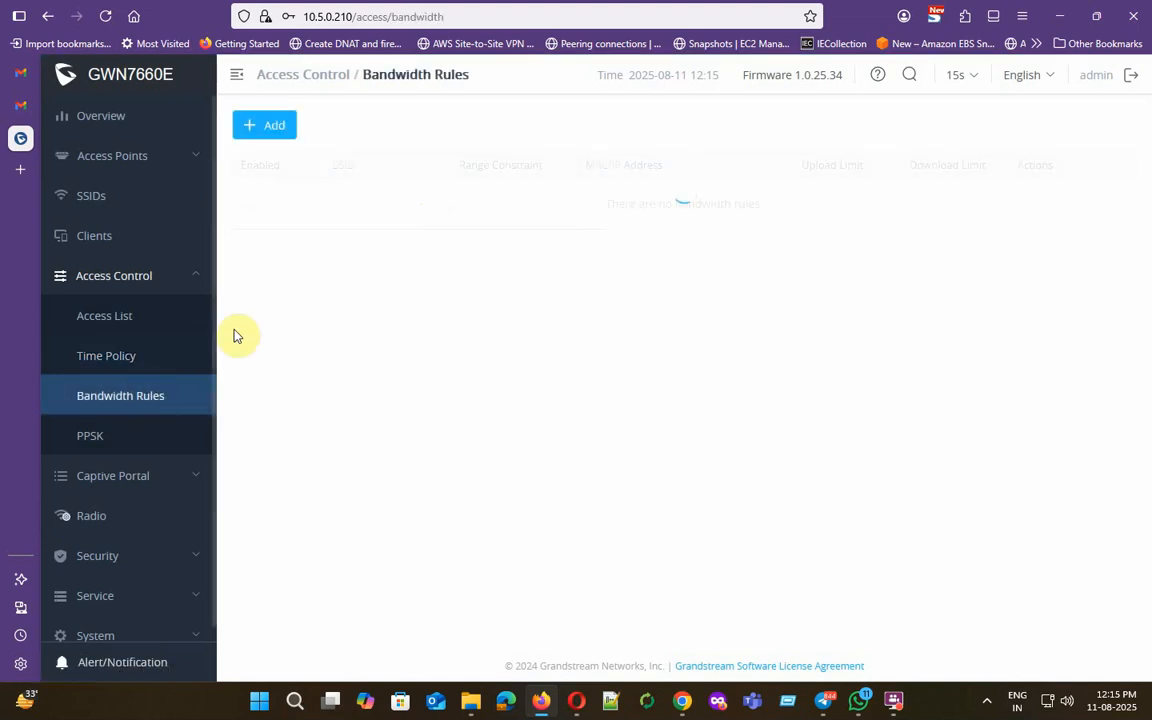
{"action": "left_click", "coordinate": [266, 127]}
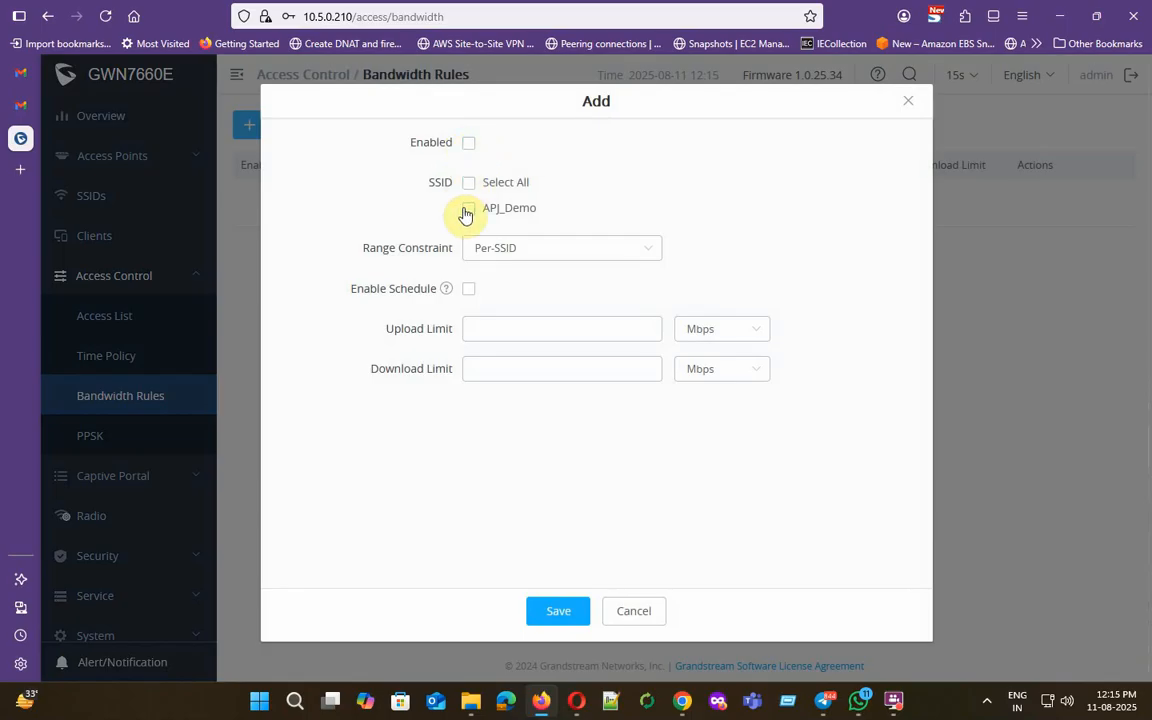
{"action": "left_click", "coordinate": [466, 290]}
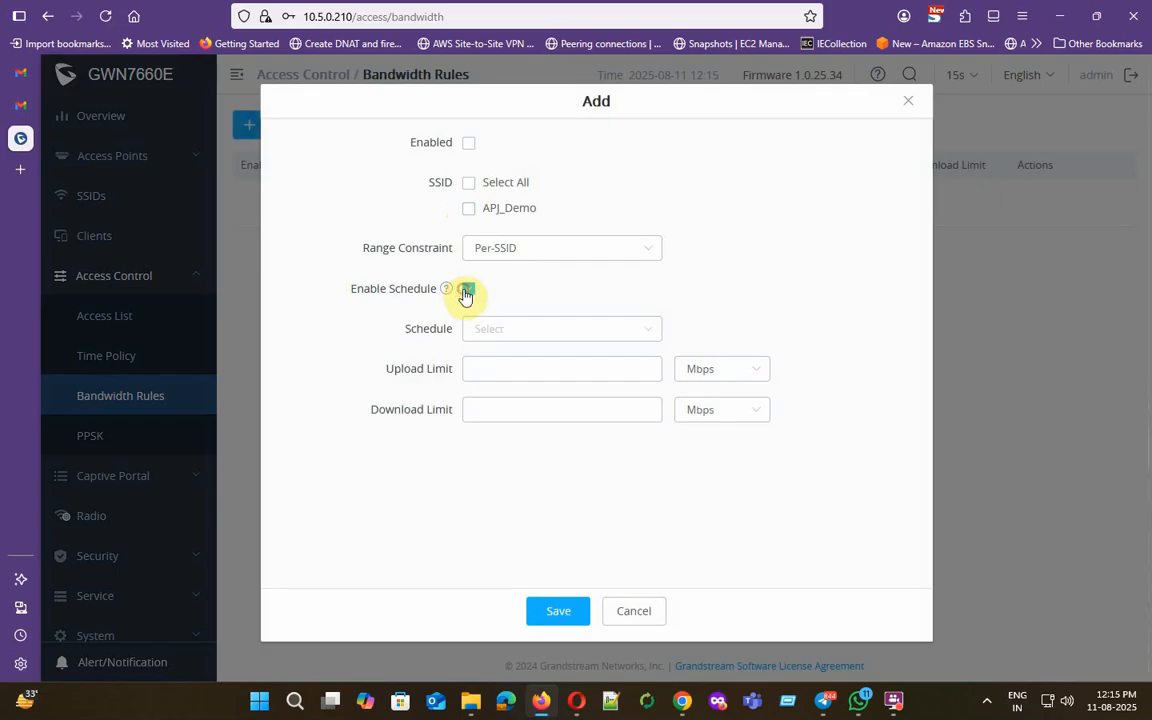
{"action": "left_click", "coordinate": [493, 331]}
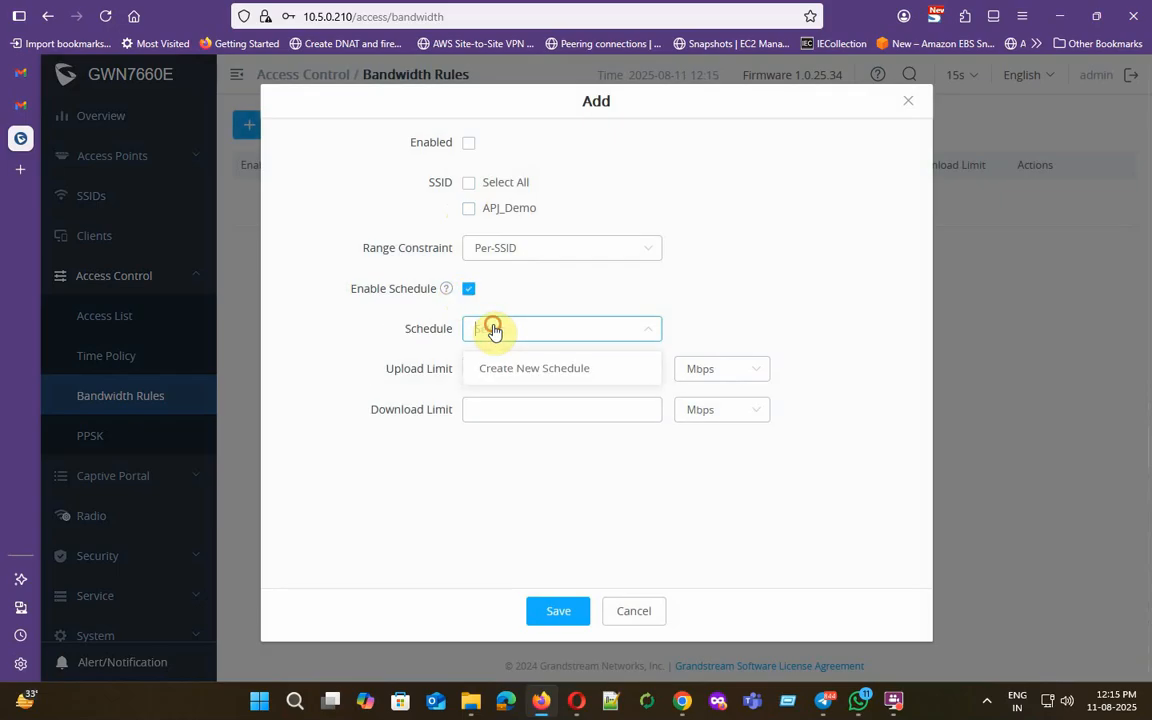
{"action": "left_click", "coordinate": [493, 331]}
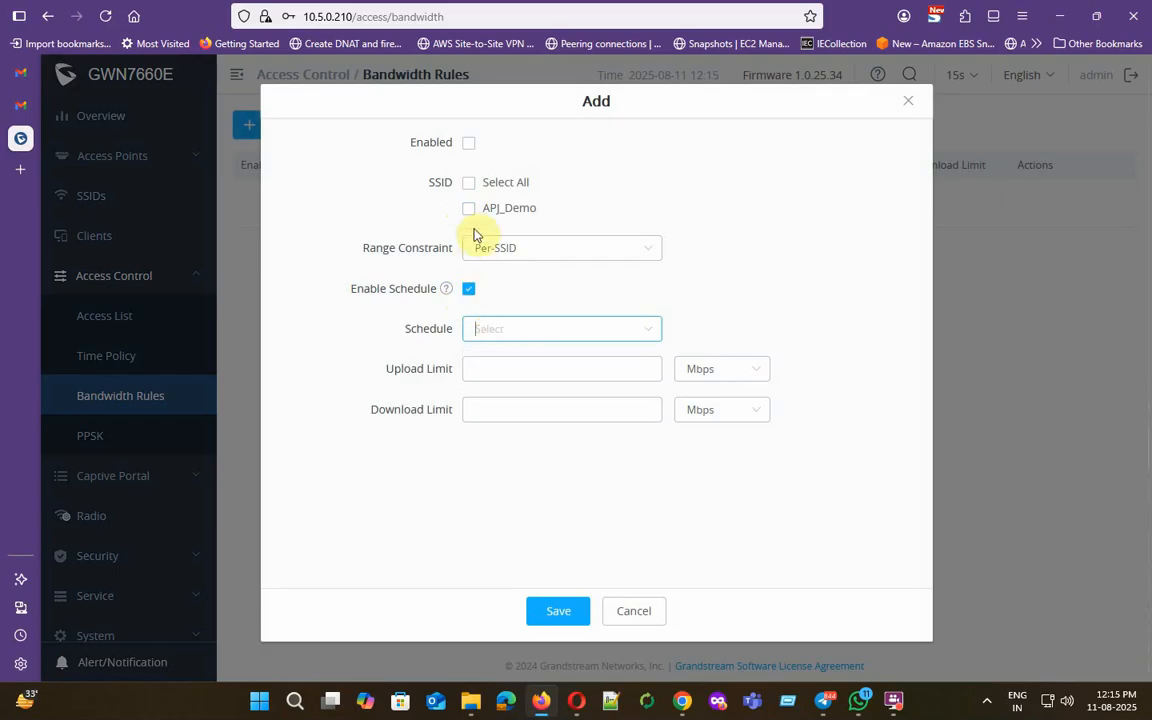
- Review the bandwidth rule's upload and download limit fields with their units, and discard the rule
{"action": "left_click", "coordinate": [480, 369]}
{"action": "left_click", "coordinate": [496, 408]}
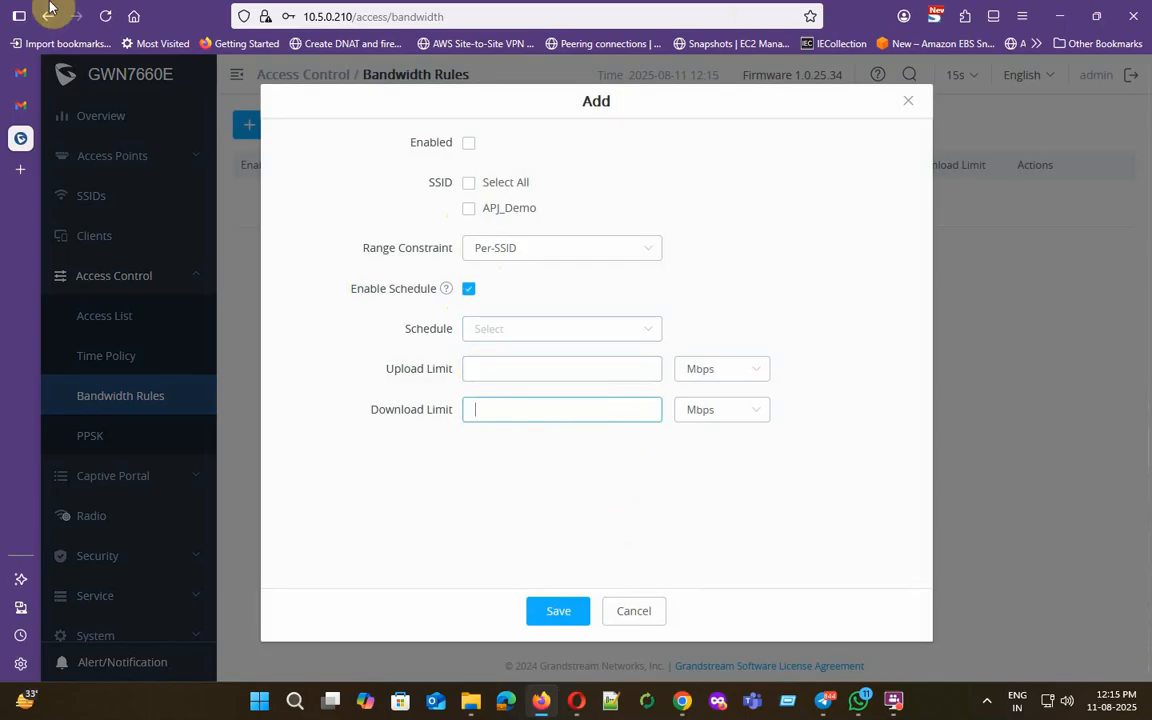
{"action": "left_click", "coordinate": [728, 369]}
{"action": "left_click", "coordinate": [720, 406]}
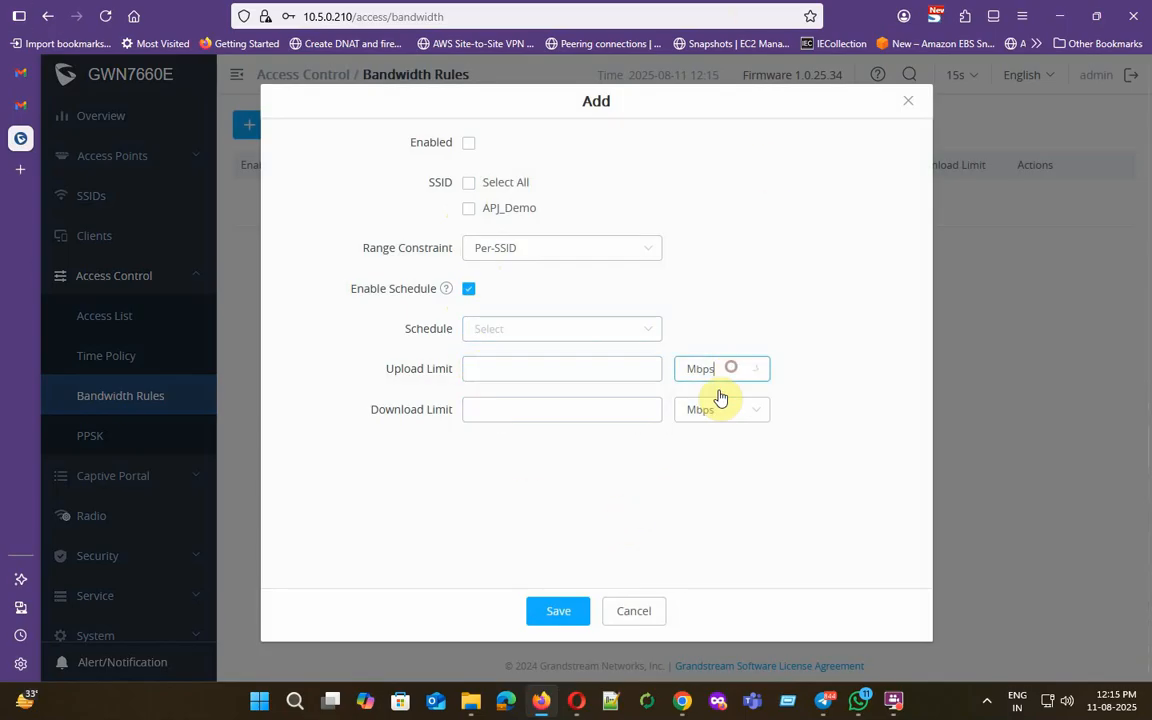
{"action": "left_click", "coordinate": [644, 610]}
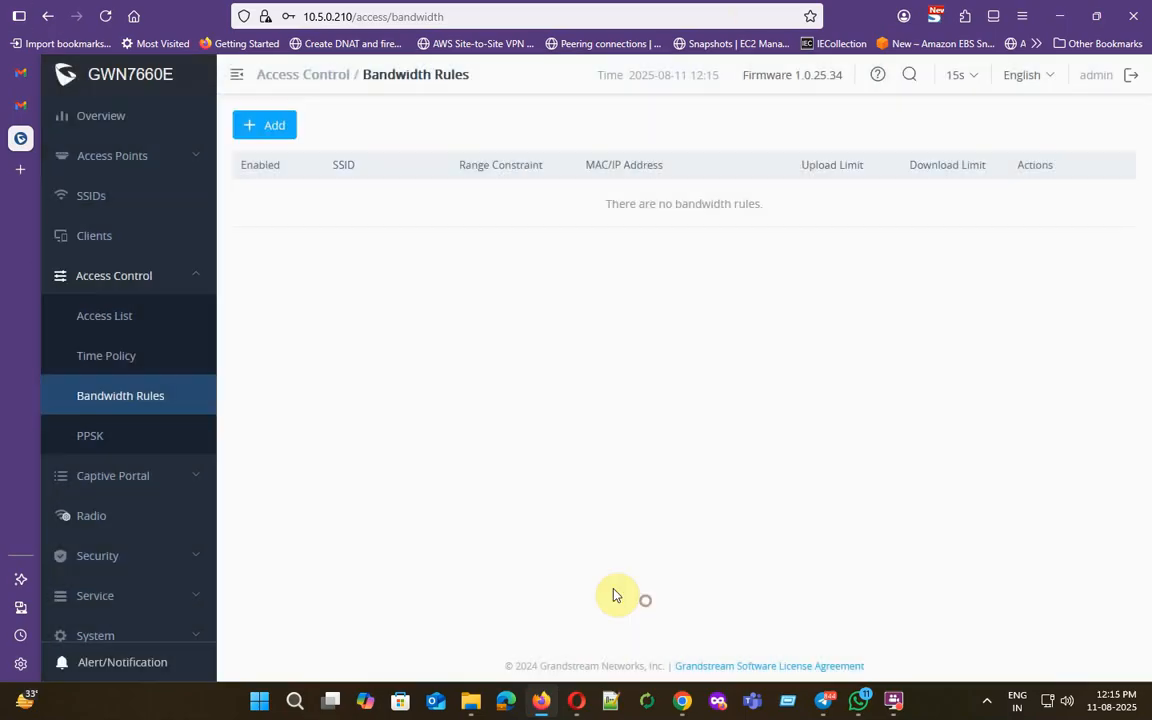
- Review the fields for adding a PPSK account, from SSID and Wi-Fi key to VLAN, and close the form without saving
{"action": "left_click", "coordinate": [100, 450]}
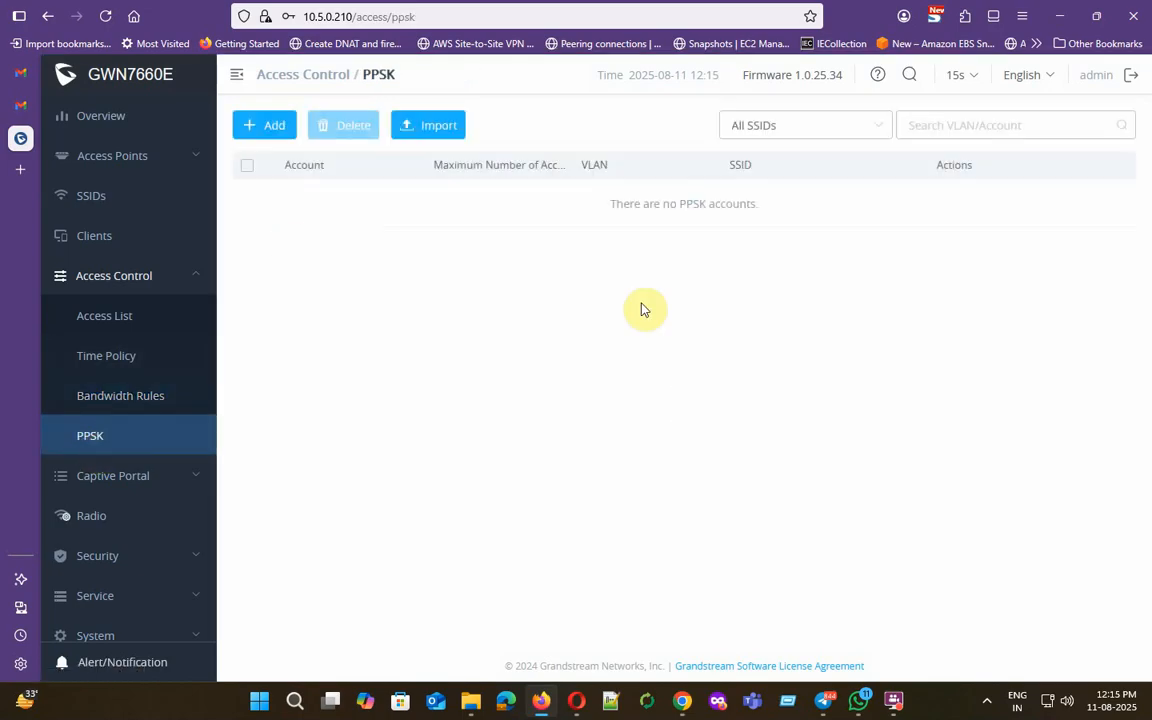
{"action": "left_click", "coordinate": [272, 125]}
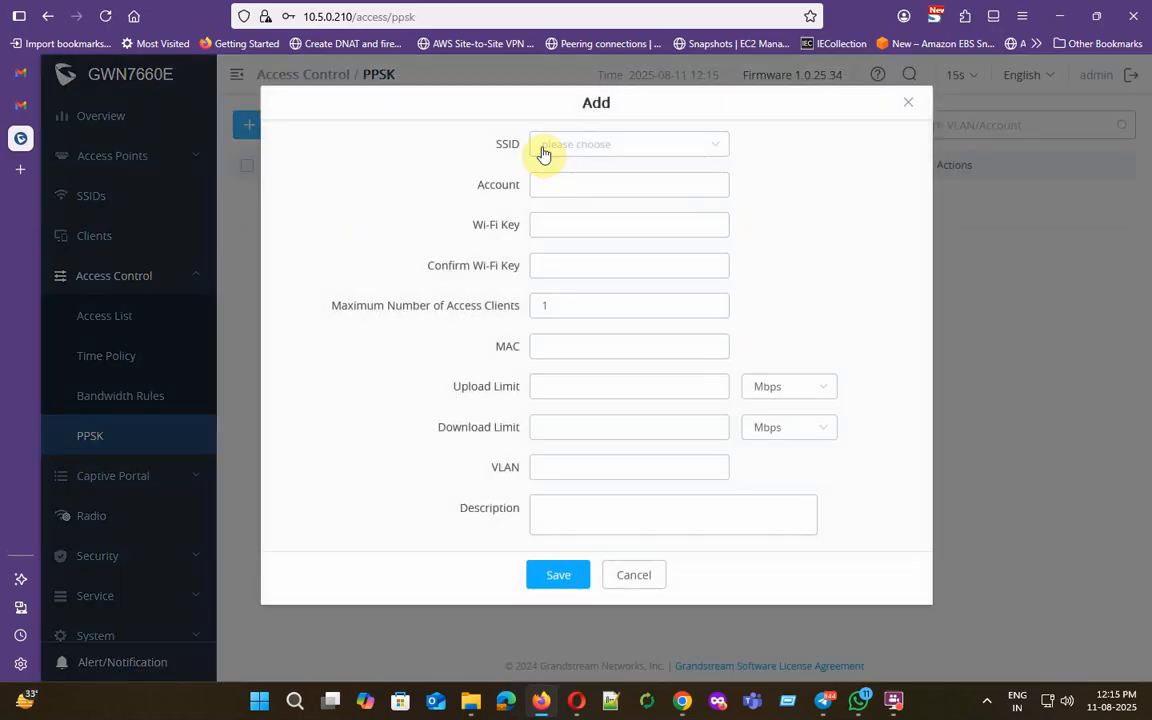
{"action": "left_click", "coordinate": [623, 578]}
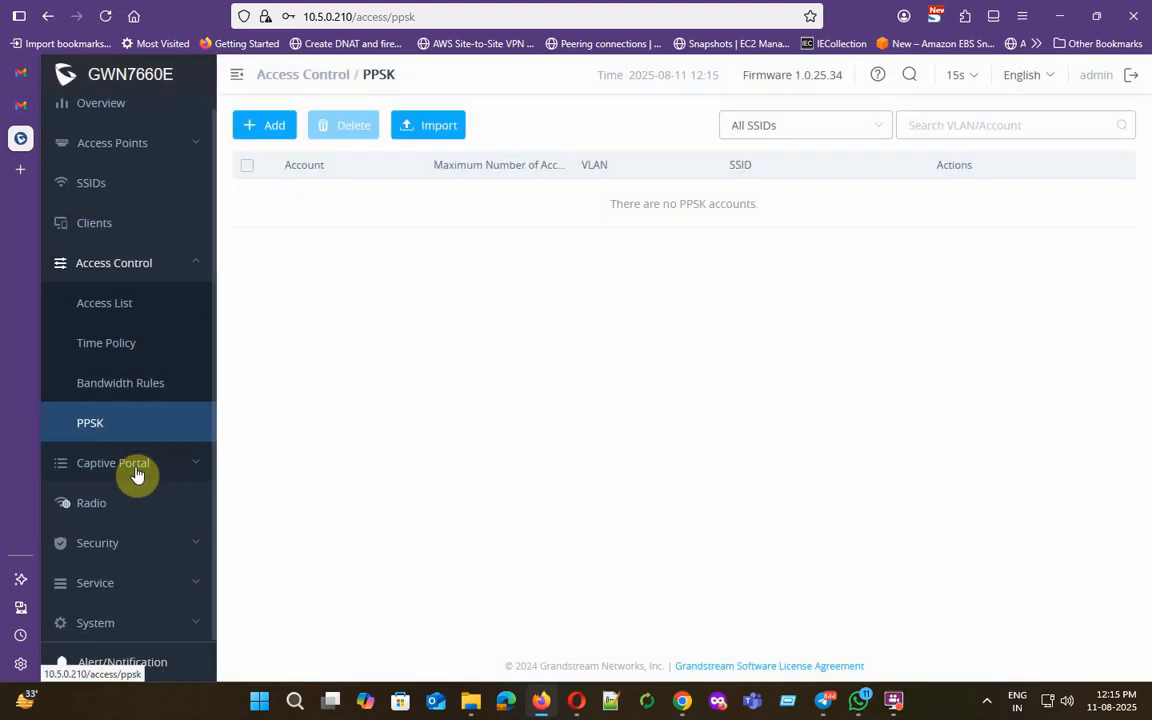
- Check the captive portal's guest list and open its policy list
{"action": "left_click", "coordinate": [136, 468]}
{"action": "left_click", "coordinate": [86, 357]}
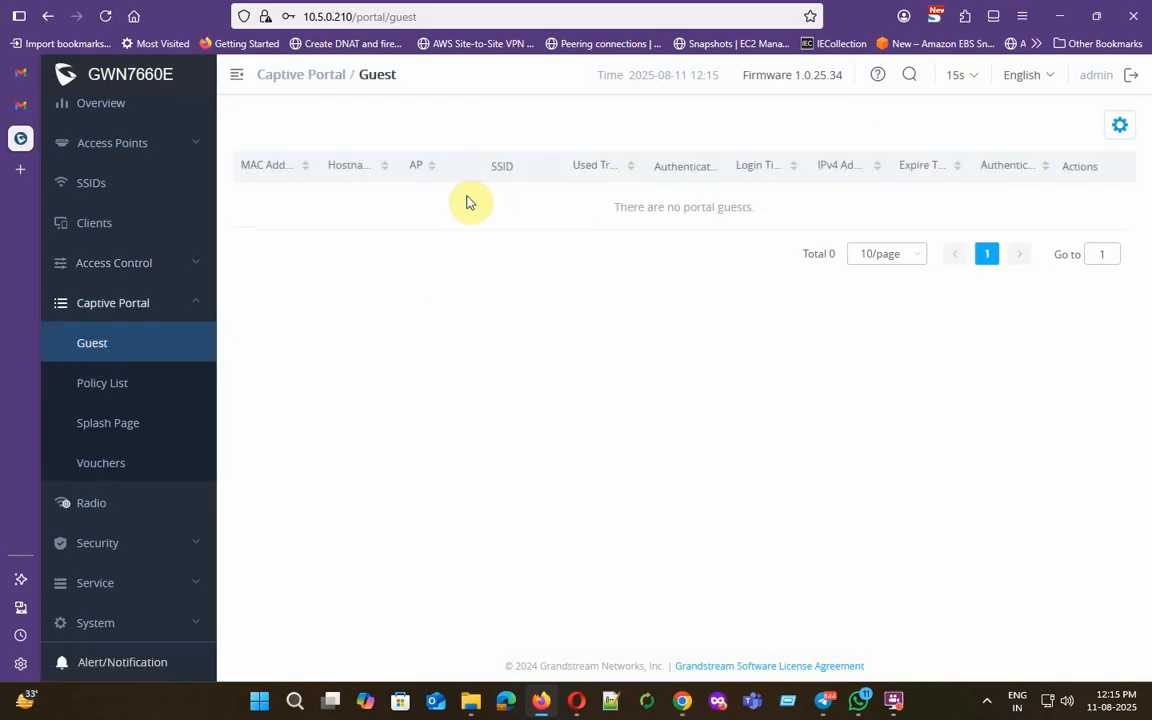
{"action": "left_click", "coordinate": [112, 390]}
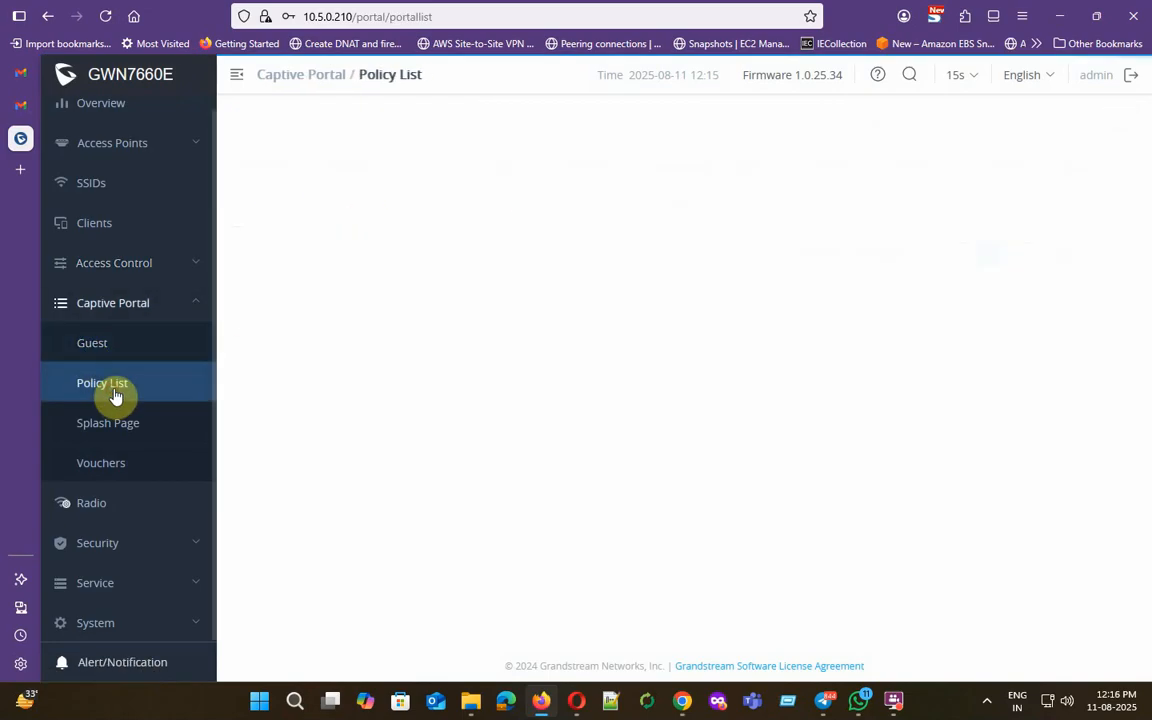
- Start a new captive portal policy and review its splash page and authentication type choices, keeping Internal and Login for free
{"action": "left_click", "coordinate": [276, 130]}
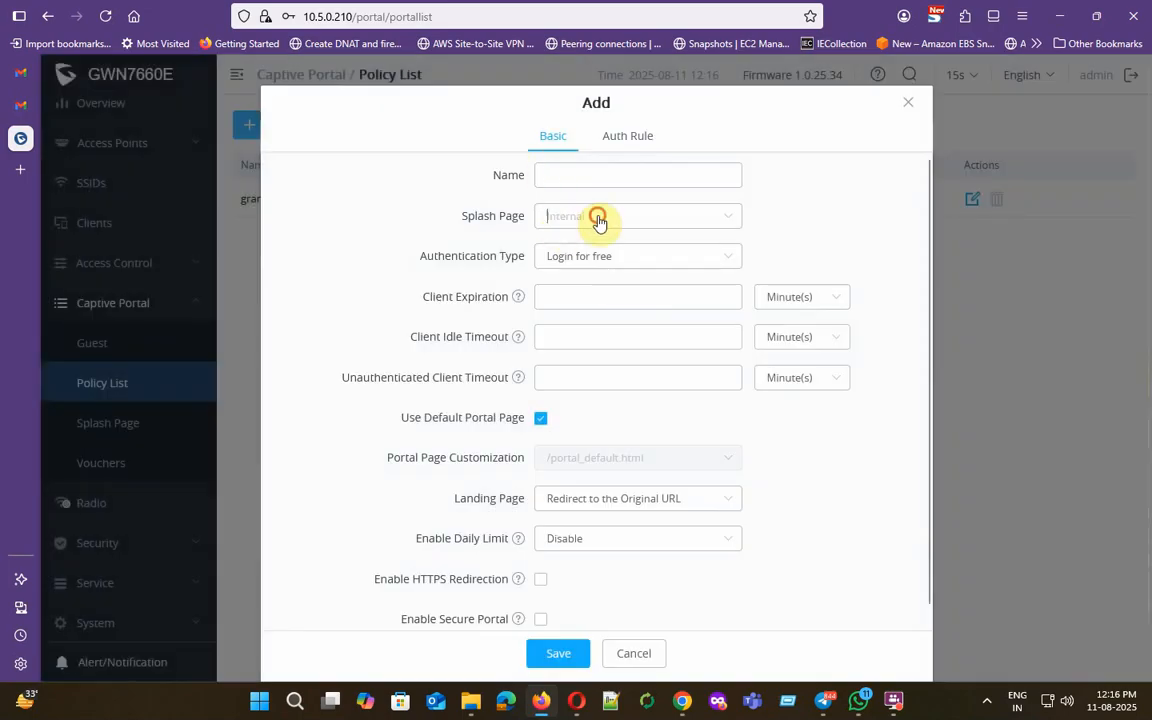
{"action": "left_click", "coordinate": [597, 221]}
{"action": "left_click", "coordinate": [575, 262]}
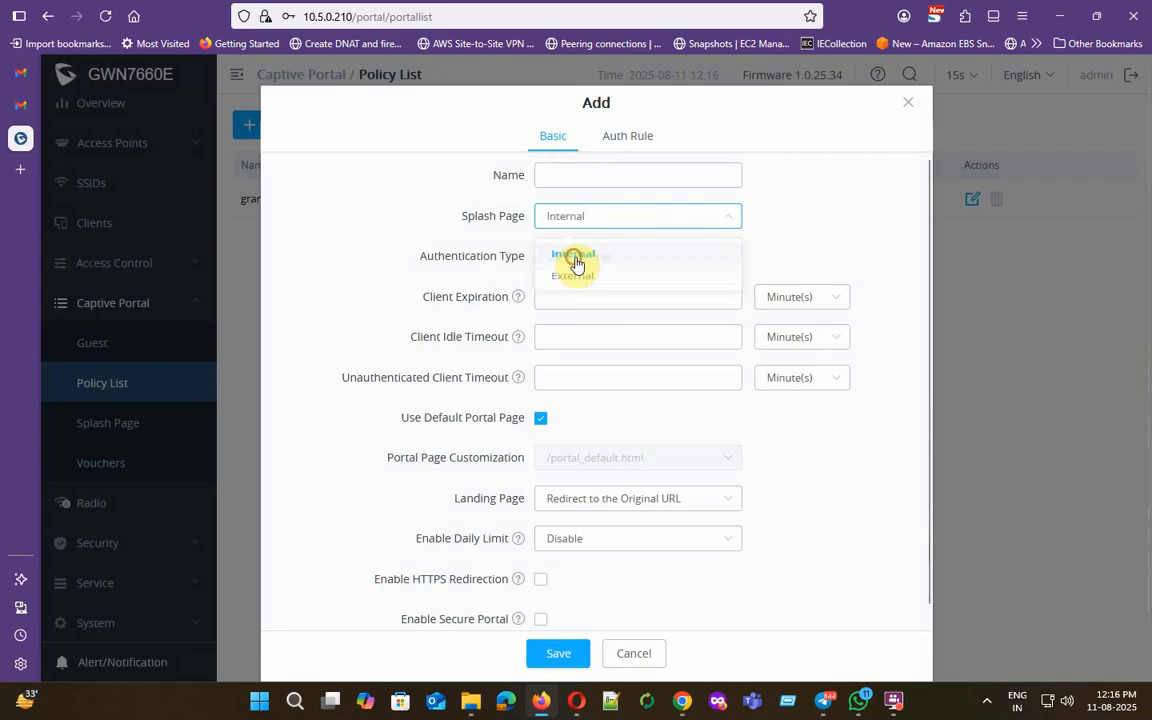
{"action": "left_click", "coordinate": [600, 258]}
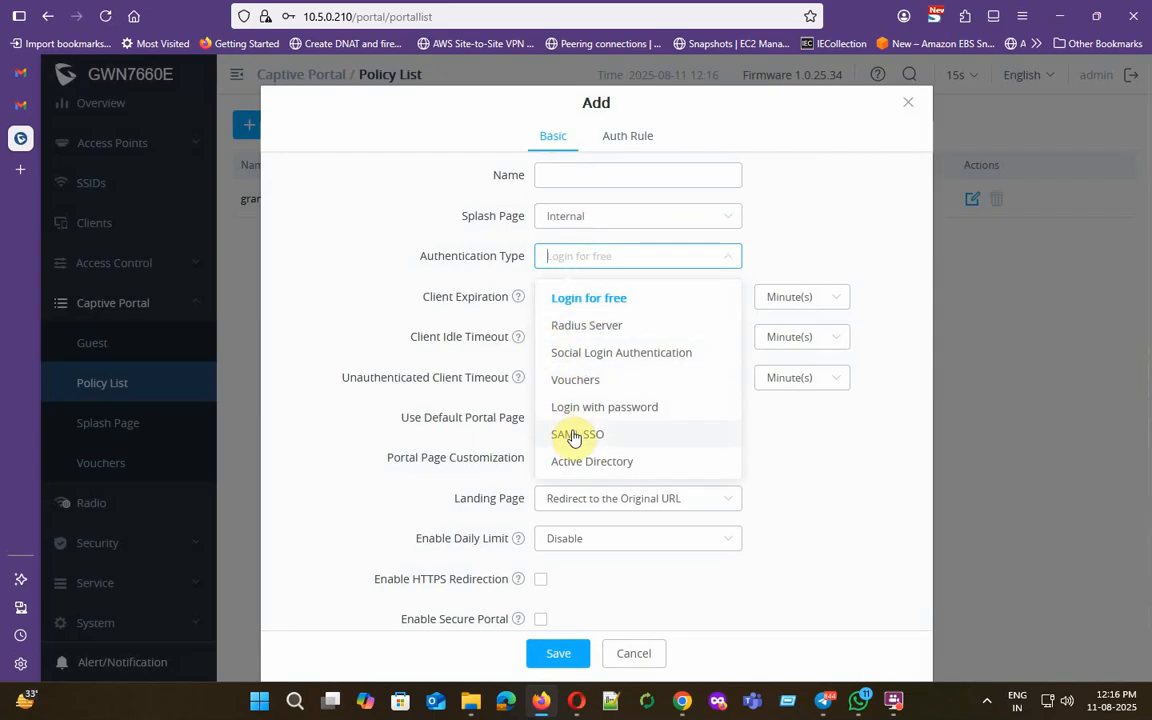
{"action": "left_click", "coordinate": [813, 226]}
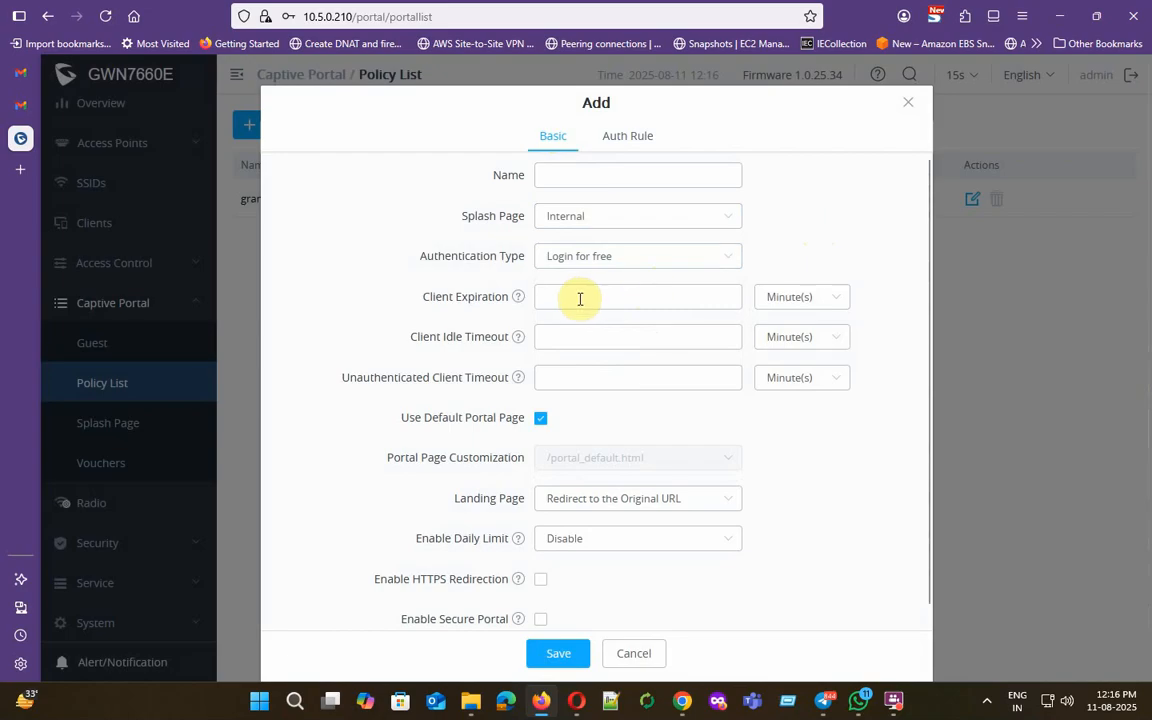
- Review the new policy's client timeout fields, landing page and daily limit choices, and the HTTPS redirection and secure portal options
{"action": "left_click", "coordinate": [560, 337]}
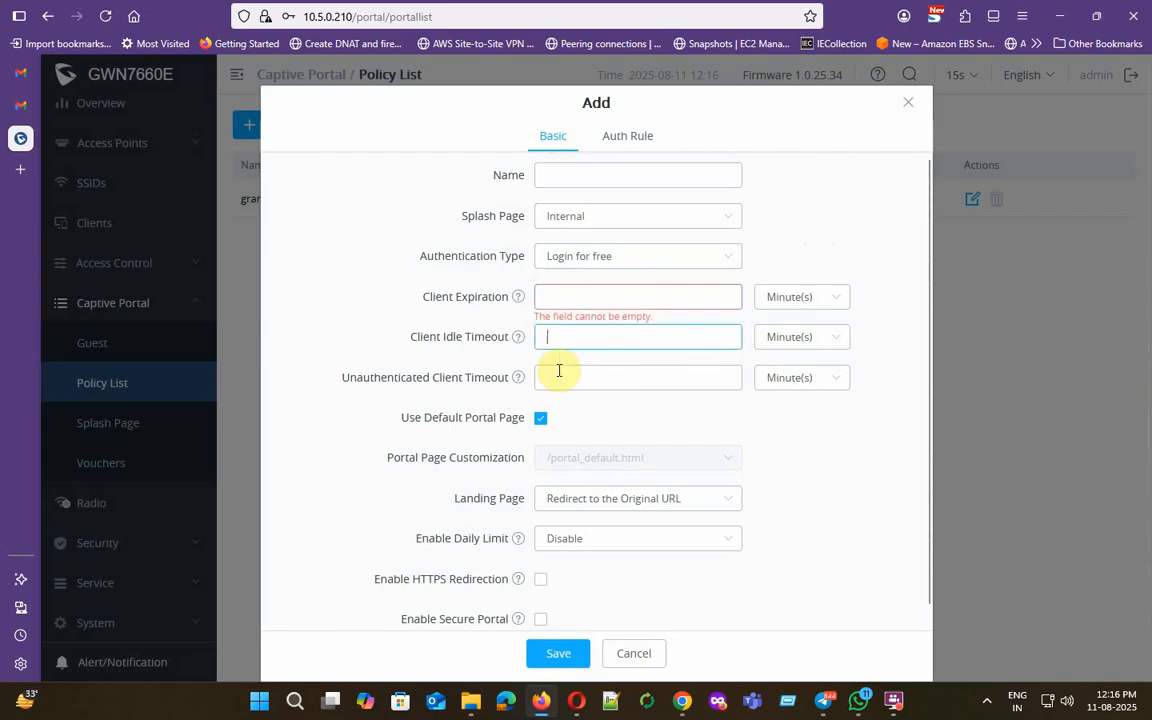
{"action": "left_click", "coordinate": [553, 377]}
{"action": "scroll", "coordinate": [591, 427], "scroll_direction": "down", "scroll_amount": 1}
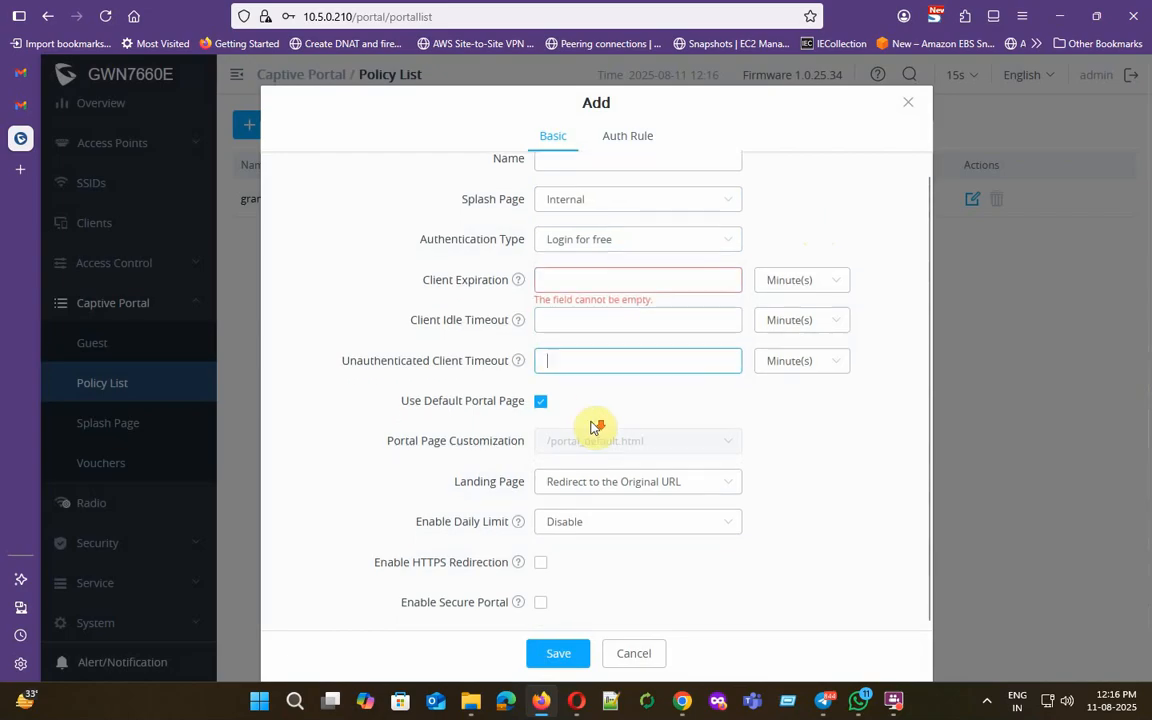
{"action": "left_click", "coordinate": [566, 486]}
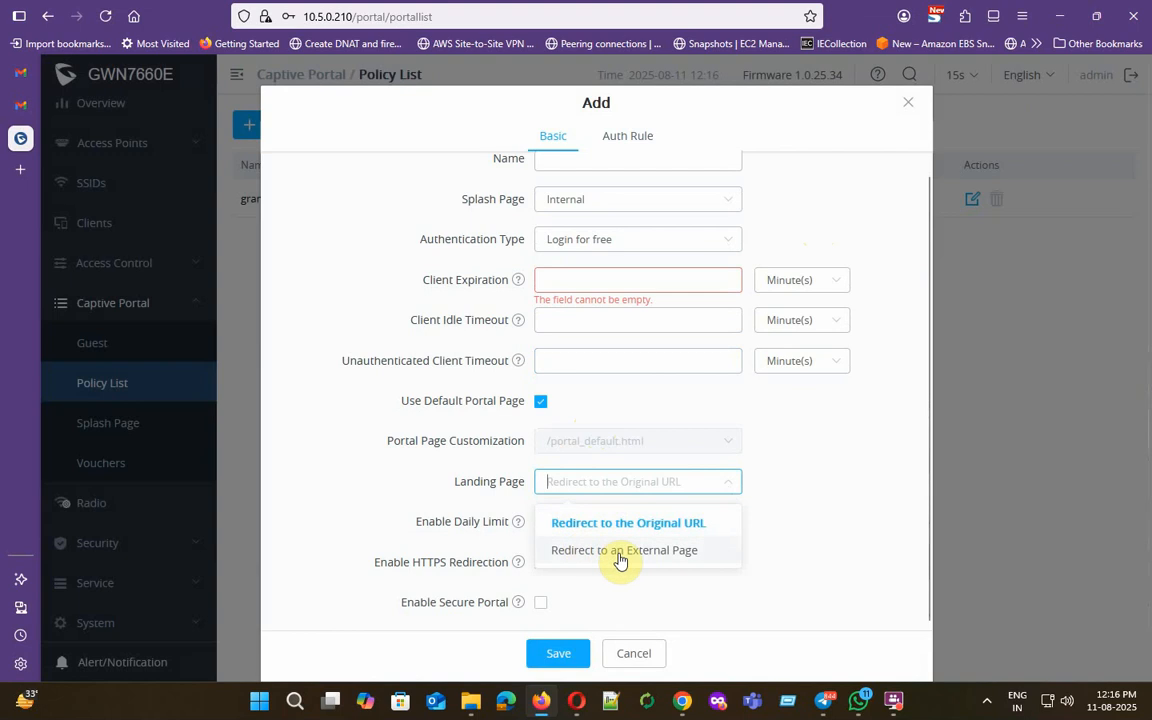
{"action": "left_click", "coordinate": [763, 506]}
{"action": "left_click", "coordinate": [673, 520]}
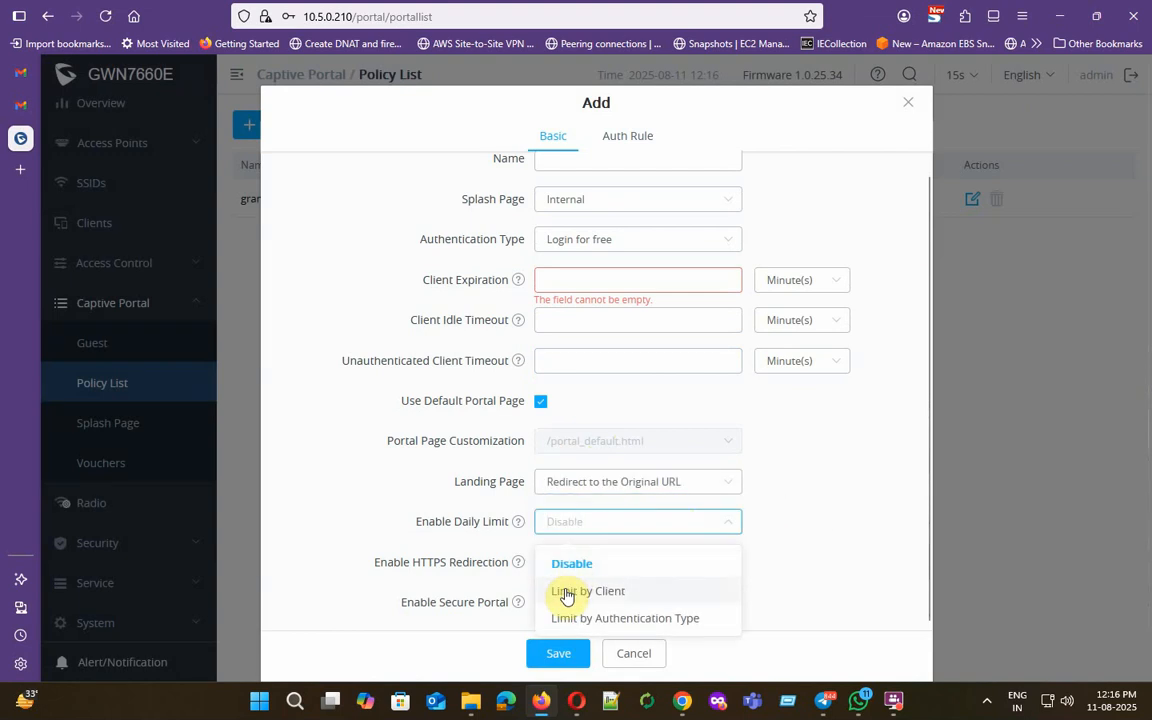
{"action": "left_click", "coordinate": [841, 455]}
{"action": "scroll", "coordinate": [784, 463], "scroll_direction": "down", "scroll_amount": 1}
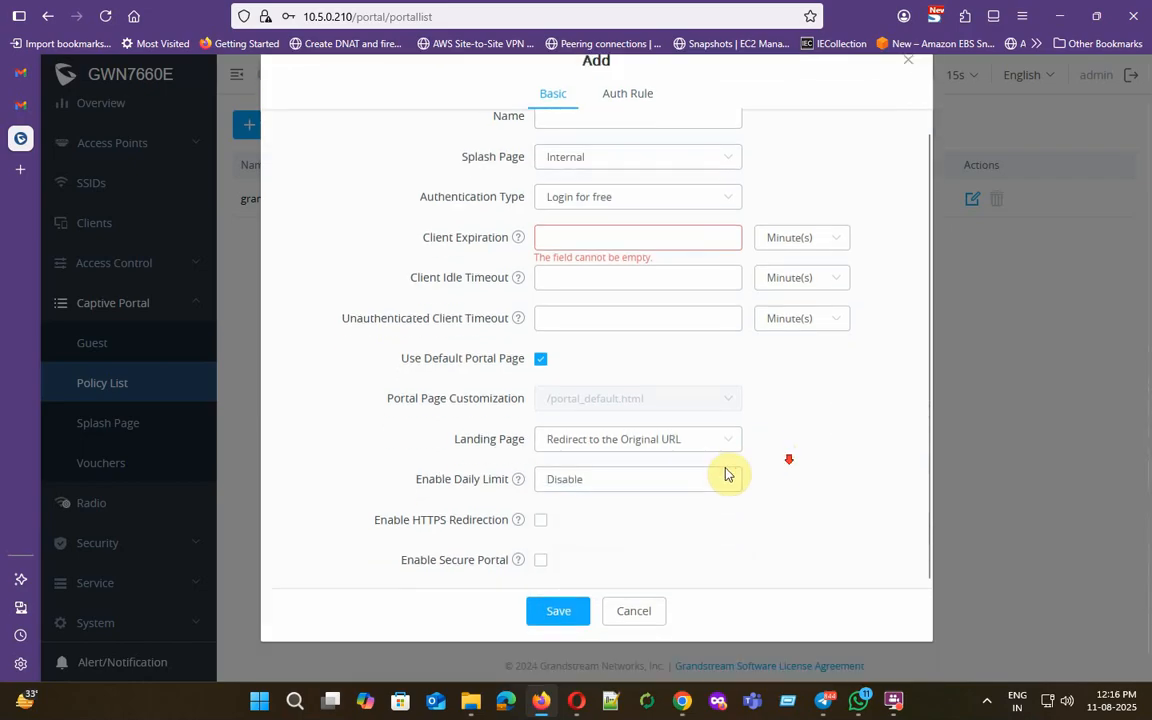
{"action": "left_click", "coordinate": [541, 522]}
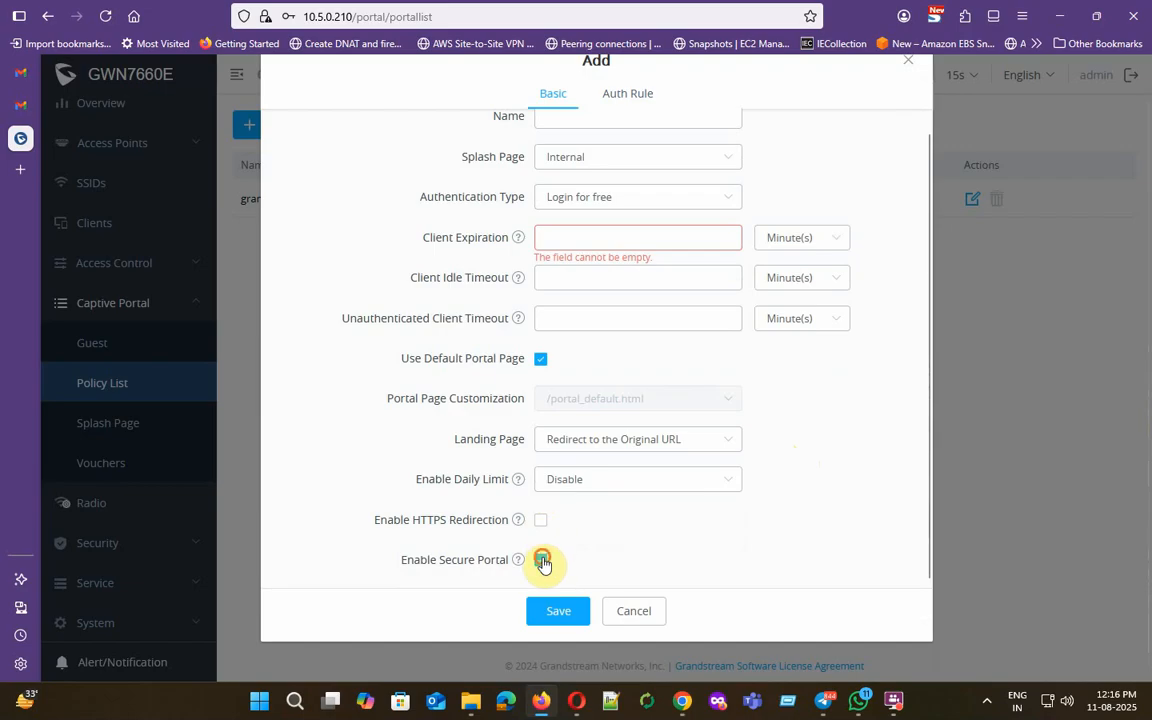
- Review the policy's pre- and post-authentication rules with their destination and service choices, and discard the policy
{"action": "left_click", "coordinate": [625, 93]}
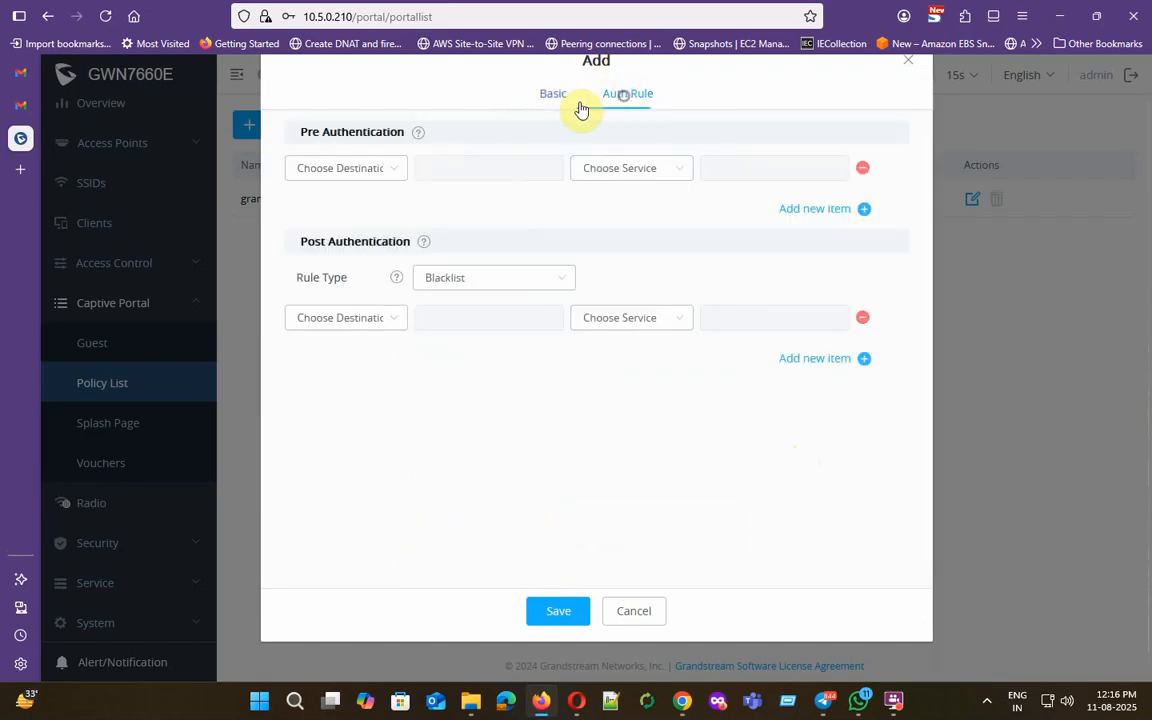
{"action": "left_click_drag", "start_coordinate": [301, 131], "coordinate": [396, 131]}
{"action": "left_click", "coordinate": [404, 134]}
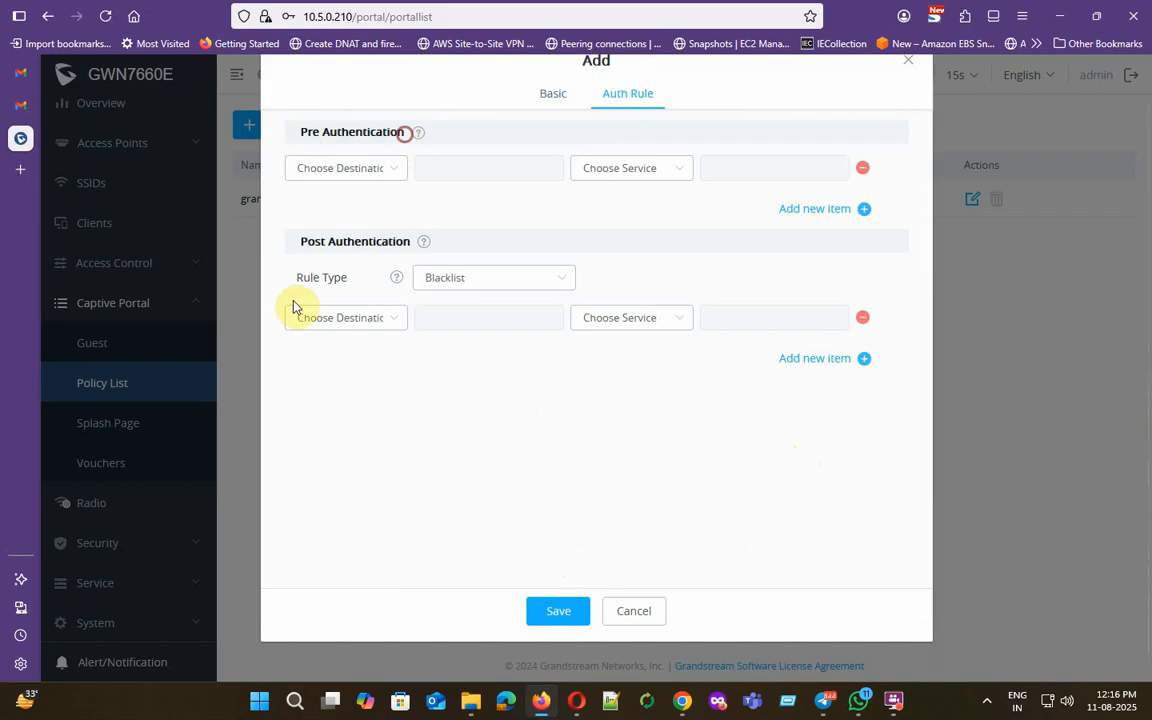
{"action": "left_click_drag", "start_coordinate": [301, 241], "coordinate": [405, 241]}
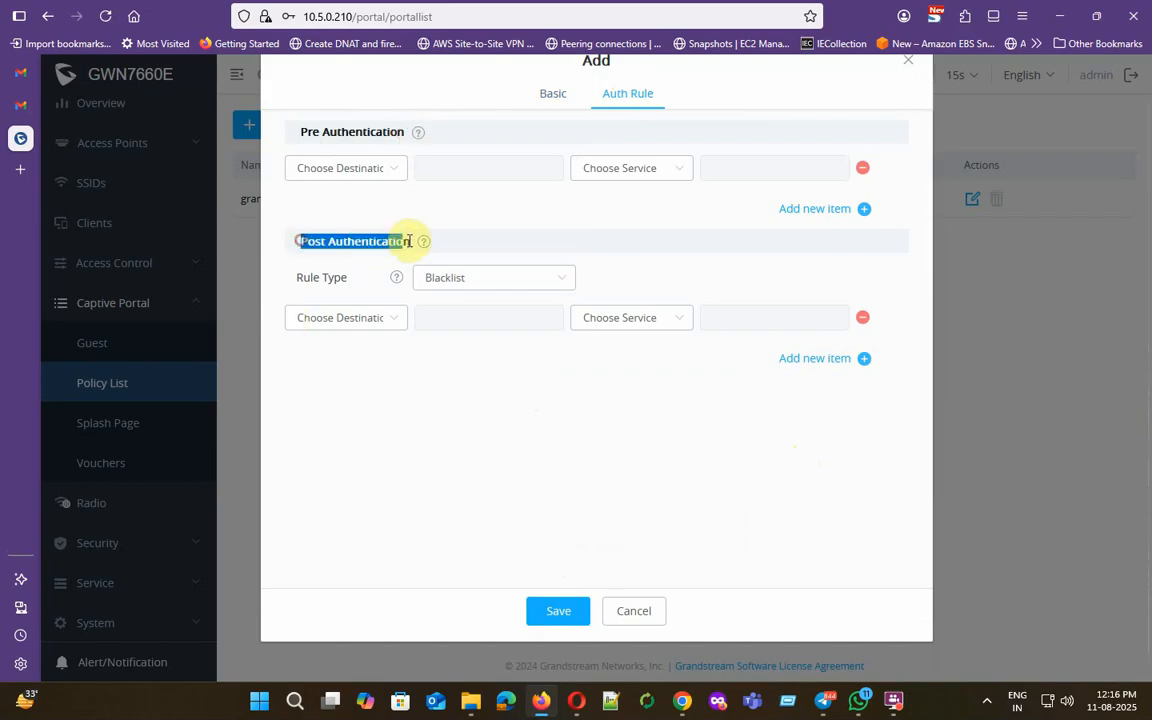
{"action": "left_click", "coordinate": [397, 168]}
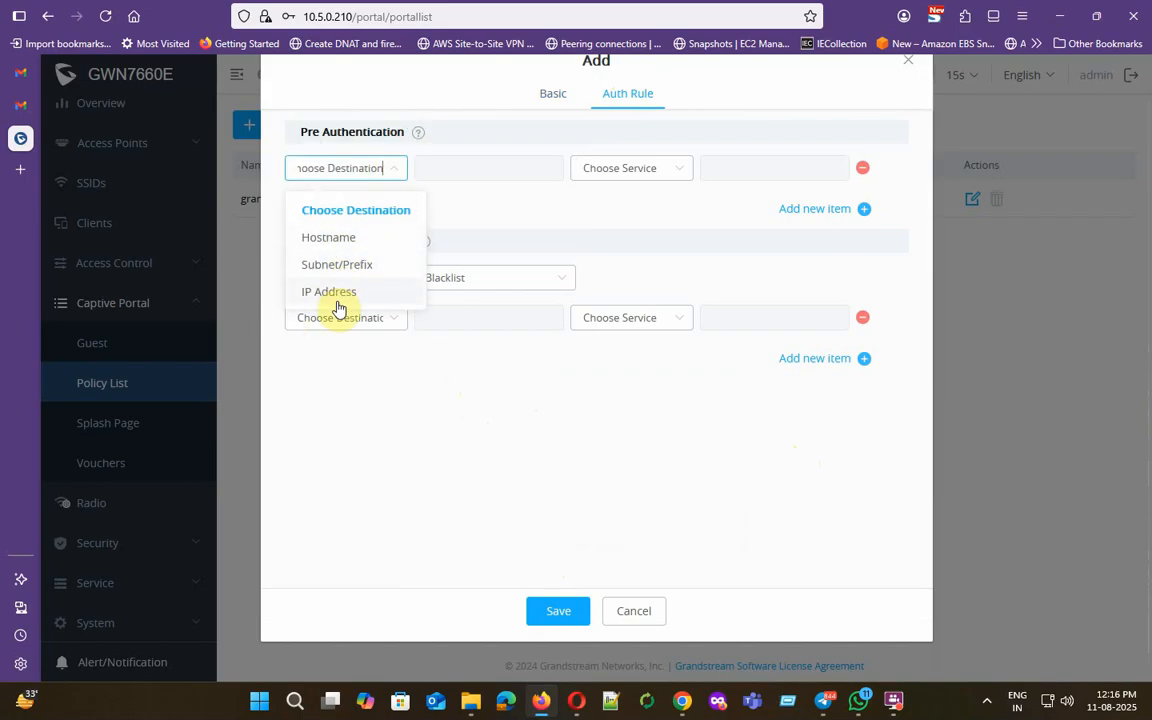
{"action": "left_click", "coordinate": [655, 170]}
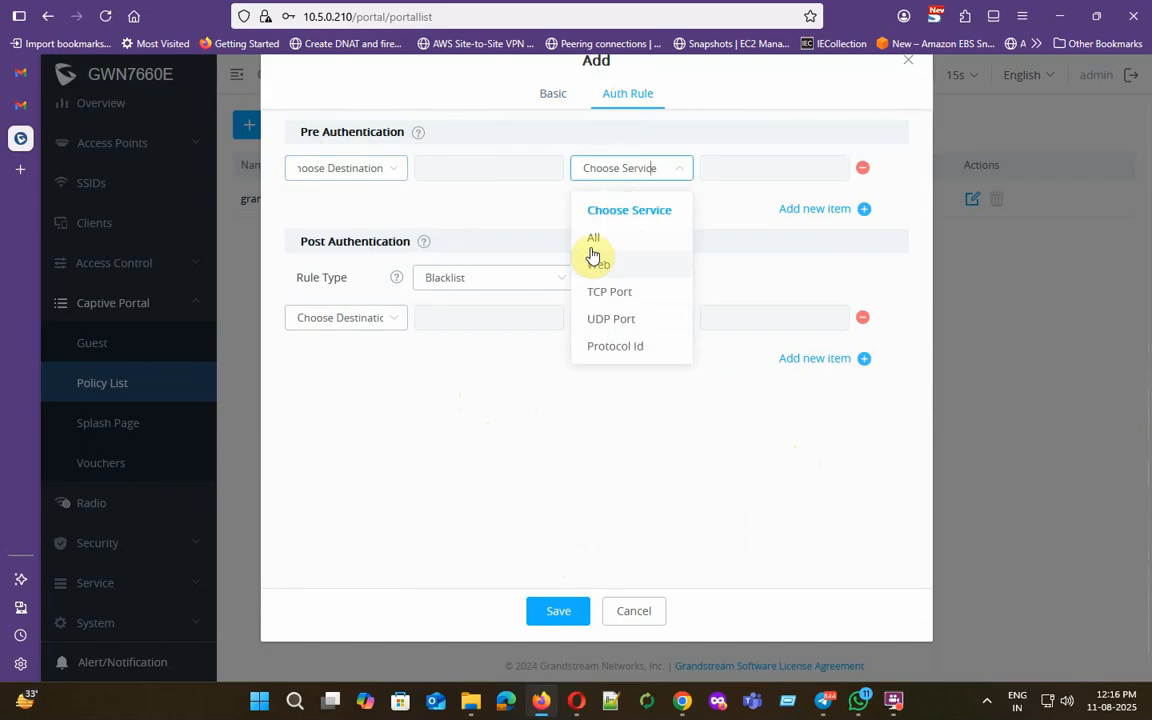
{"action": "left_click", "coordinate": [637, 415]}
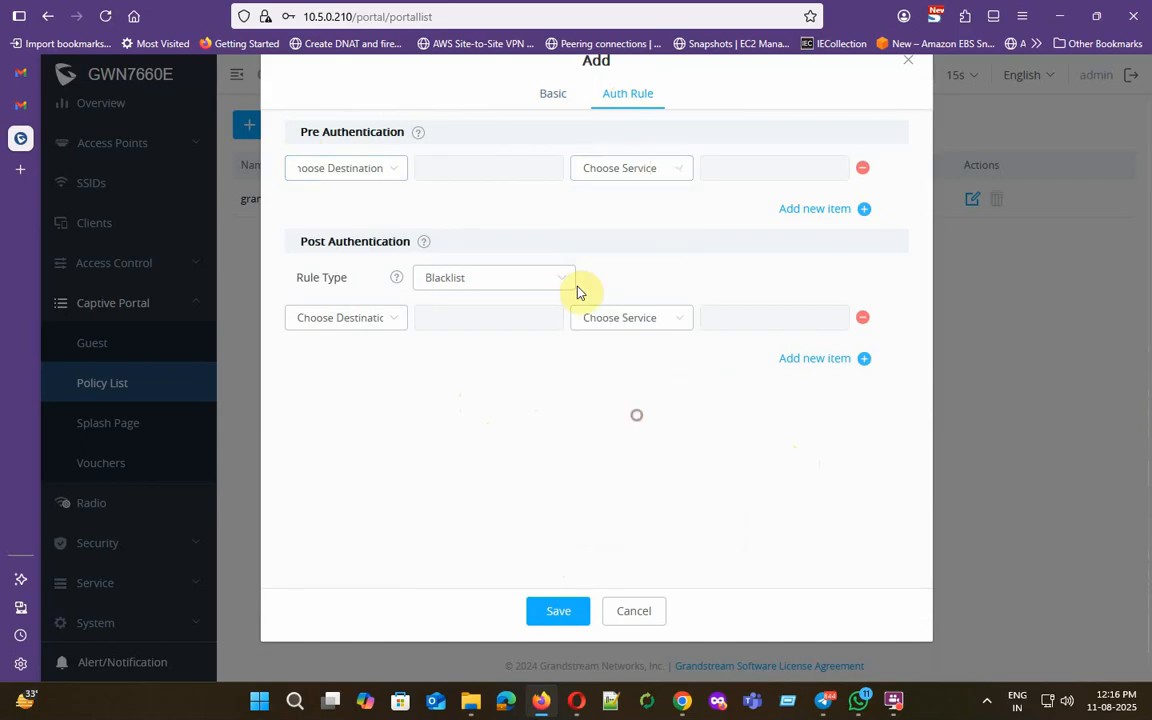
{"action": "left_click", "coordinate": [645, 606]}
- View the splash page files, check the file upload dialog for bg_web.jpg, and cancel it without uploading
{"action": "left_click", "coordinate": [134, 433]}
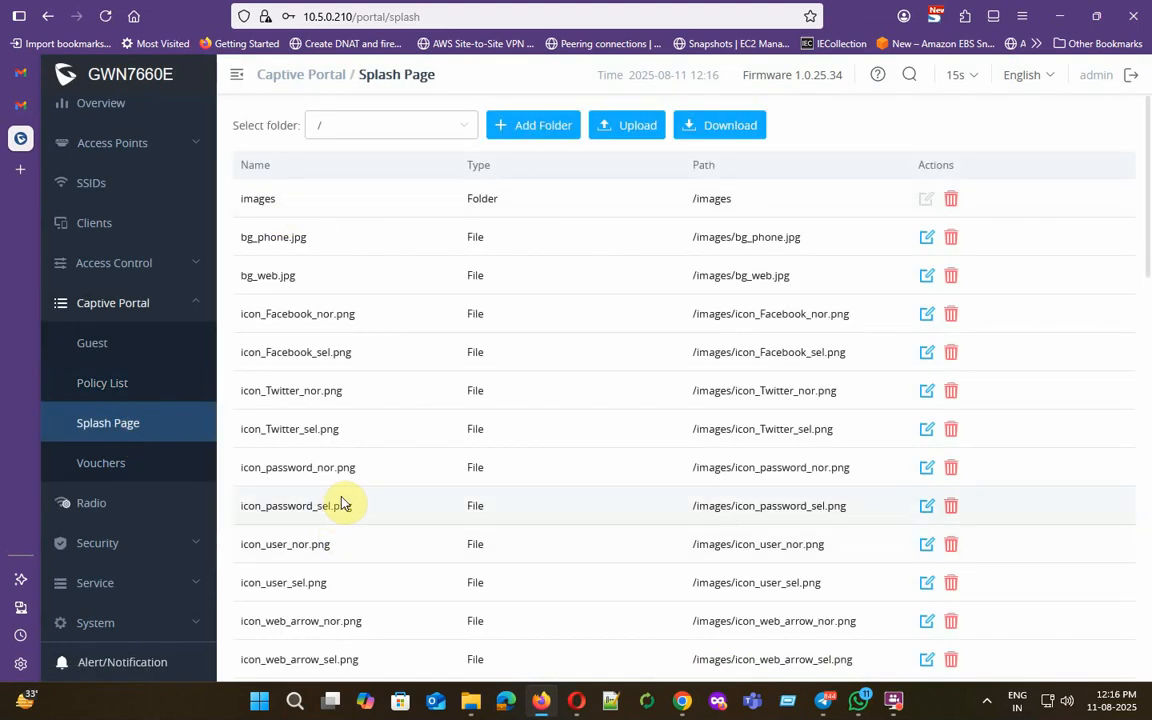
{"action": "left_click", "coordinate": [927, 276]}
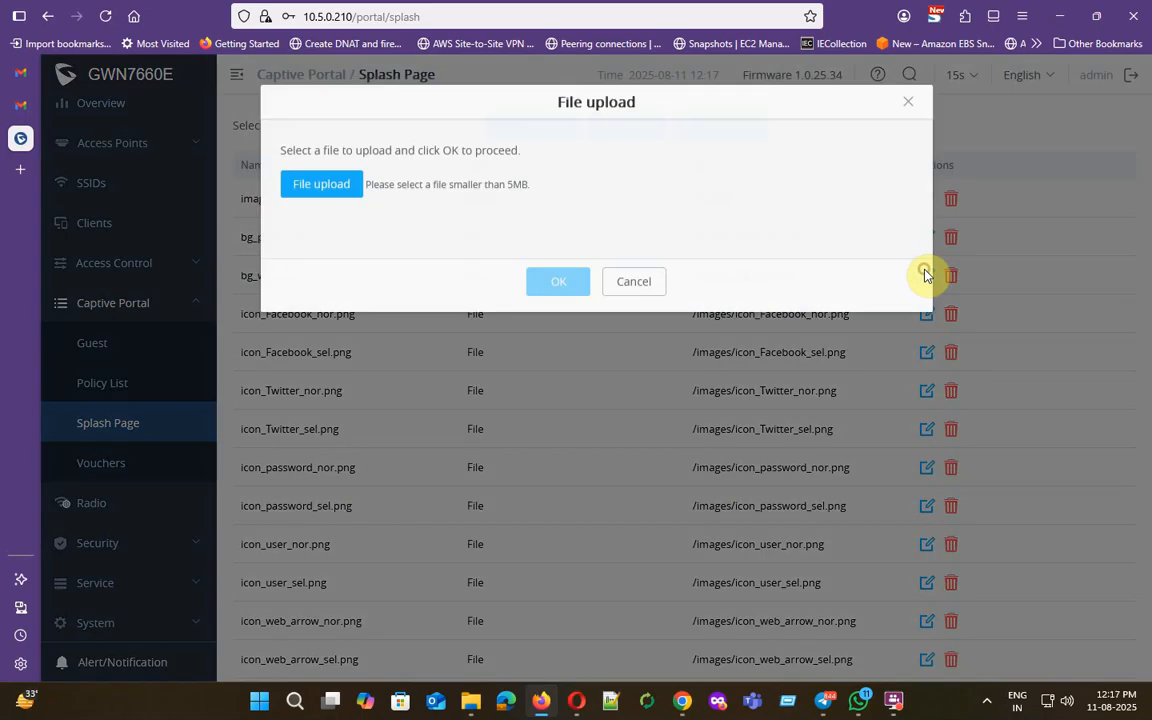
{"action": "left_click", "coordinate": [632, 281]}
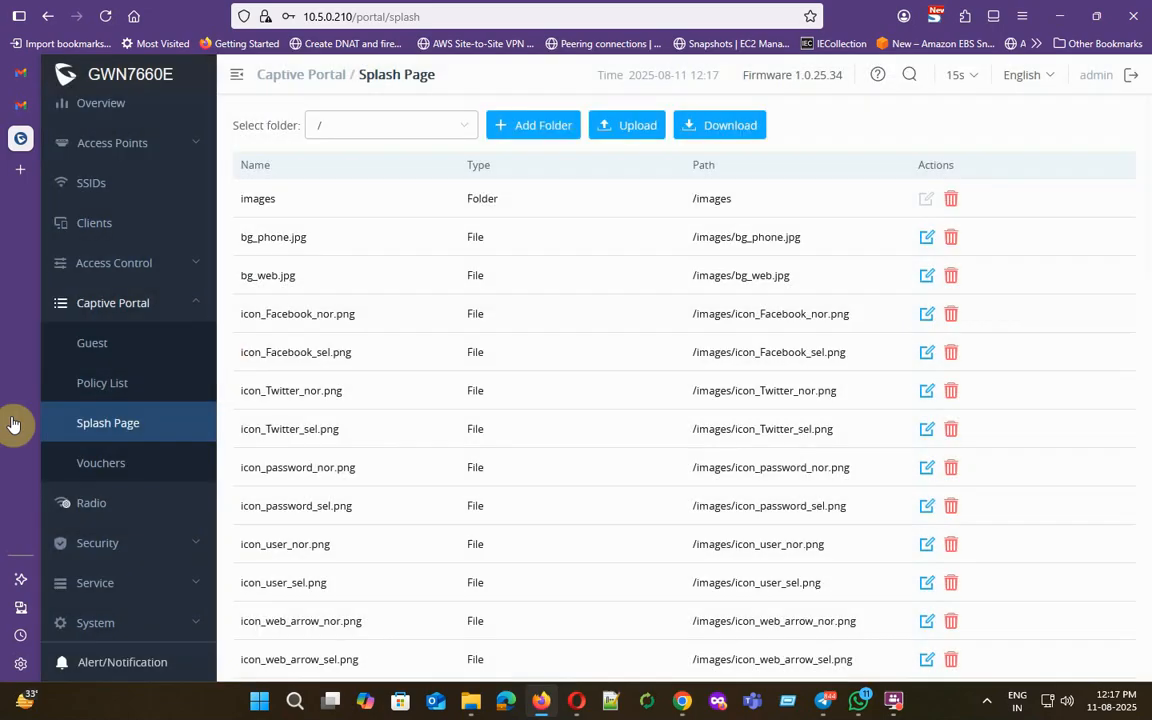
- Review the fields for creating captive portal vouchers, from quantity and max devices to byte limit and duration, and close the form without saving
{"action": "left_click", "coordinate": [118, 463]}
{"action": "left_click", "coordinate": [268, 127]}
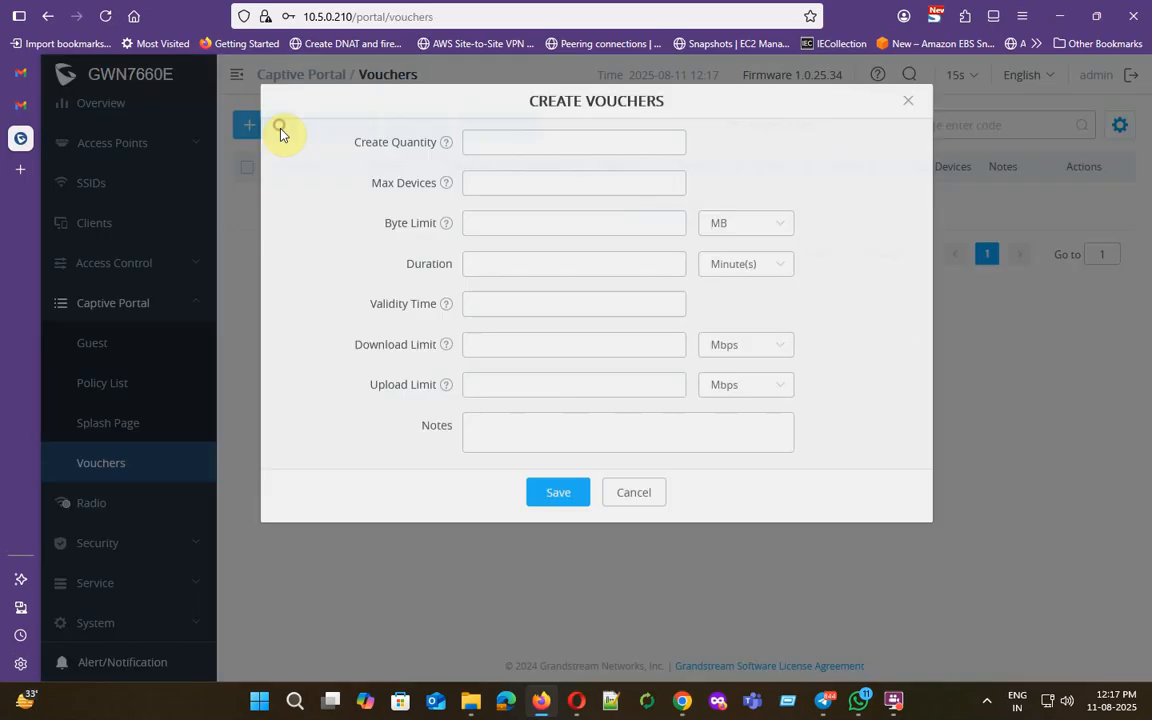
{"action": "left_click", "coordinate": [490, 144]}
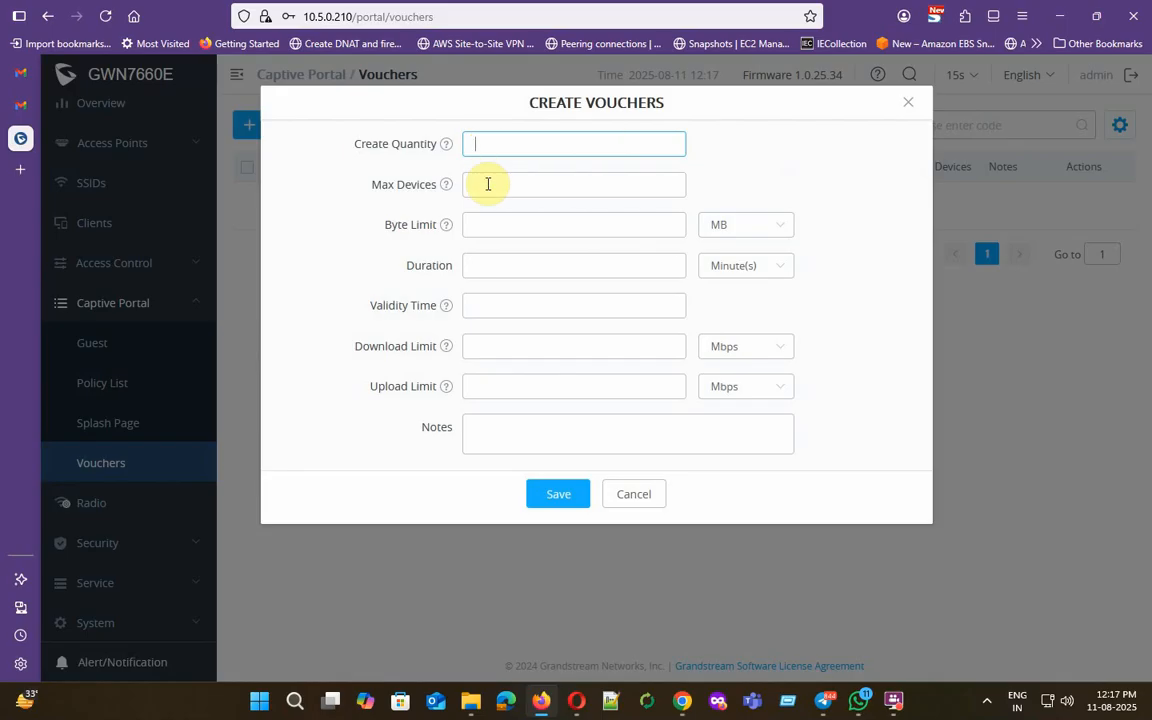
{"action": "left_click", "coordinate": [486, 184]}
{"action": "left_click", "coordinate": [487, 222]}
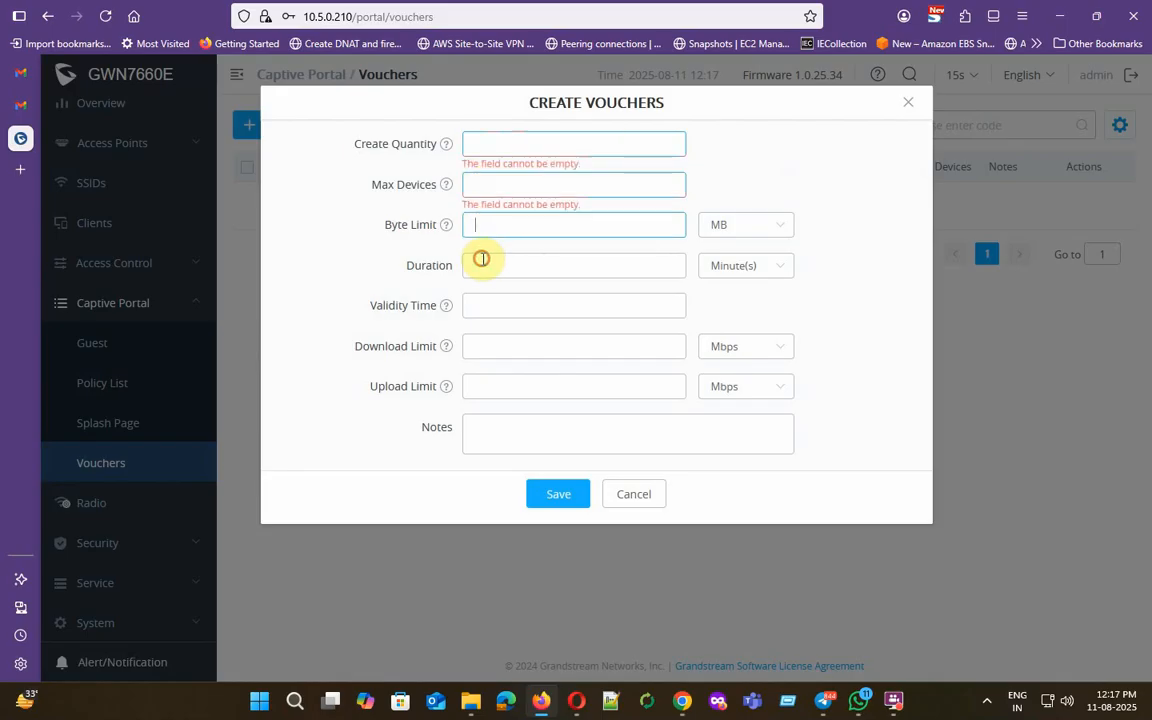
{"action": "left_click", "coordinate": [482, 265]}
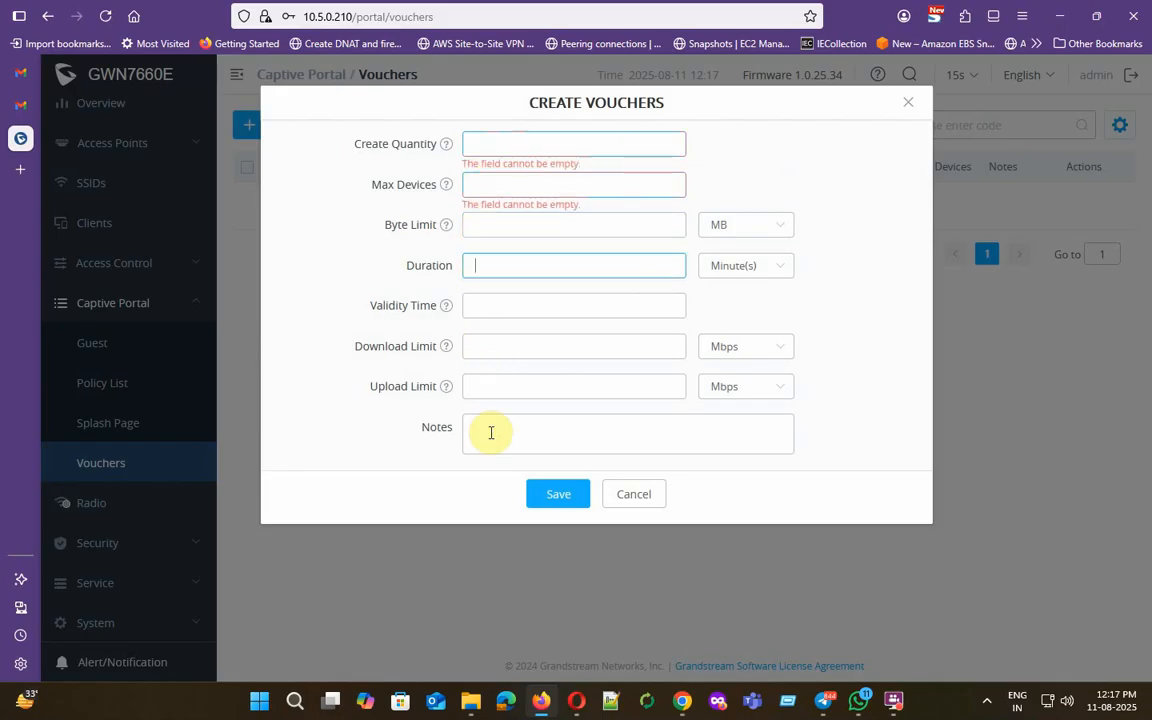
{"action": "left_click", "coordinate": [617, 494]}
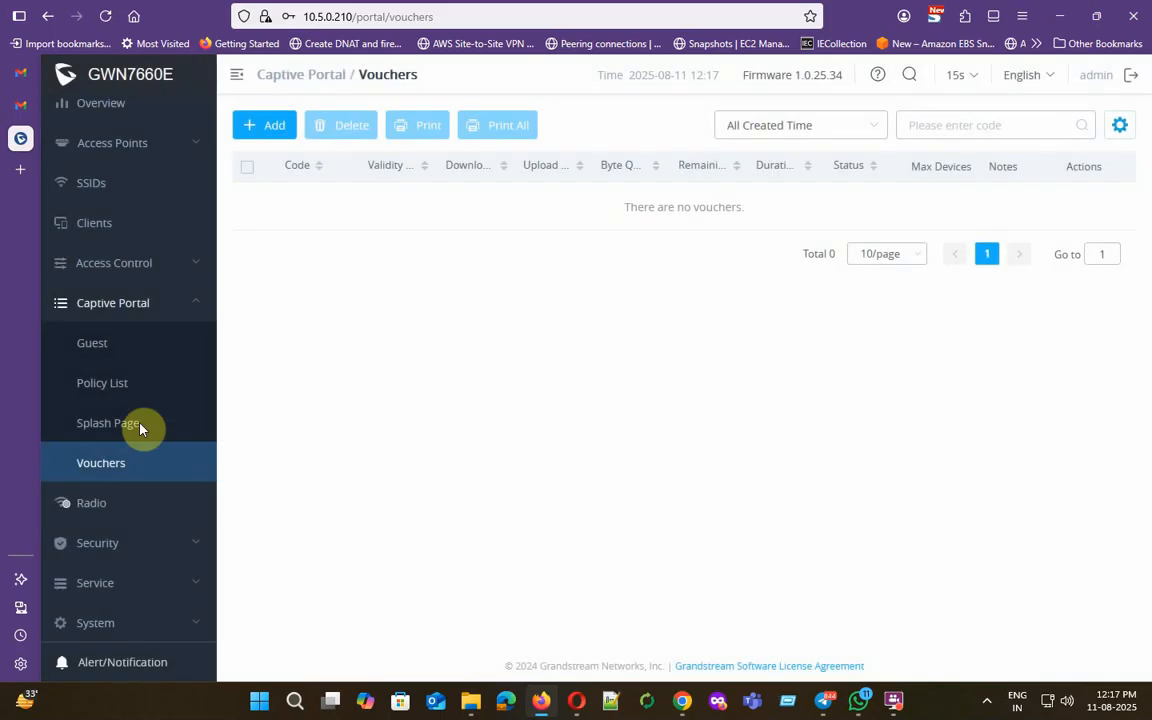
- Review the general radio settings and the band steering choices, leaving band steering disabled
{"action": "left_click", "coordinate": [87, 501]}
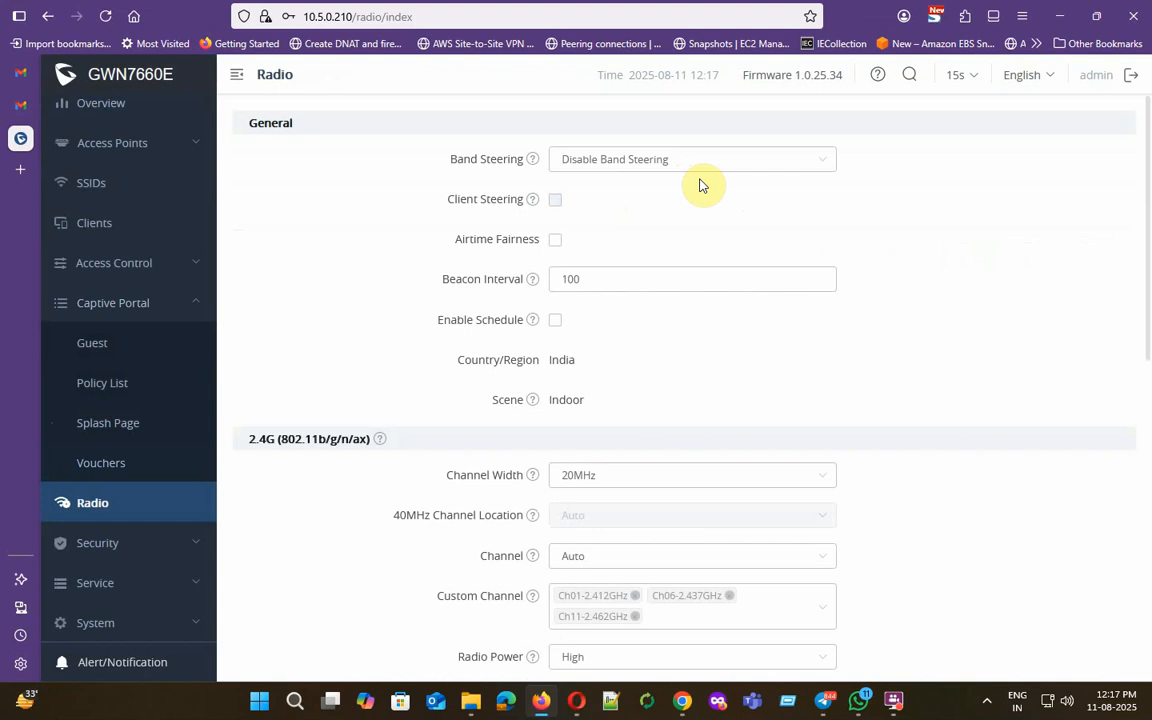
{"action": "left_click", "coordinate": [711, 162]}
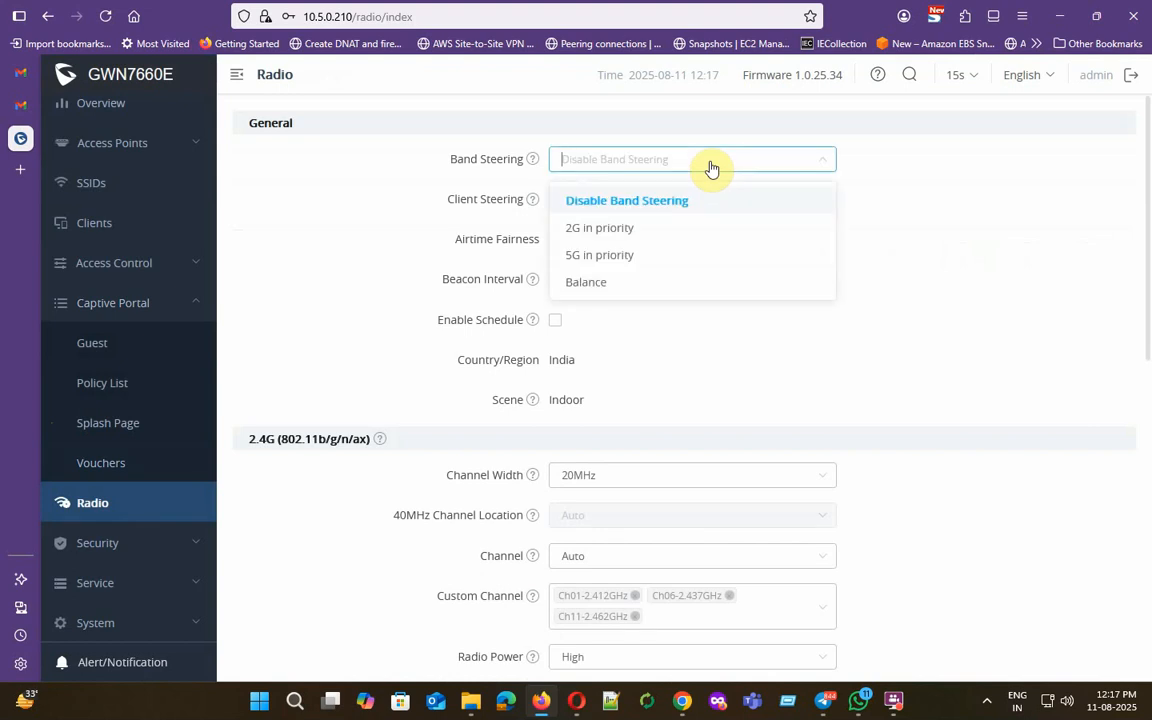
{"action": "left_click", "coordinate": [708, 166]}
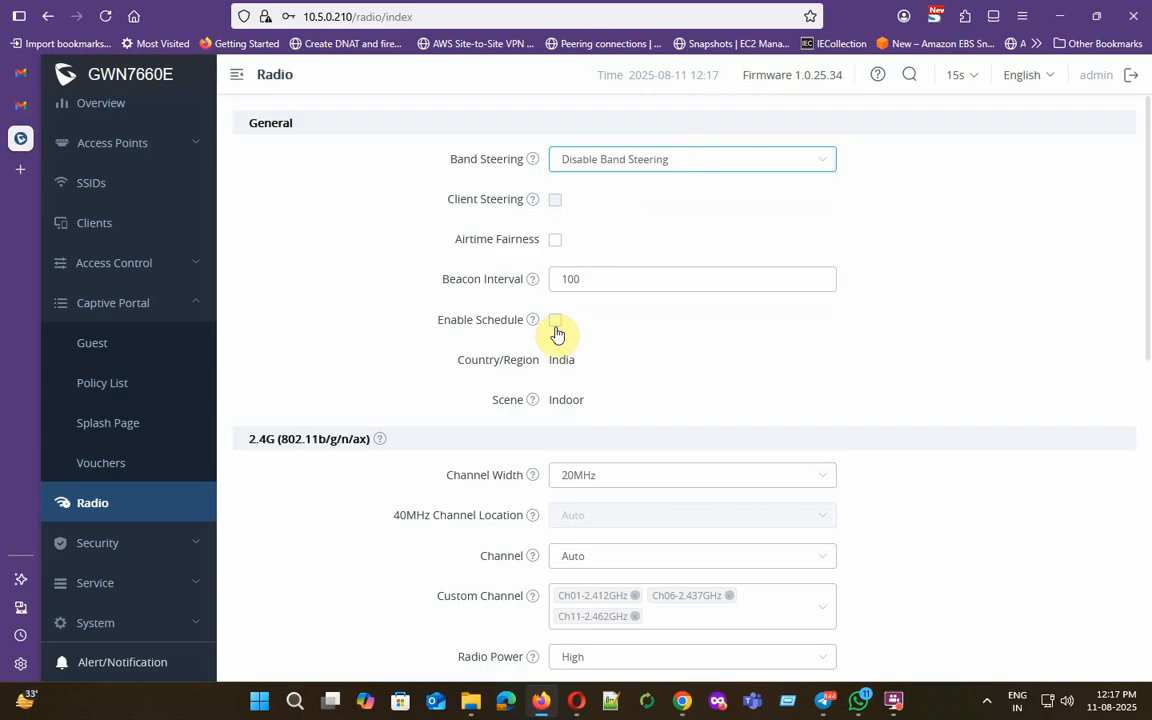
{"action": "scroll", "coordinate": [585, 395], "scroll_direction": "down", "scroll_amount": 2}
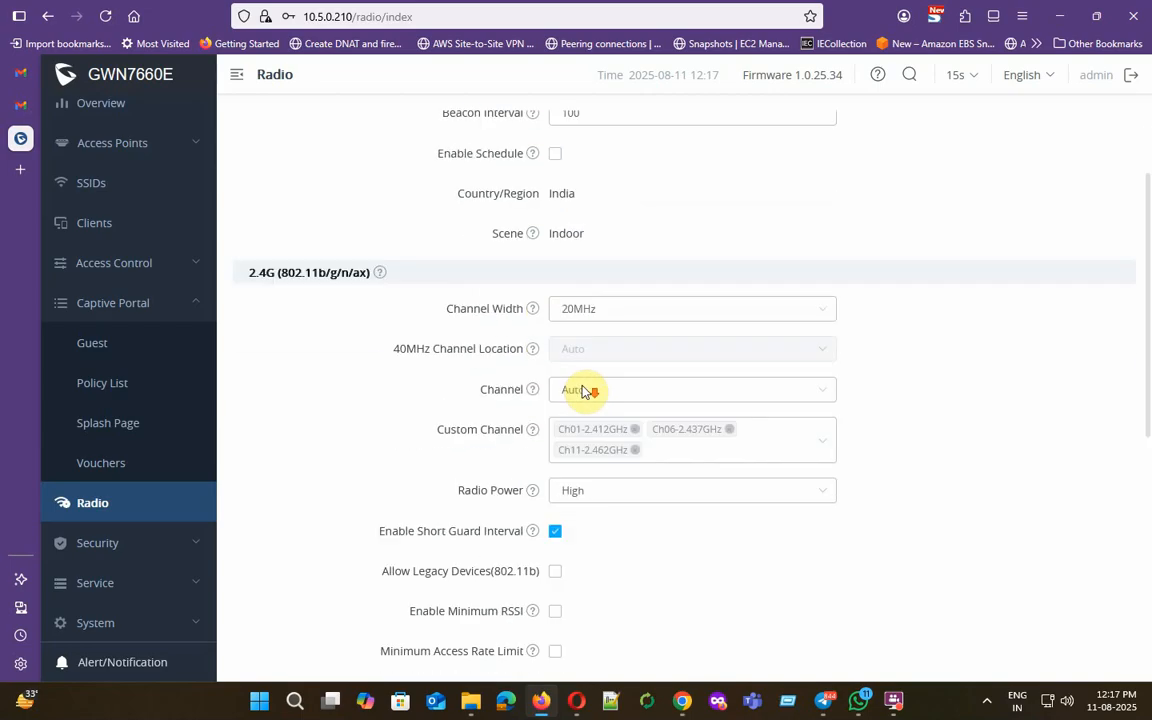
{"action": "scroll", "coordinate": [550, 375], "scroll_direction": "up", "scroll_amount": 2}
{"action": "left_click_drag", "start_coordinate": [300, 130], "coordinate": [244, 121]}
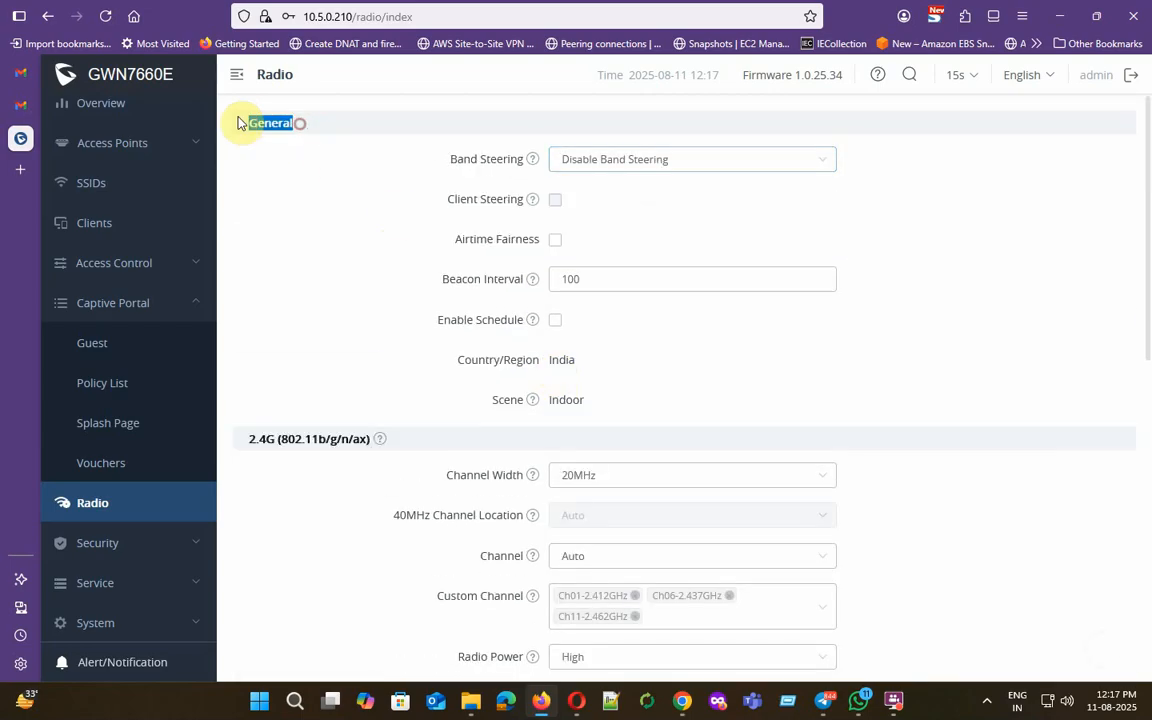
- Review the 2.4G radio's channel width and channel choices, keeping 20MHz and Auto
{"action": "scroll", "coordinate": [330, 305], "scroll_direction": "down", "scroll_amount": 2}
{"action": "mouse_move", "coordinate": [389, 231]}
{"action": "left_mouse_down"}
{"action": "mouse_move", "coordinate": [309, 229]}
{"action": "mouse_move", "coordinate": [395, 232]}
{"action": "left_mouse_up"}
{"action": "left_click", "coordinate": [394, 230]}
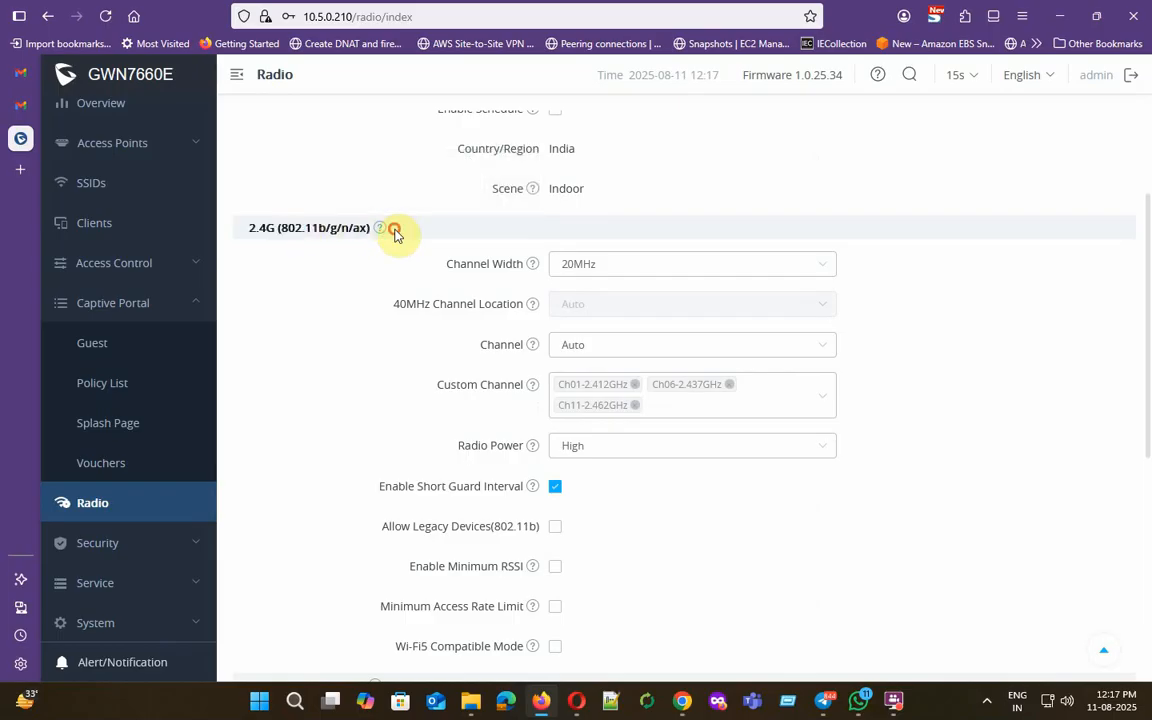
{"action": "left_click", "coordinate": [609, 265]}
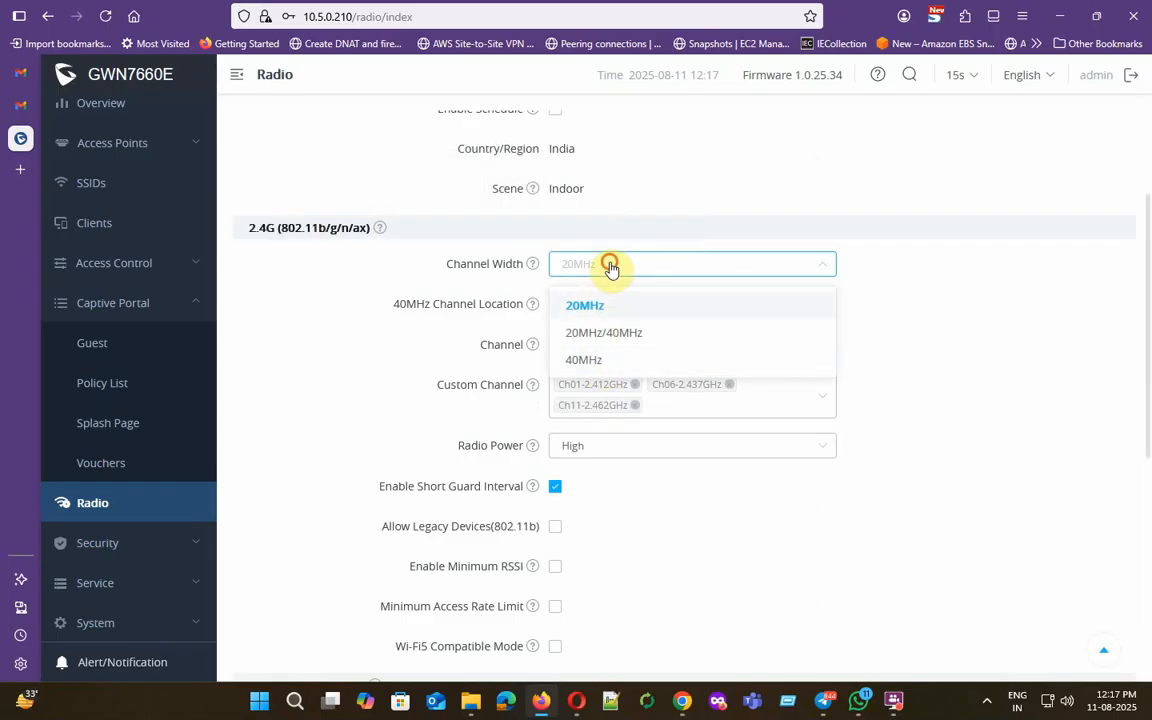
{"action": "left_click", "coordinate": [586, 305]}
{"action": "scroll", "coordinate": [589, 364], "scroll_direction": "down", "scroll_amount": 2}
{"action": "left_click", "coordinate": [594, 245]}
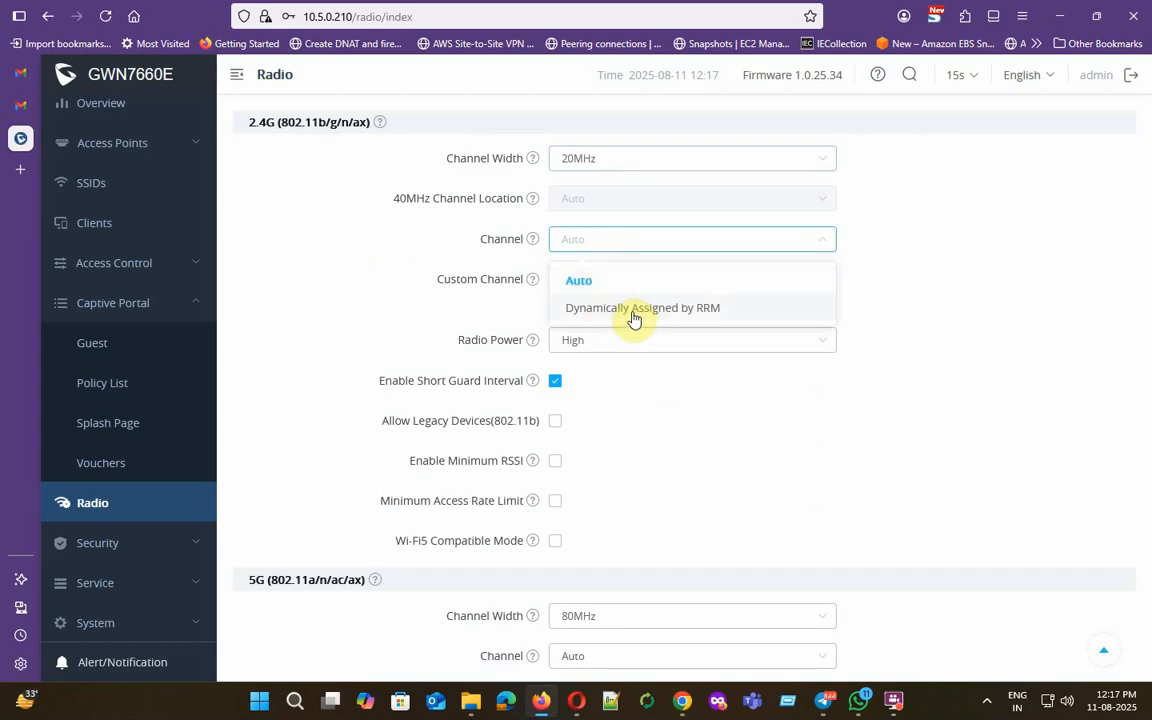
{"action": "left_click", "coordinate": [670, 435]}
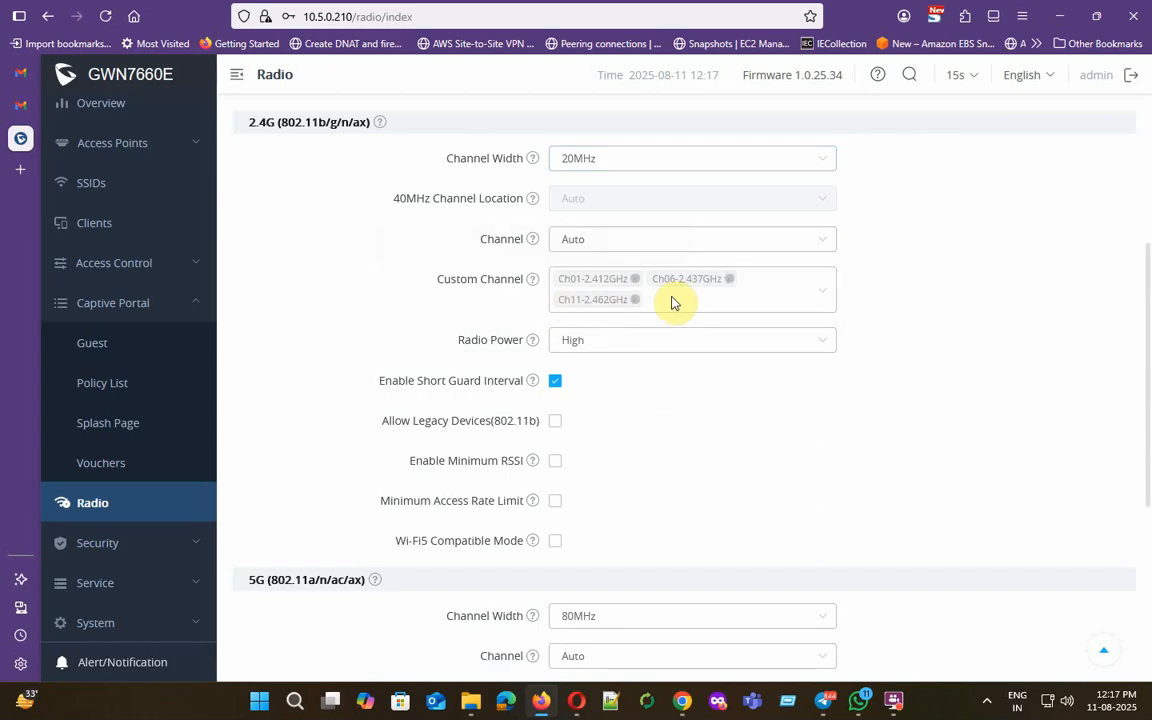
- Try the Custom radio power option with its 2.4GHz wireless power field, and set the 2.4G radio power back to High
{"action": "left_click", "coordinate": [595, 348]}
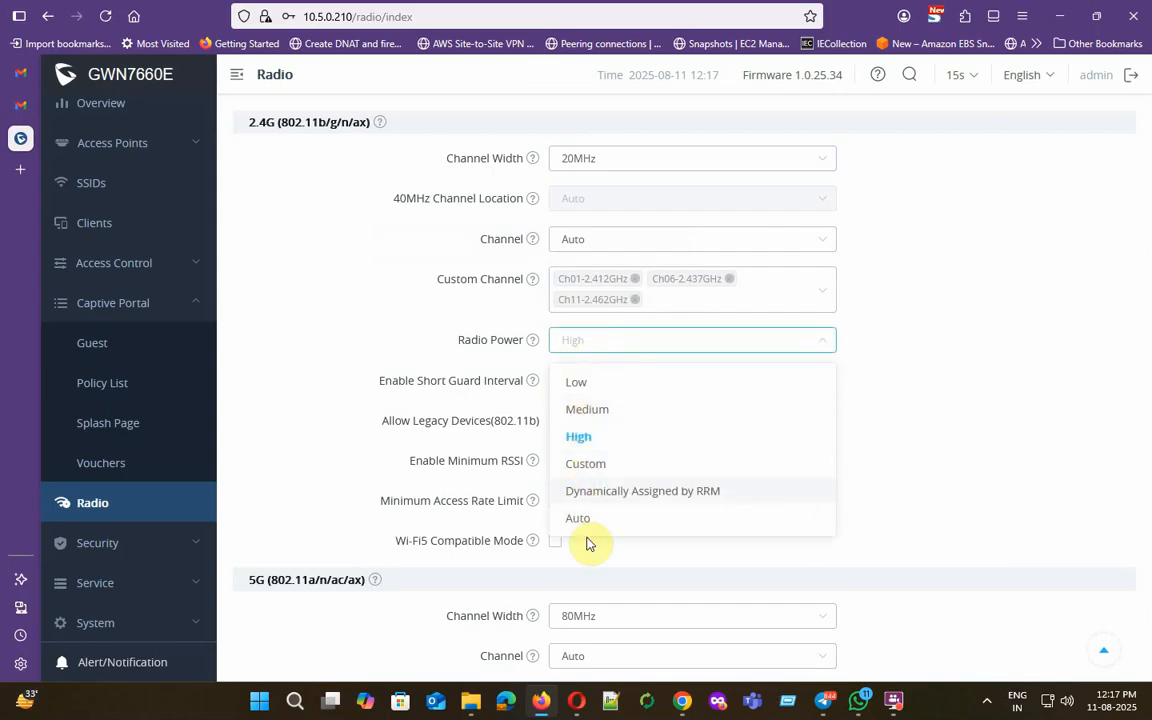
{"action": "left_click", "coordinate": [609, 465]}
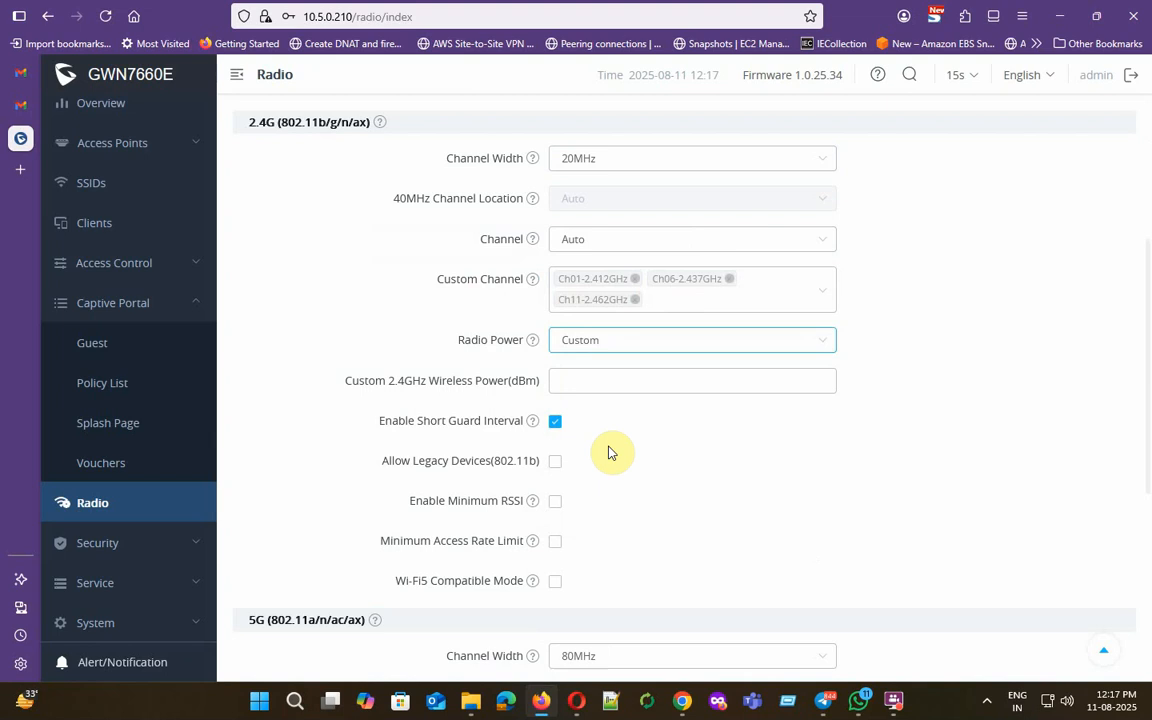
{"action": "left_click", "coordinate": [594, 375]}
{"action": "left_click_drag", "start_coordinate": [386, 380], "coordinate": [535, 388]}
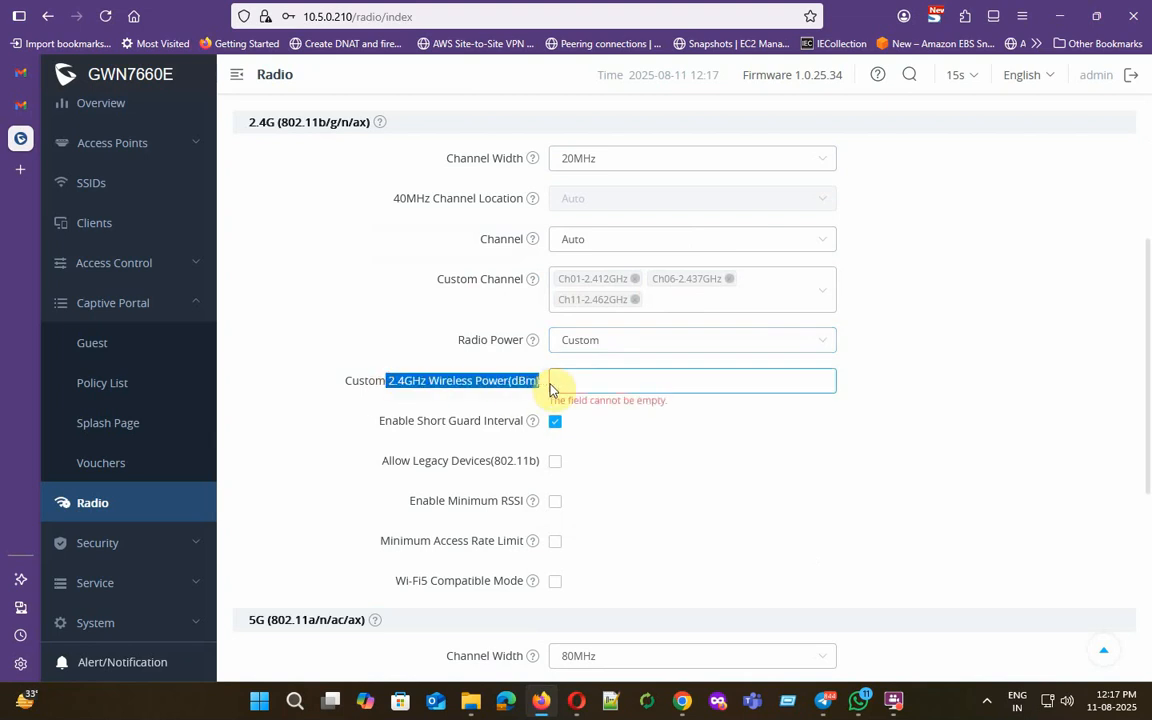
{"action": "left_click", "coordinate": [699, 340]}
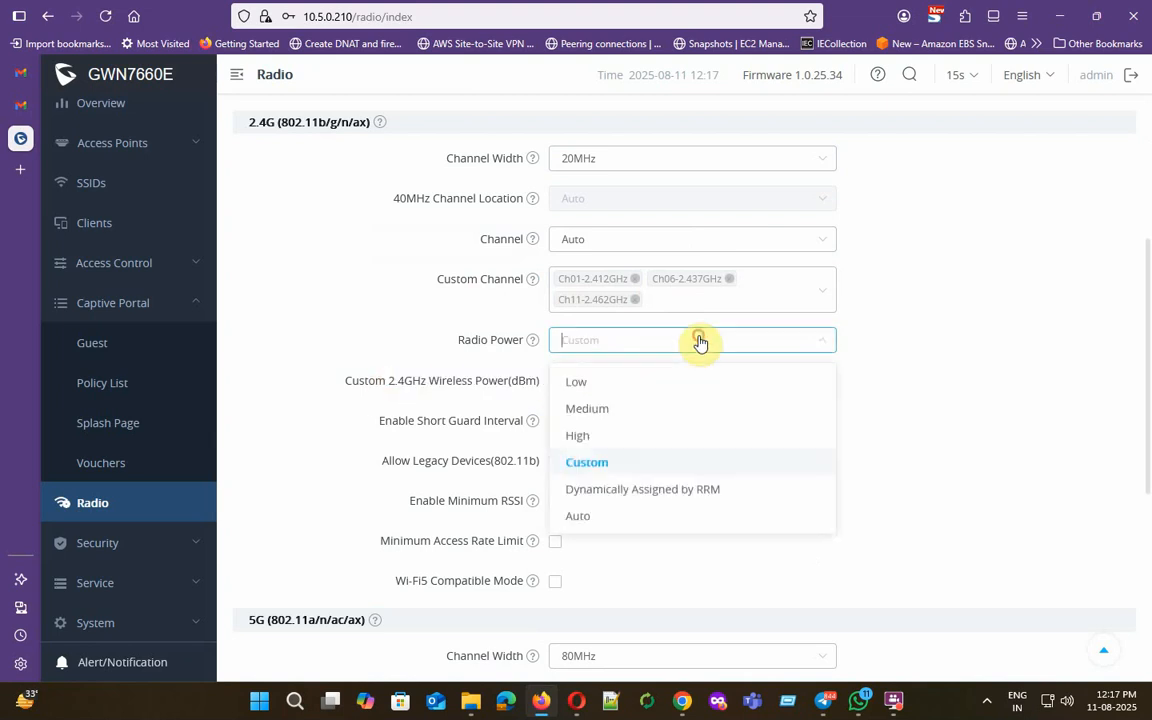
{"action": "left_click", "coordinate": [578, 437]}
- Examine the 5G radio settings and compare the channel width choices of the 5G and 2.4G radios
{"action": "scroll", "coordinate": [609, 455], "scroll_direction": "down", "scroll_amount": 1}
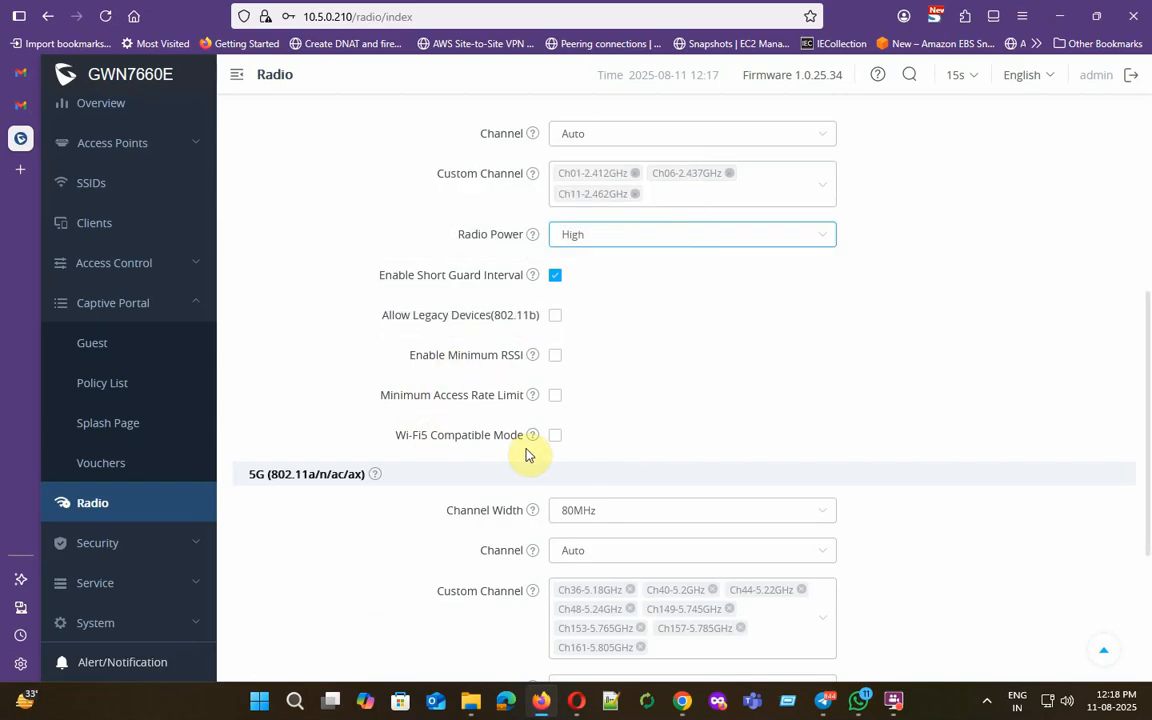
{"action": "scroll", "coordinate": [503, 492], "scroll_direction": "down", "scroll_amount": 2}
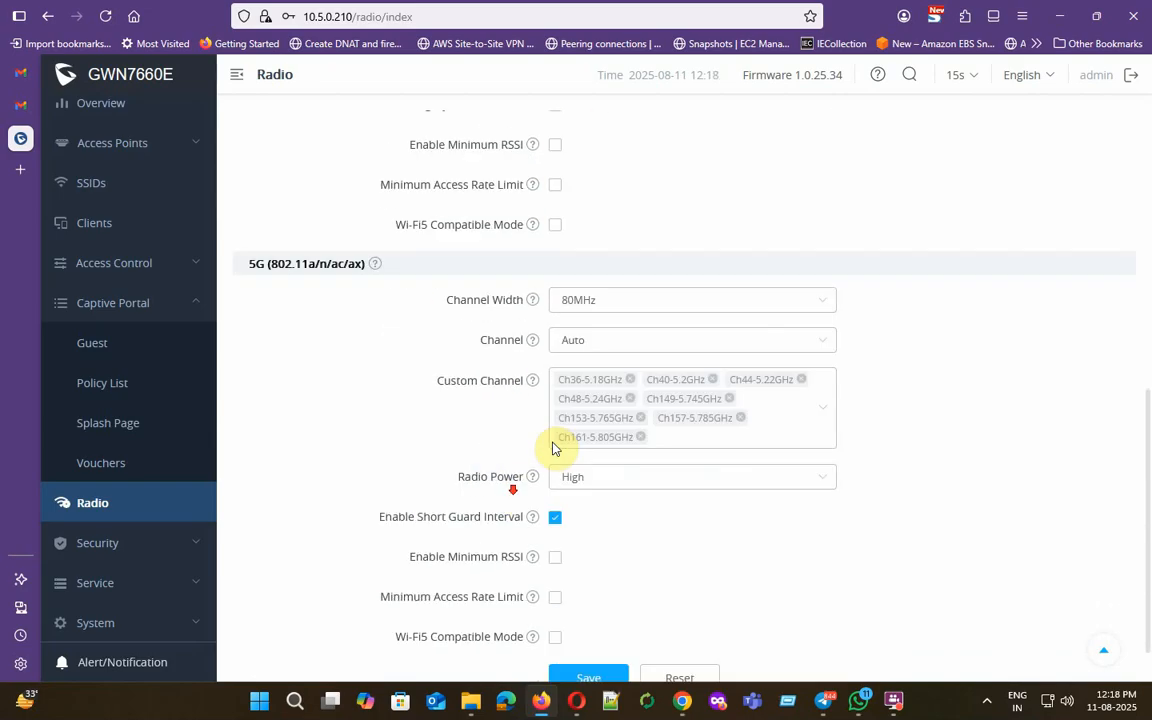
{"action": "left_click", "coordinate": [587, 300]}
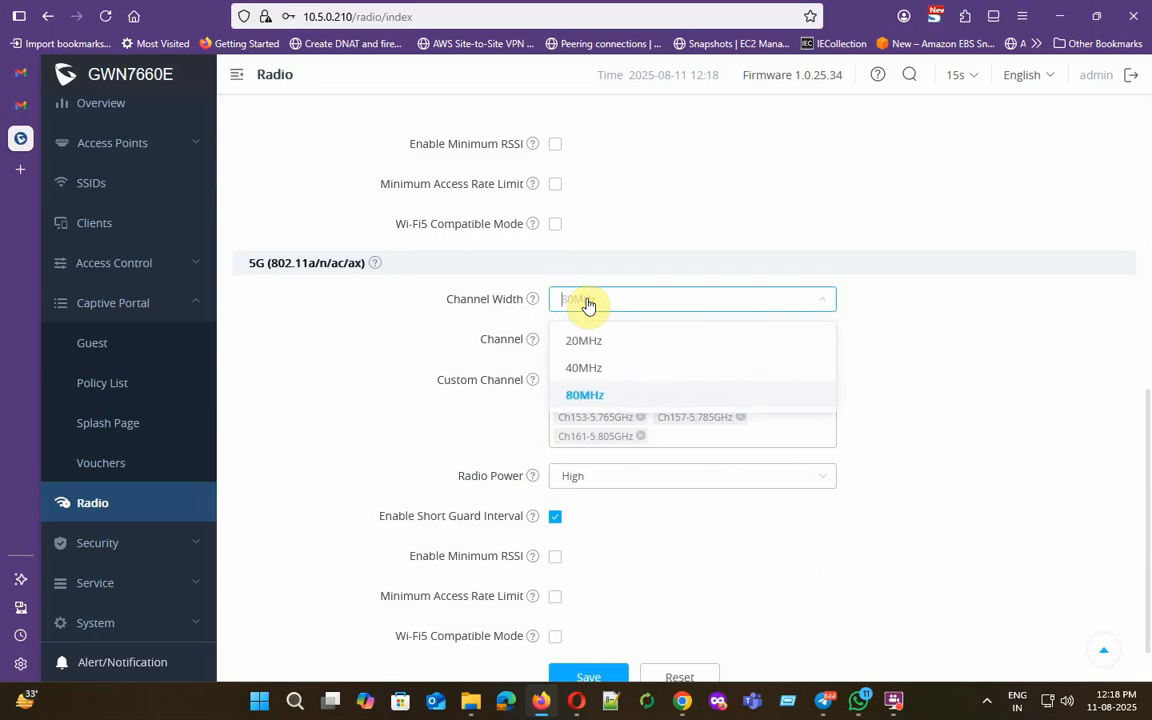
{"action": "left_click", "coordinate": [724, 252]}
{"action": "scroll", "coordinate": [640, 265], "scroll_direction": "up", "scroll_amount": 4}
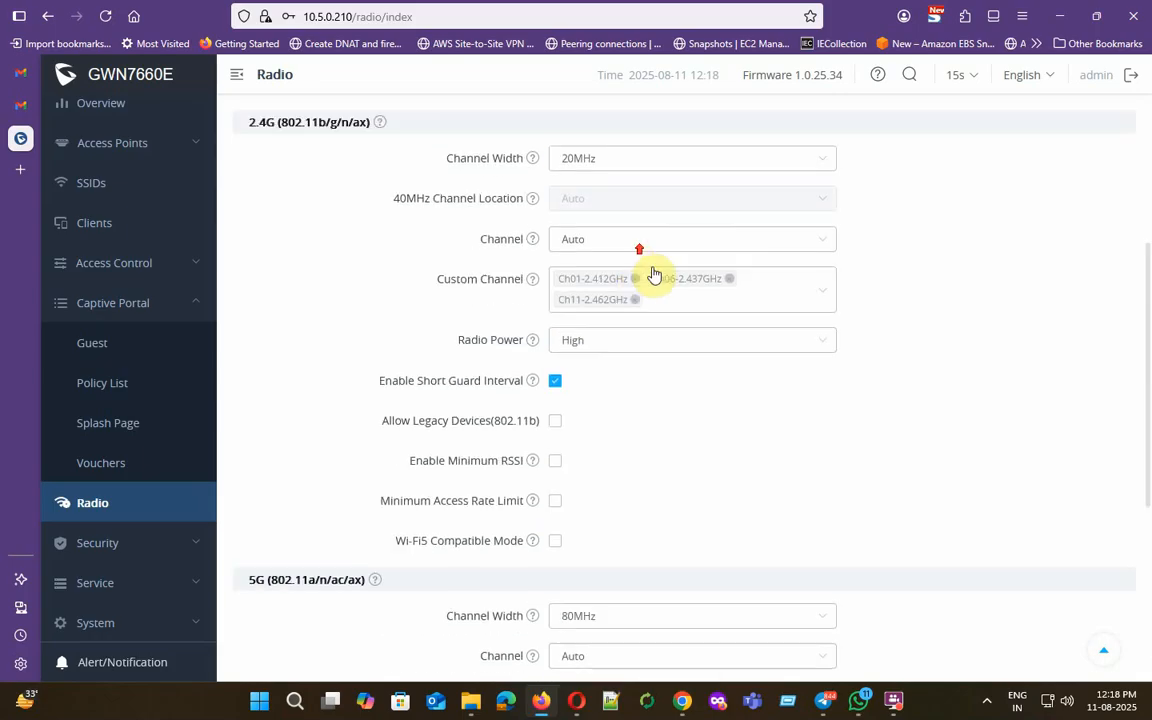
{"action": "left_click", "coordinate": [685, 170]}
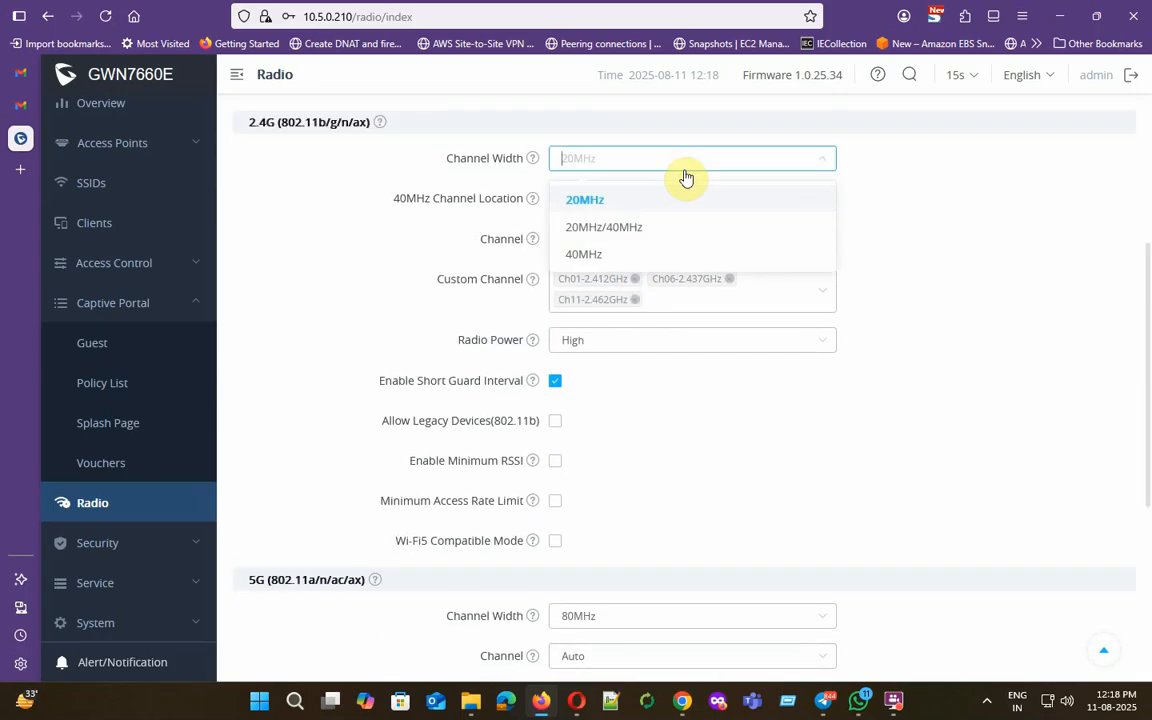
{"action": "left_click", "coordinate": [699, 432]}
{"action": "scroll", "coordinate": [620, 452], "scroll_direction": "down", "scroll_amount": 4}
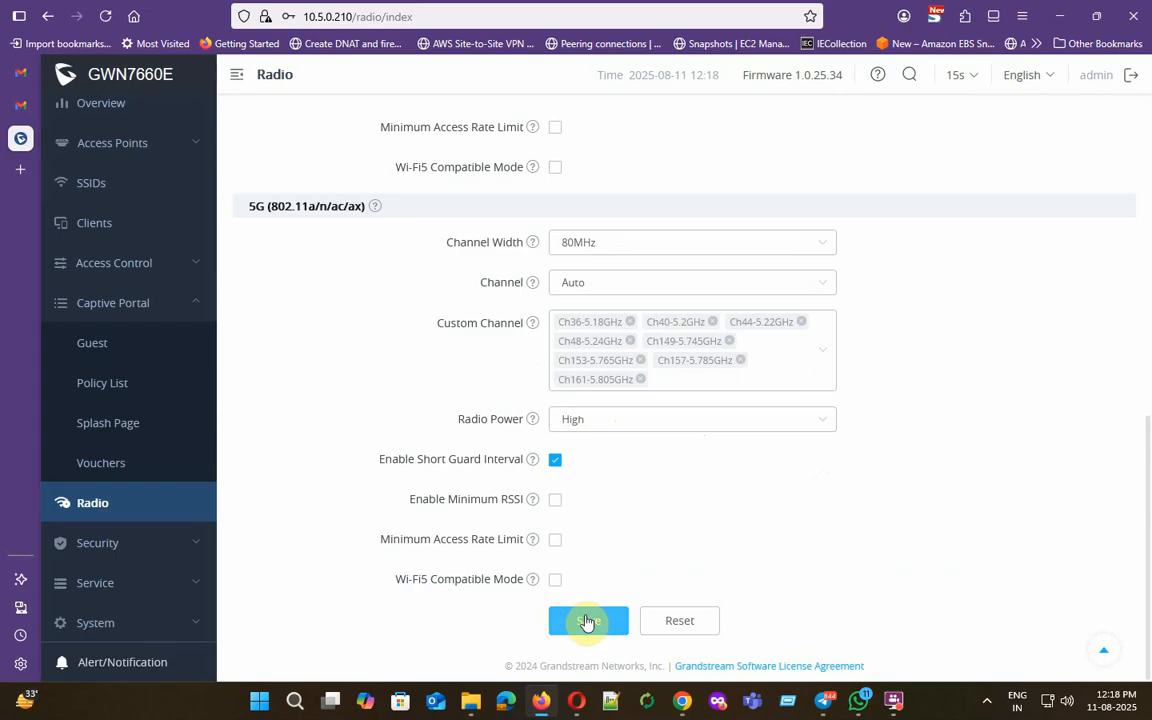
- Review the Rogue AP detection settings, including the countermeasure levels, and check the list of detected access points
{"action": "left_click", "coordinate": [108, 548]}
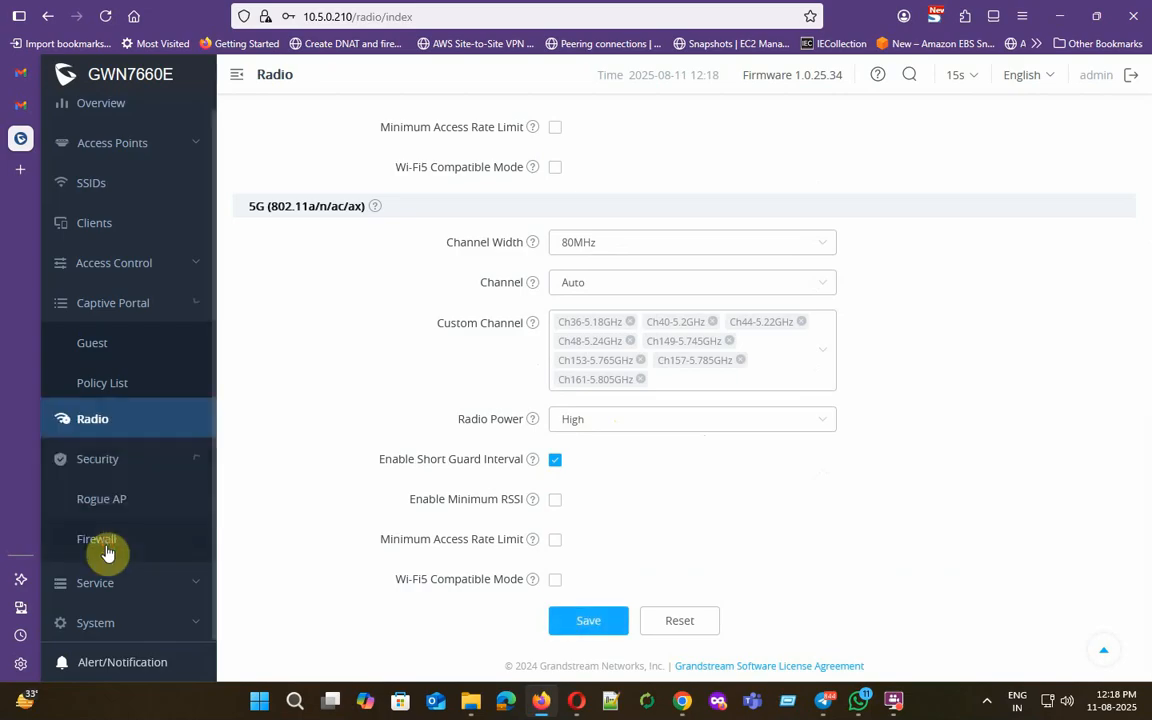
{"action": "left_click", "coordinate": [108, 428]}
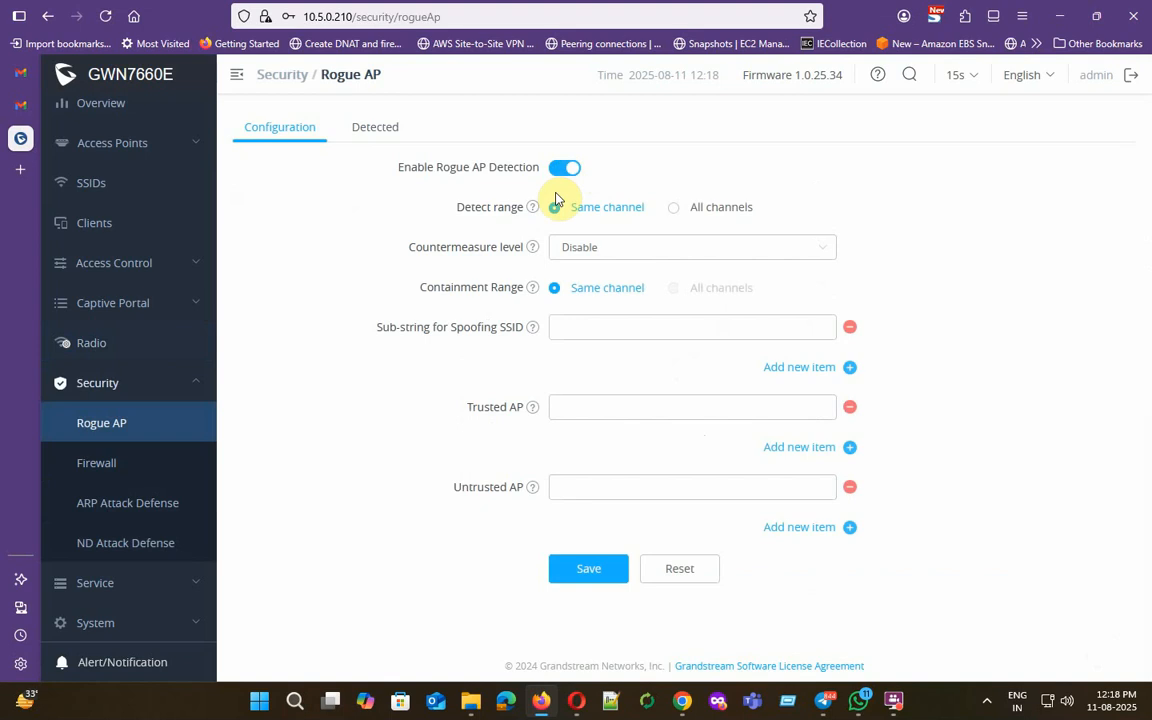
{"action": "left_click", "coordinate": [622, 246]}
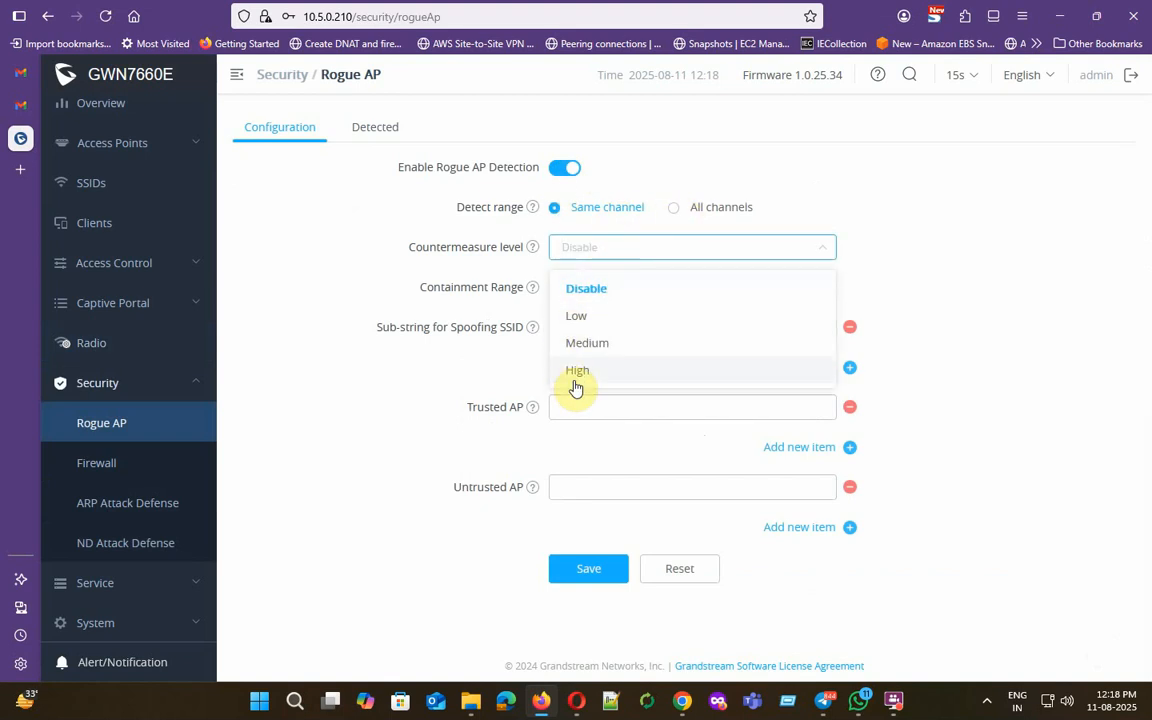
{"action": "left_click", "coordinate": [923, 248]}
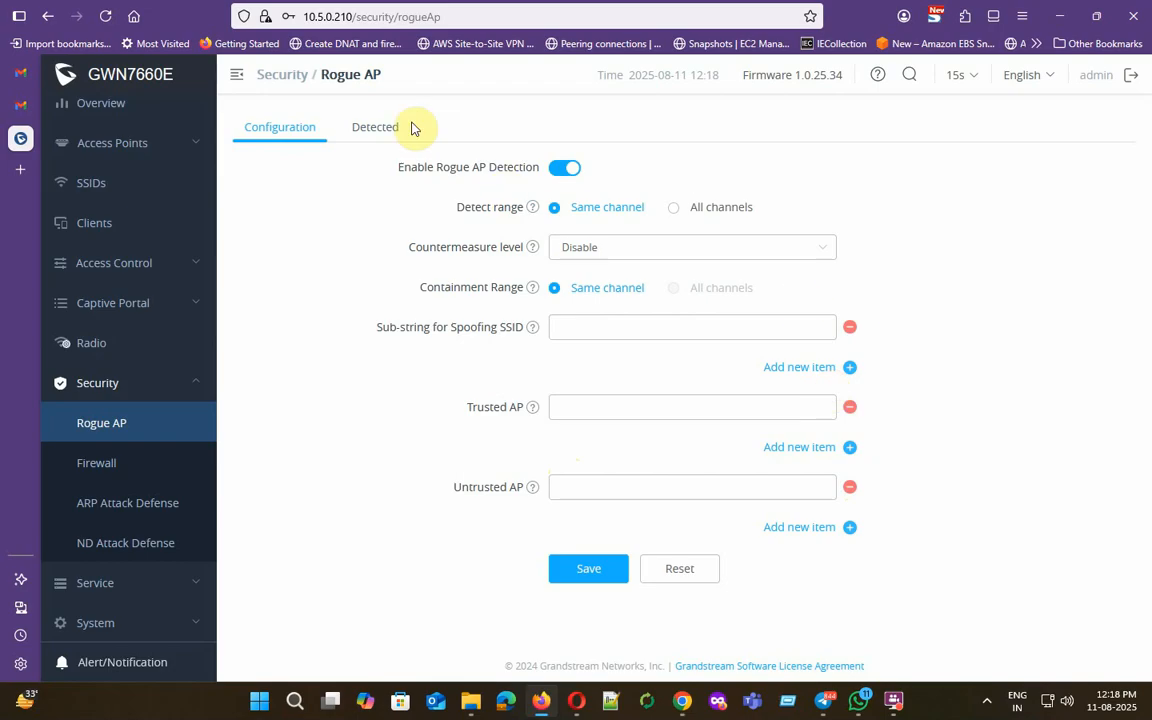
{"action": "left_click", "coordinate": [356, 128]}
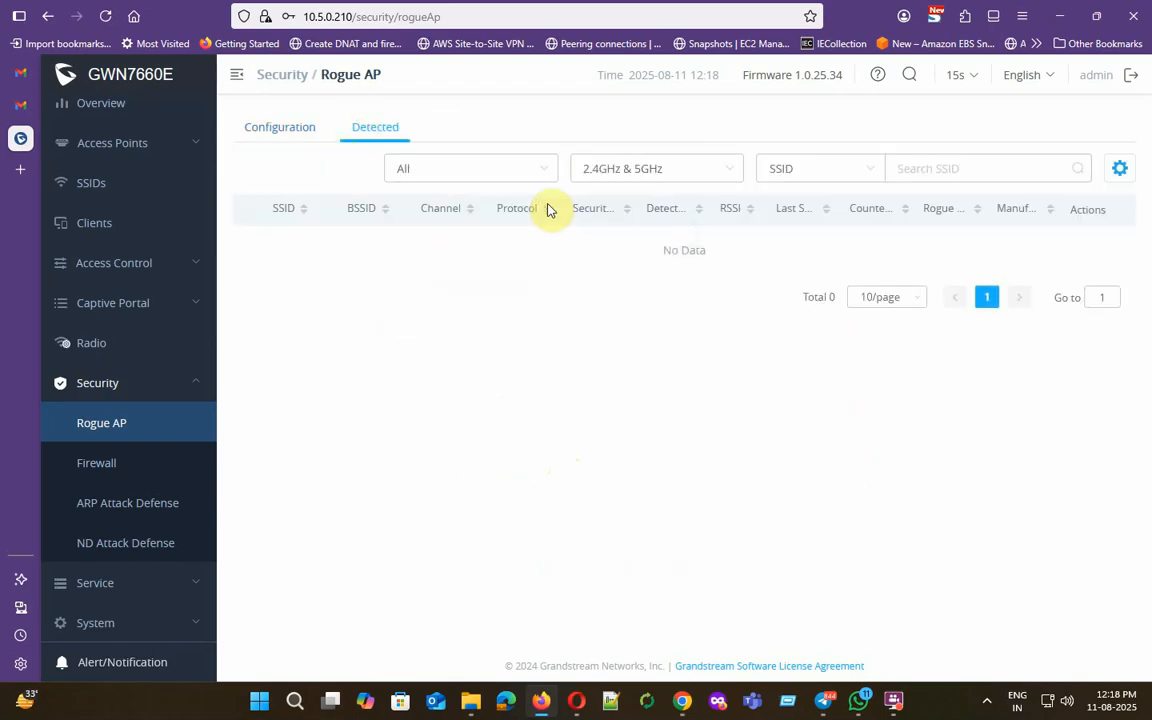
{"action": "left_click", "coordinate": [278, 136]}
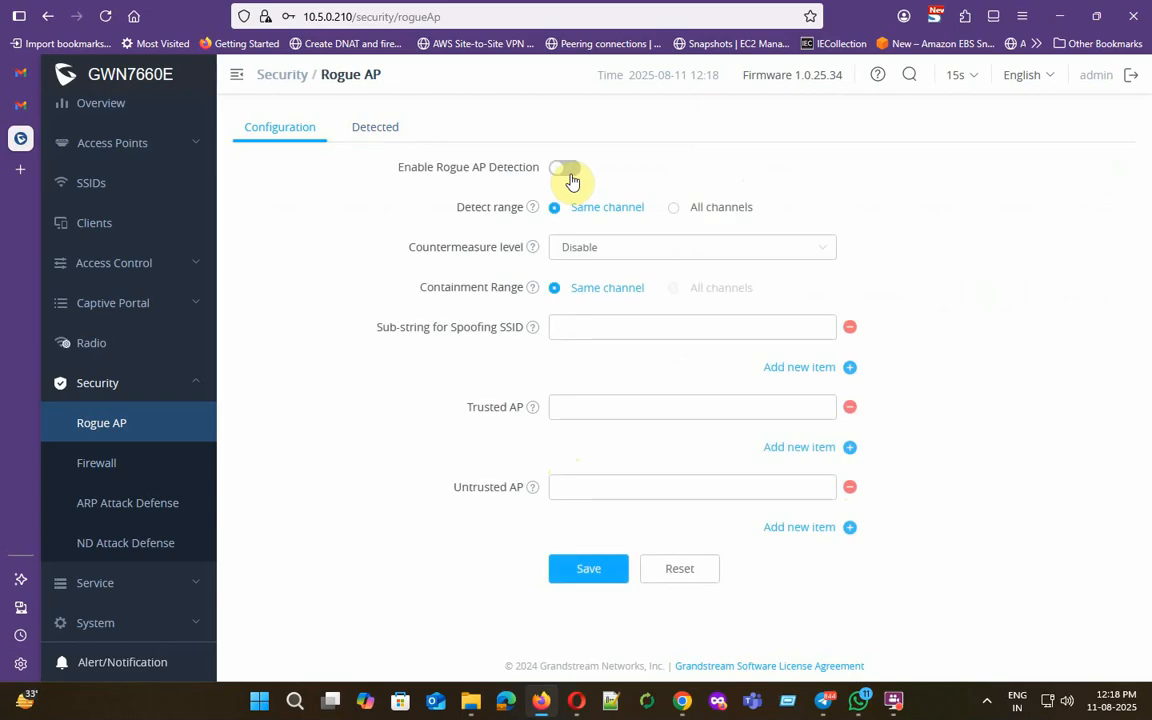
- Review the protocol, policy, destination and SSID options for a new outbound firewall rule, and cancel without saving
{"action": "left_click", "coordinate": [100, 463]}
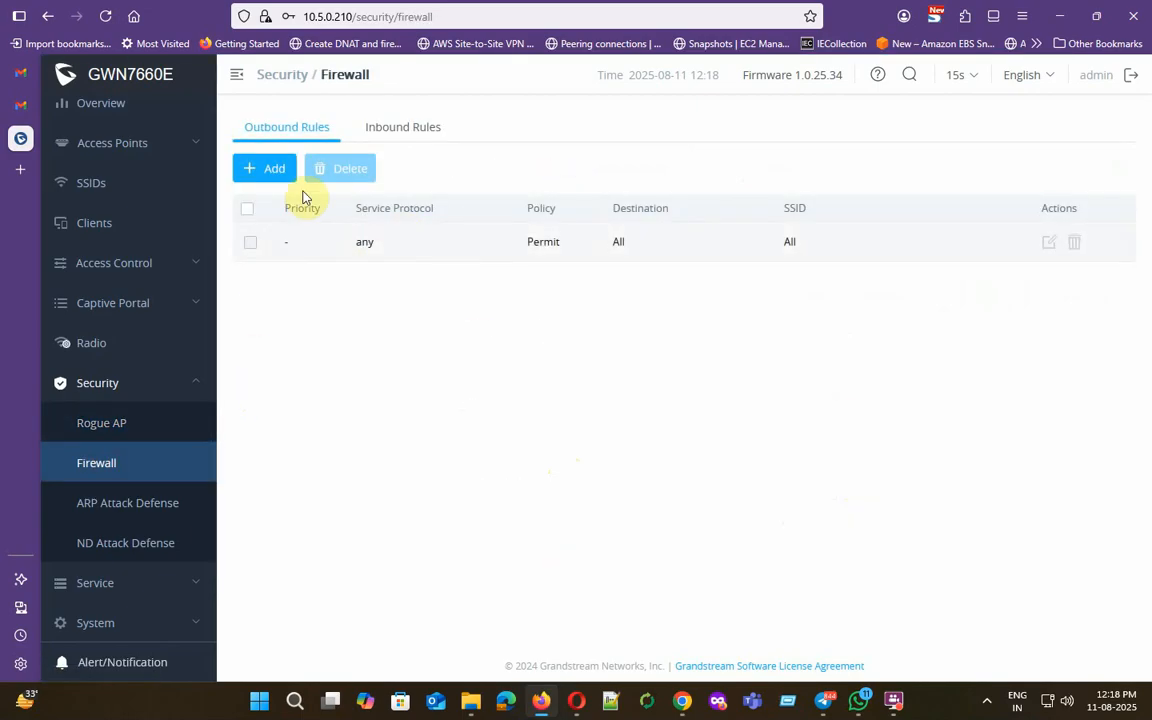
{"action": "left_click", "coordinate": [280, 171]}
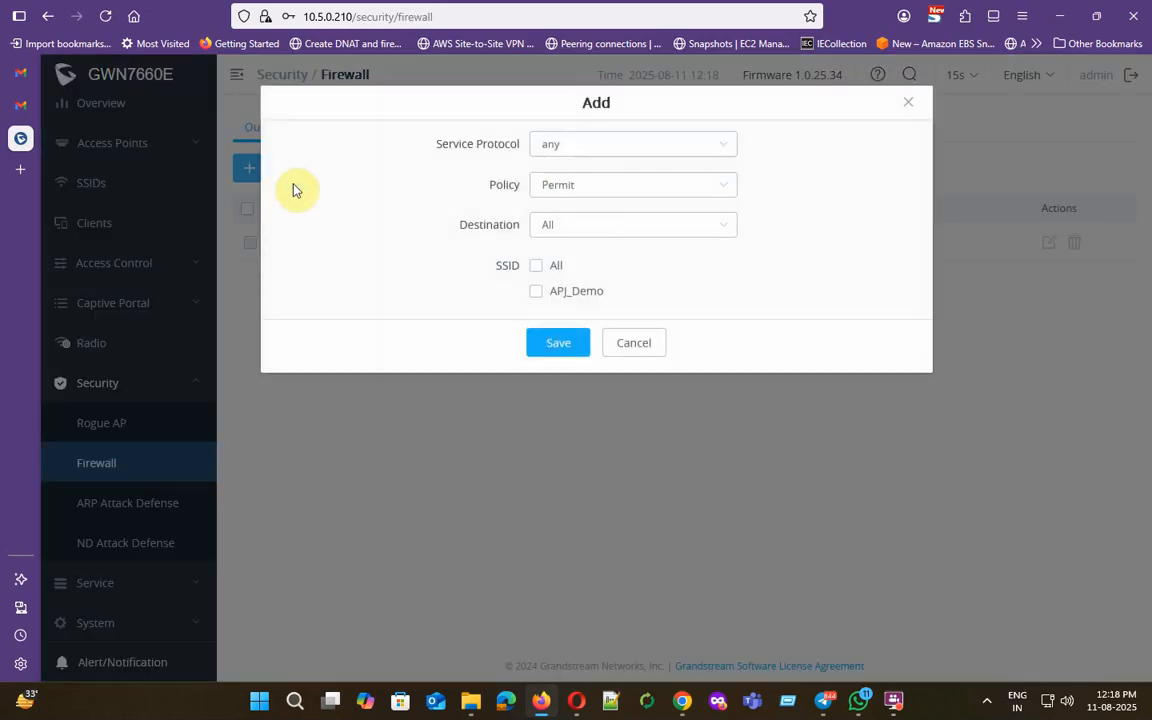
{"action": "left_click", "coordinate": [540, 153]}
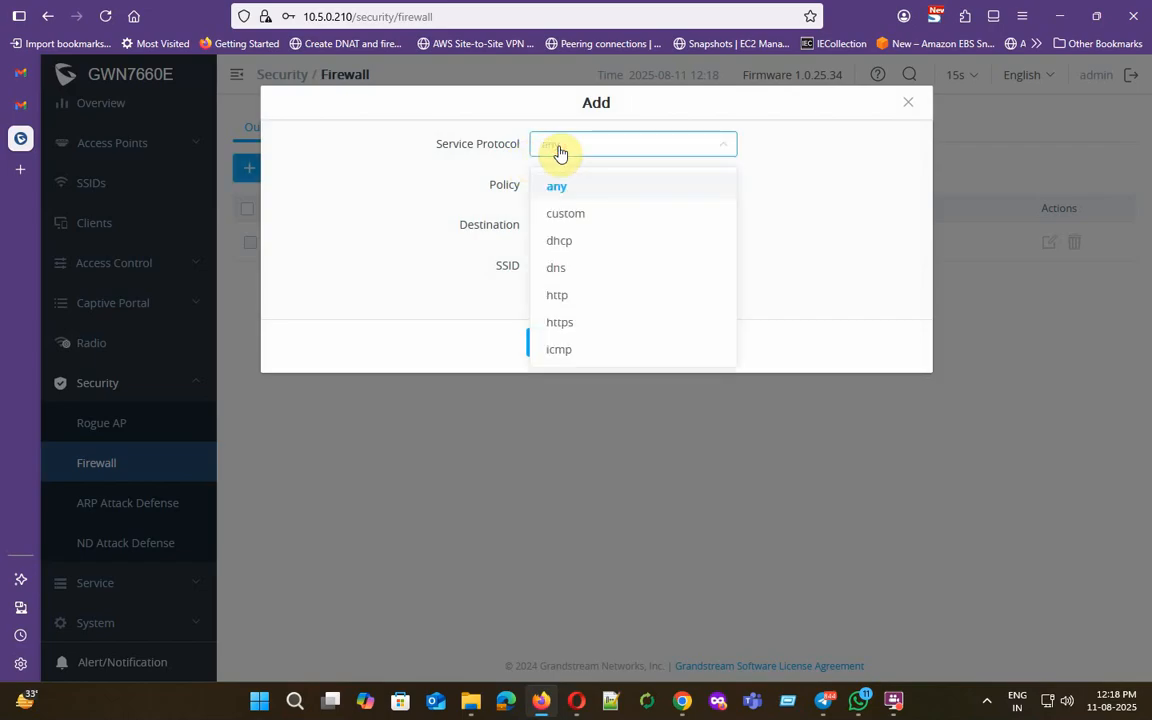
{"action": "left_click", "coordinate": [575, 186]}
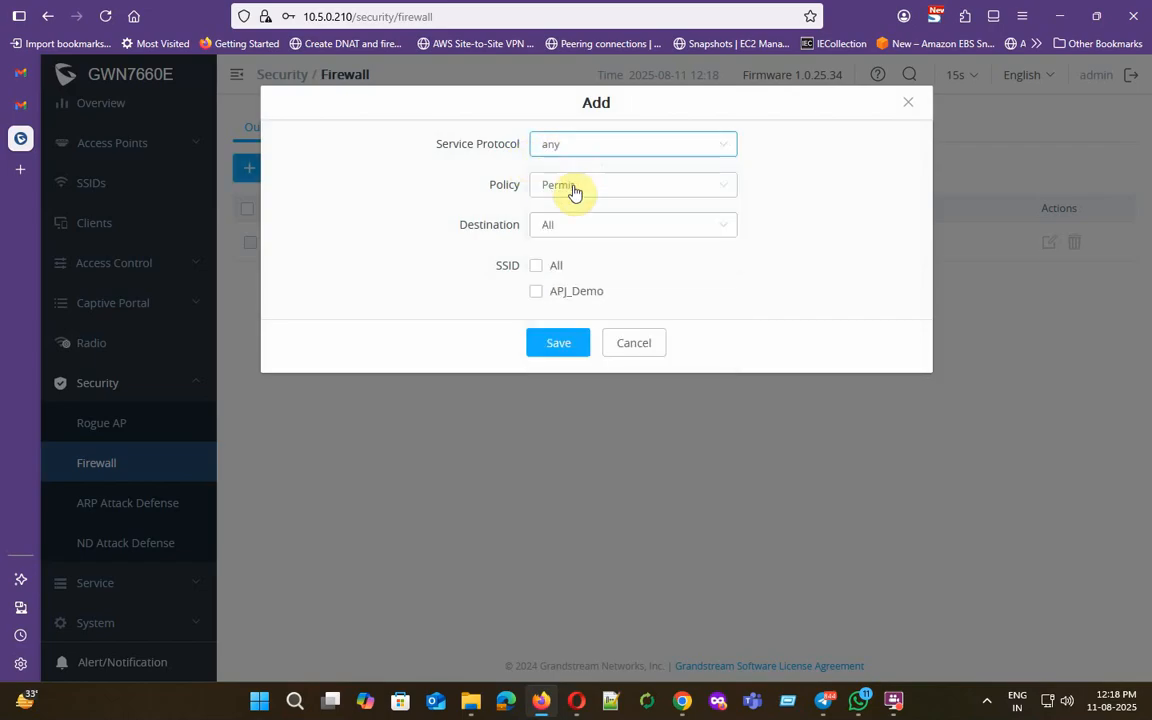
{"action": "left_click", "coordinate": [575, 190]}
{"action": "left_click", "coordinate": [565, 222]}
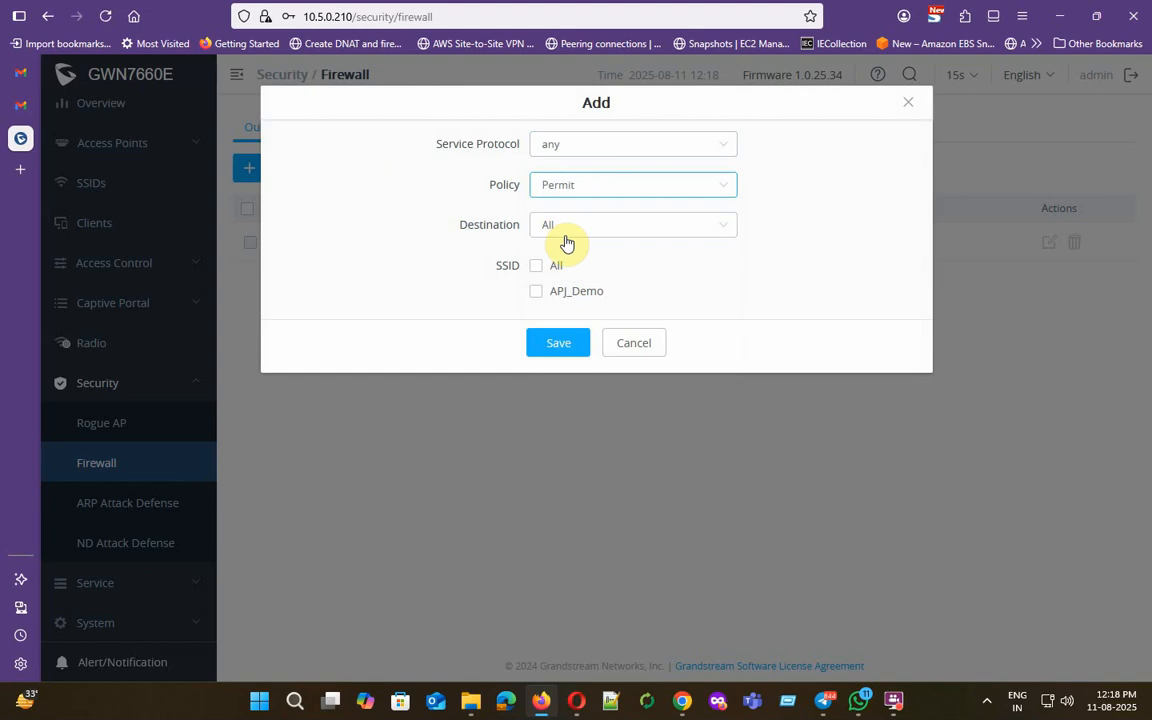
{"action": "left_click", "coordinate": [574, 230]}
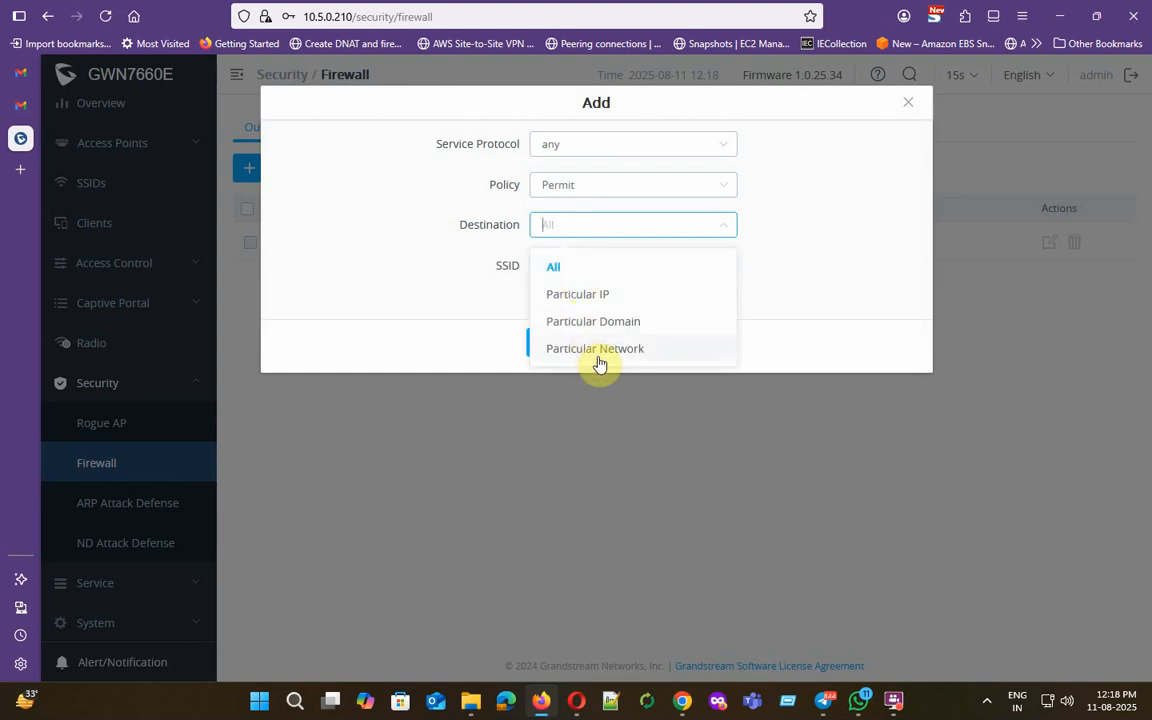
{"action": "left_click", "coordinate": [818, 278]}
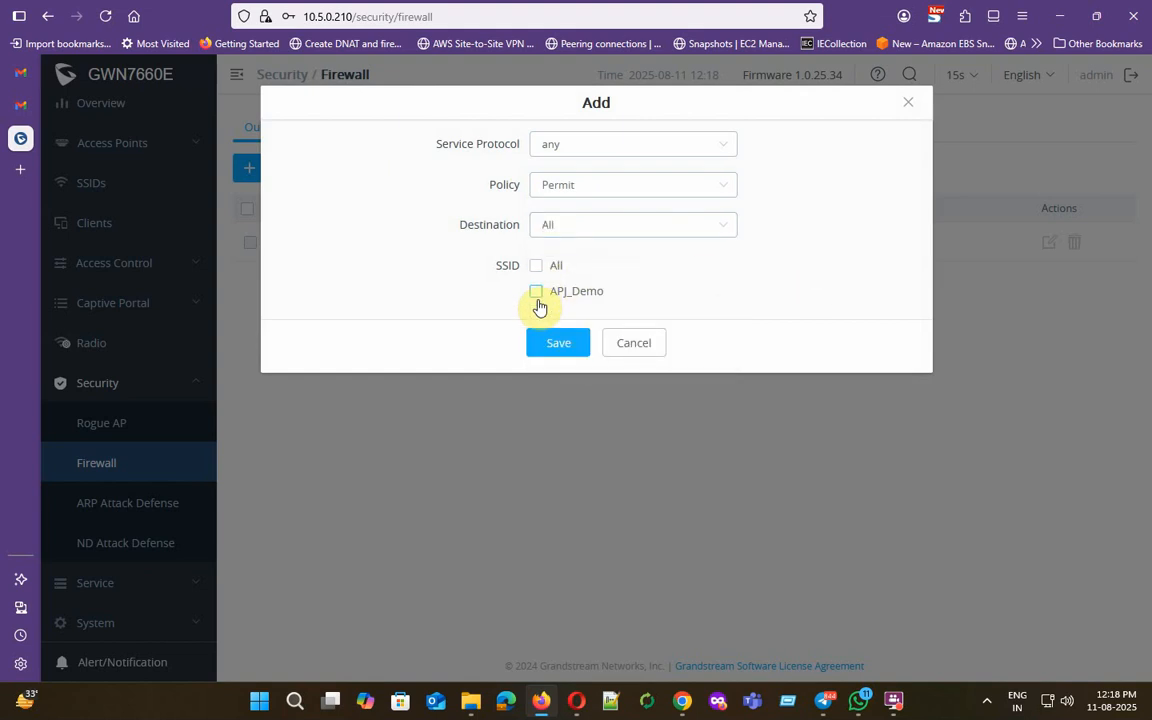
{"action": "left_click", "coordinate": [645, 346]}
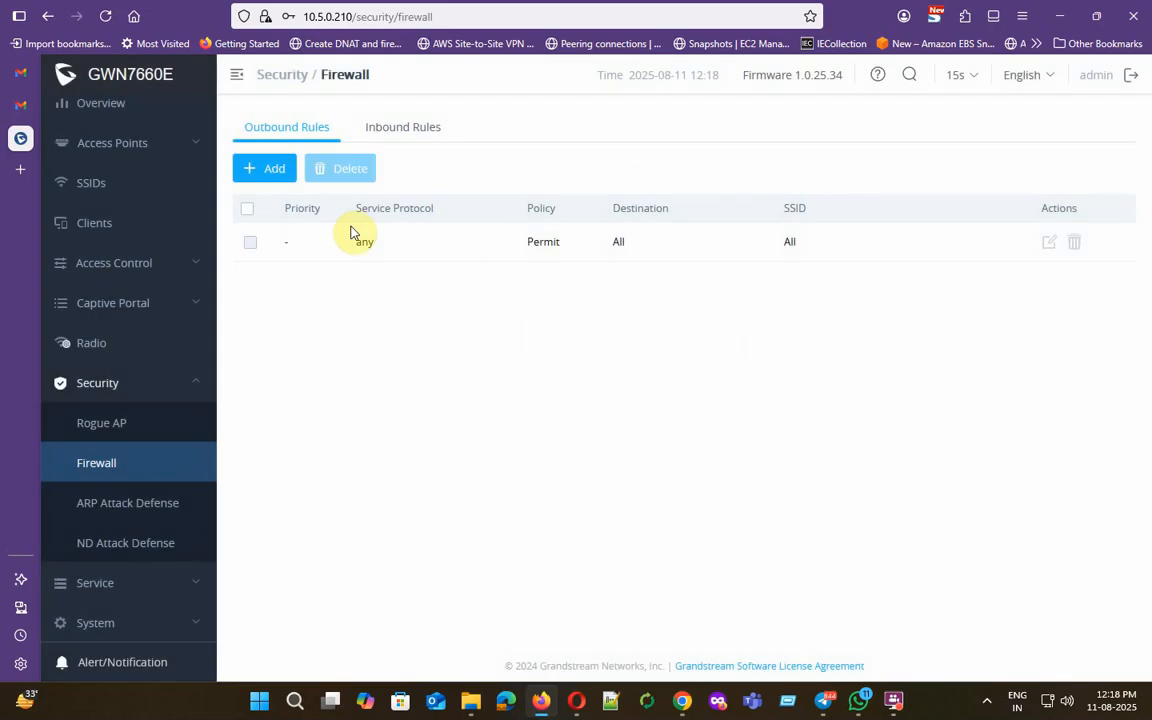
- Review the protocol, policy, source and destination options for a new inbound firewall rule, and cancel without saving
{"action": "left_click", "coordinate": [390, 132]}
{"action": "left_click", "coordinate": [277, 176]}
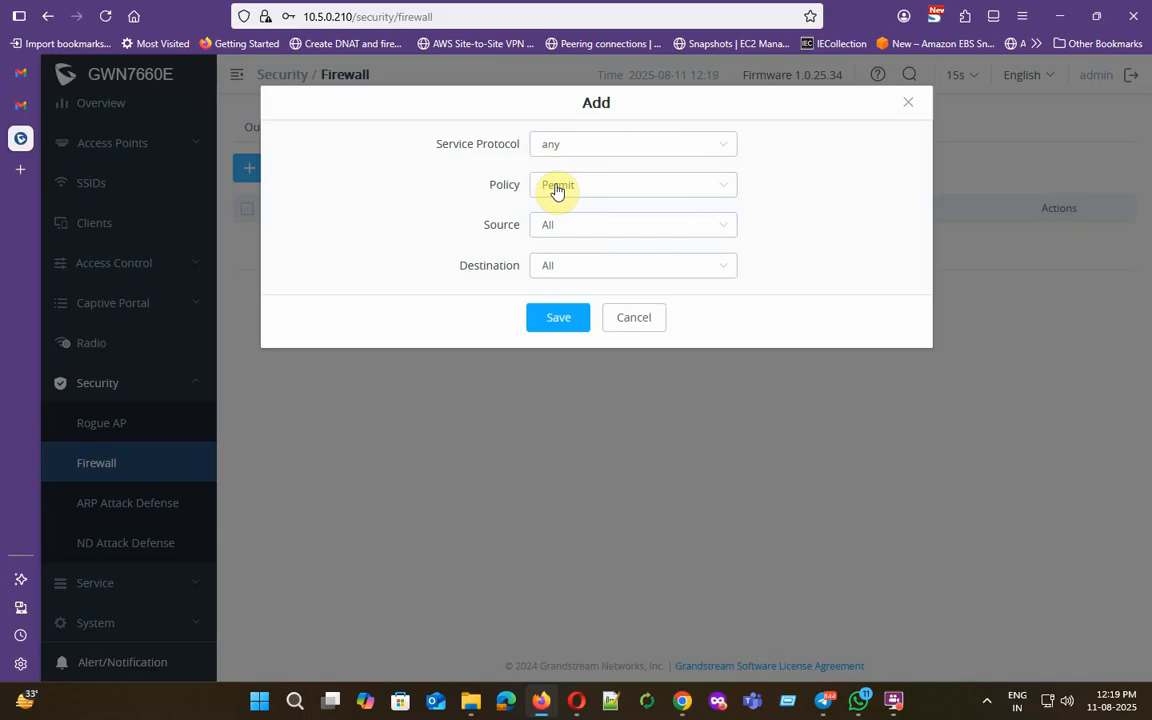
{"action": "left_click", "coordinate": [555, 186]}
{"action": "left_click", "coordinate": [556, 189]}
{"action": "left_click", "coordinate": [560, 147]}
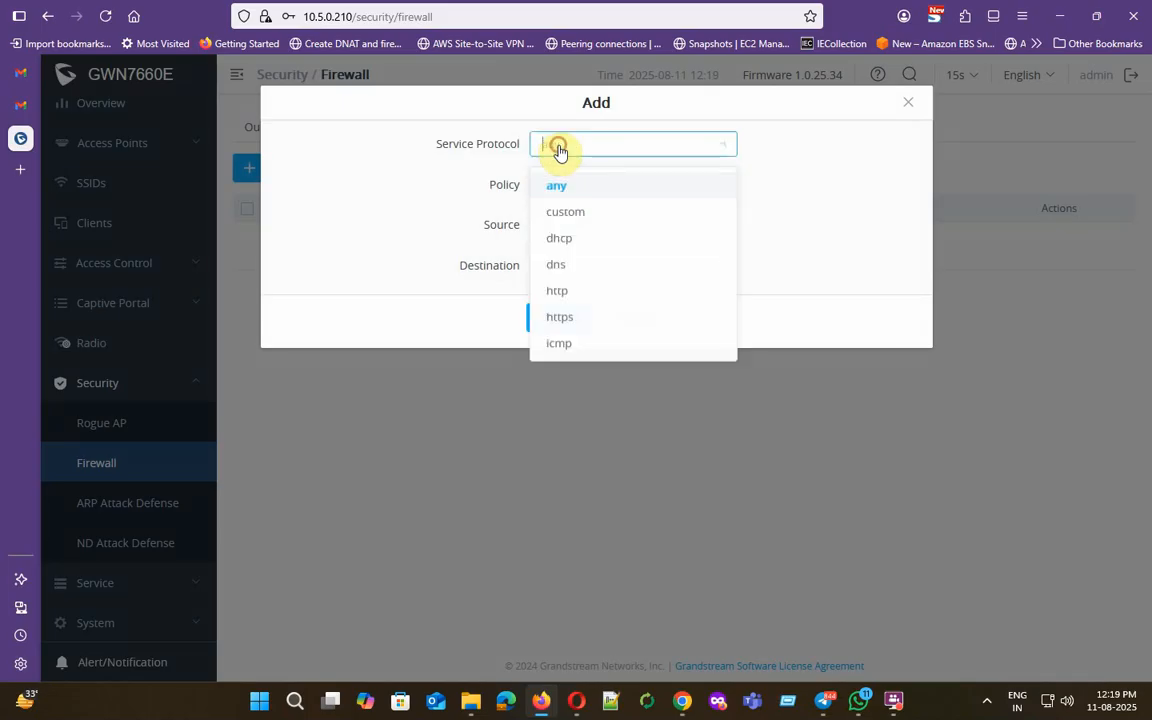
{"action": "left_click", "coordinate": [558, 150]}
{"action": "left_click", "coordinate": [557, 228]}
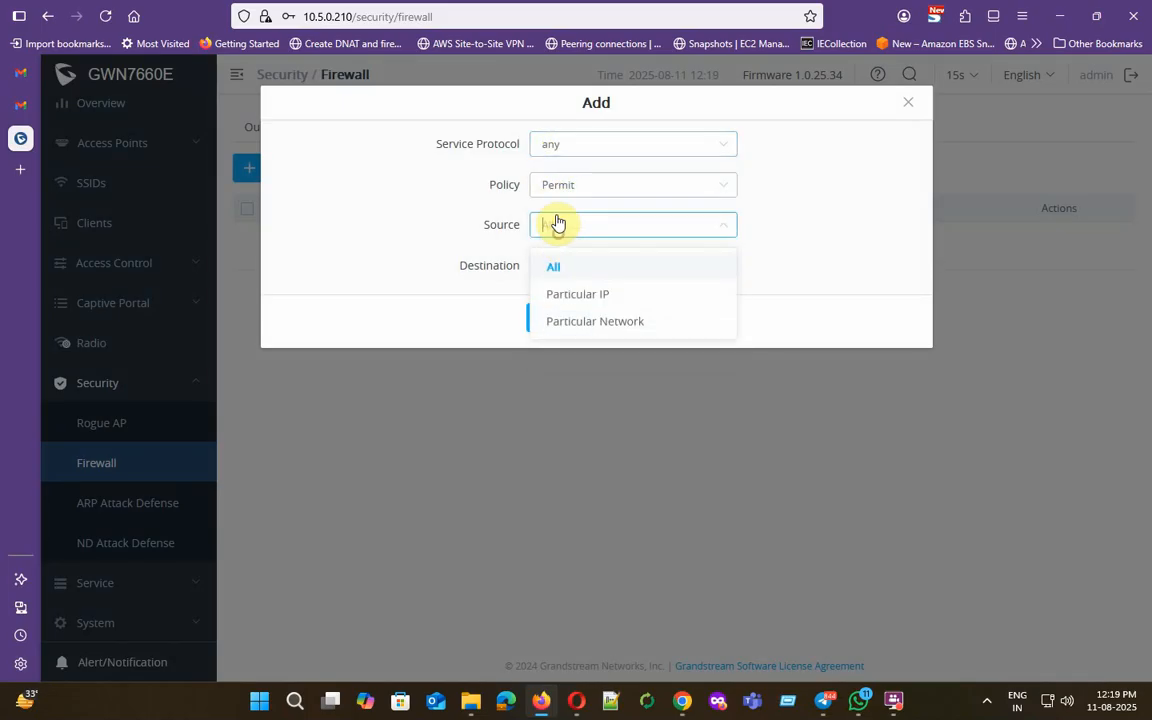
{"action": "left_click", "coordinate": [563, 186]}
{"action": "left_click", "coordinate": [570, 190]}
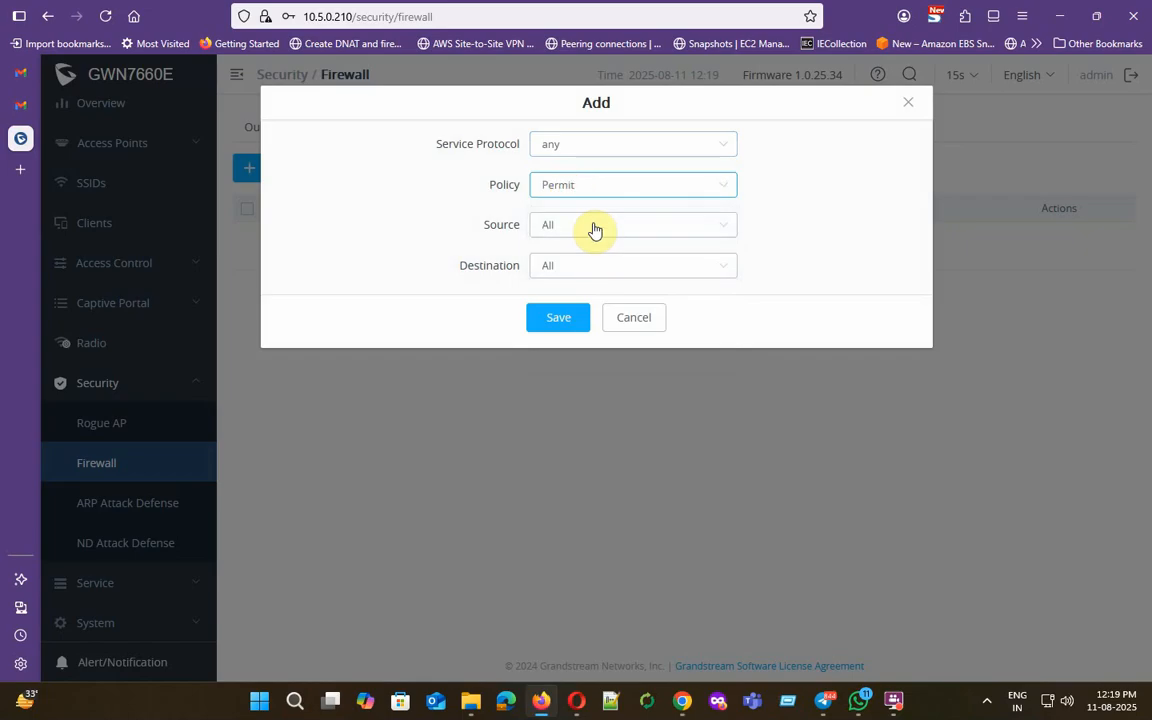
{"action": "left_click", "coordinate": [594, 227]}
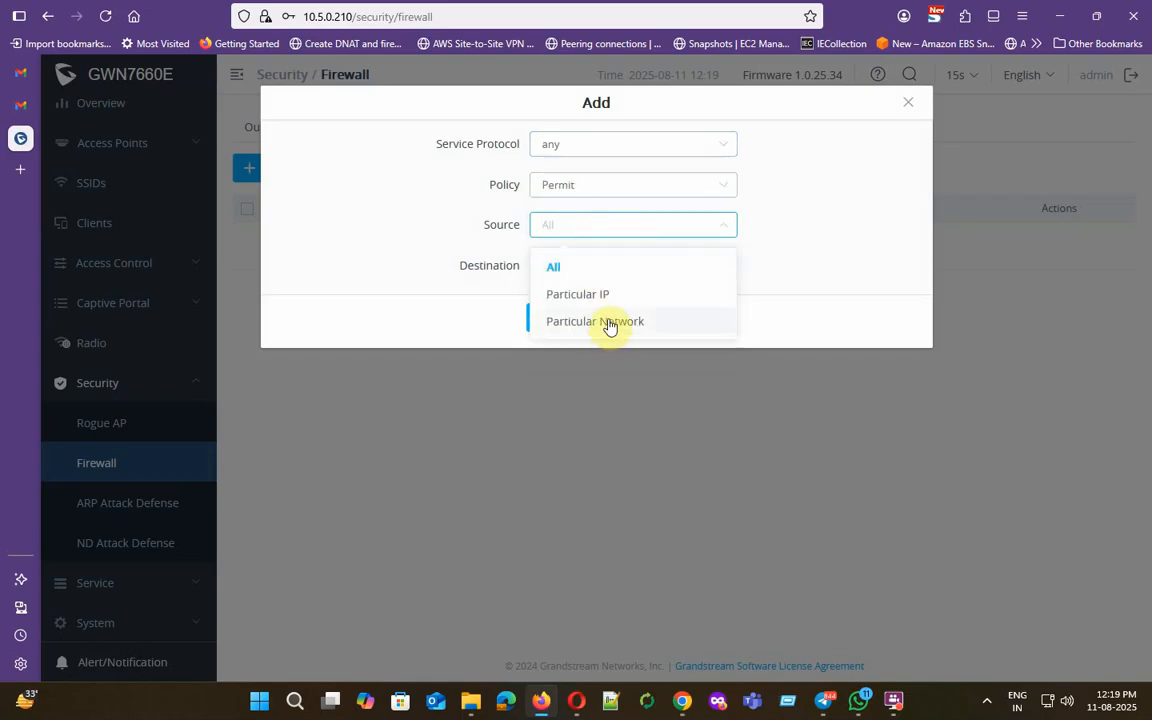
{"action": "left_click", "coordinate": [656, 230]}
{"action": "left_click", "coordinate": [588, 268]}
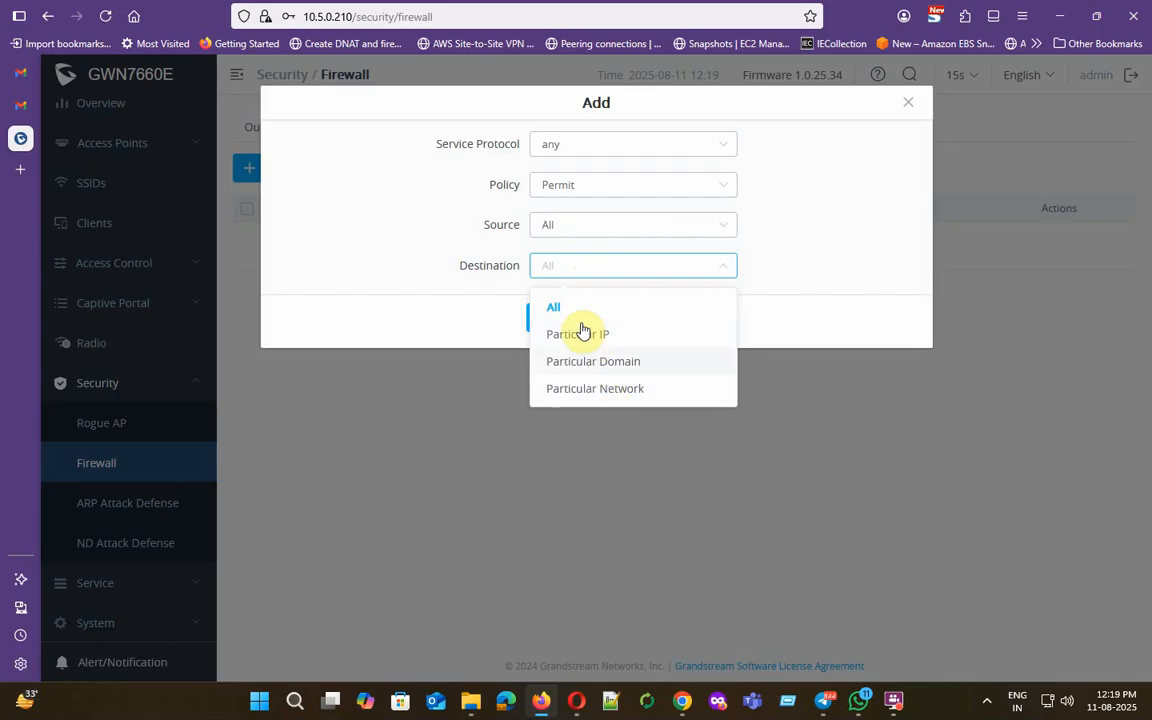
{"action": "left_click", "coordinate": [779, 264]}
{"action": "left_click", "coordinate": [633, 318]}
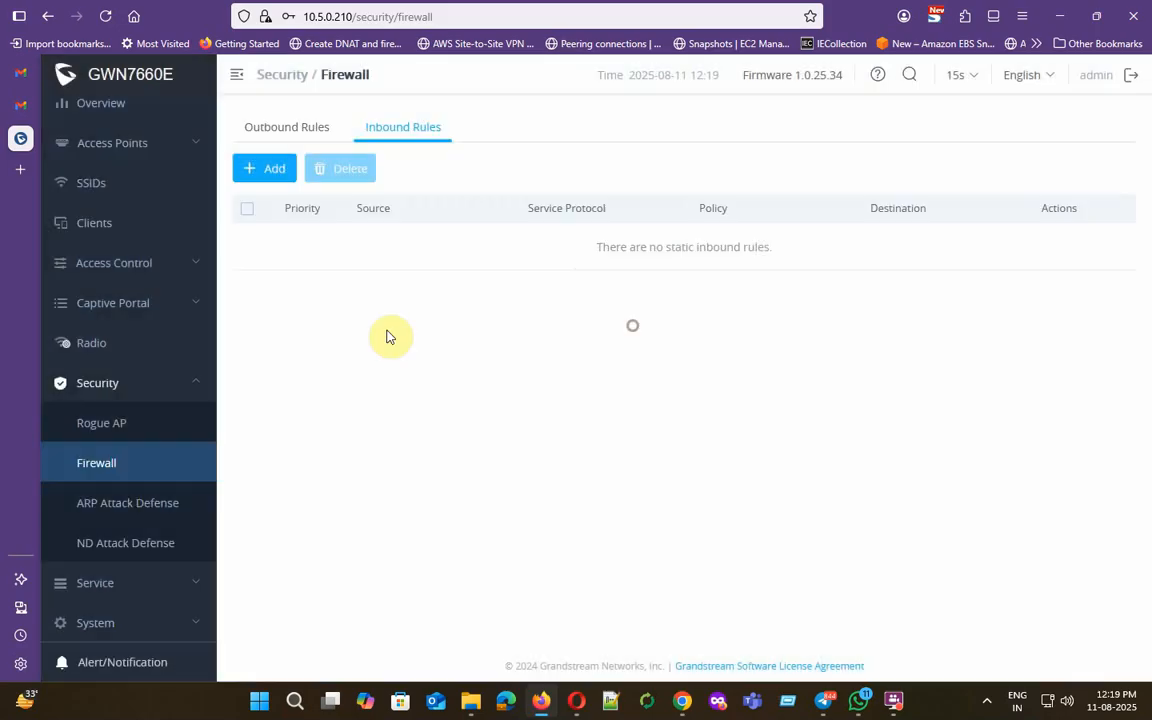
- Review the ARP Attack Defense IP-MAC binding form, cancel it without saving, and view the ARP list
{"action": "left_click", "coordinate": [162, 501]}
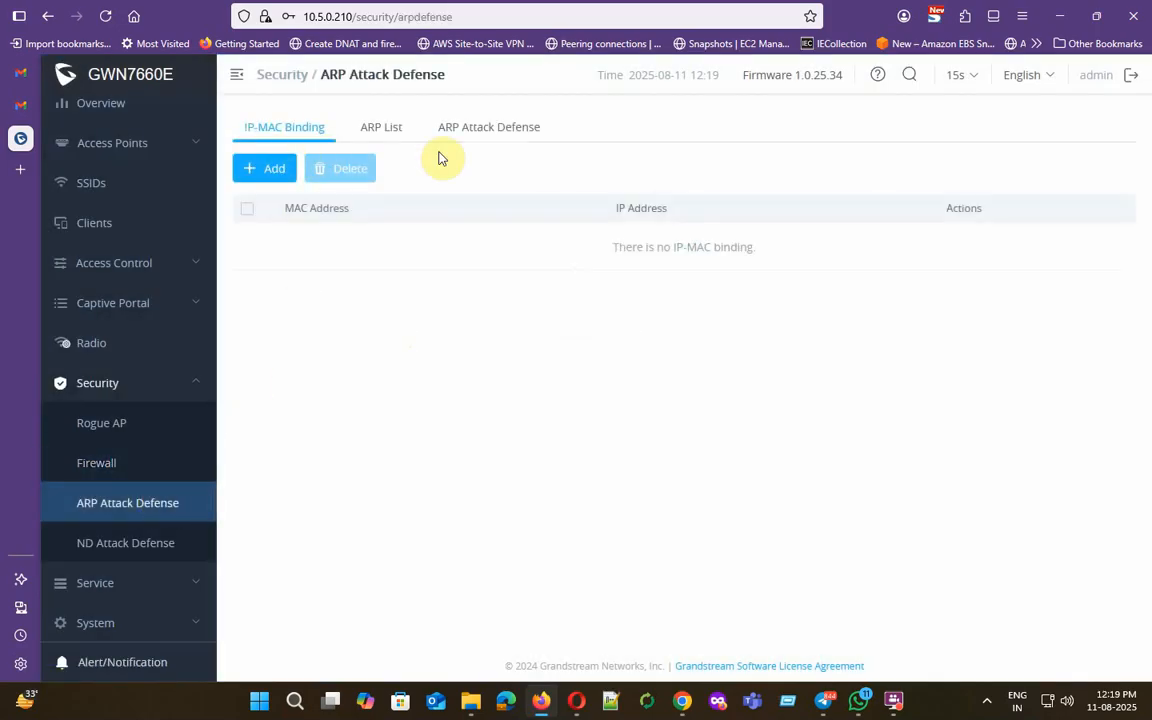
{"action": "left_click", "coordinate": [282, 172]}
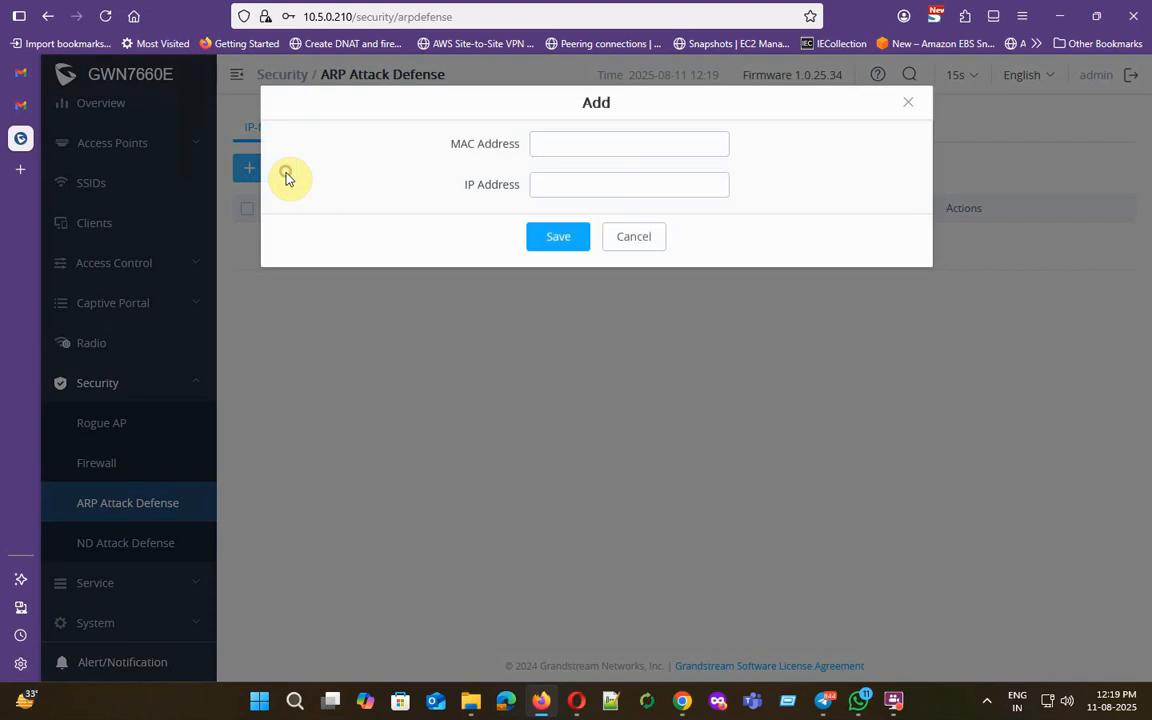
{"action": "left_click", "coordinate": [640, 240]}
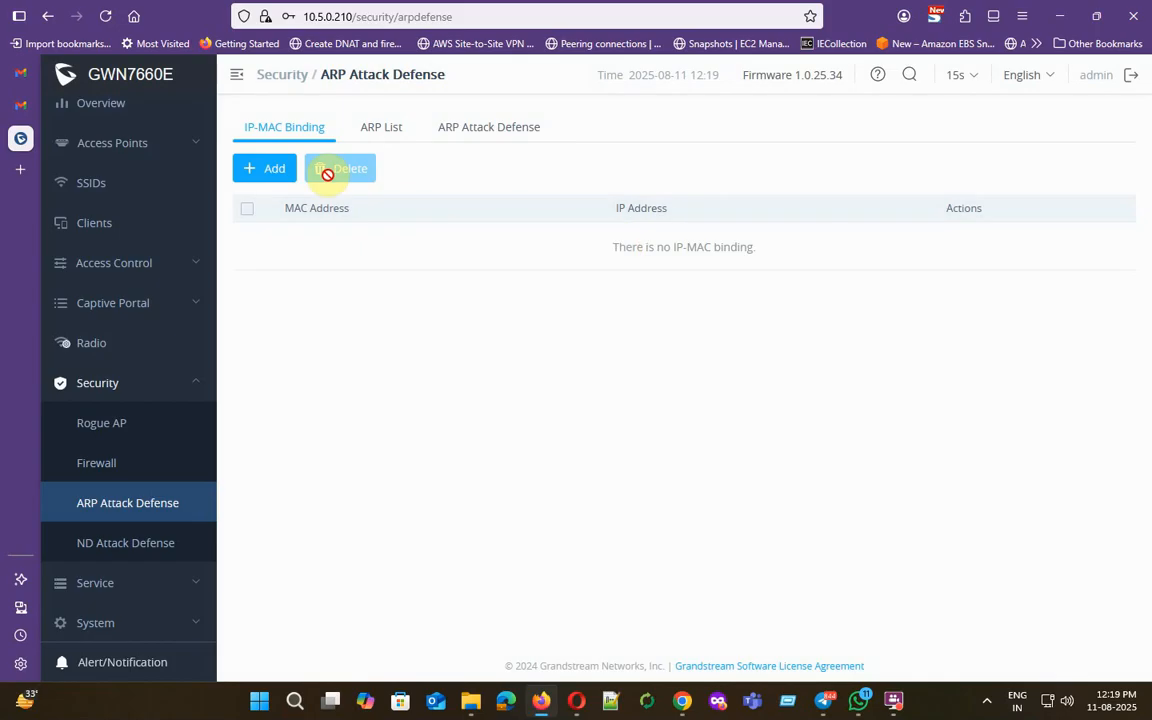
{"action": "left_click", "coordinate": [384, 139]}
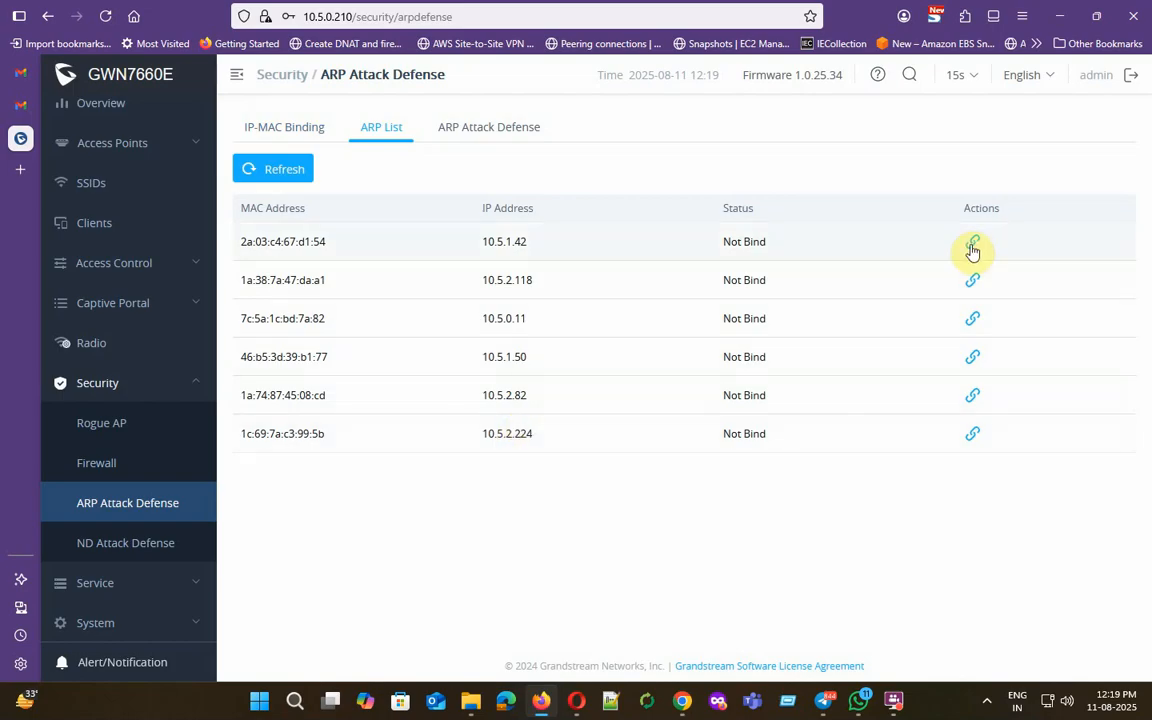
- Review the Strict ARP Learning option under ARP Attack Defense and the log and source MAC consistency options under ND Attack Defense
{"action": "left_click", "coordinate": [470, 133]}
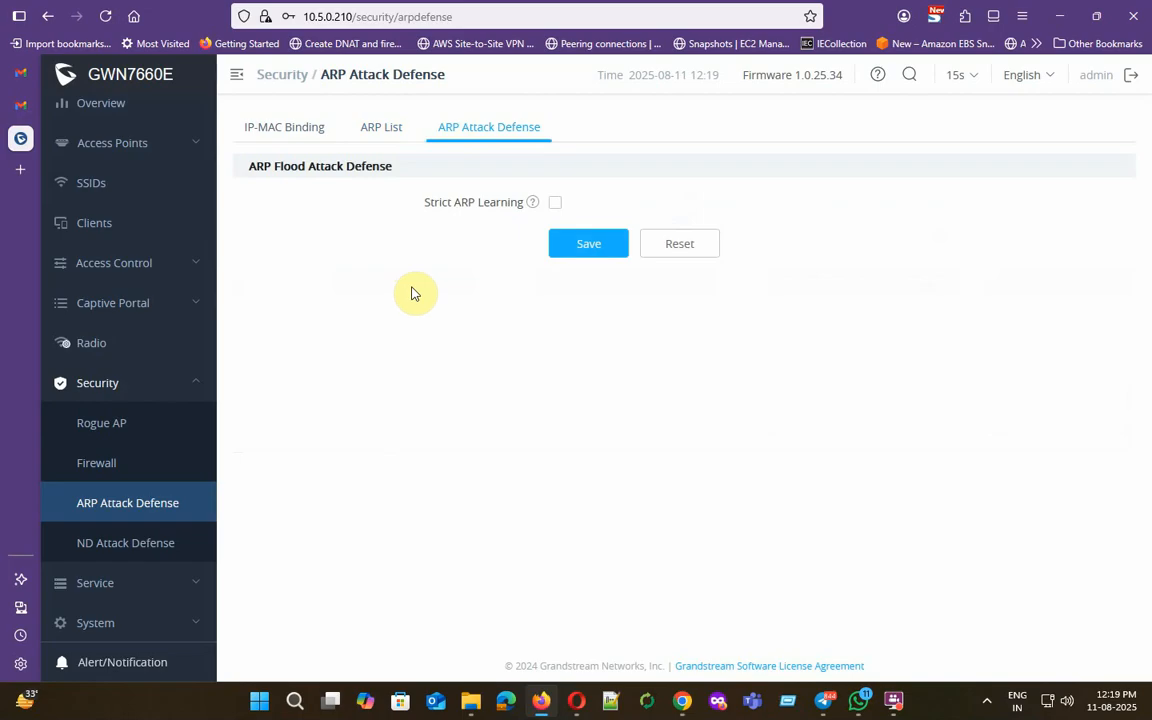
{"action": "mouse_move", "coordinate": [536, 209]}
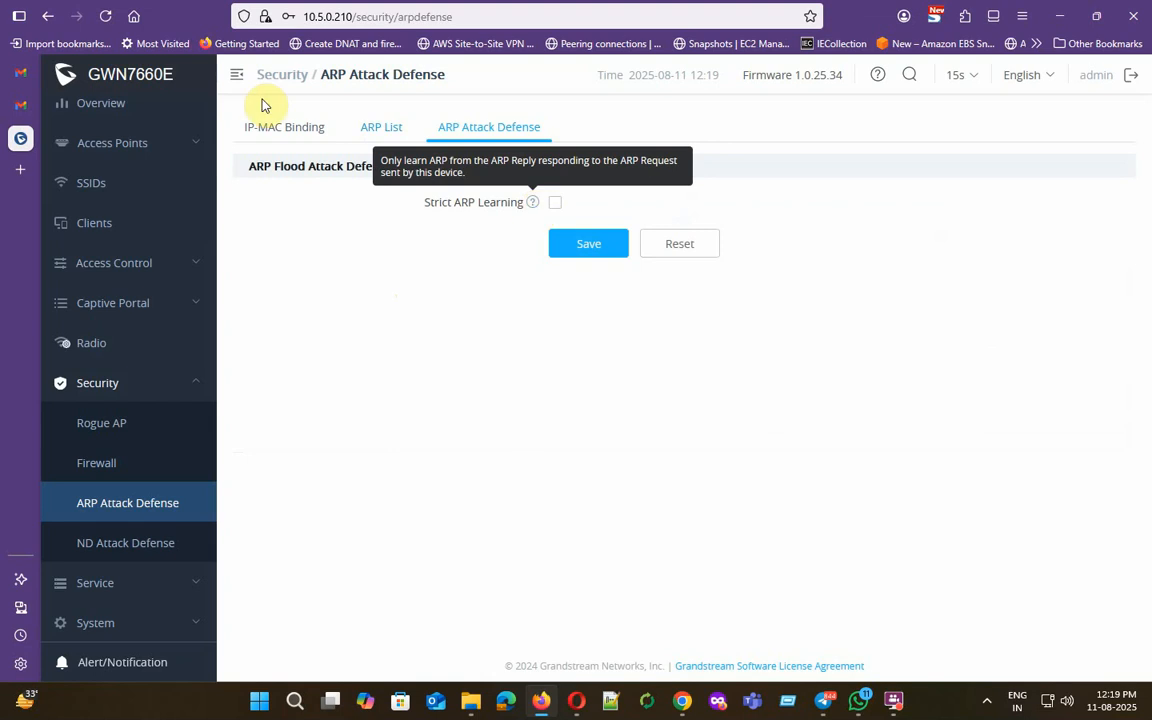
{"action": "left_click", "coordinate": [278, 135]}
{"action": "left_click", "coordinate": [148, 546]}
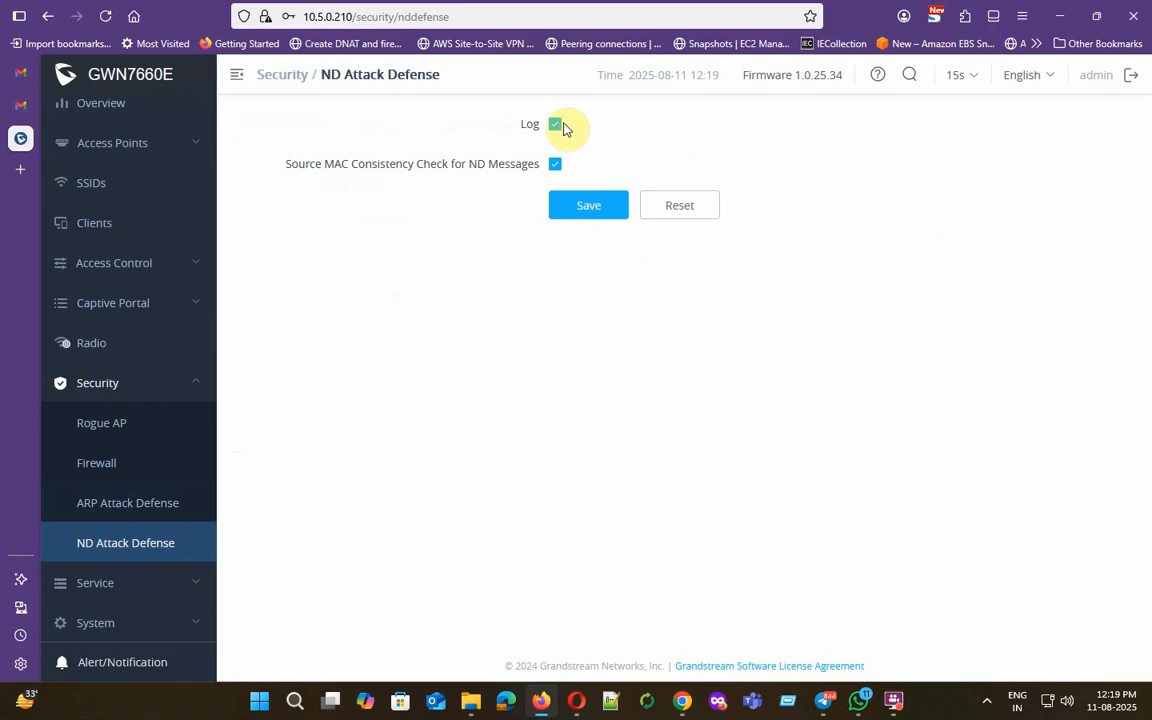
{"action": "left_click_drag", "start_coordinate": [351, 163], "coordinate": [553, 163]}
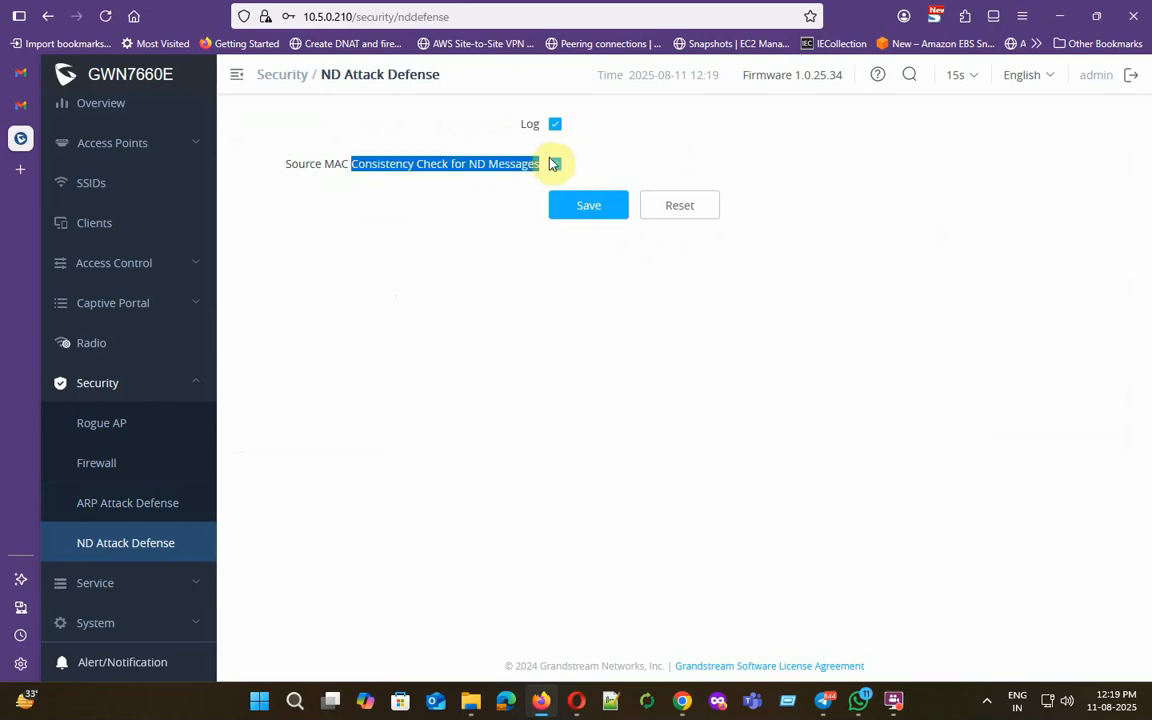
- Open the form for a new Hotspot 2.0 profile and review its general settings, including the network type options
{"action": "left_click", "coordinate": [130, 385]}
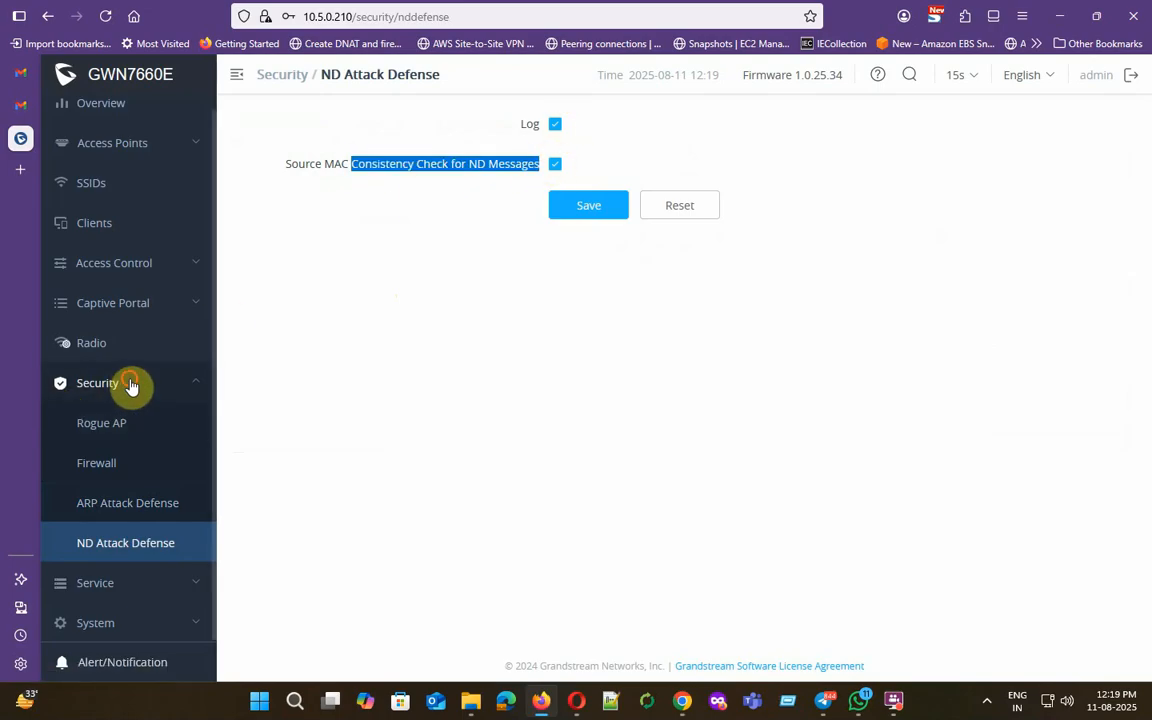
{"action": "left_click", "coordinate": [115, 446]}
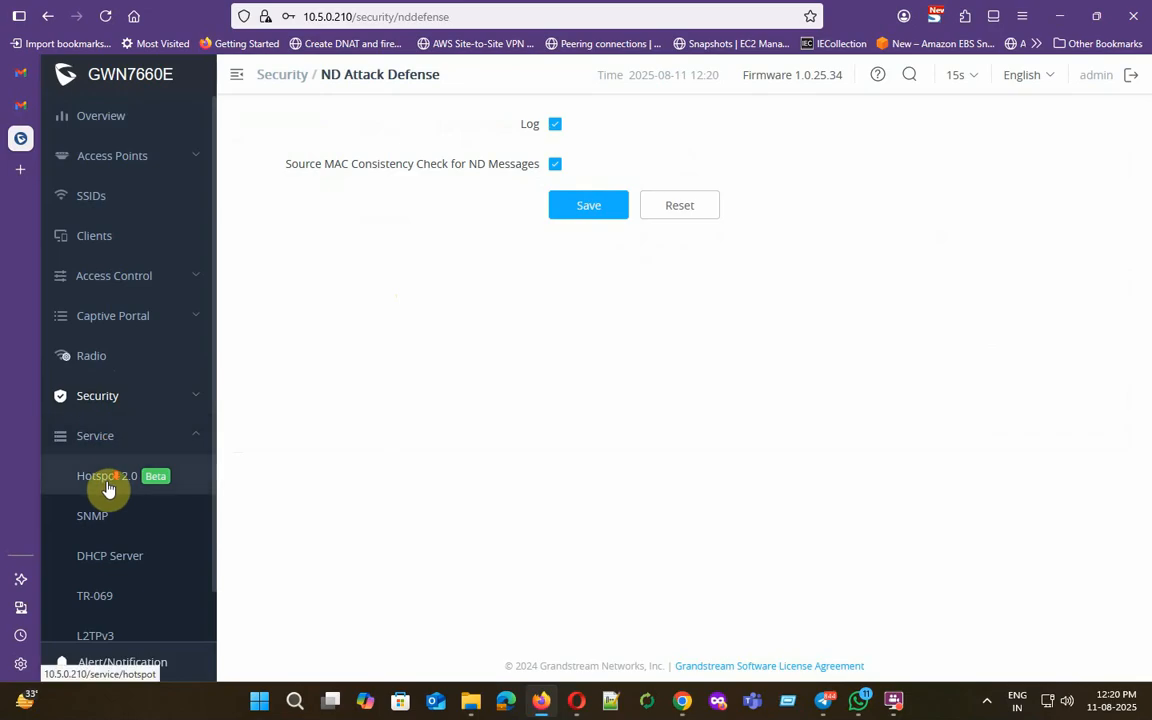
{"action": "scroll", "coordinate": [109, 488], "scroll_direction": "down", "scroll_amount": 1}
{"action": "left_click", "coordinate": [124, 437]}
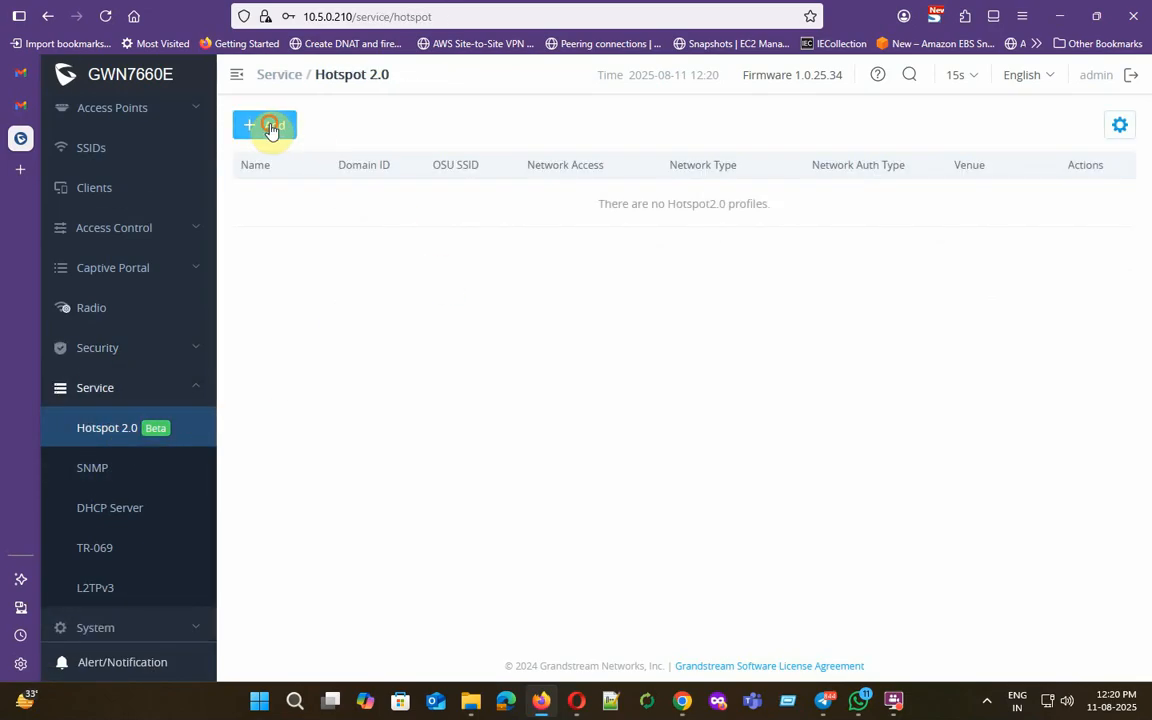
{"action": "left_click", "coordinate": [272, 125]}
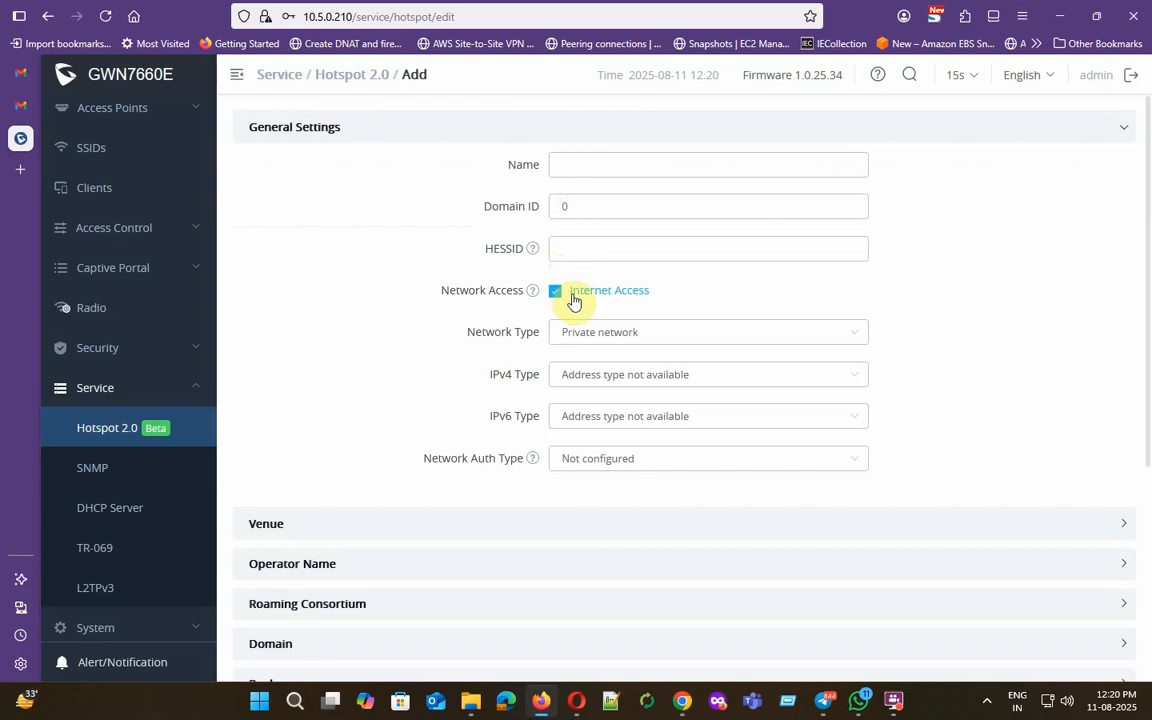
{"action": "left_click", "coordinate": [593, 334]}
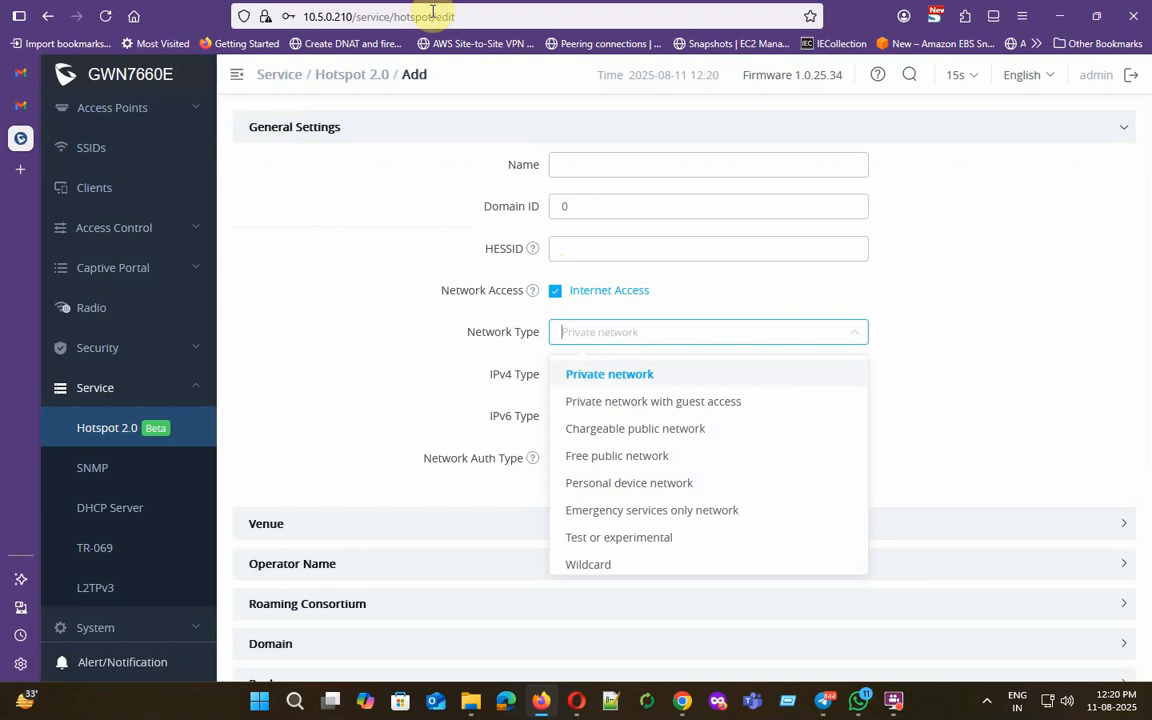
{"action": "scroll", "coordinate": [640, 505], "scroll_direction": "down", "scroll_amount": 1}
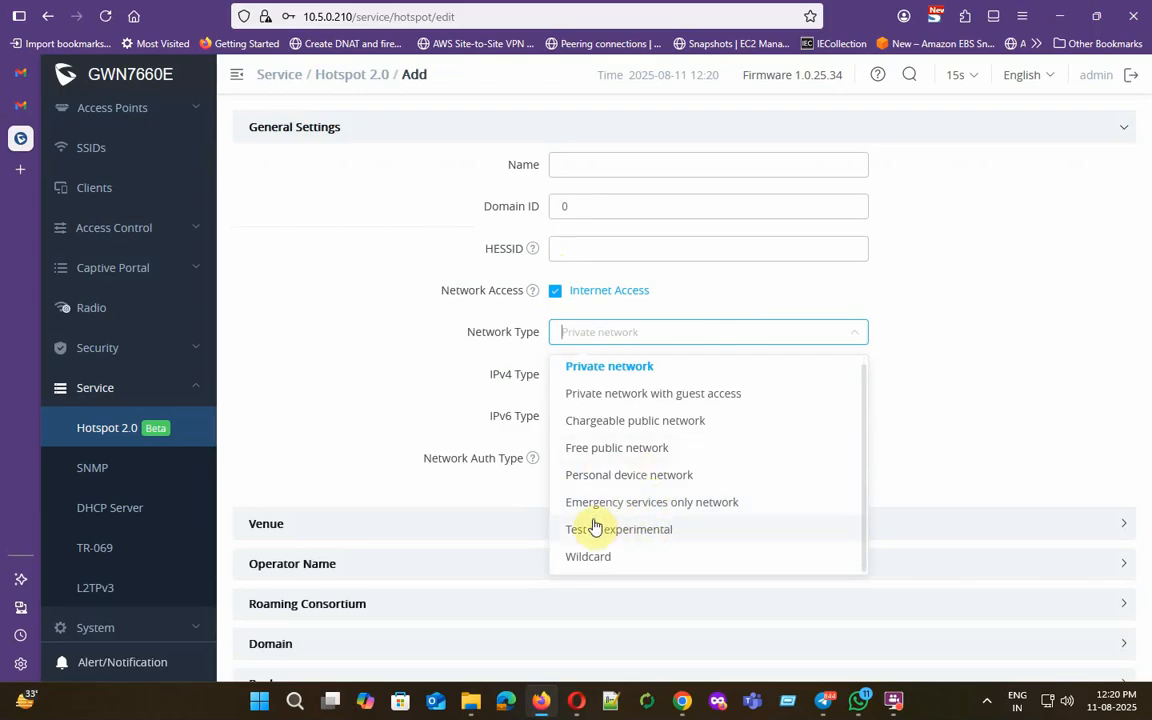
{"action": "left_click", "coordinate": [666, 306]}
- Review the IPv4 type, IPv6 type and network authentication type options for the new Hotspot 2.0 profile
{"action": "scroll", "coordinate": [600, 350], "scroll_direction": "down", "scroll_amount": 1}
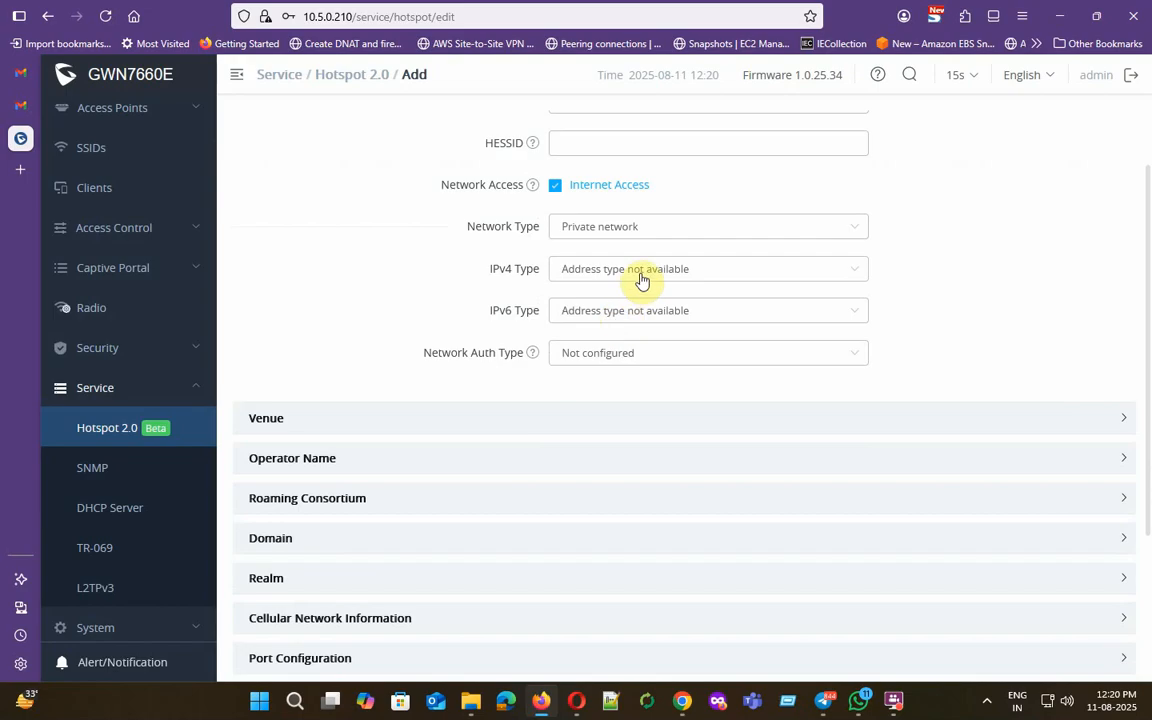
{"action": "left_click", "coordinate": [640, 274]}
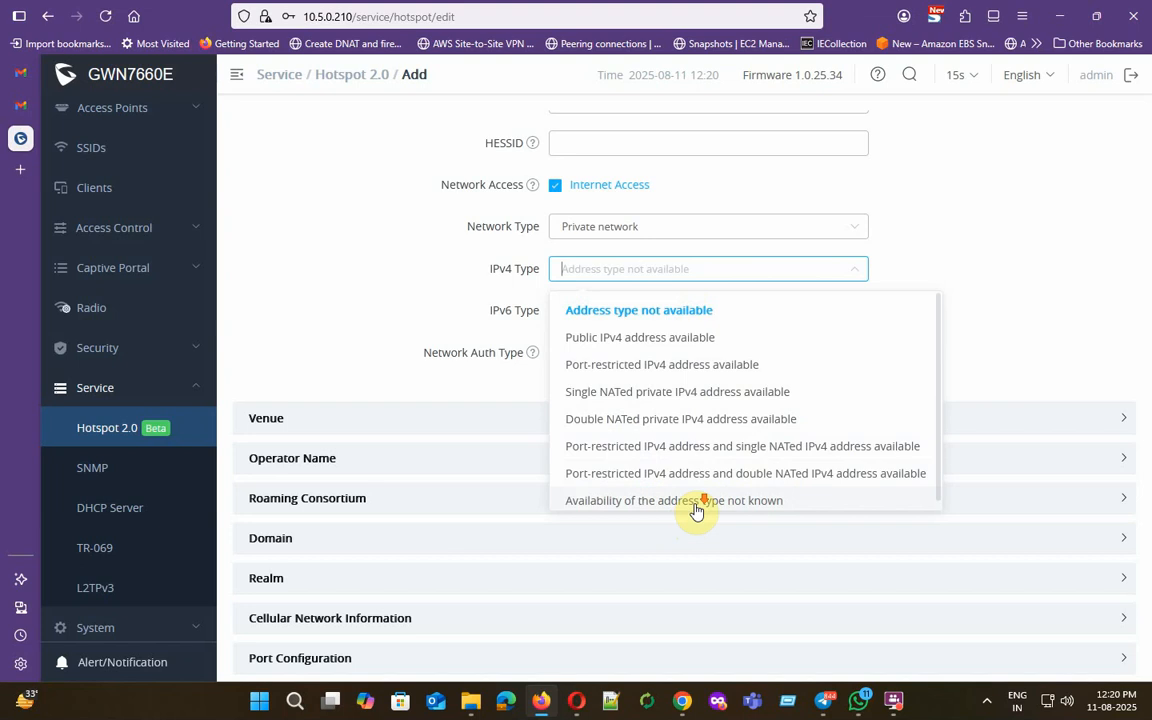
{"action": "scroll", "coordinate": [694, 506], "scroll_direction": "down", "scroll_amount": 1}
{"action": "left_click", "coordinate": [520, 314]}
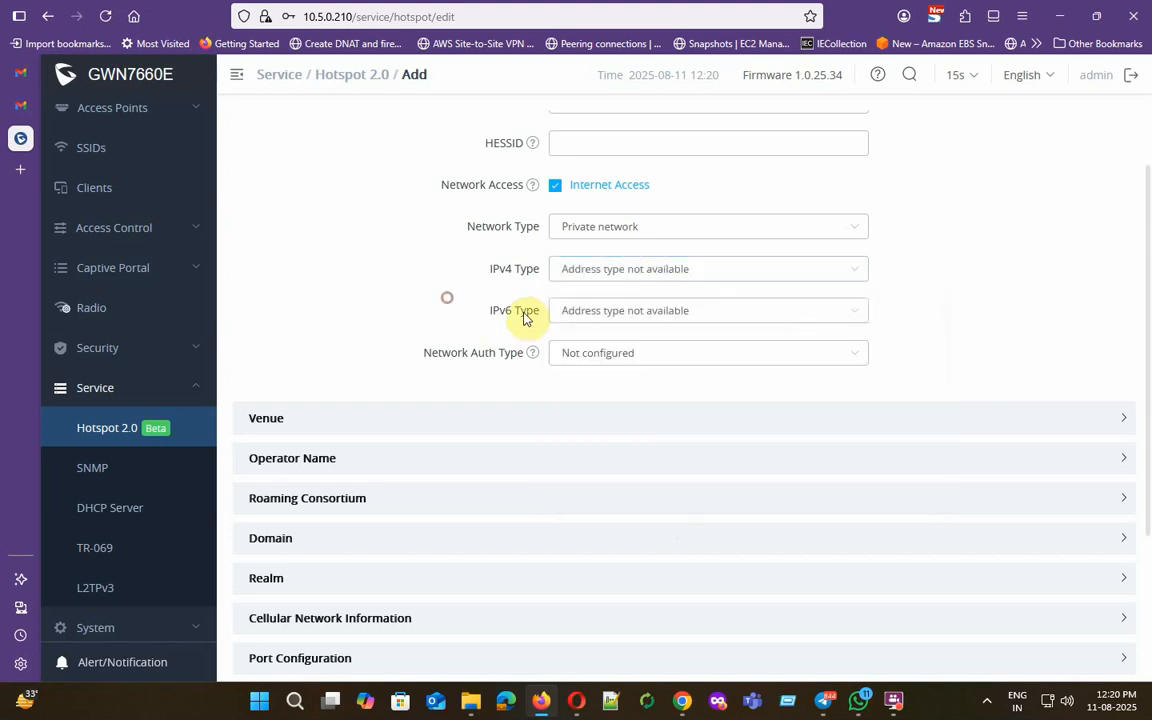
{"action": "left_click", "coordinate": [629, 318]}
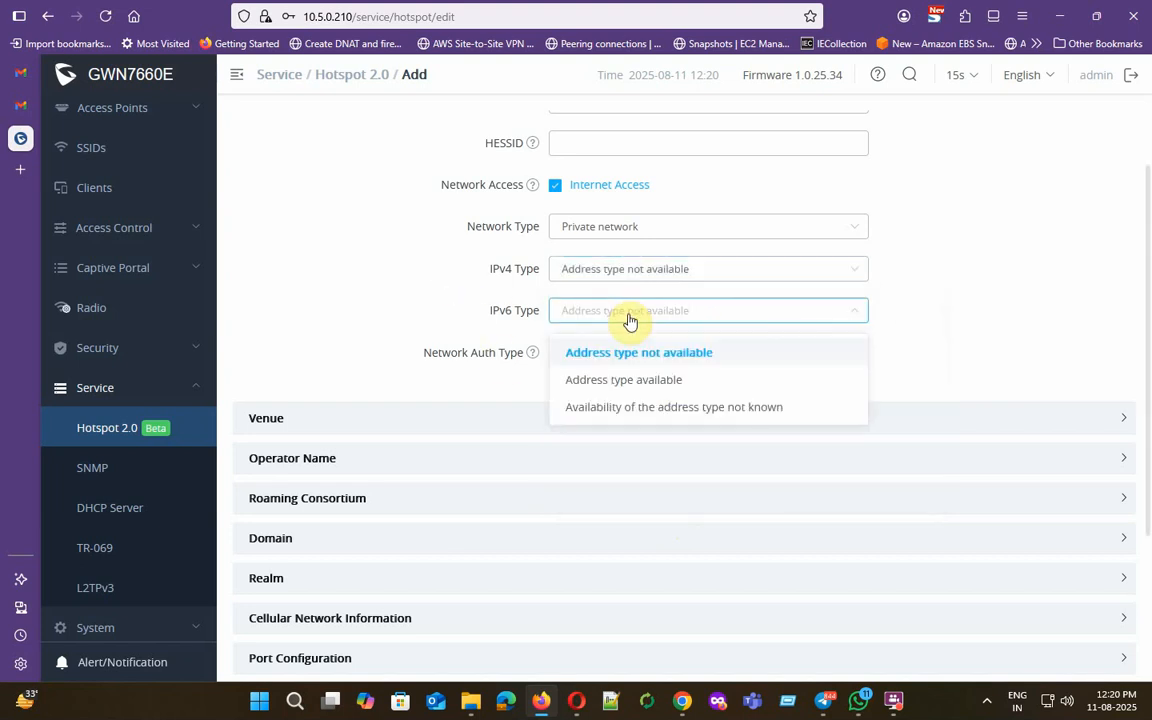
{"action": "left_click", "coordinate": [627, 319]}
{"action": "left_click", "coordinate": [600, 357]}
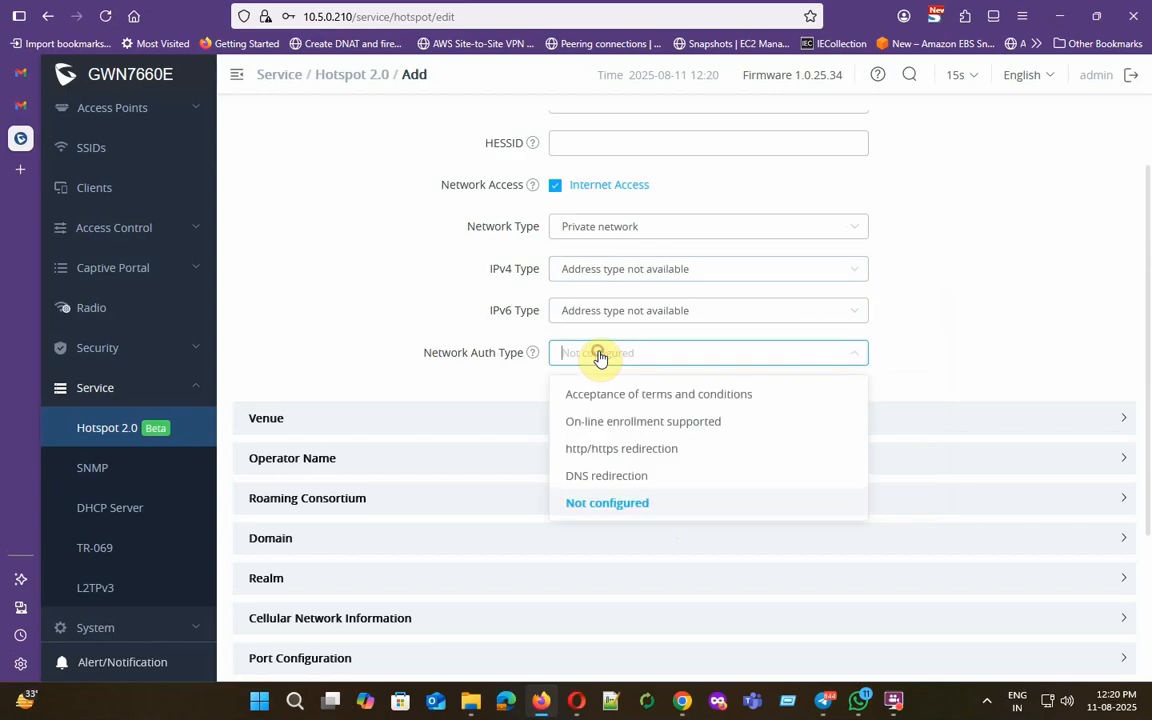
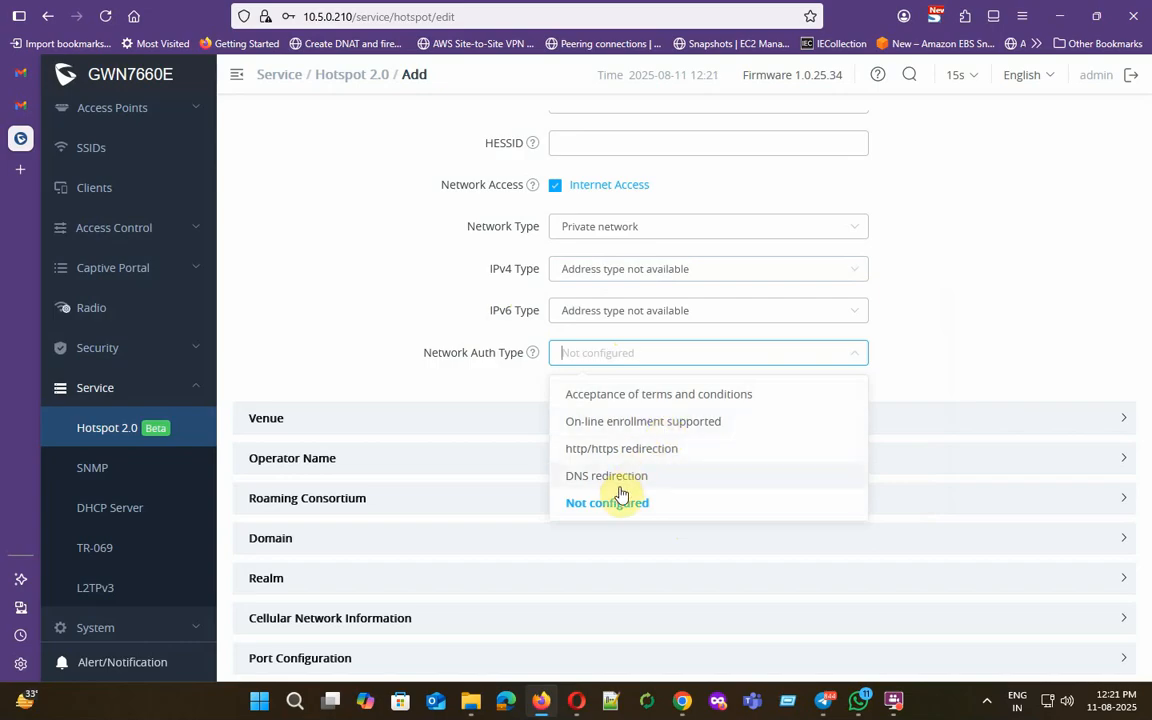
{"action": "left_click", "coordinate": [391, 323]}
- Expand the Venue section of the Hotspot 2.0 profile and review its venue group, venue type and venue list
{"action": "left_click", "coordinate": [436, 421]}
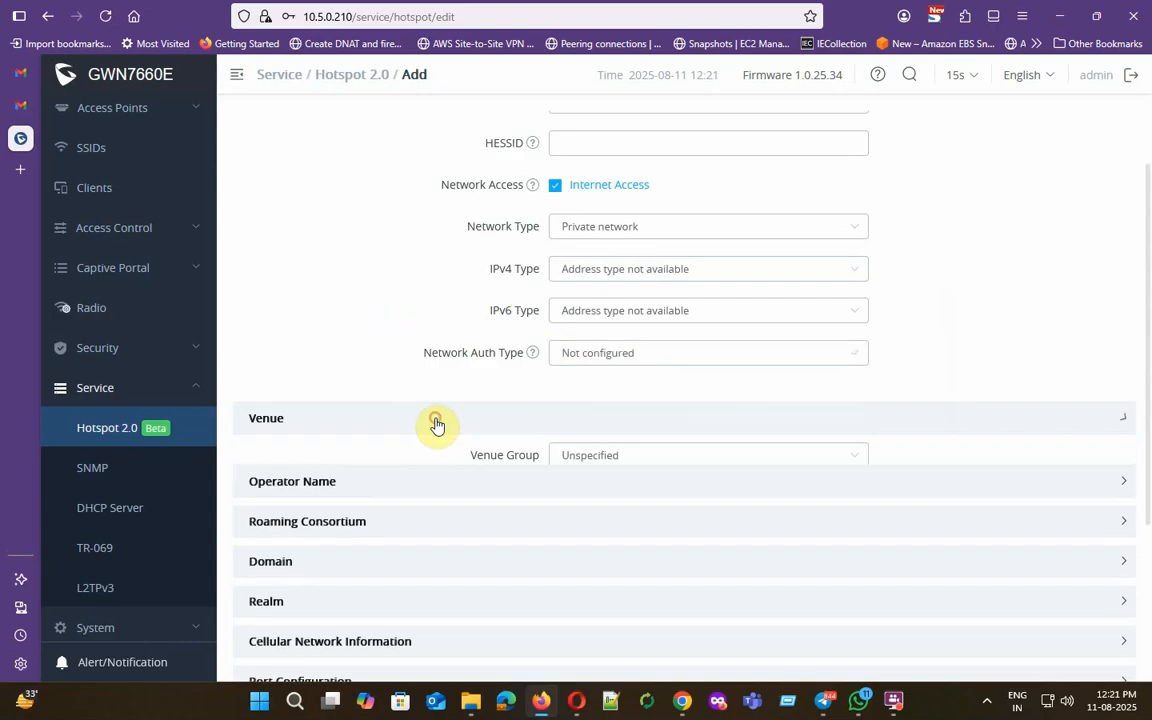
{"action": "scroll", "coordinate": [581, 386], "scroll_direction": "down", "scroll_amount": 2}
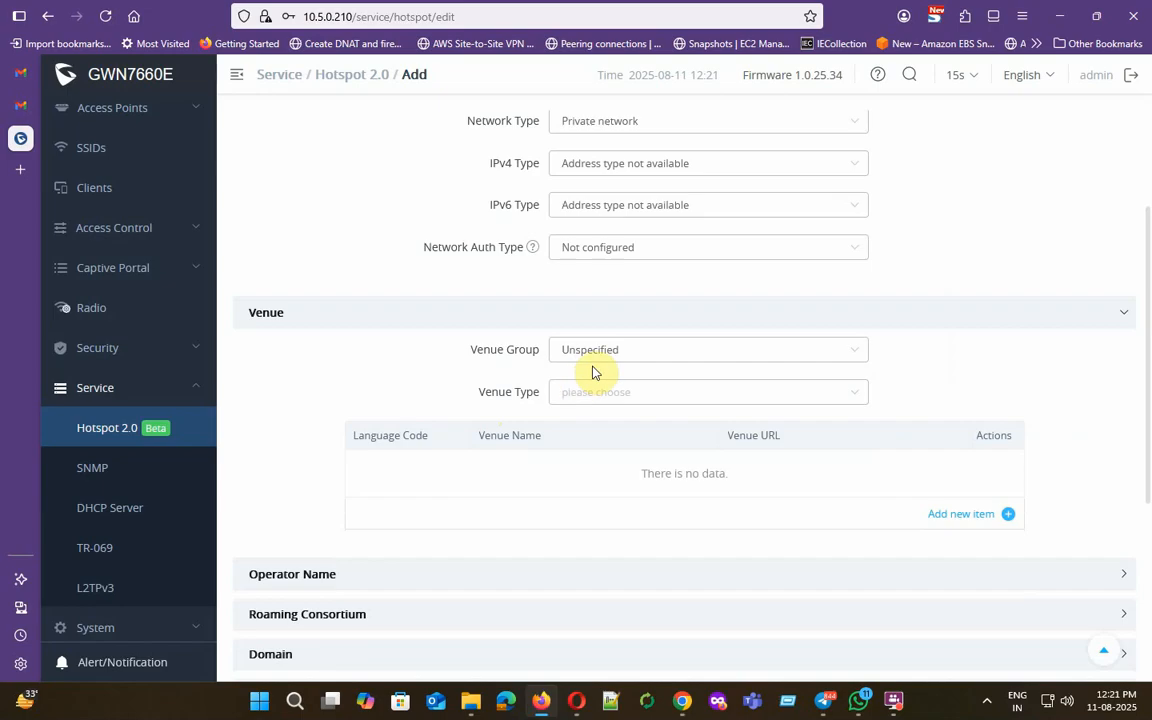
{"action": "scroll", "coordinate": [480, 425], "scroll_direction": "down", "scroll_amount": 2}
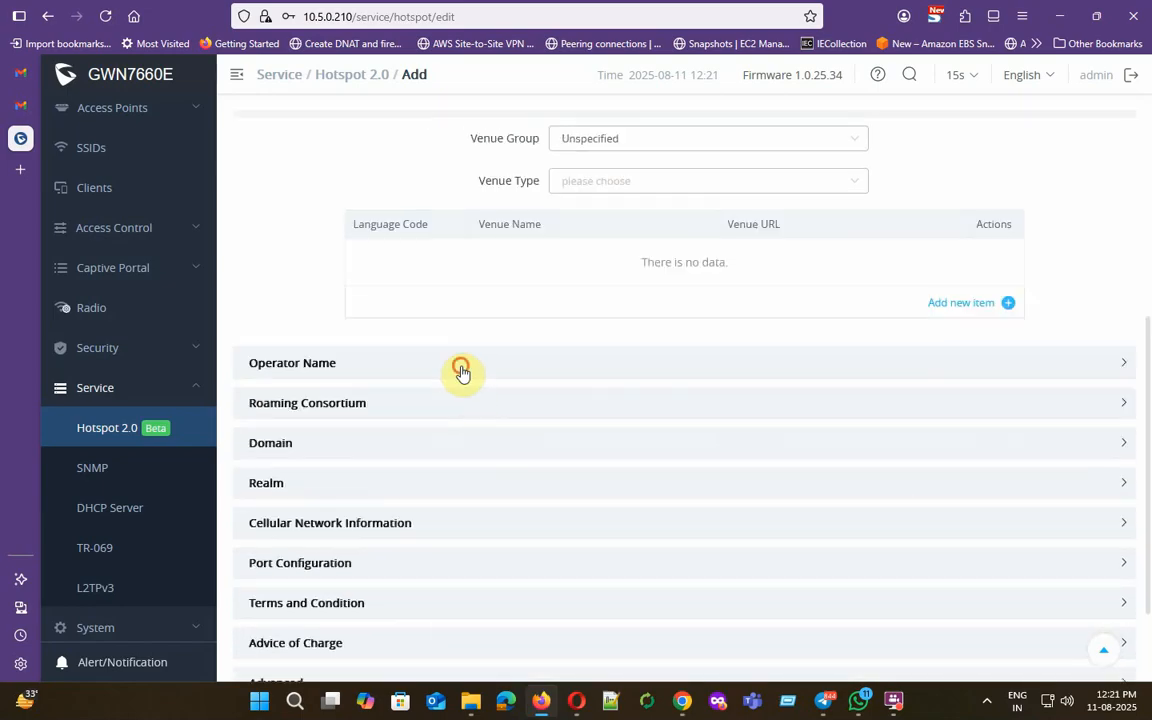
- Add a blank item in the Operator Name section and check its icon upload option
{"action": "left_click", "coordinate": [461, 368]}
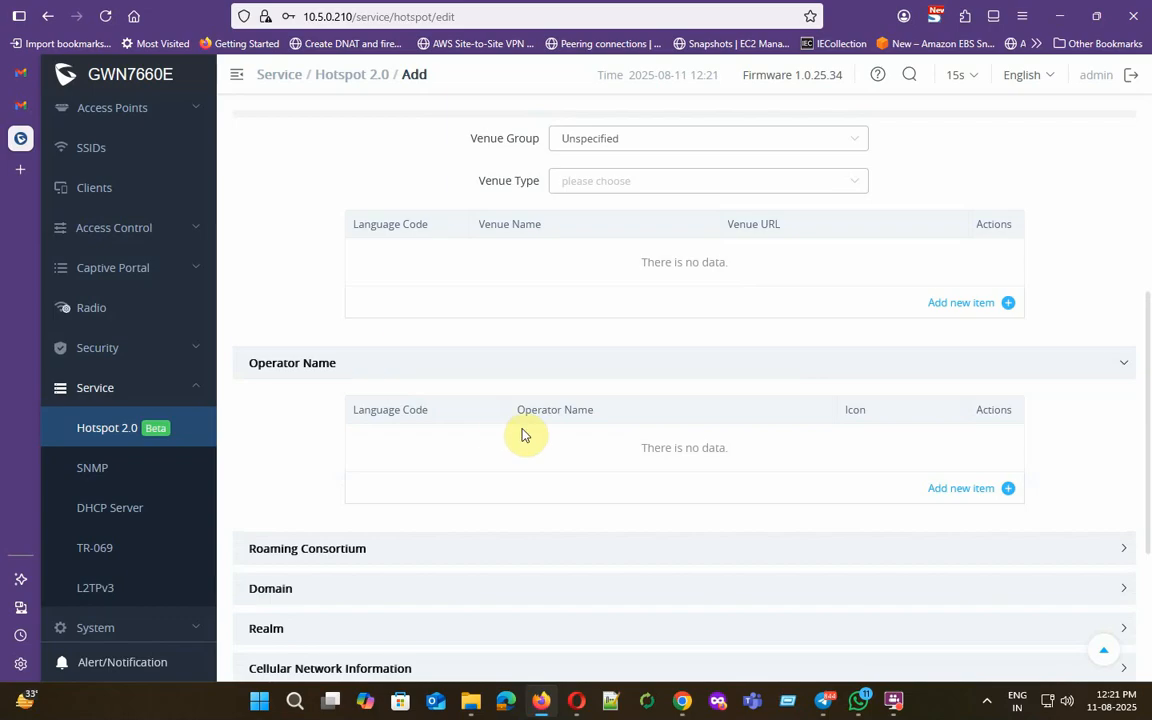
{"action": "scroll", "coordinate": [560, 427], "scroll_direction": "down", "scroll_amount": 1}
{"action": "left_click", "coordinate": [955, 385]}
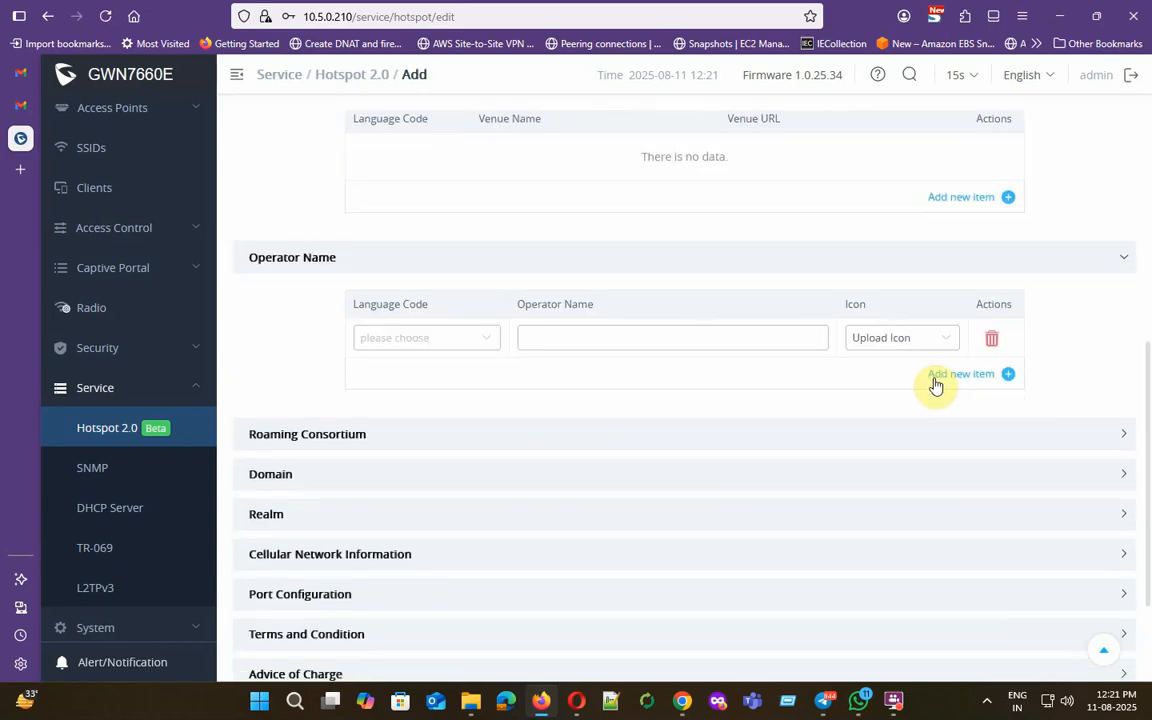
{"action": "left_click", "coordinate": [913, 346]}
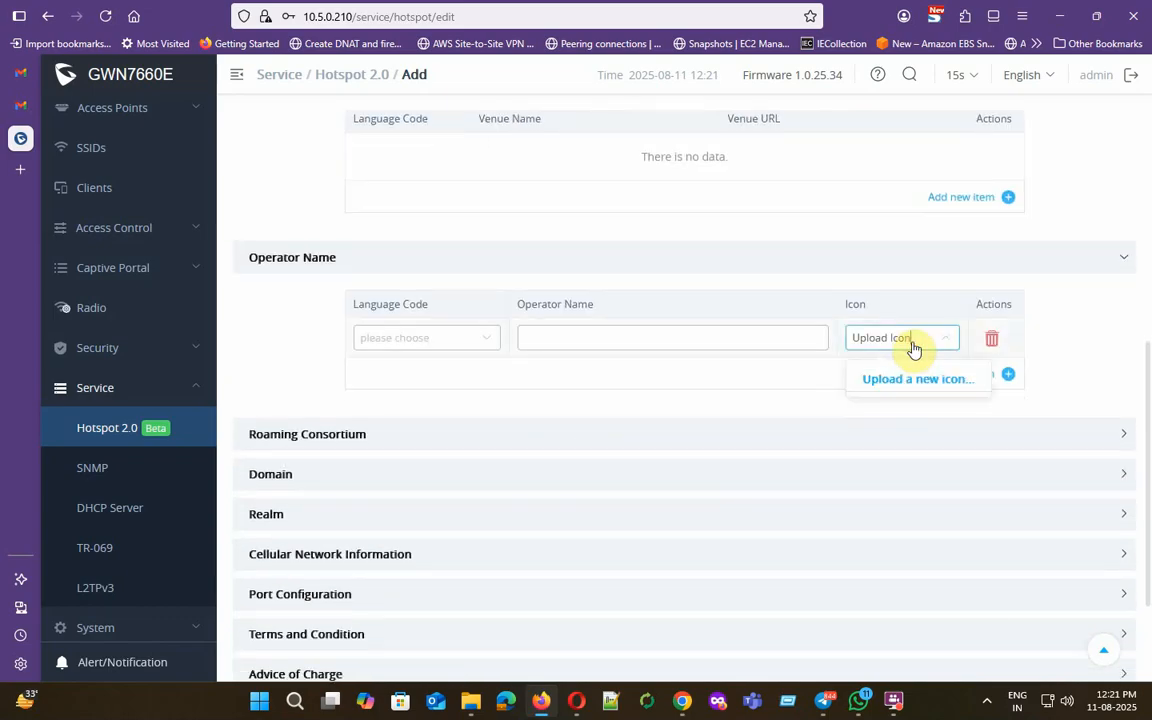
{"action": "left_click", "coordinate": [910, 344]}
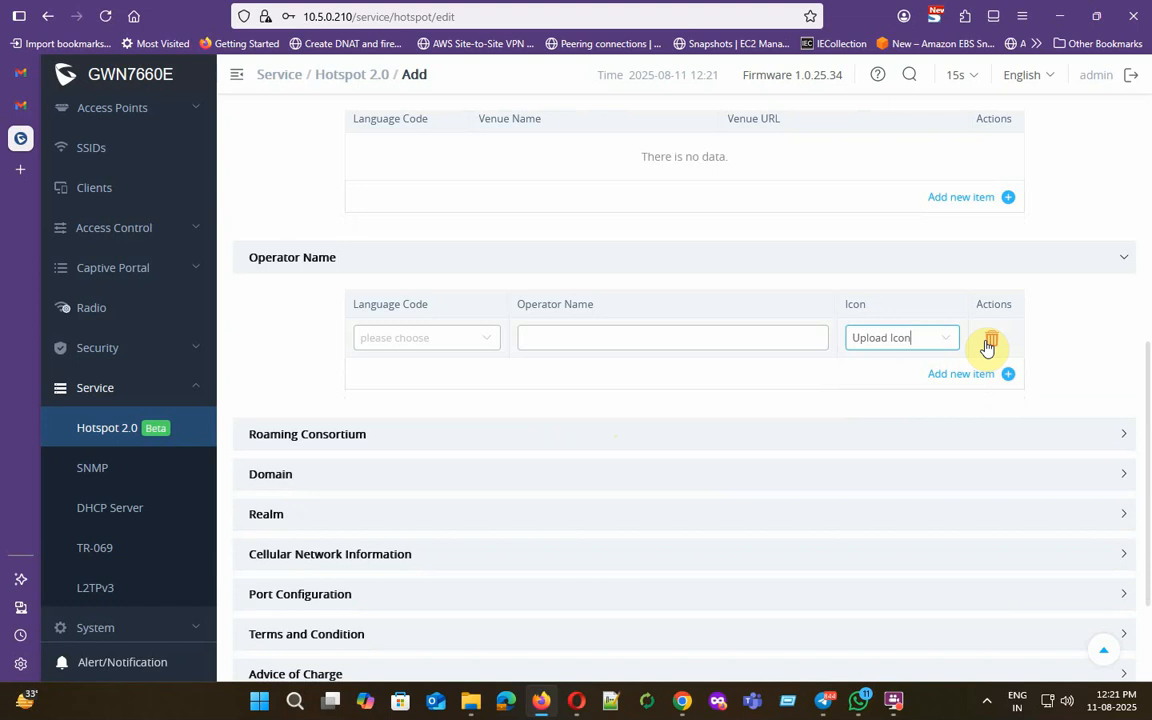
- Set the operator item's language code to ab | Abkhazian, browse the other language codes, and delete the item
{"action": "left_click", "coordinate": [488, 361]}
{"action": "left_click", "coordinate": [490, 342]}
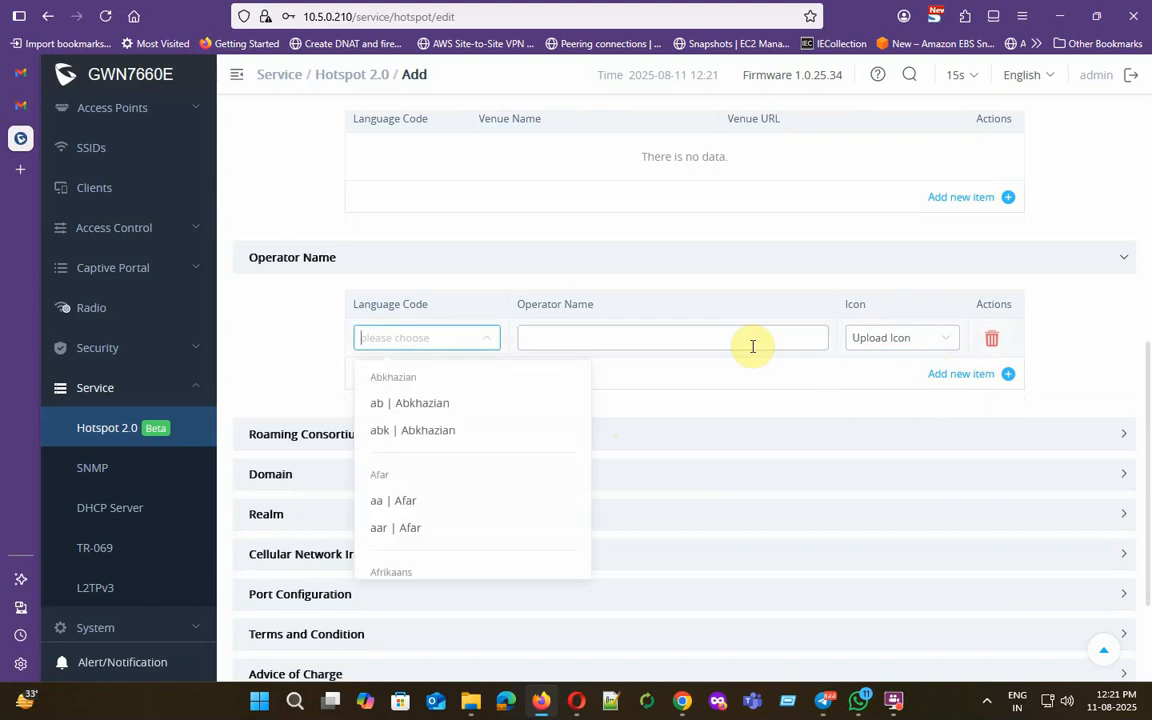
{"action": "scroll", "coordinate": [458, 463], "scroll_direction": "down", "scroll_amount": 3}
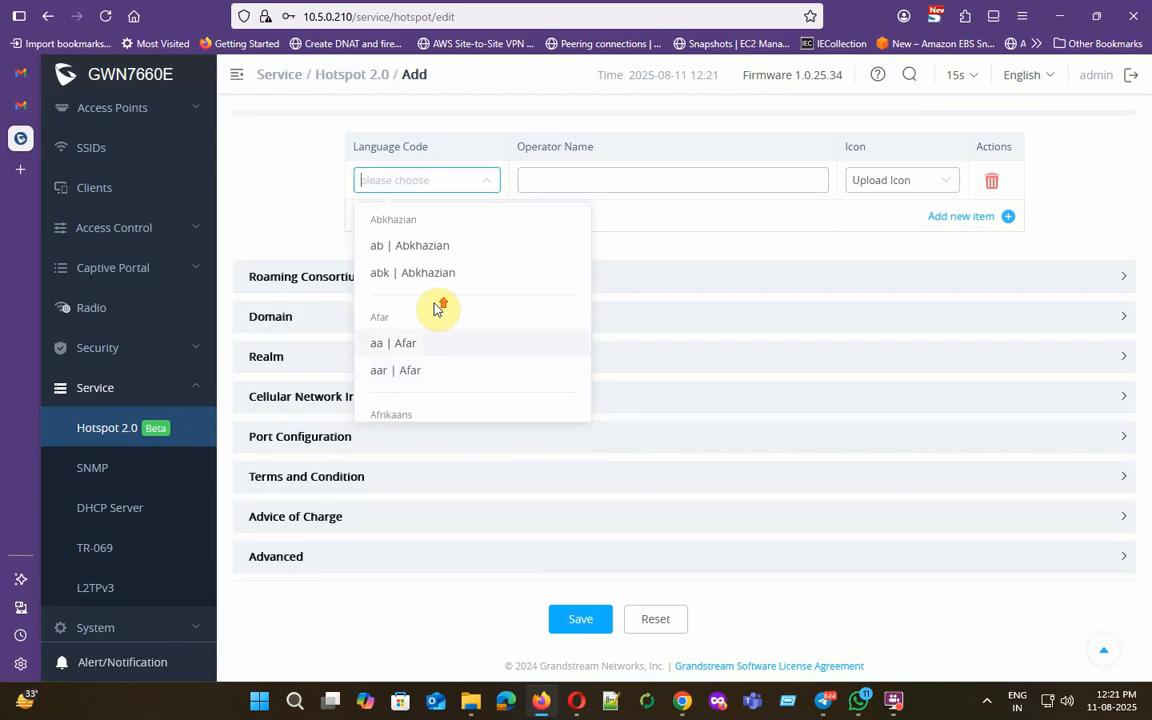
{"action": "left_click", "coordinate": [490, 245]}
{"action": "left_click", "coordinate": [484, 184]}
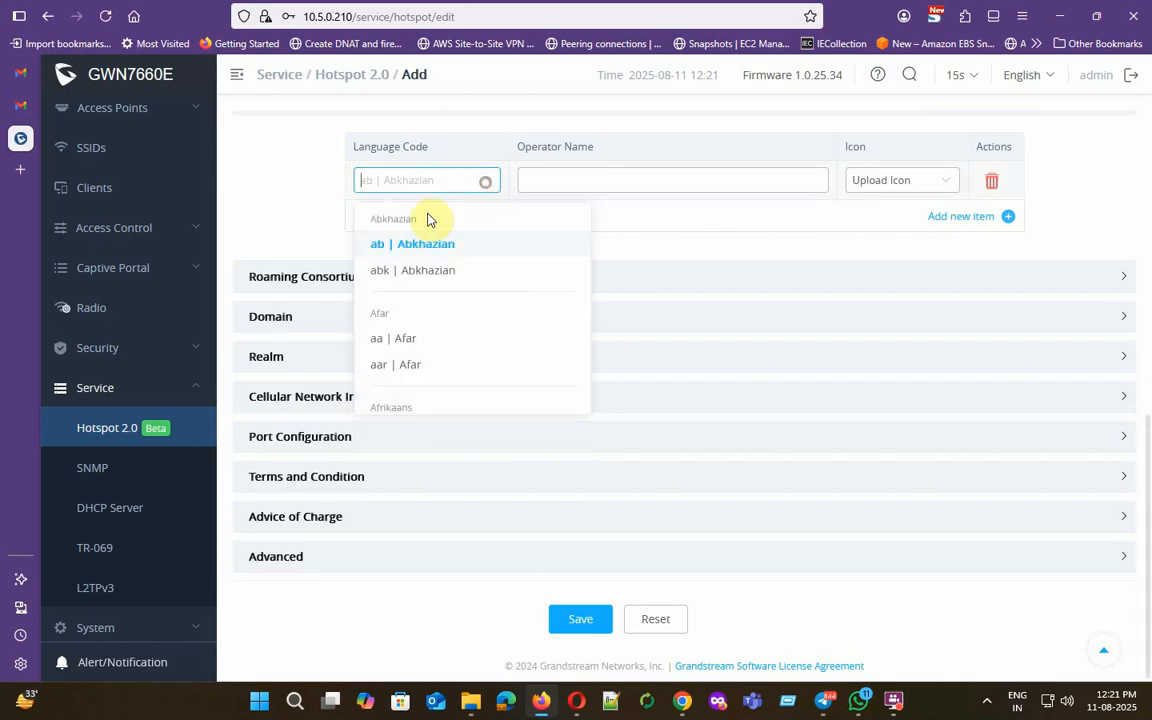
{"action": "scroll", "coordinate": [416, 249], "scroll_direction": "down", "scroll_amount": 1}
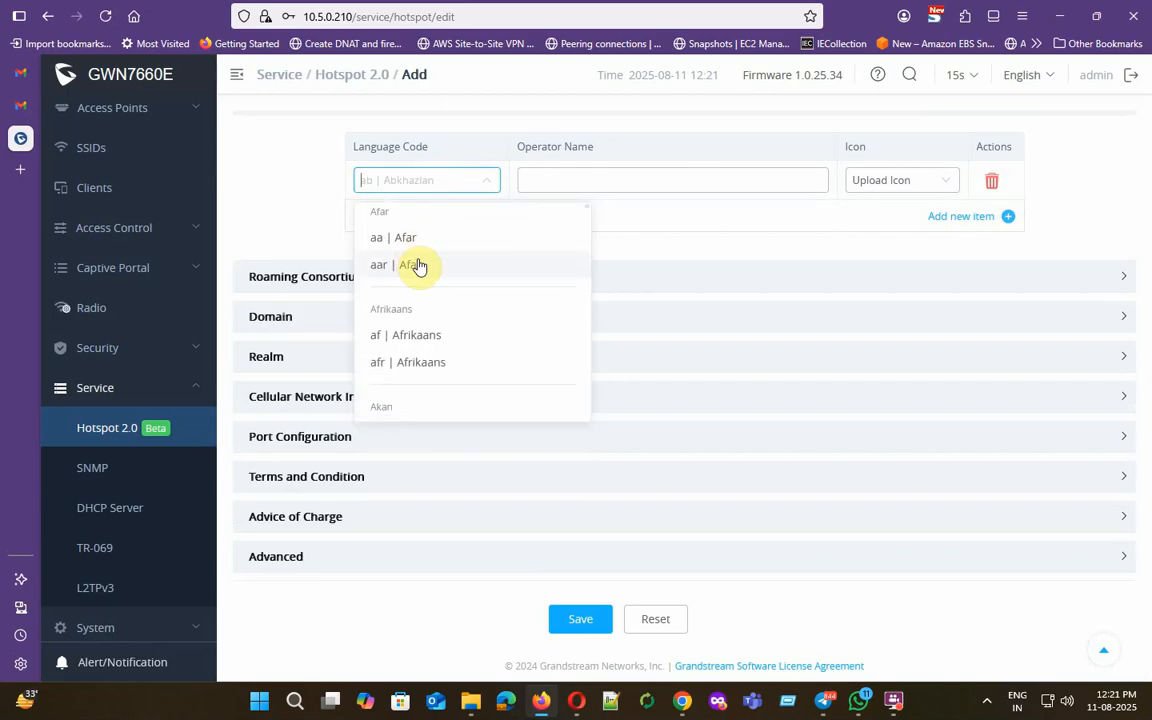
{"action": "scroll", "coordinate": [418, 266], "scroll_direction": "down", "scroll_amount": 15}
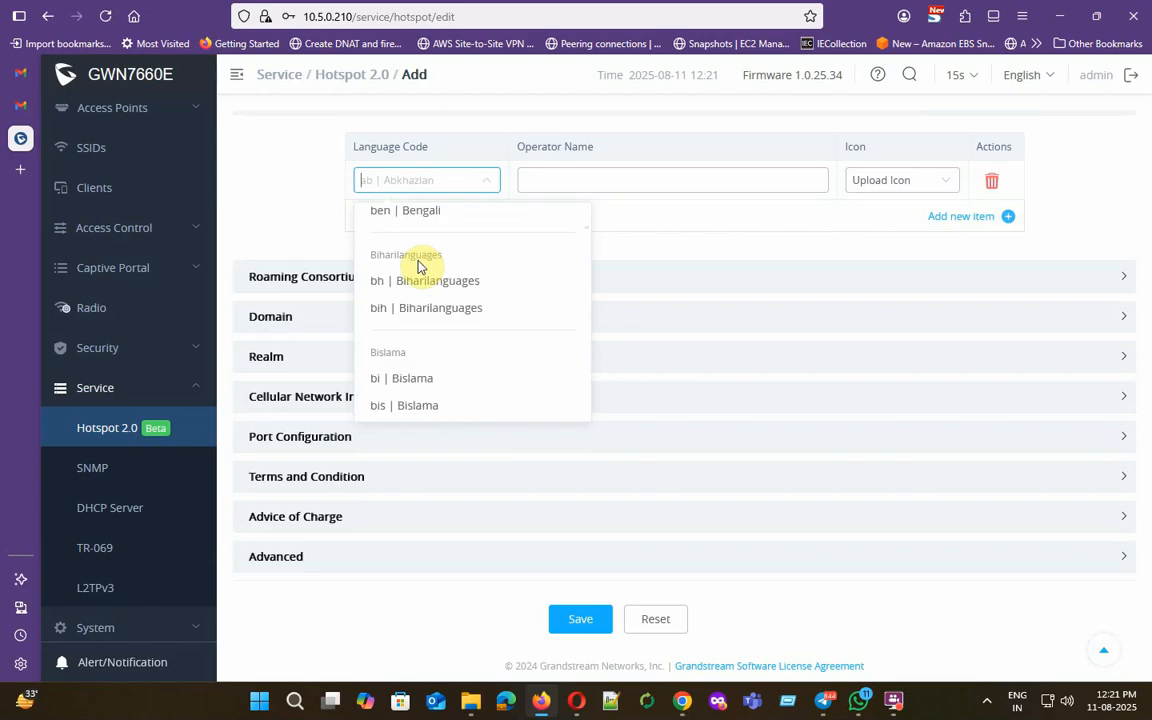
{"action": "scroll", "coordinate": [418, 266], "scroll_direction": "down", "scroll_amount": 15}
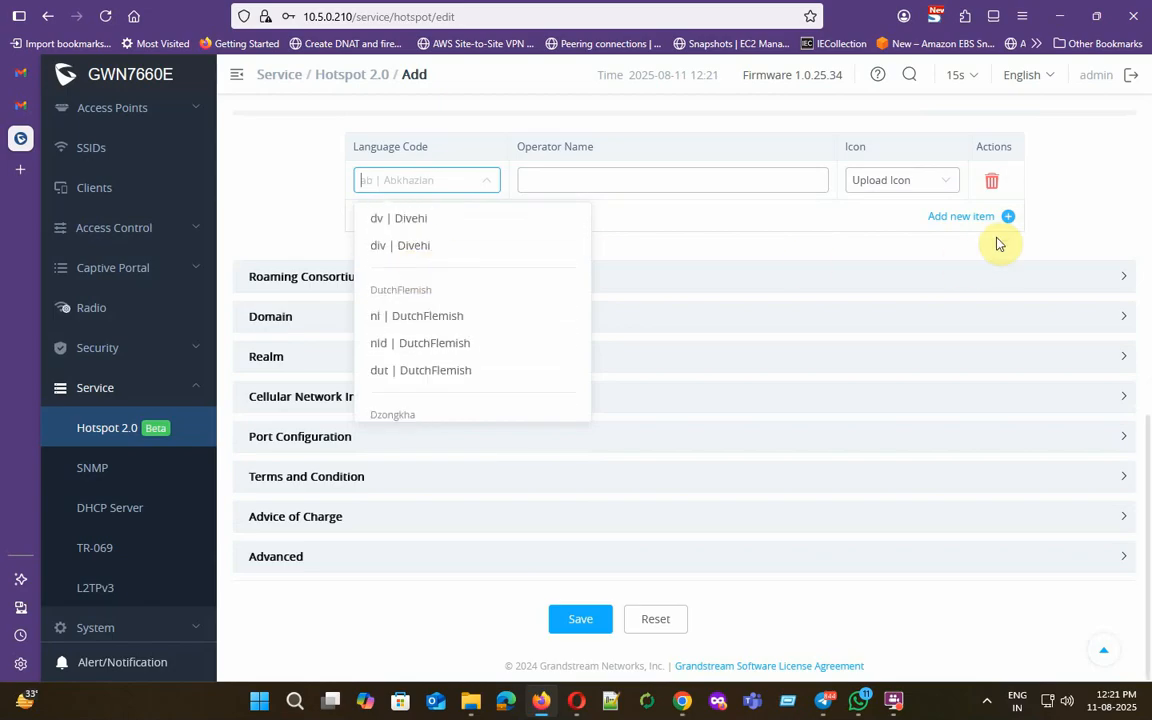
{"action": "left_click", "coordinate": [1060, 205]}
{"action": "left_click", "coordinate": [991, 181]}
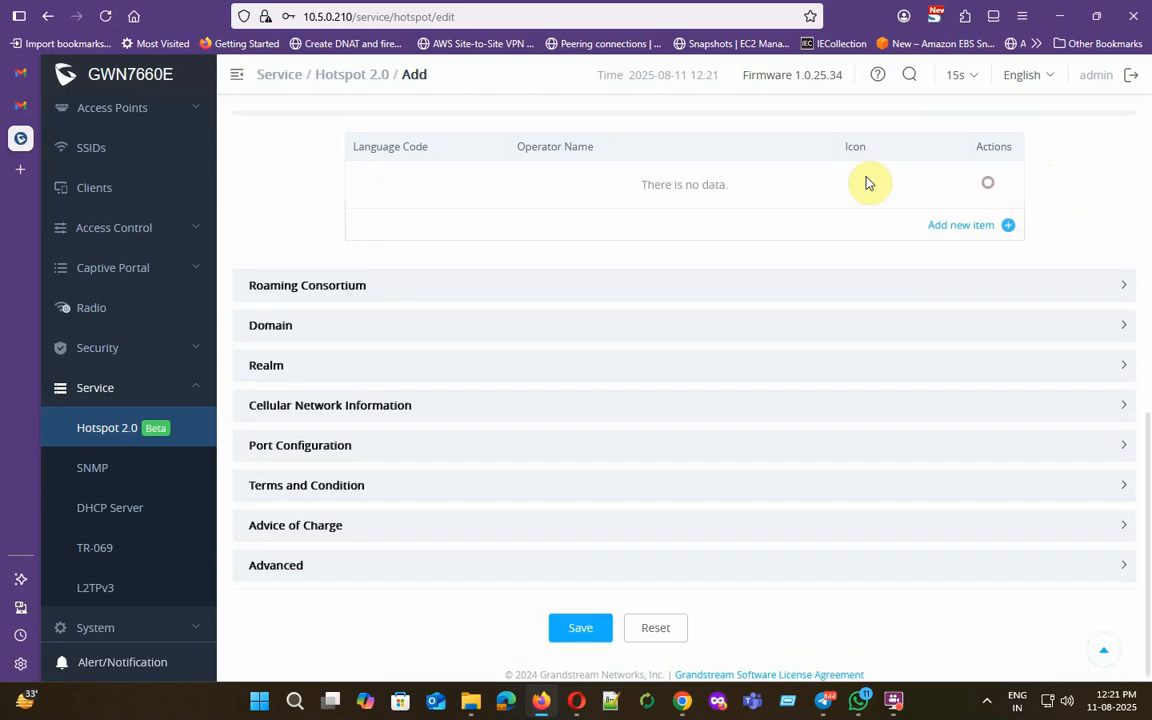
- Expand and review the Roaming Consortium, Domain, Realm and Cellular Network Information sections of the Hotspot 2.0 profile
{"action": "left_click", "coordinate": [329, 287]}
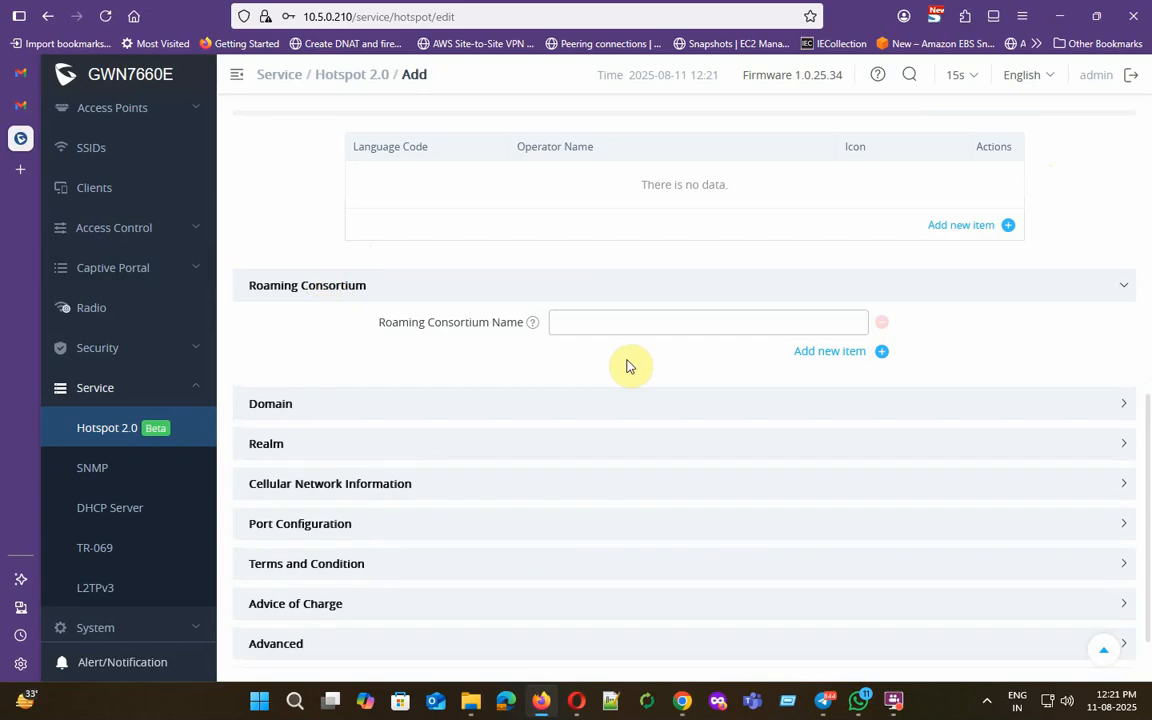
{"action": "scroll", "coordinate": [320, 416], "scroll_direction": "down", "scroll_amount": 2}
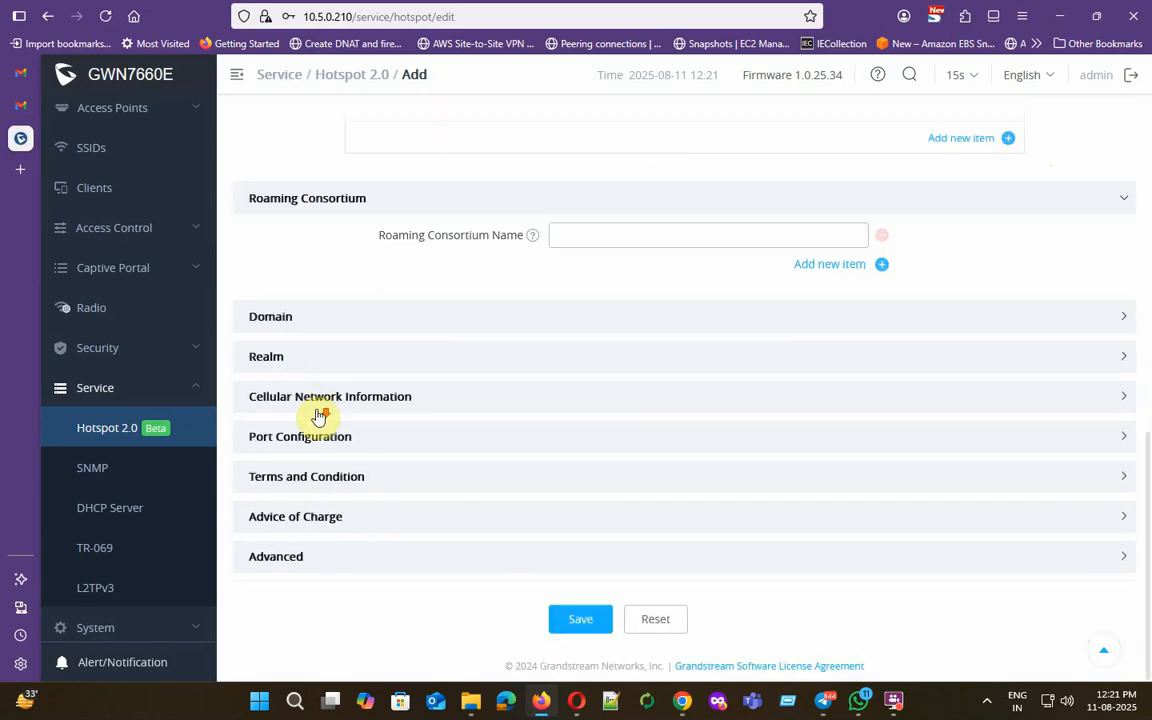
{"action": "left_click", "coordinate": [313, 320]}
{"action": "scroll", "coordinate": [427, 432], "scroll_direction": "down", "scroll_amount": 2}
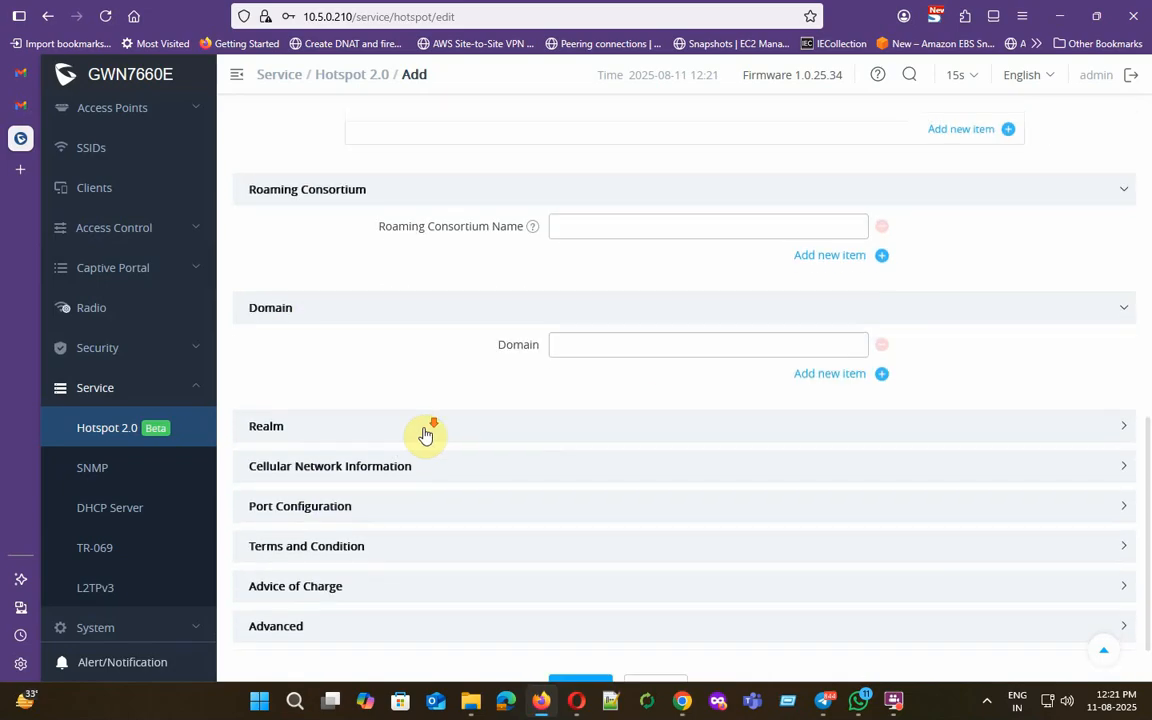
{"action": "left_click", "coordinate": [392, 362]}
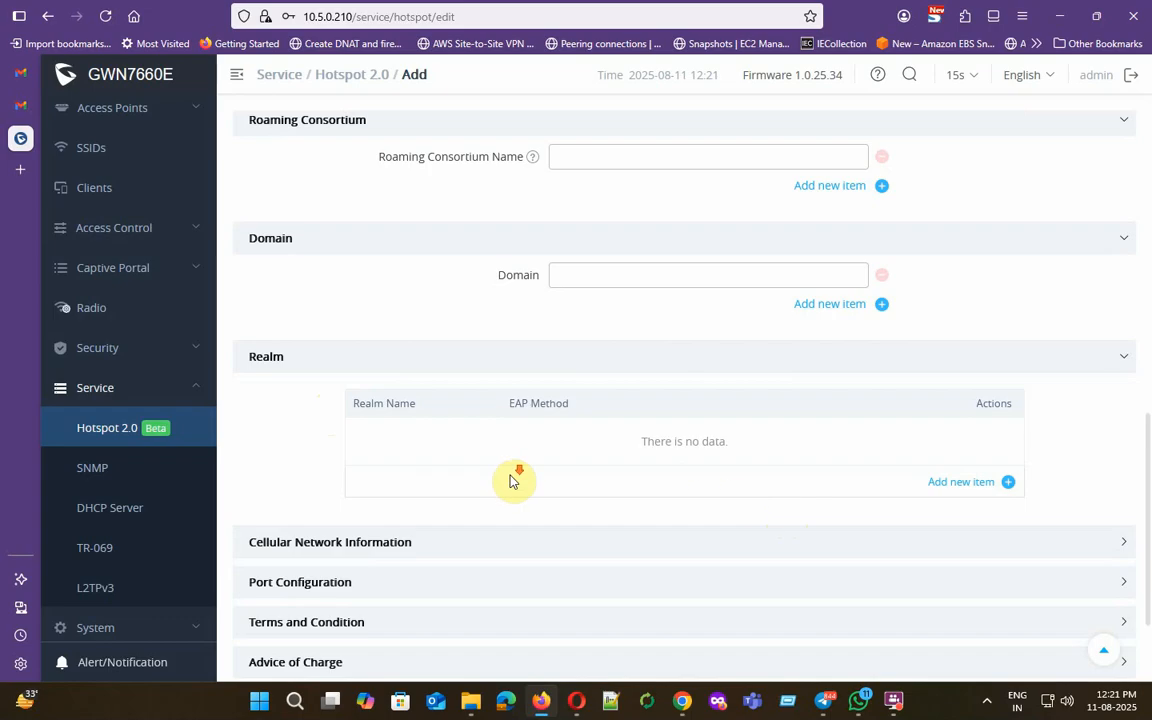
{"action": "scroll", "coordinate": [482, 452], "scroll_direction": "down", "scroll_amount": 3}
{"action": "left_click", "coordinate": [449, 400]}
{"action": "scroll", "coordinate": [440, 455], "scroll_direction": "down", "scroll_amount": 3}
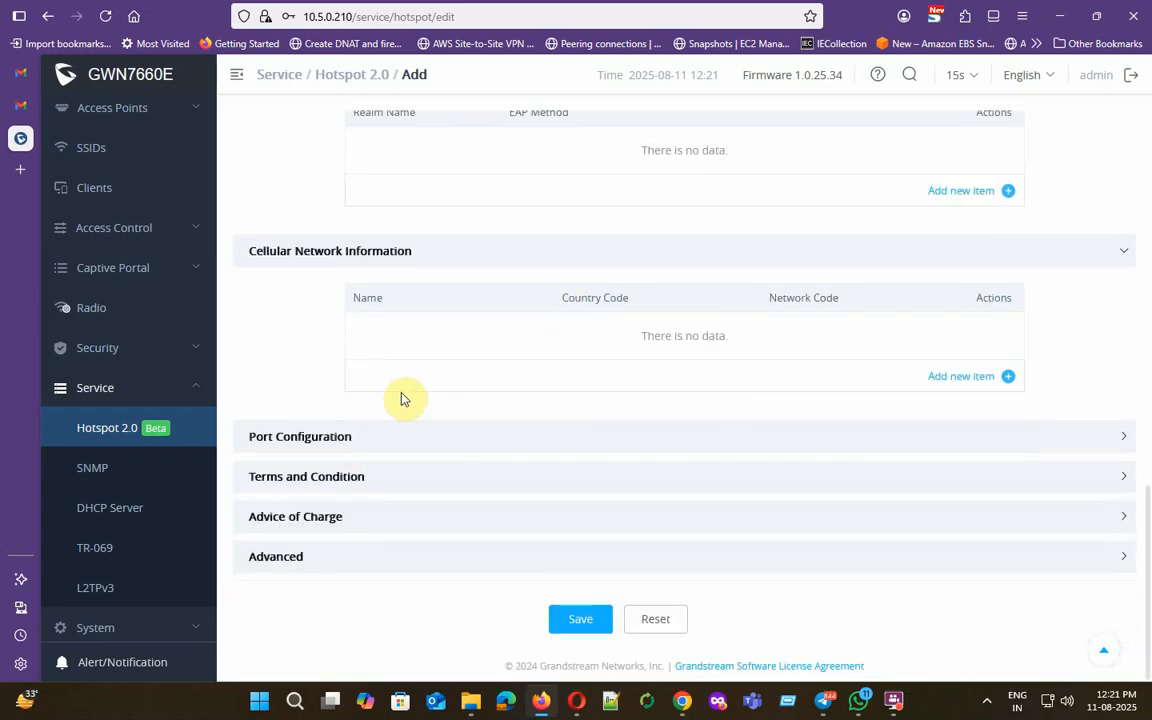
- Expand and review the Port Configuration, Terms and Condition, and Advice of Charge sections of the Hotspot 2.0 profile
{"action": "left_click", "coordinate": [379, 436]}
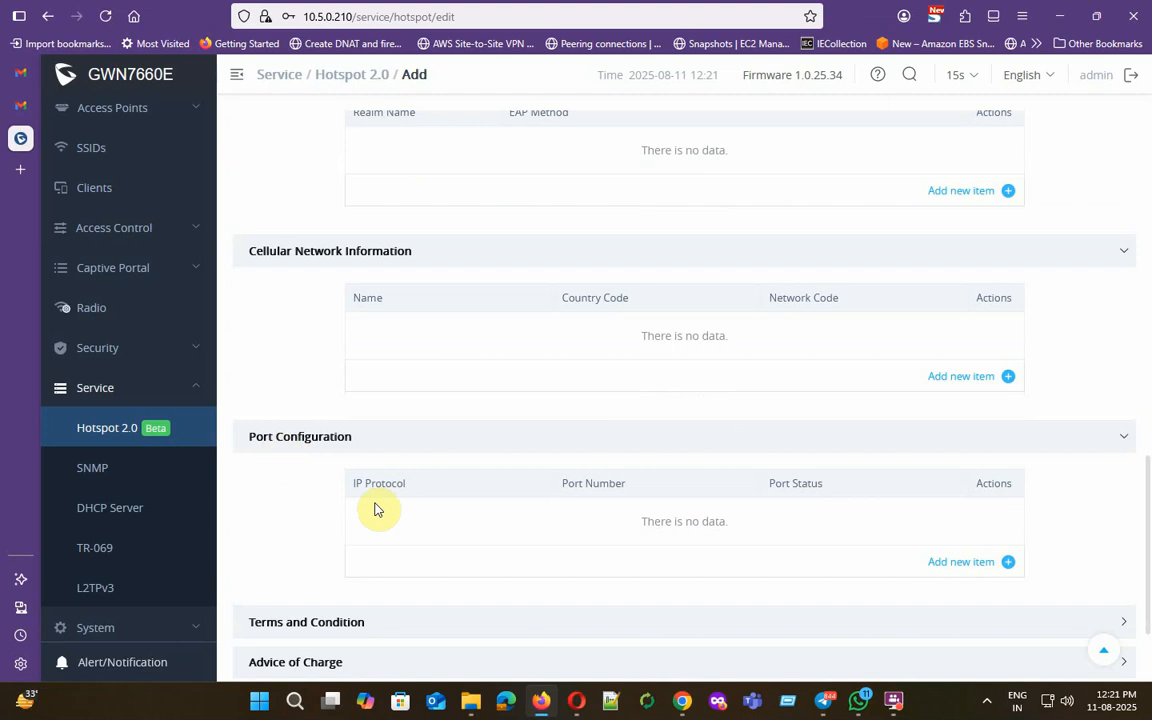
{"action": "scroll", "coordinate": [542, 533], "scroll_direction": "down", "scroll_amount": 3}
{"action": "left_click", "coordinate": [381, 483]}
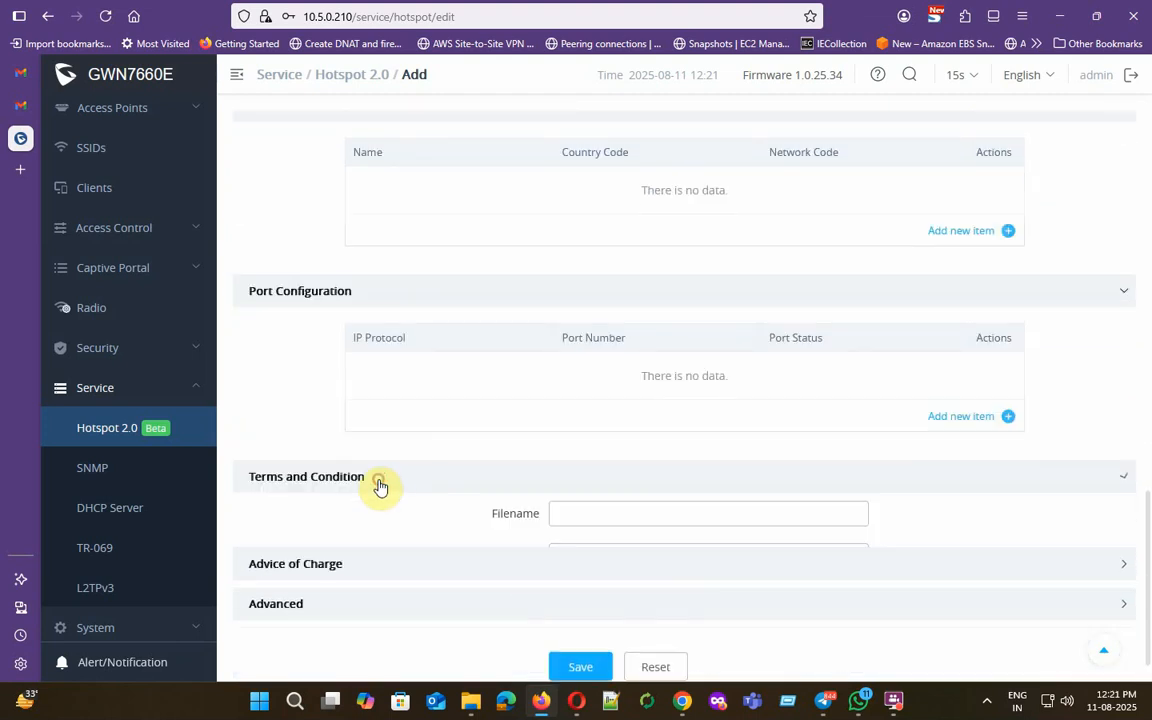
{"action": "scroll", "coordinate": [381, 487], "scroll_direction": "down", "scroll_amount": 1}
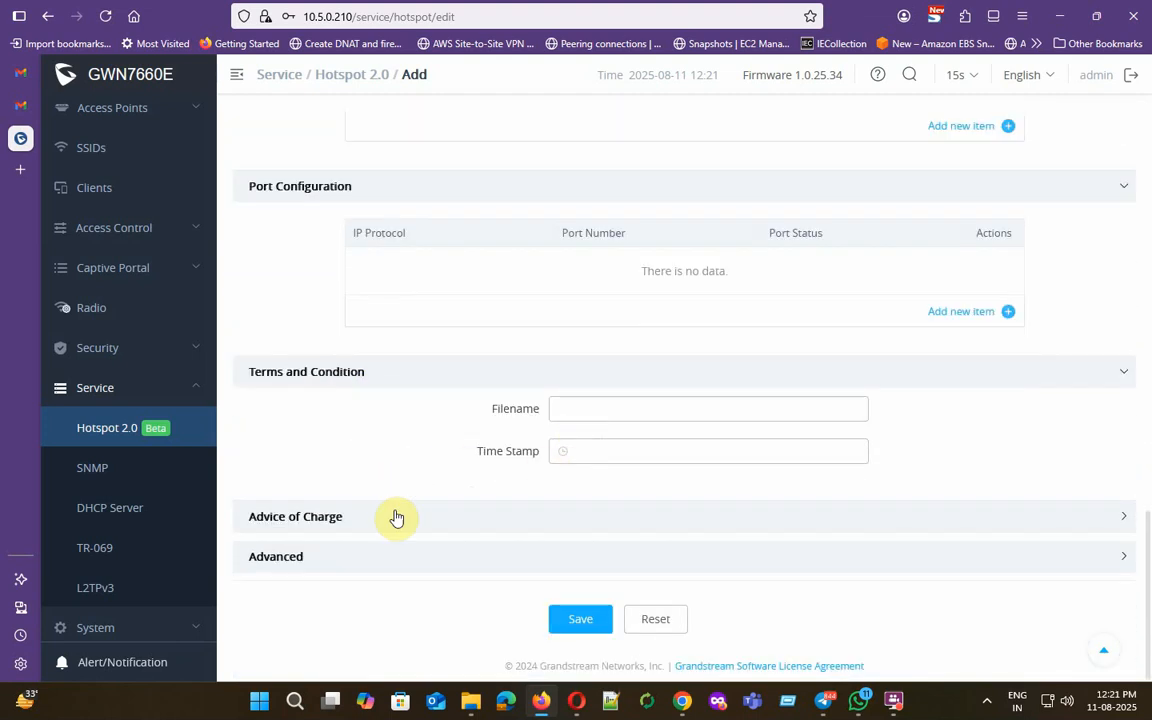
{"action": "left_click", "coordinate": [395, 517]}
{"action": "scroll", "coordinate": [411, 514], "scroll_direction": "down", "scroll_amount": 3}
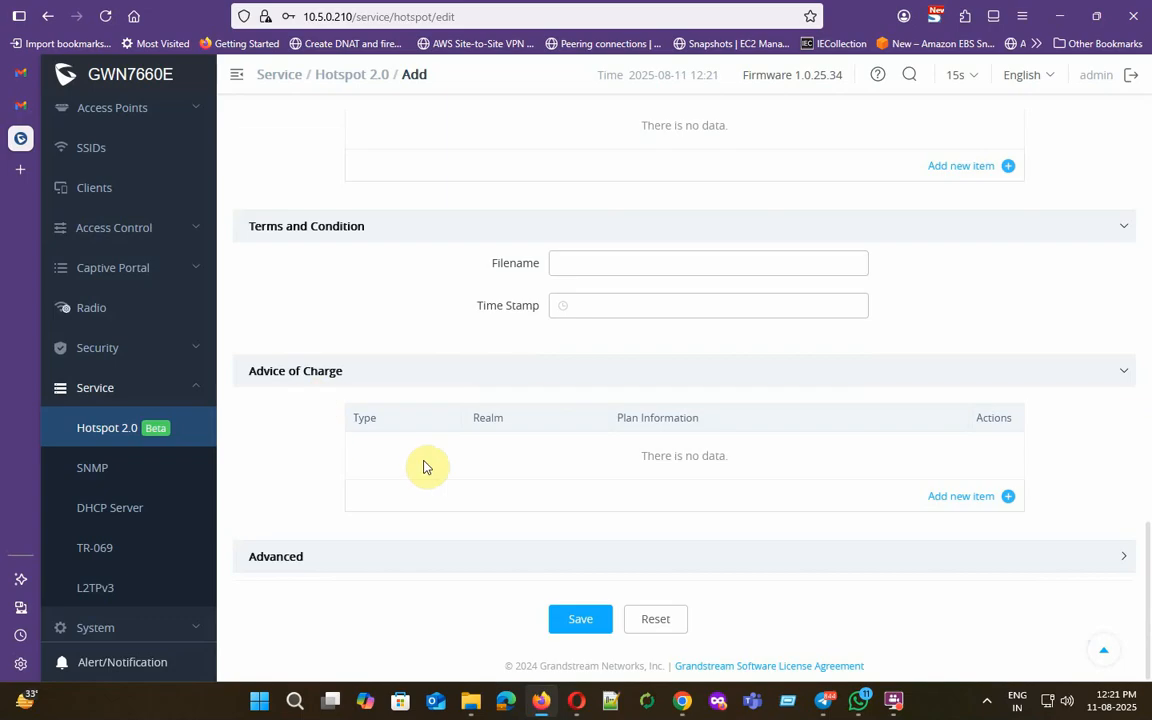
- Expand the Advanced section of the Hotspot 2.0 profile and review its WAN link, GAS and group-addressed forwarding settings
{"action": "left_click", "coordinate": [455, 557]}
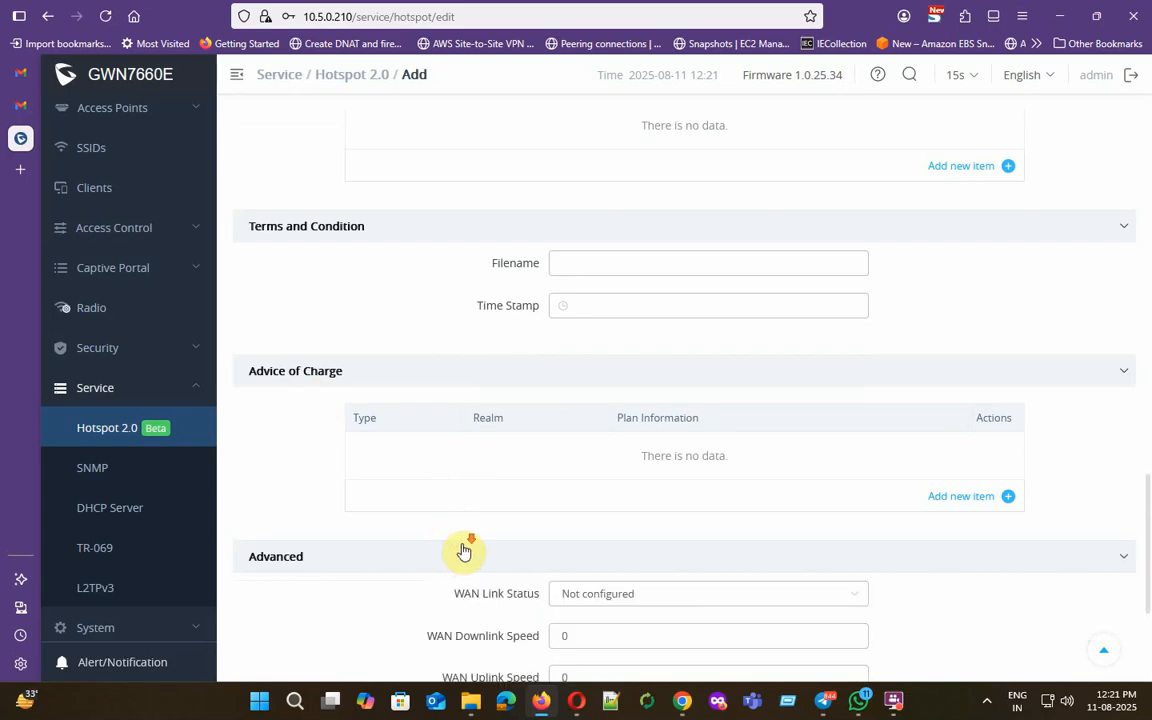
{"action": "scroll", "coordinate": [460, 552], "scroll_direction": "down", "scroll_amount": 4}
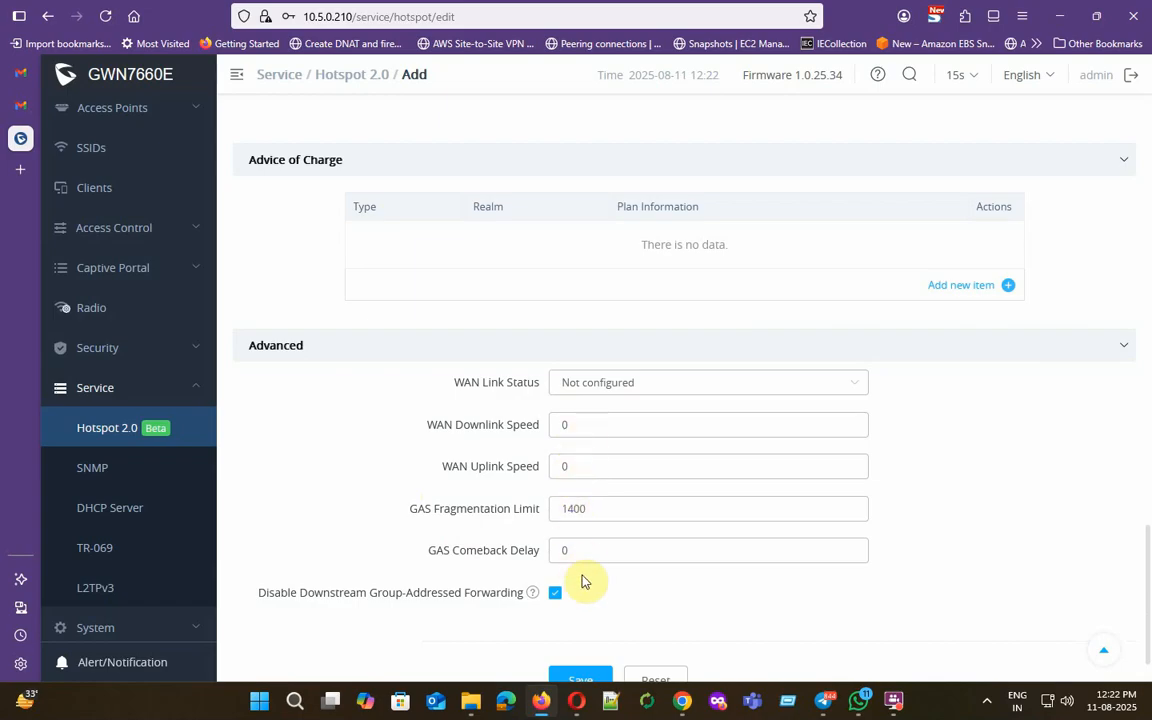
{"action": "scroll", "coordinate": [583, 596], "scroll_direction": "down", "scroll_amount": 1}
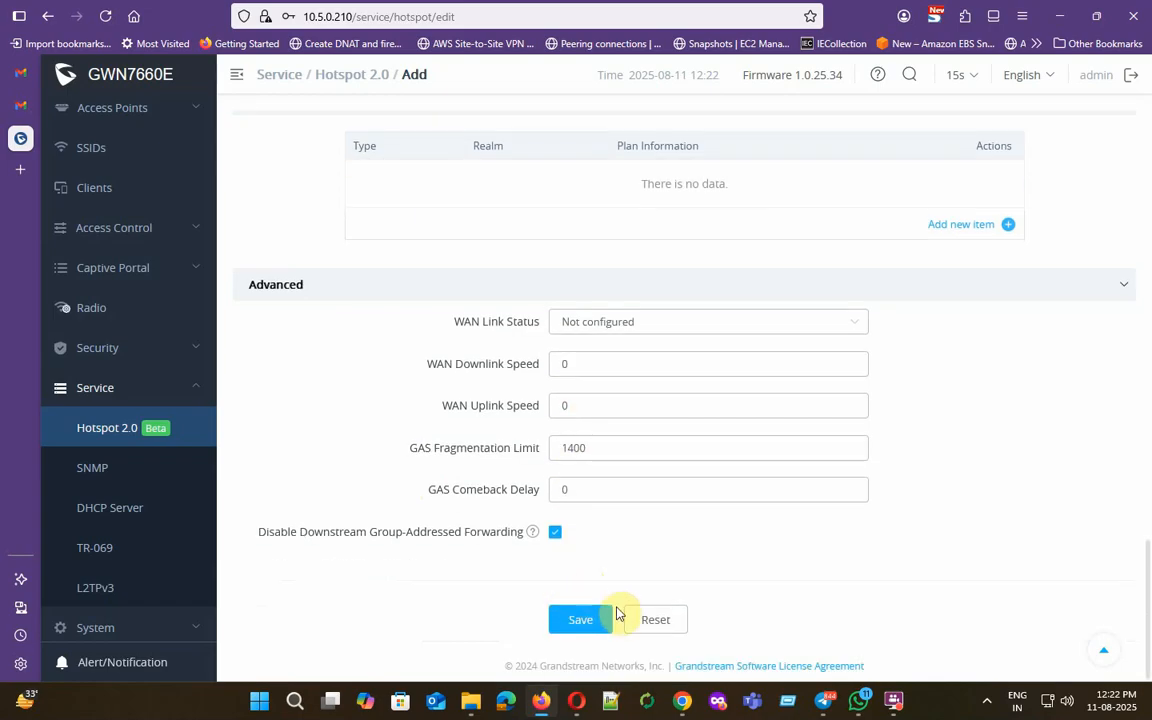
- View the SNMP service settings and inspect the Default DHCP scope's edit form, closing it without saving
{"action": "left_click", "coordinate": [96, 481]}
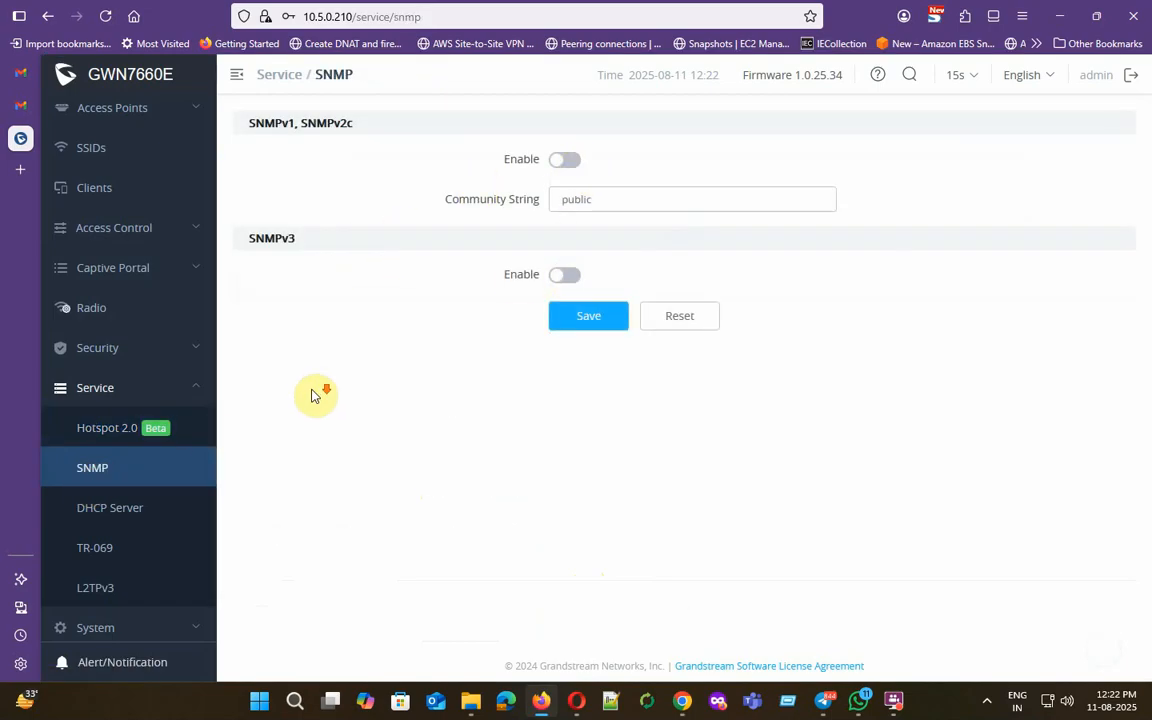
{"action": "left_click", "coordinate": [108, 510]}
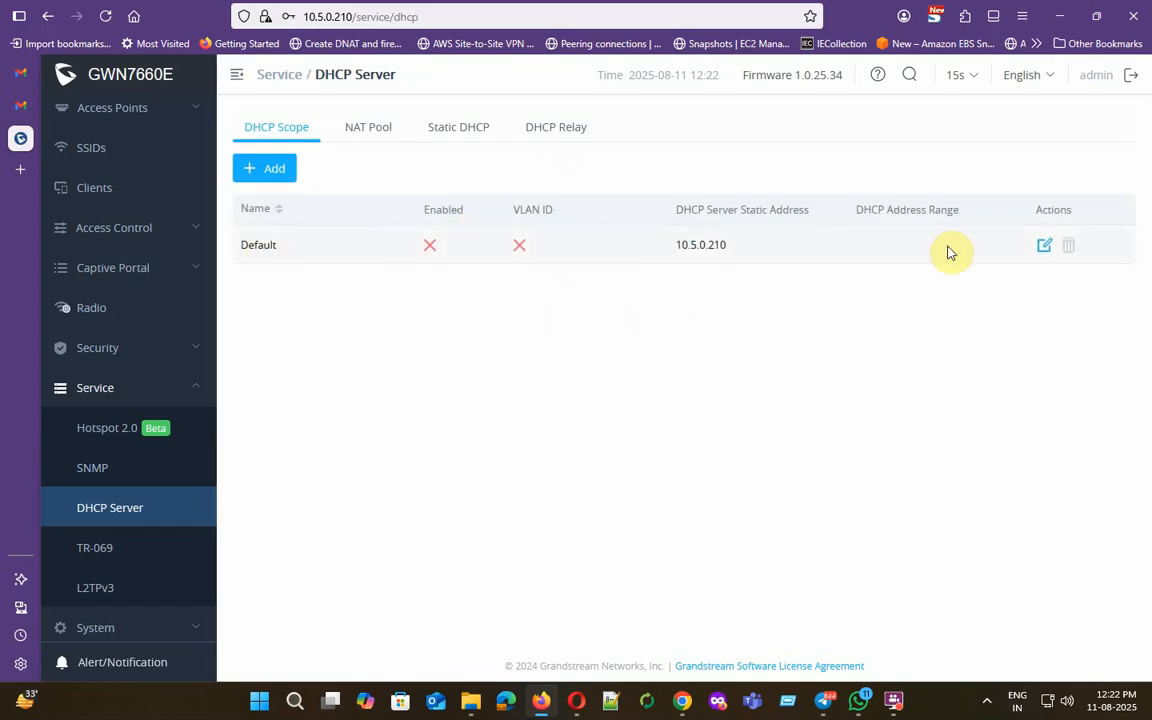
{"action": "left_click", "coordinate": [1045, 250]}
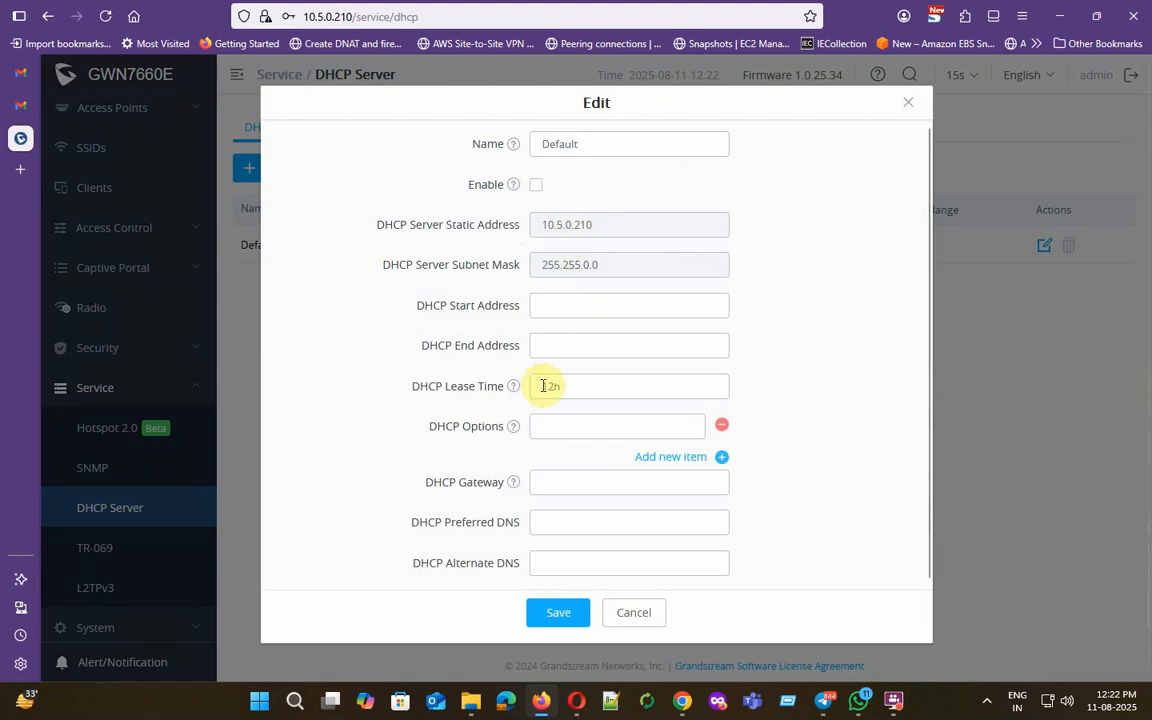
{"action": "left_click", "coordinate": [626, 612]}
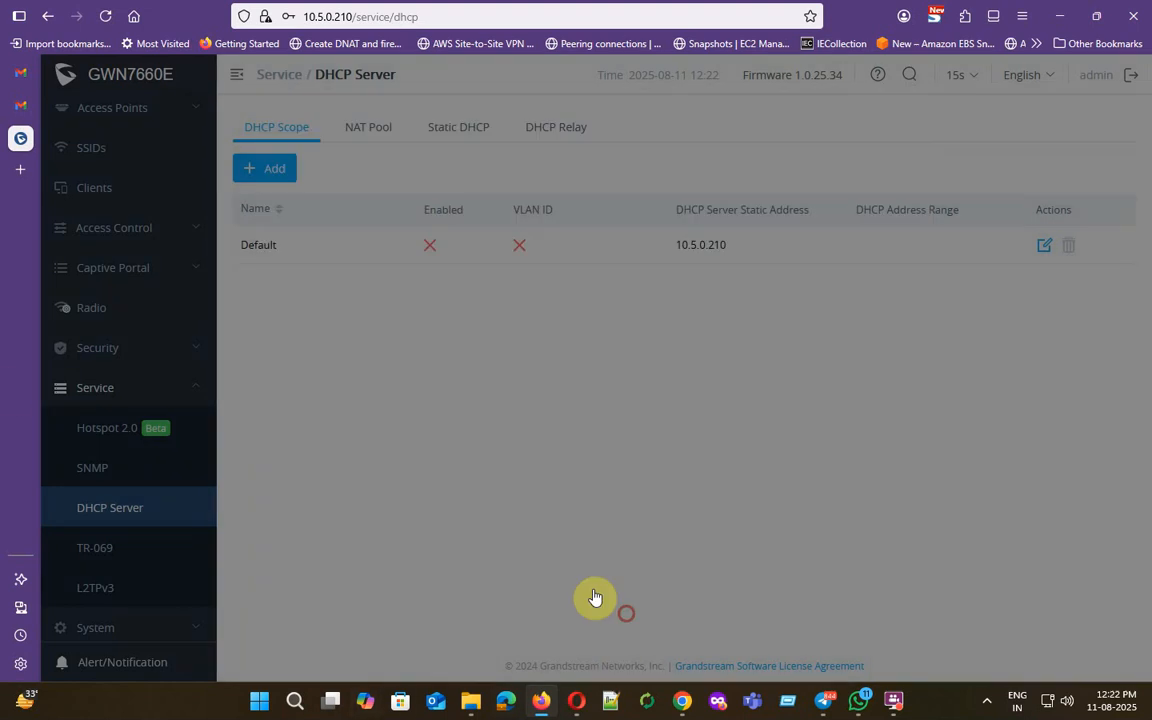
- Review the DHCP server's NAT Pool, Static DHCP and DHCP Relay settings, including the blank static DHCP rule form
{"action": "left_click", "coordinate": [378, 140]}
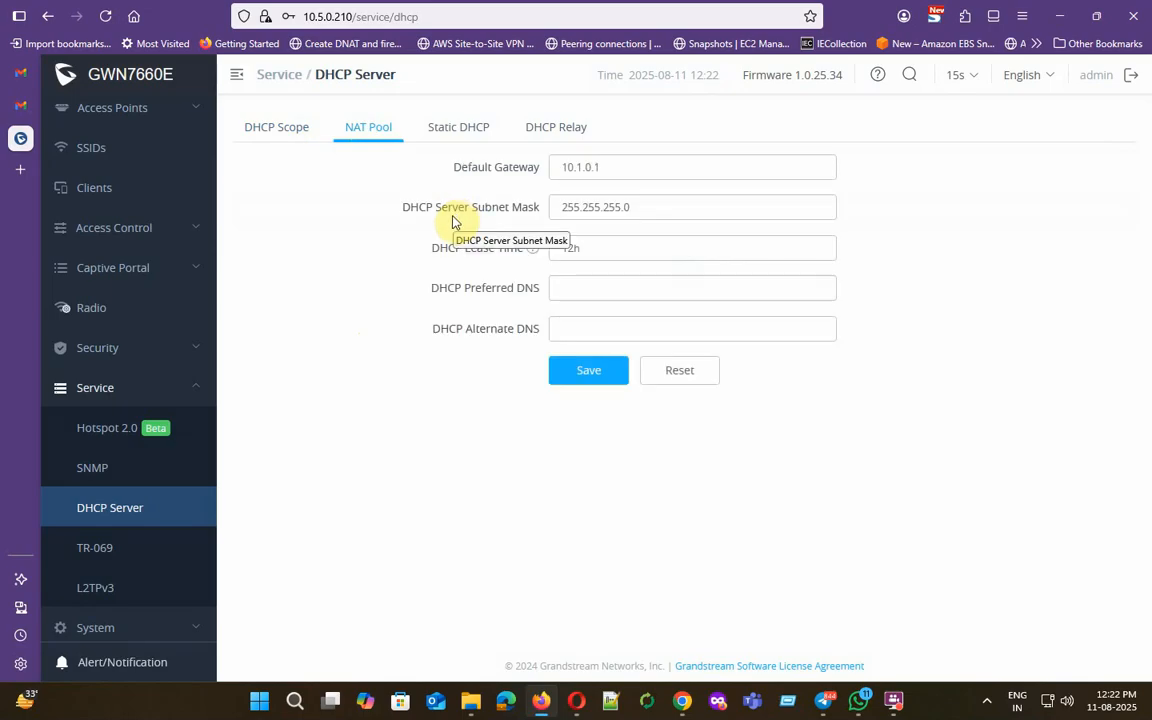
{"action": "left_click", "coordinate": [460, 130]}
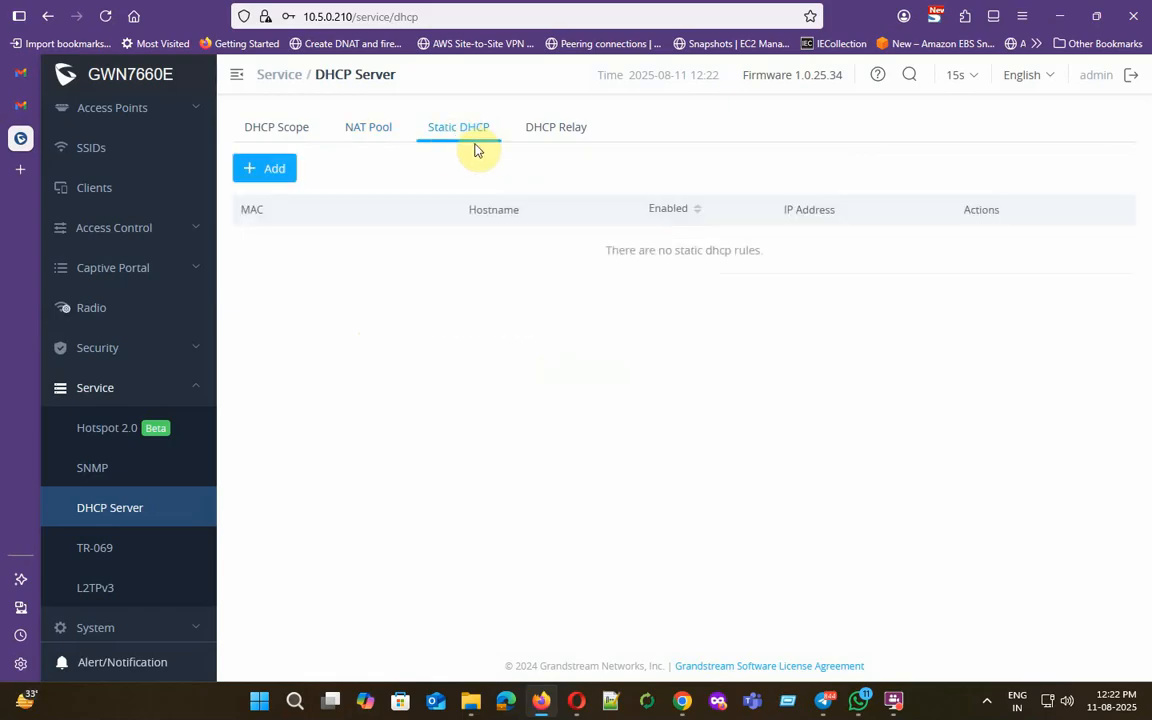
{"action": "left_click", "coordinate": [568, 143]}
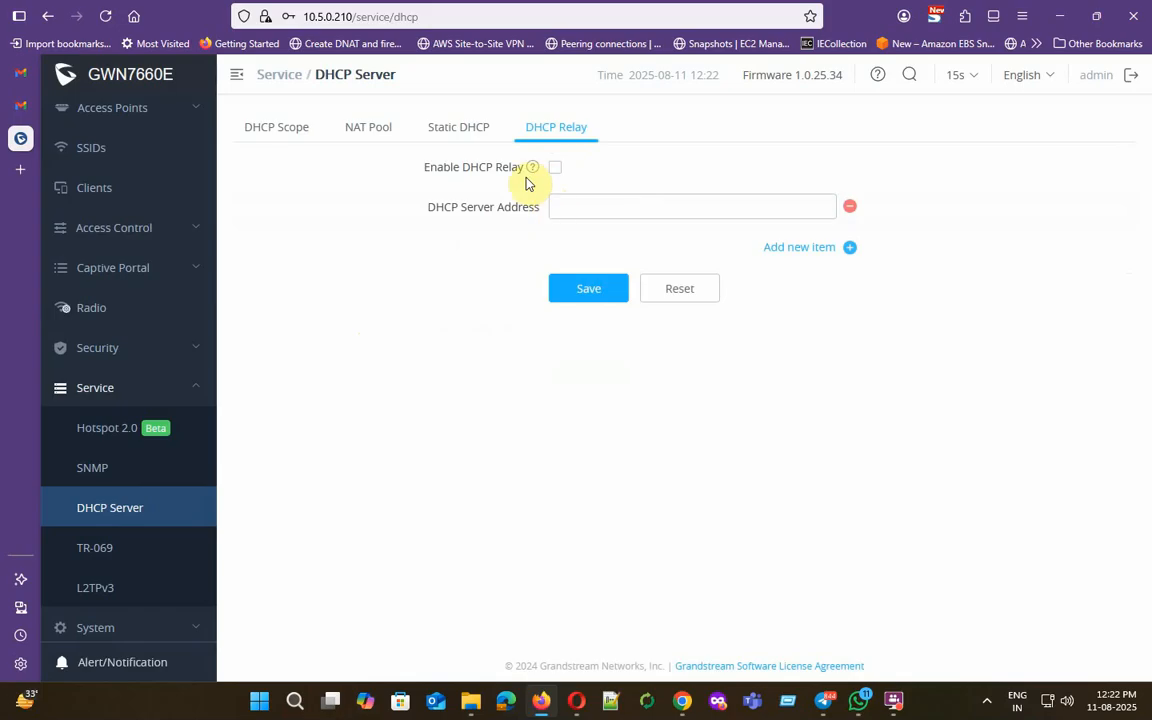
{"action": "left_click", "coordinate": [473, 139]}
{"action": "left_click", "coordinate": [262, 168]}
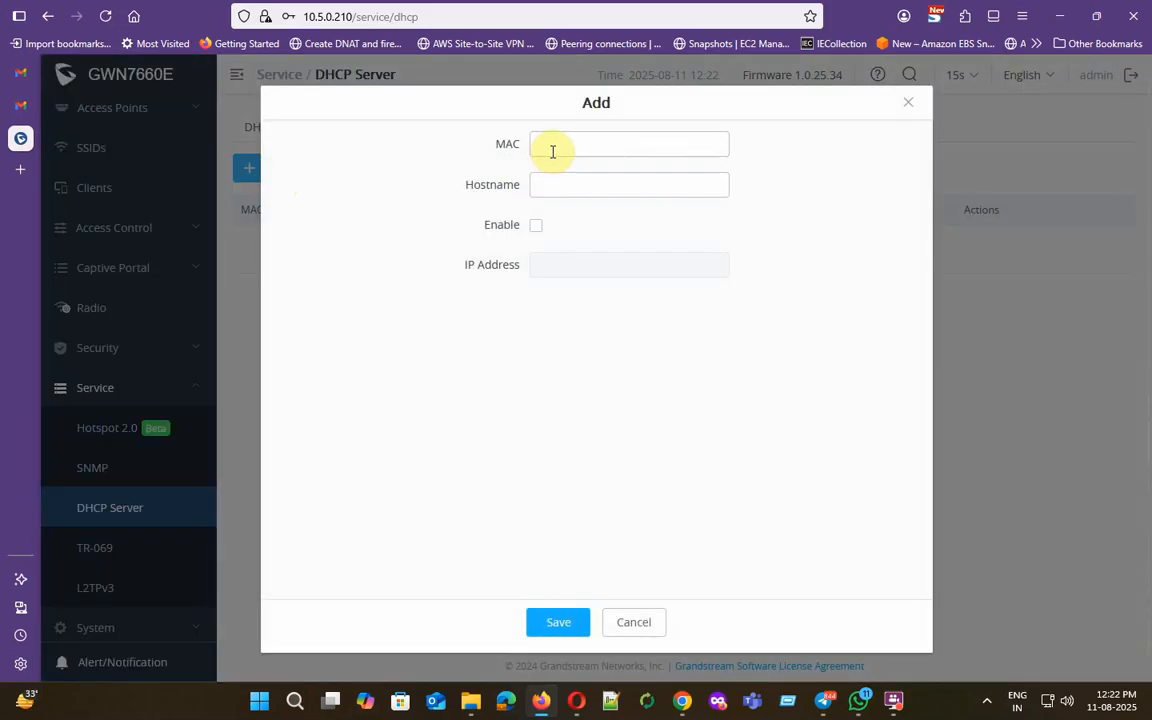
{"action": "left_click", "coordinate": [628, 623]}
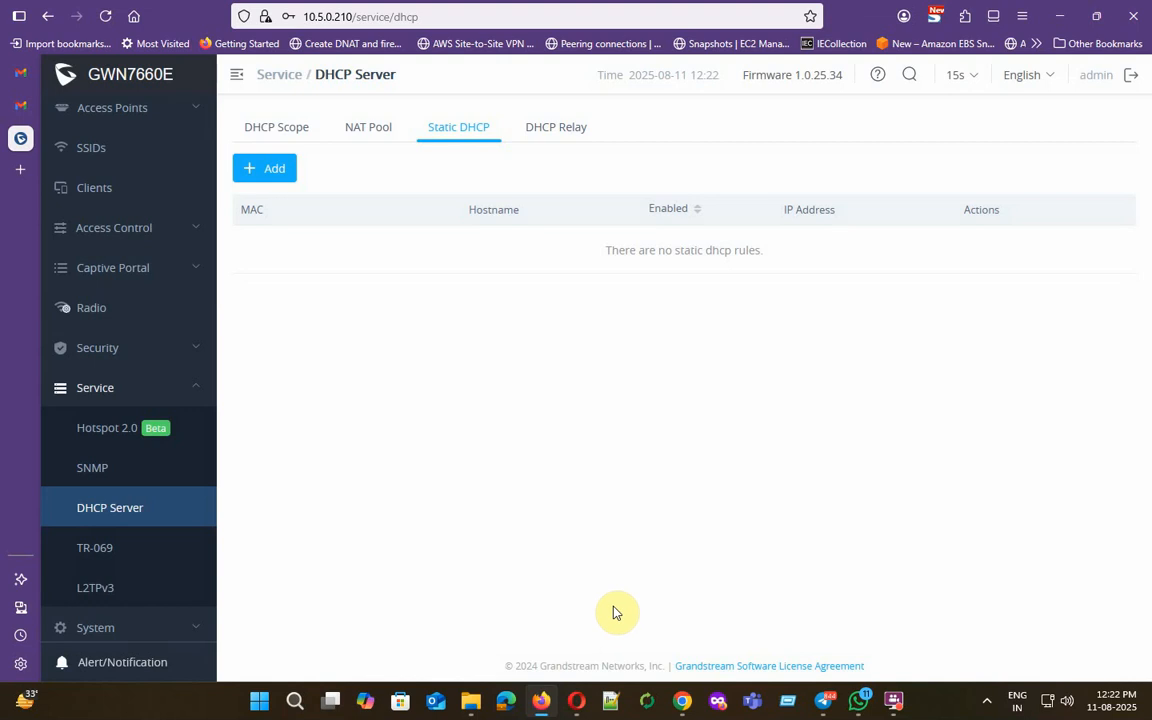
- Review the TR-069 settings and the blank L2TPv3 tunnel form with its Encap Type options, closing the form without saving
{"action": "left_click", "coordinate": [97, 554]}
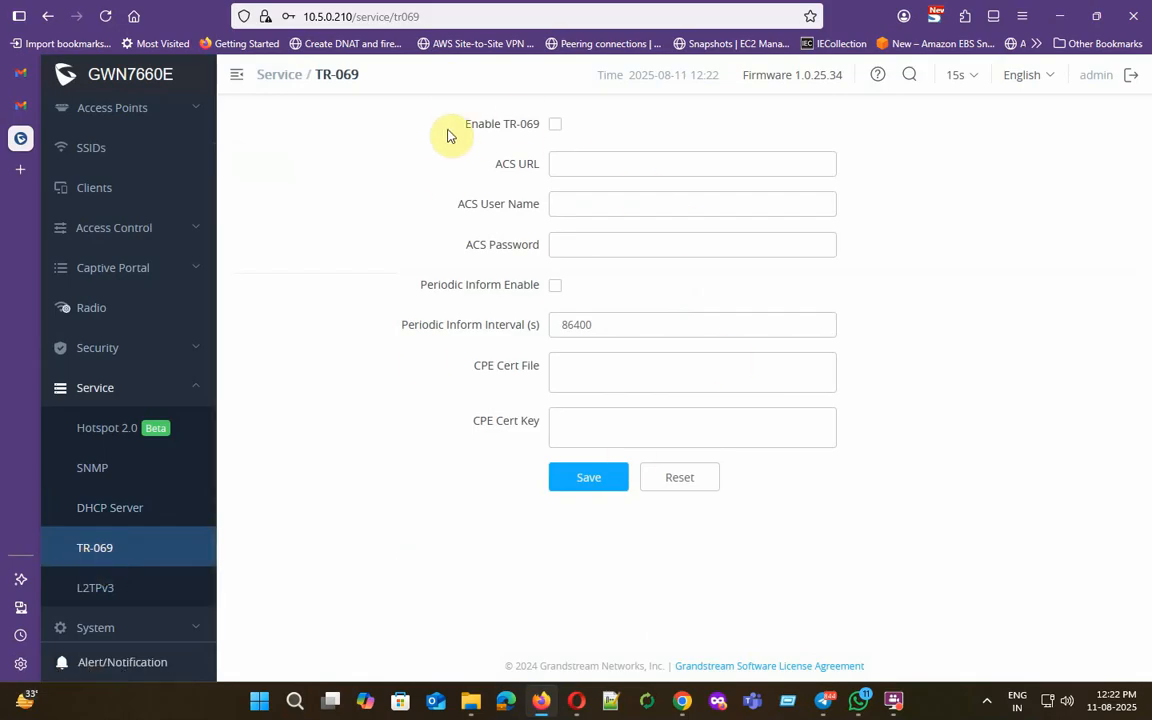
{"action": "left_click_drag", "start_coordinate": [451, 127], "coordinate": [548, 133]}
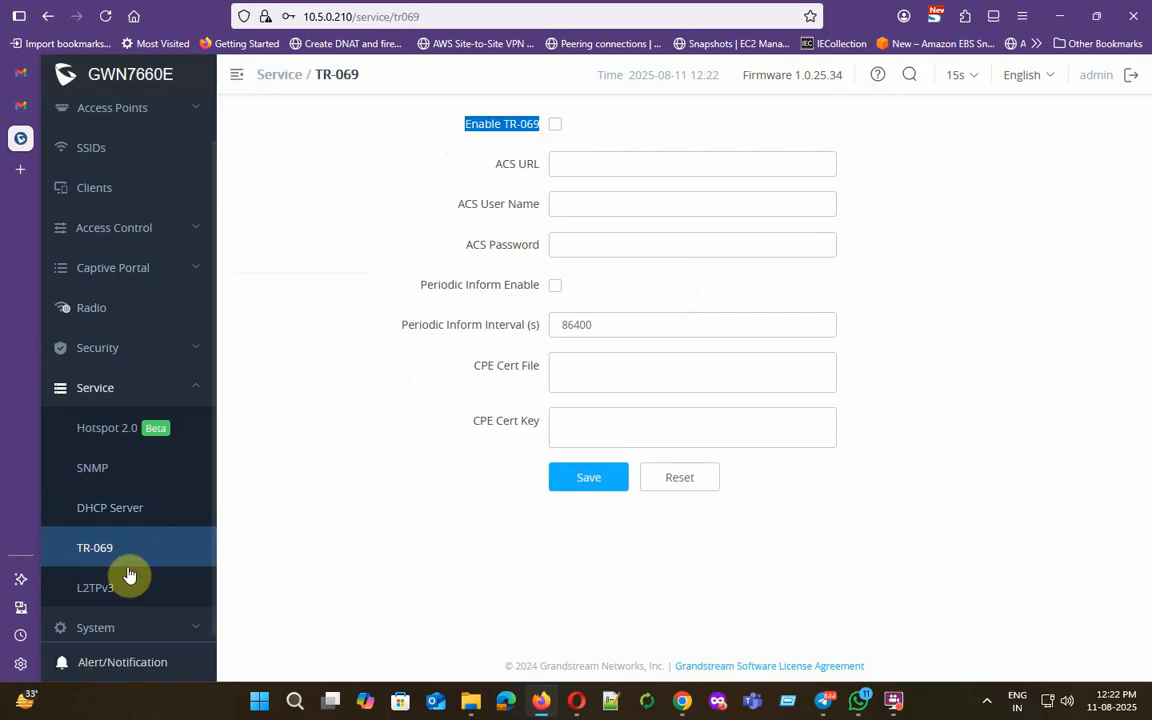
{"action": "left_click", "coordinate": [100, 590]}
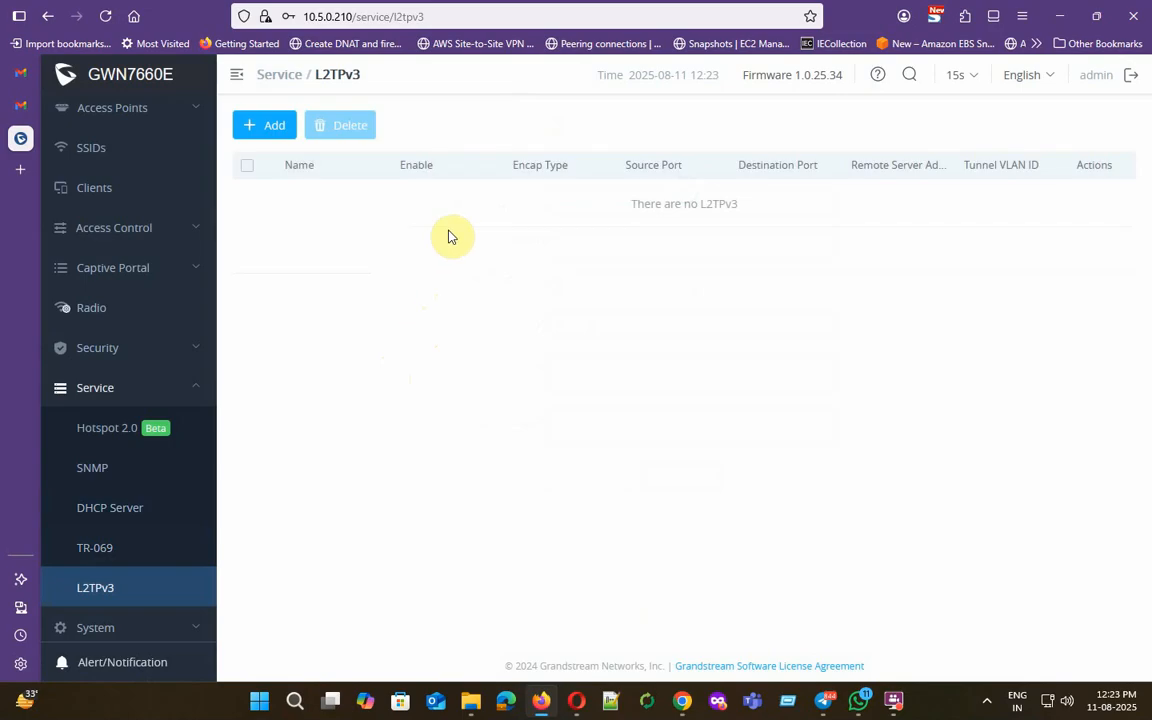
{"action": "left_click", "coordinate": [271, 127]}
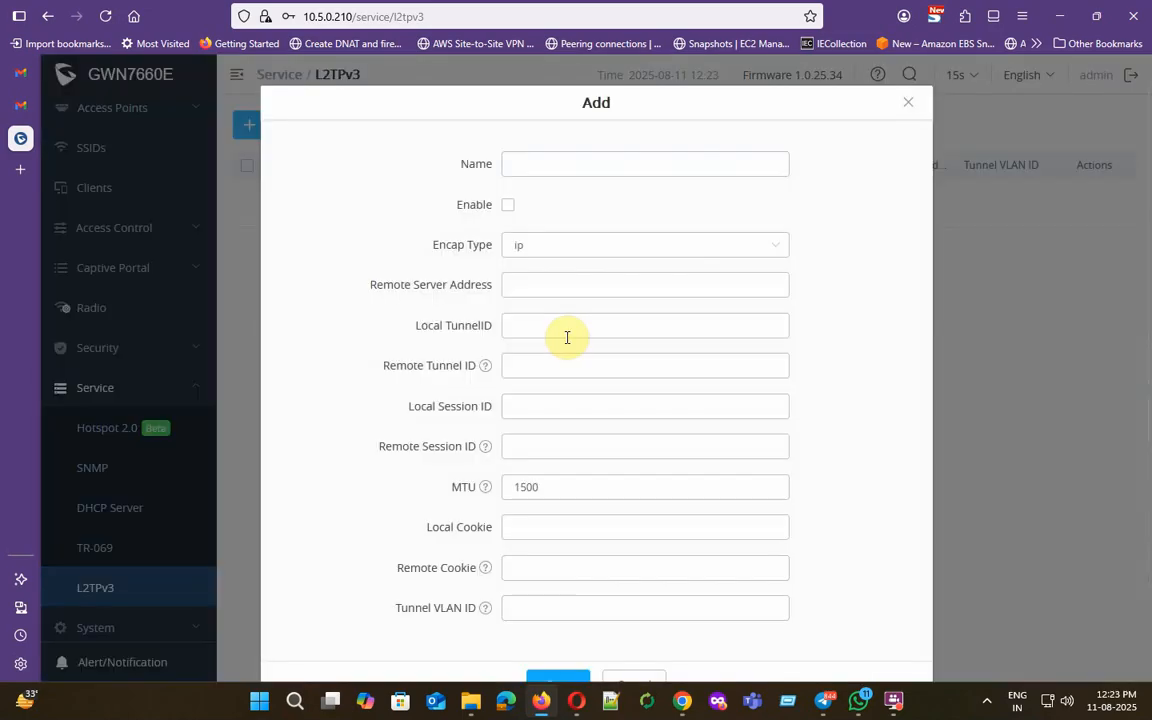
{"action": "left_click", "coordinate": [540, 252]}
{"action": "left_click", "coordinate": [539, 250]}
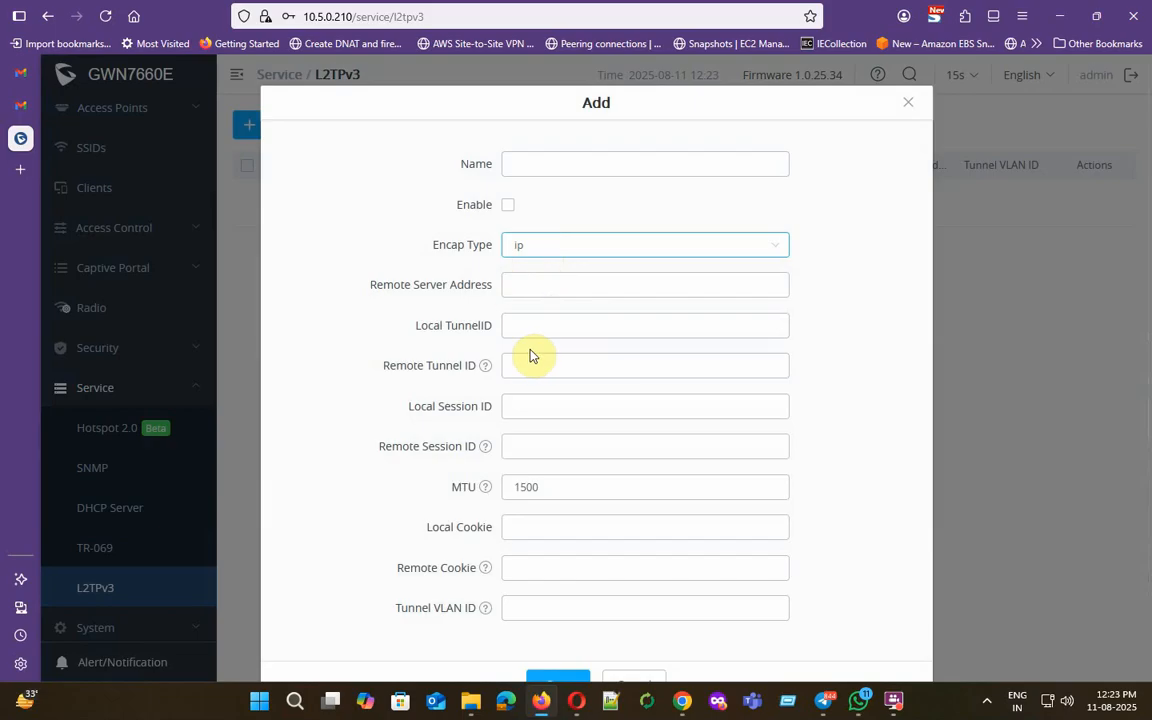
{"action": "scroll", "coordinate": [538, 362], "scroll_direction": "down", "scroll_amount": 1}
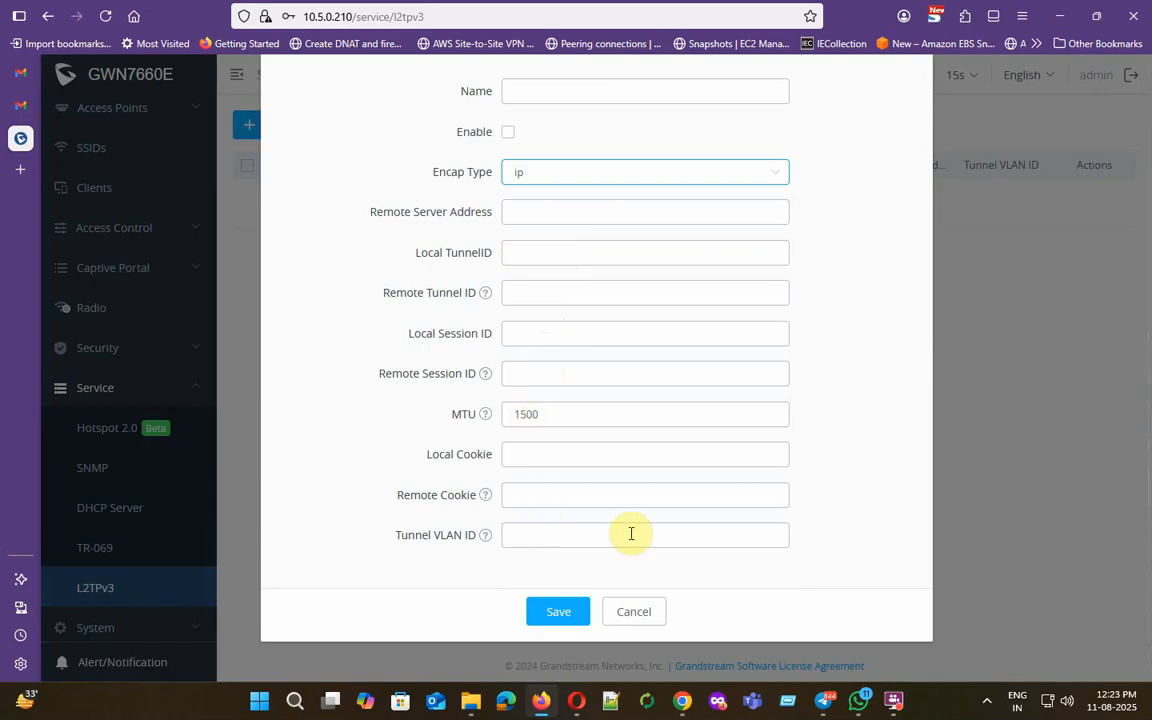
{"action": "left_click", "coordinate": [625, 613]}
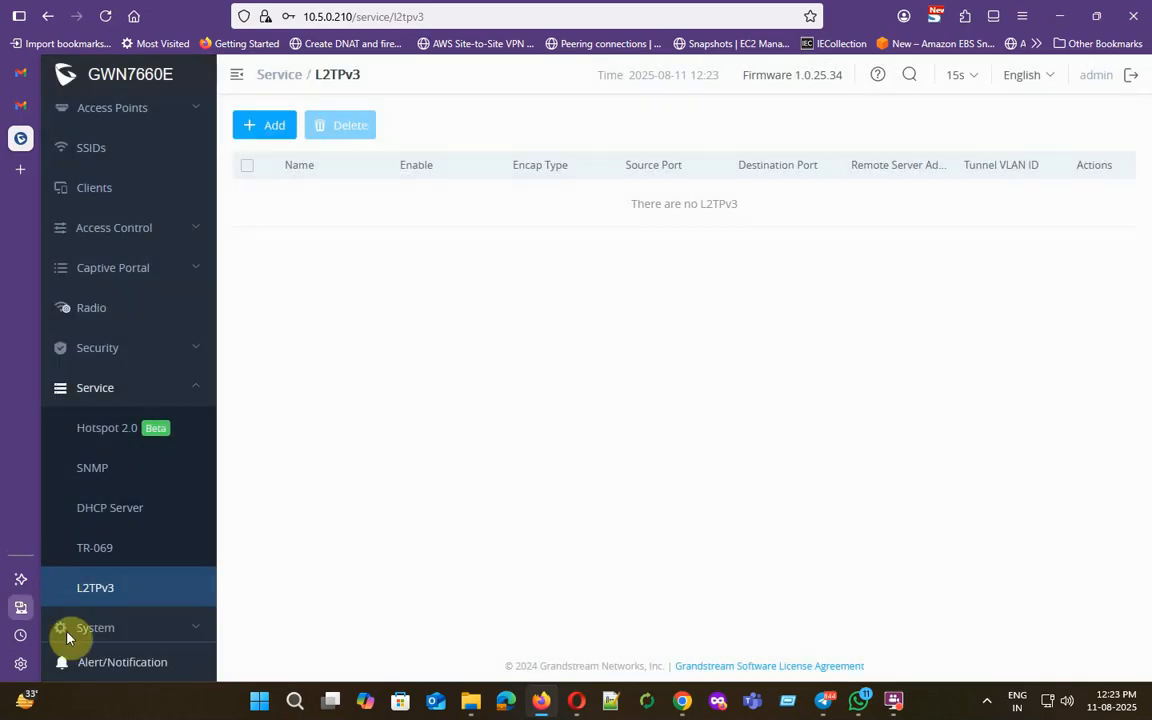
- Open the basic System settings and check the available LED modes without changing the selection
{"action": "left_click", "coordinate": [190, 386]}
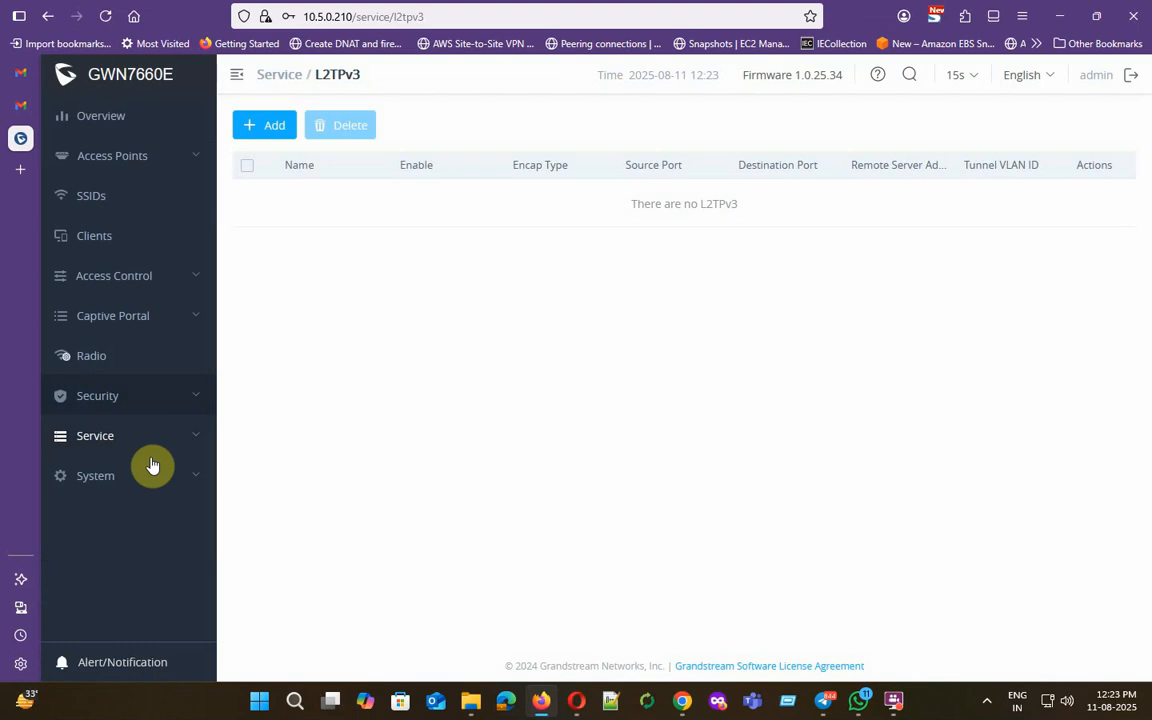
{"action": "left_click", "coordinate": [147, 480]}
{"action": "scroll", "coordinate": [142, 507], "scroll_direction": "down", "scroll_amount": 1}
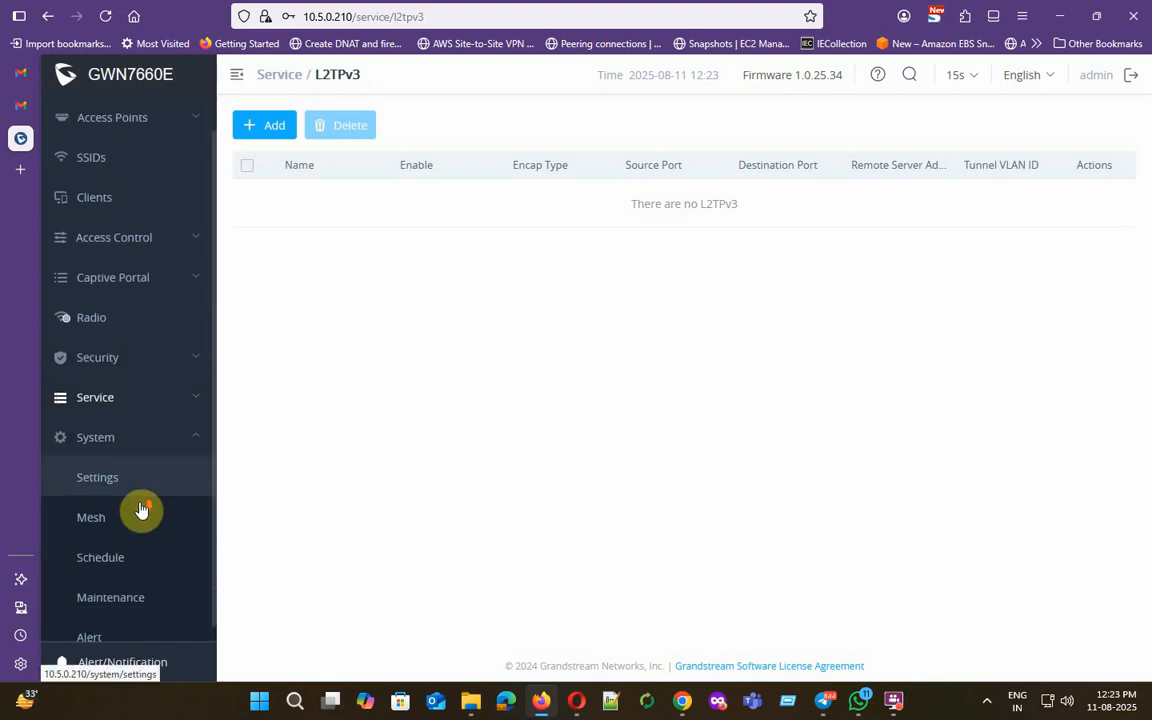
{"action": "left_click", "coordinate": [98, 468]}
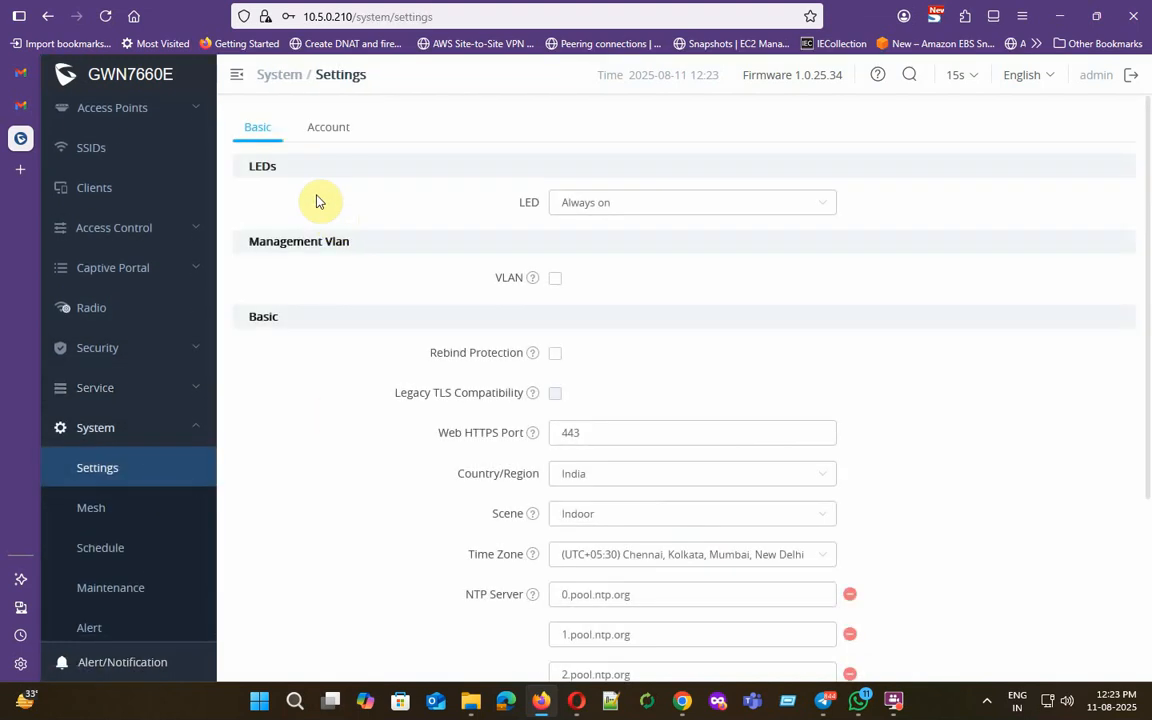
{"action": "left_click", "coordinate": [592, 204]}
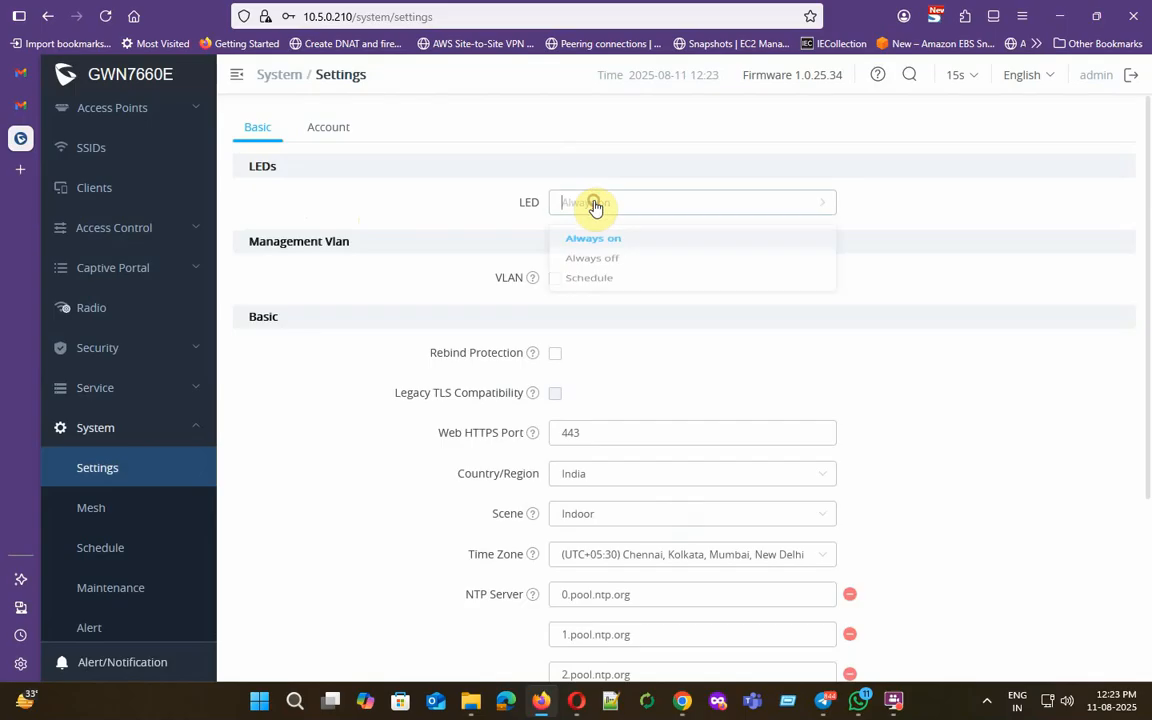
{"action": "left_click", "coordinate": [462, 204]}
- Turn on the management VLAN to inspect its VLAN ID and DHCP Option 43 override options, and turn it off again
{"action": "left_click", "coordinate": [555, 280]}
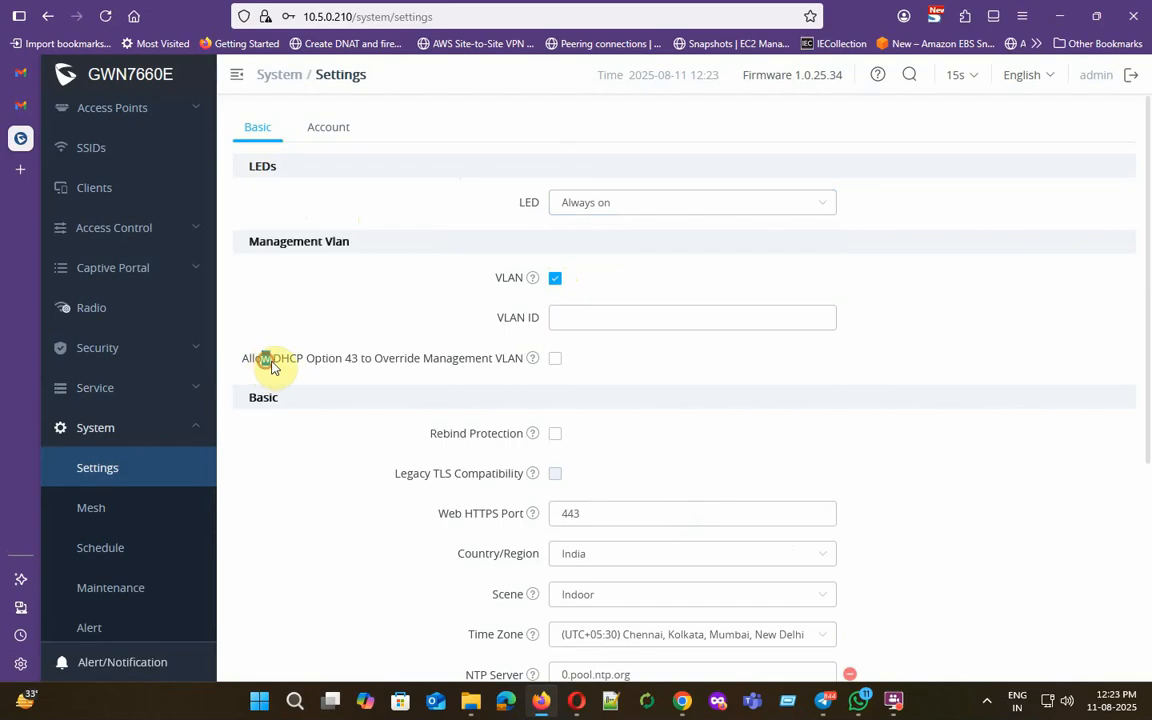
{"action": "left_click_drag", "start_coordinate": [266, 362], "coordinate": [532, 381]}
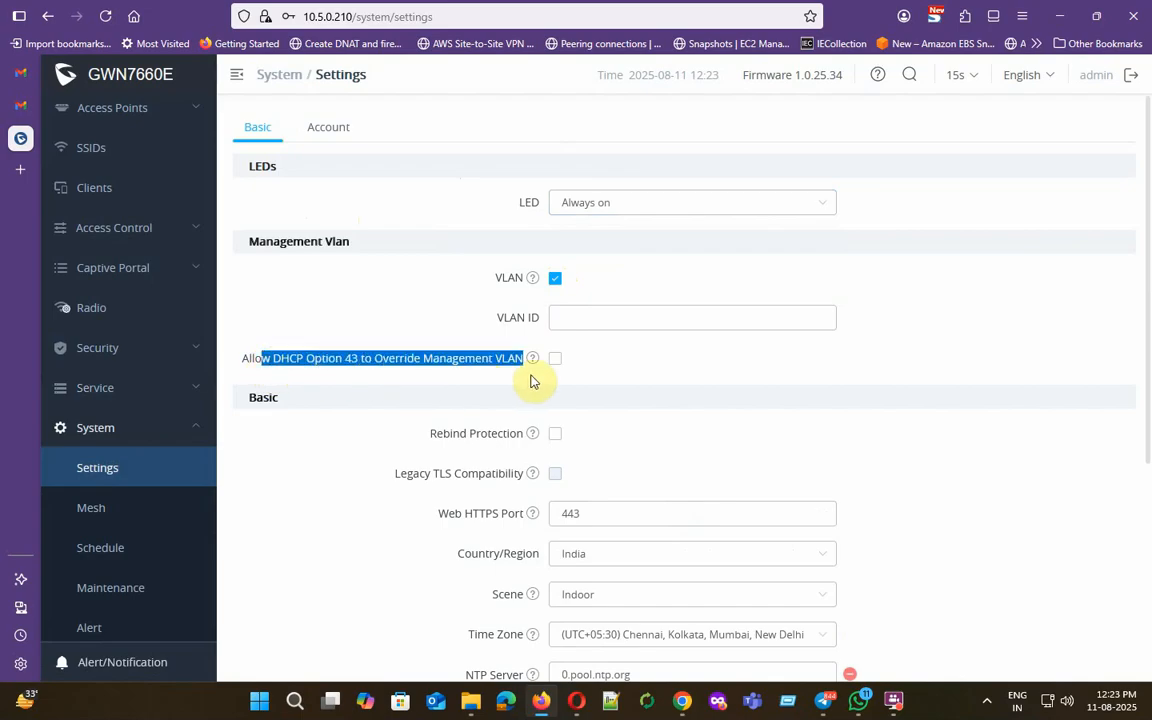
{"action": "left_click", "coordinate": [556, 281]}
- Review the basic system settings from Rebind Protection and web port through scene, time zone, NTP servers, date format and reboot schedule
{"action": "scroll", "coordinate": [530, 345], "scroll_direction": "down", "scroll_amount": 2}
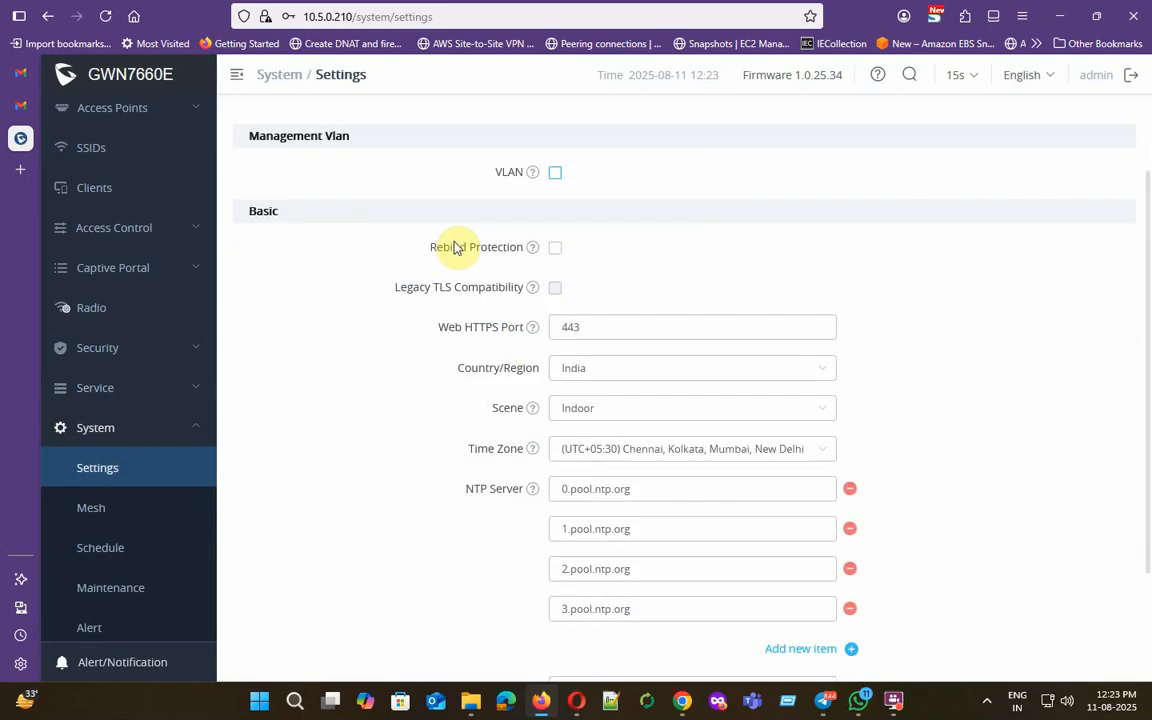
{"action": "left_click_drag", "start_coordinate": [410, 288], "coordinate": [545, 375]}
{"action": "left_click_drag", "start_coordinate": [476, 407], "coordinate": [497, 413]}
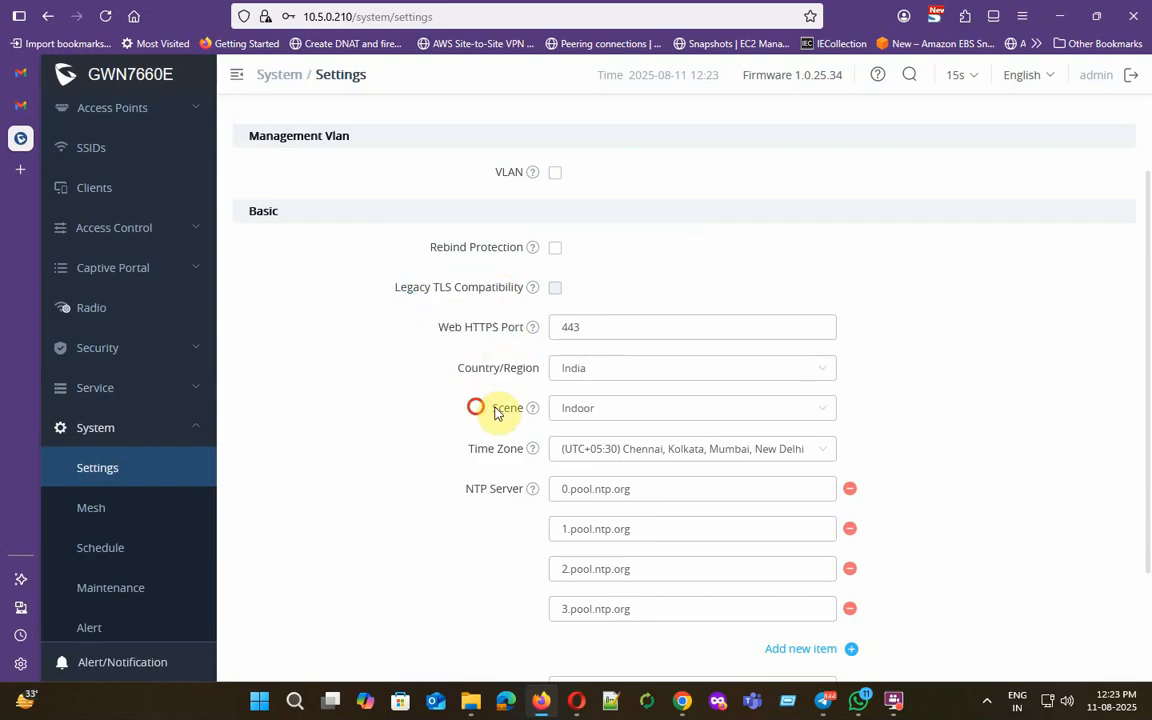
{"action": "double_click", "coordinate": [497, 413]}
{"action": "scroll", "coordinate": [507, 411], "scroll_direction": "down", "scroll_amount": 2}
{"action": "left_click_drag", "start_coordinate": [467, 345], "coordinate": [518, 357]}
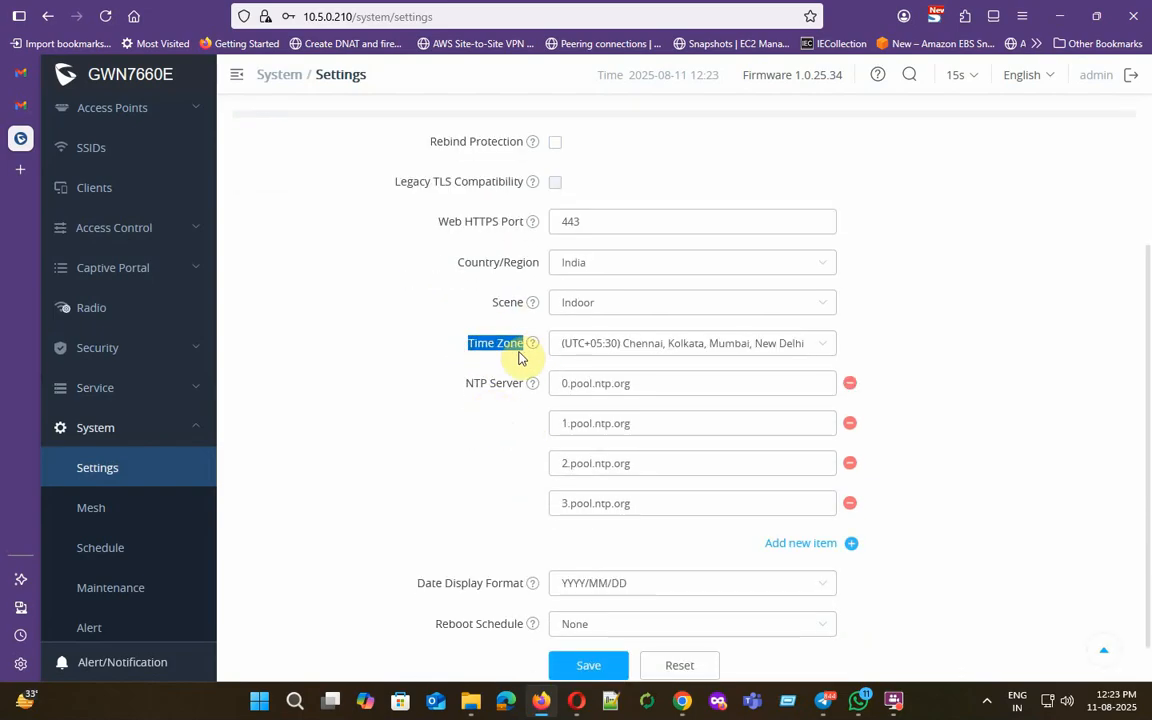
{"action": "left_click_drag", "start_coordinate": [460, 383], "coordinate": [527, 386]}
{"action": "scroll", "coordinate": [640, 527], "scroll_direction": "down", "scroll_amount": 1}
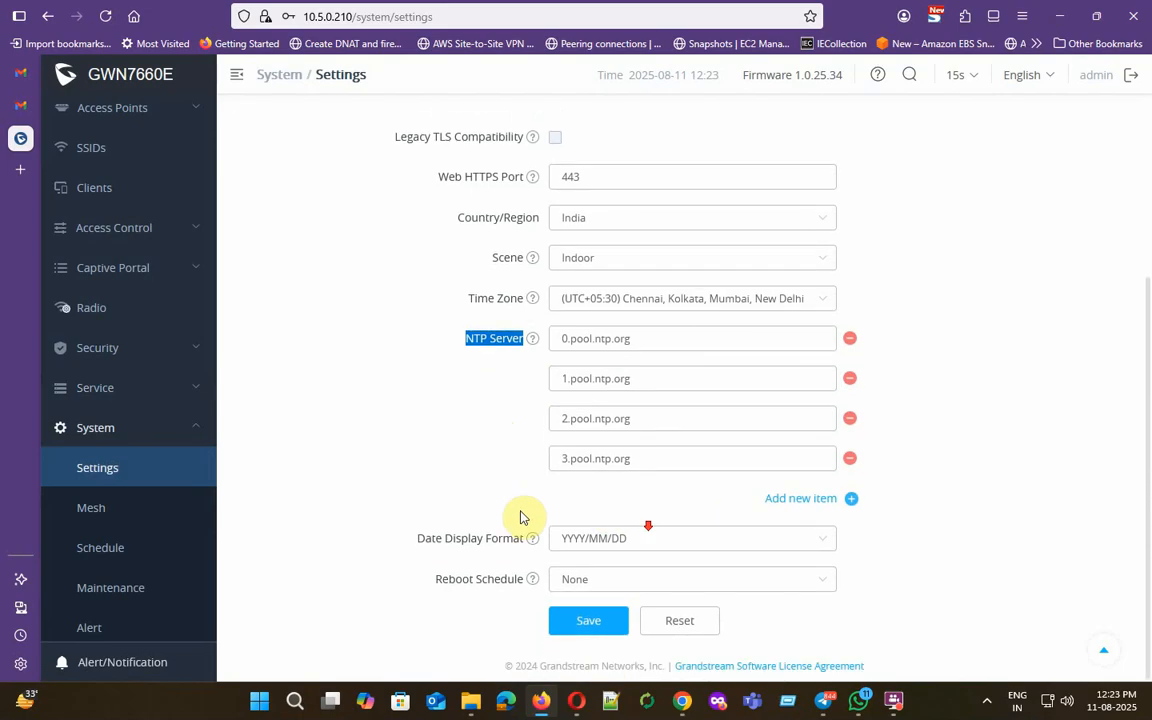
{"action": "mouse_move", "coordinate": [419, 538]}
{"action": "left_mouse_down"}
{"action": "mouse_move", "coordinate": [522, 539]}
{"action": "mouse_move", "coordinate": [505, 578]}
{"action": "mouse_move", "coordinate": [427, 561]}
{"action": "left_mouse_up"}
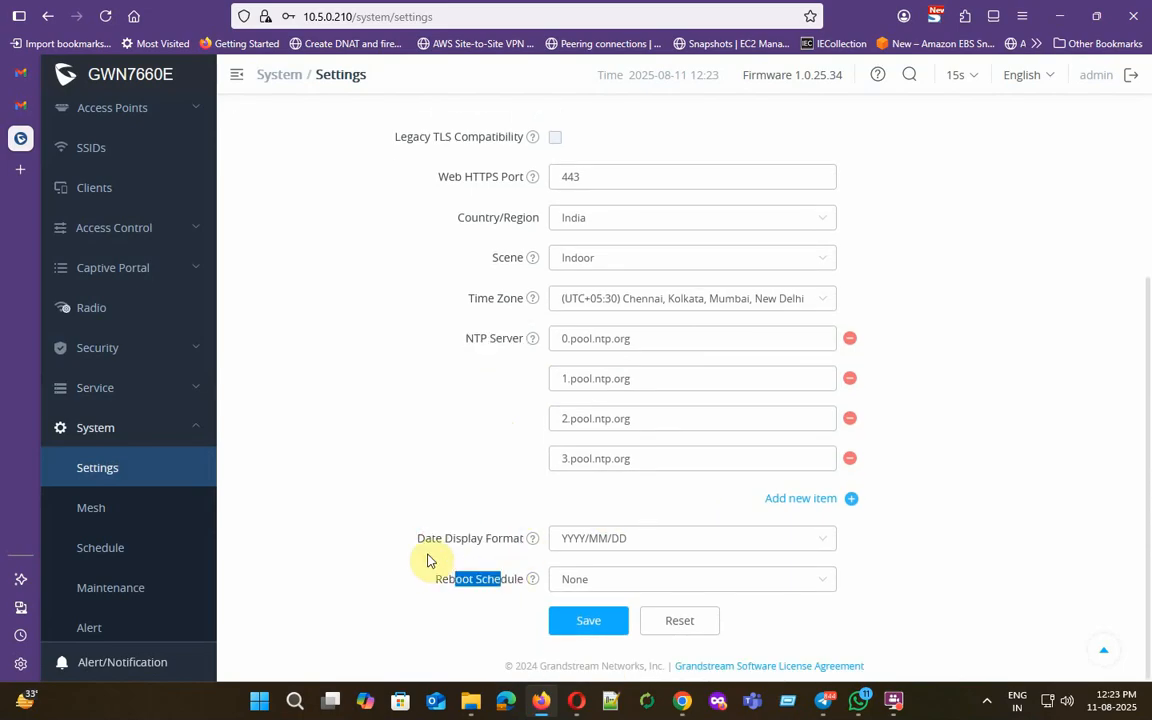
- Review the Mesh configuration fields and the mesh topology table without changing anything
{"action": "left_click", "coordinate": [100, 508]}
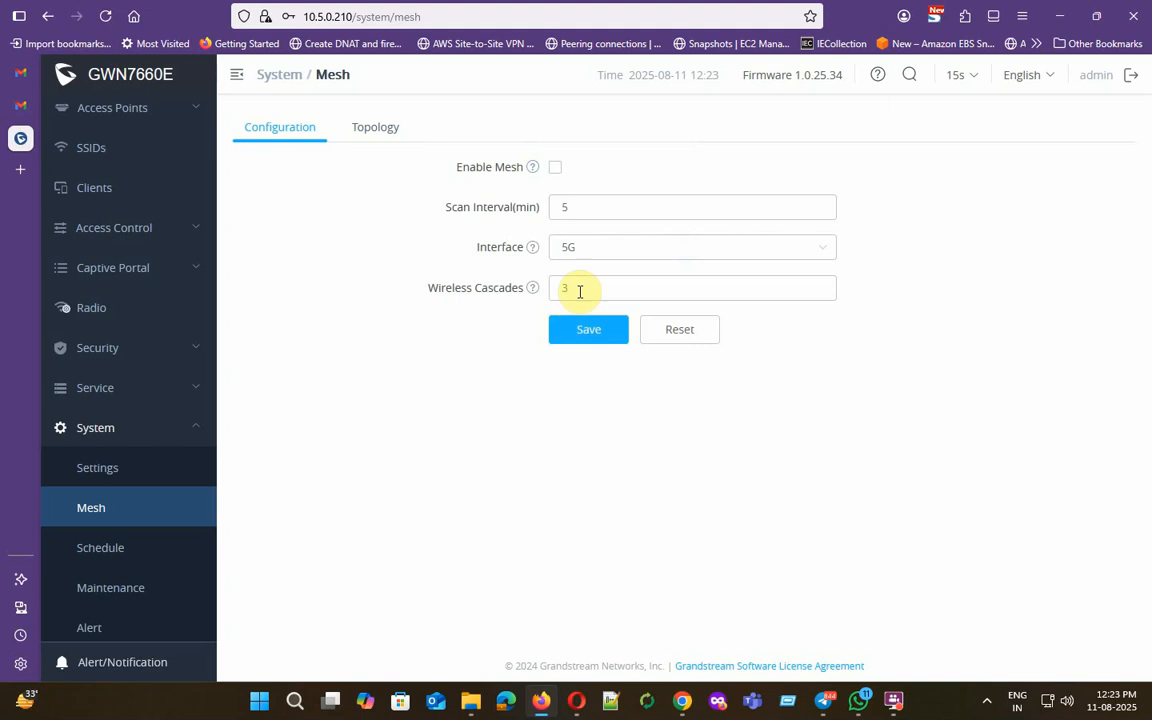
{"action": "left_click", "coordinate": [389, 121]}
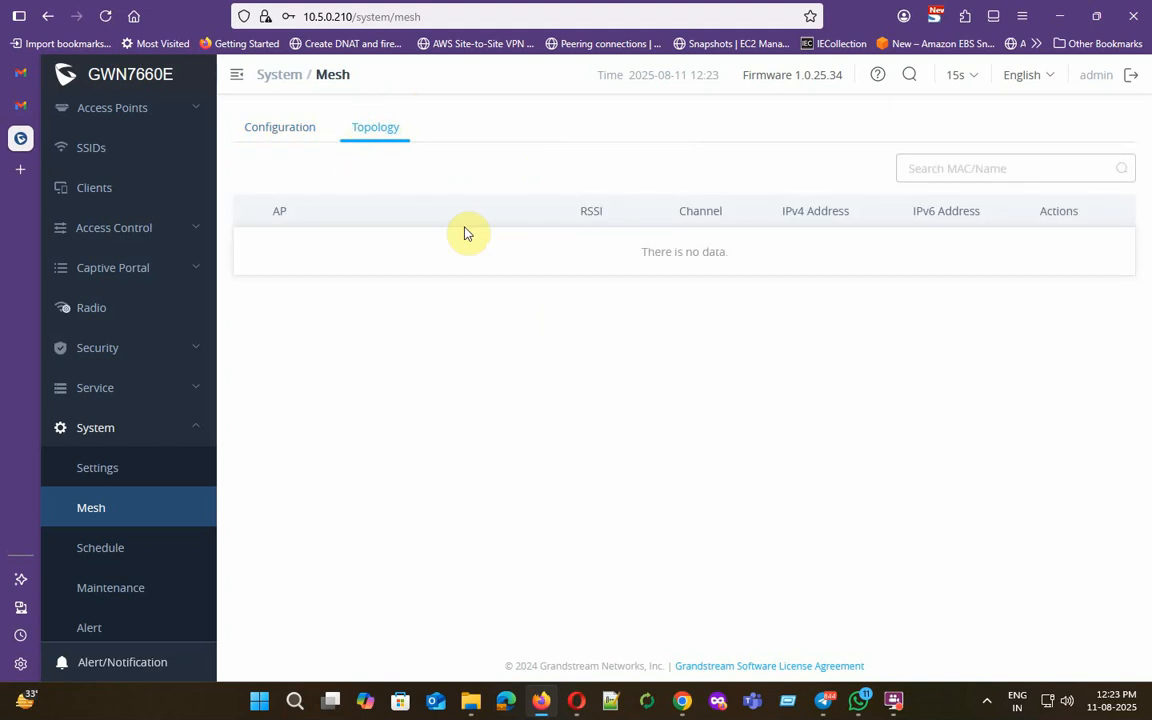
{"action": "left_click", "coordinate": [303, 146]}
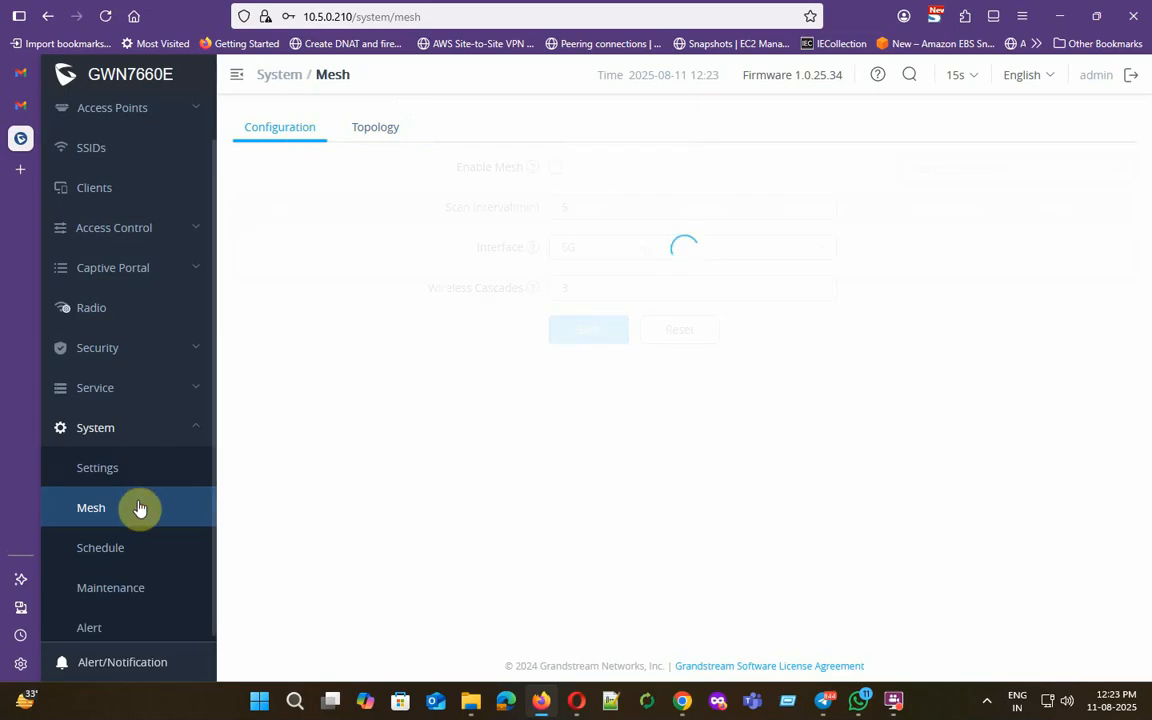
- Start a new schedule named Test with a weekly period on Tuesday to Friday from about 01:30 to 08:30
{"action": "left_click", "coordinate": [98, 552]}
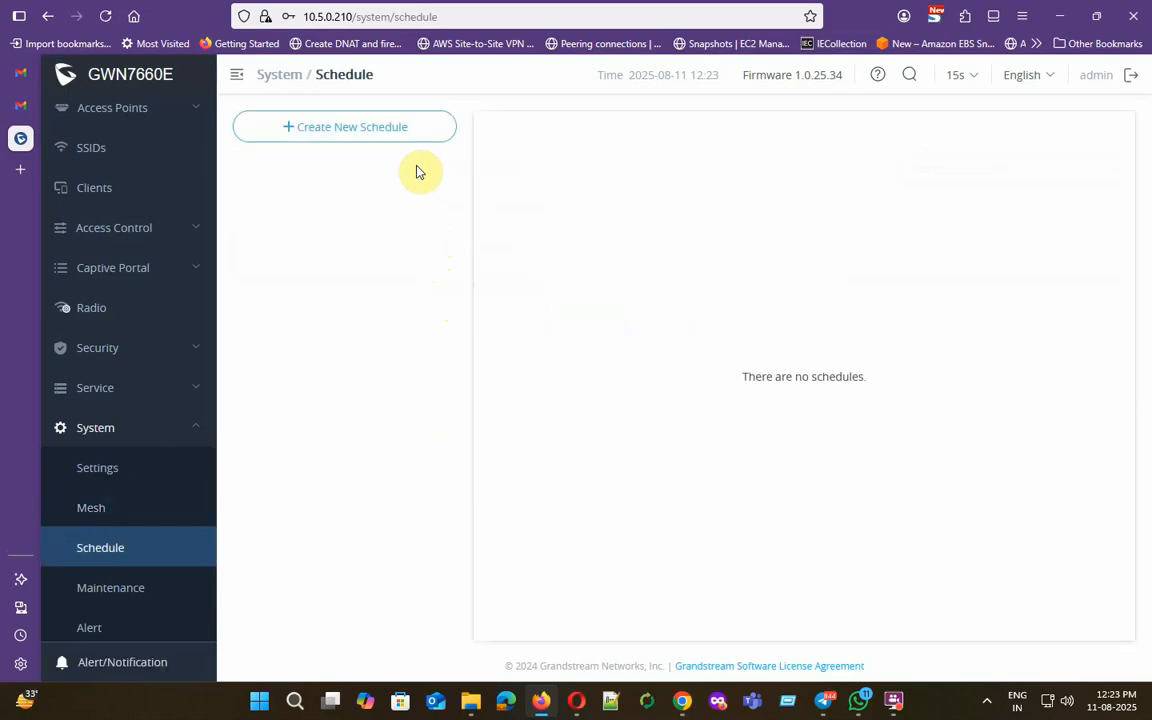
{"action": "left_click", "coordinate": [385, 130]}
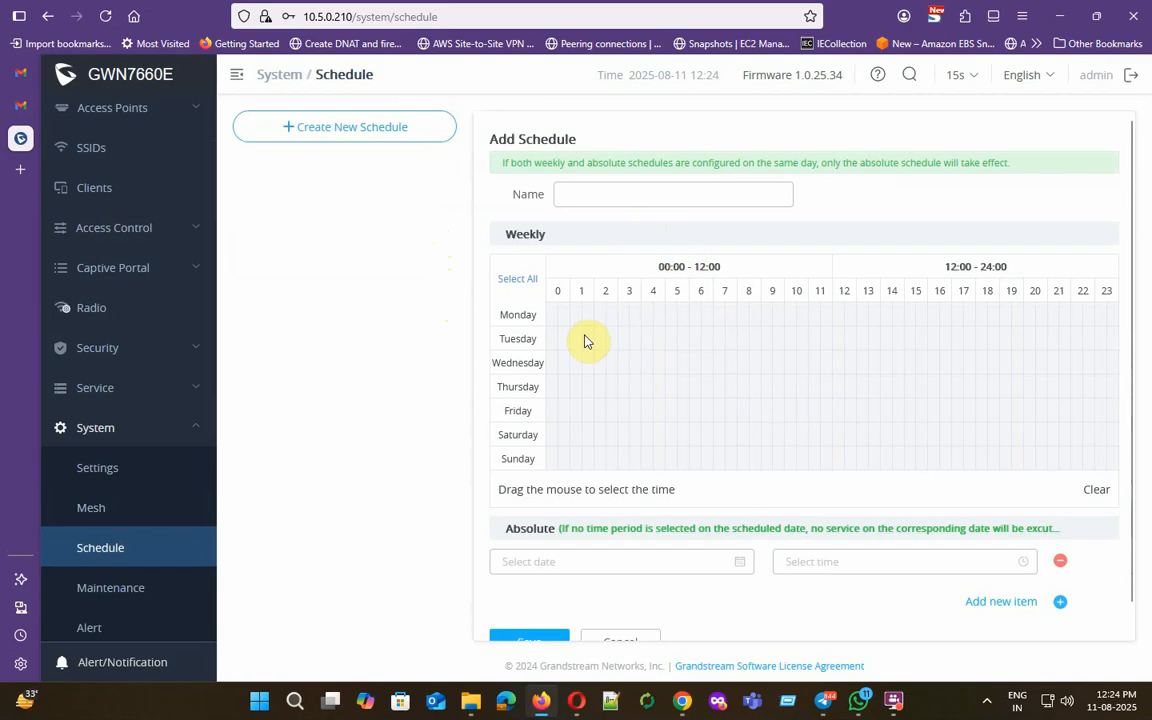
{"action": "left_click_drag", "start_coordinate": [585, 341], "coordinate": [745, 406]}
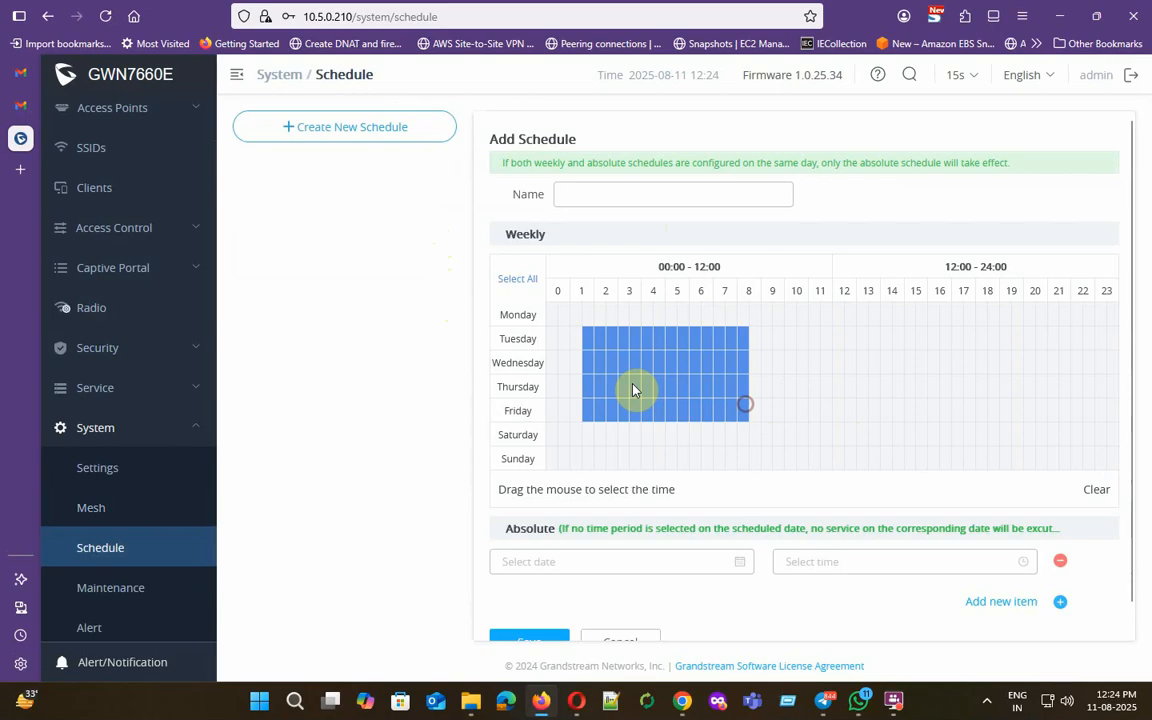
{"action": "left_click", "coordinate": [579, 198]}
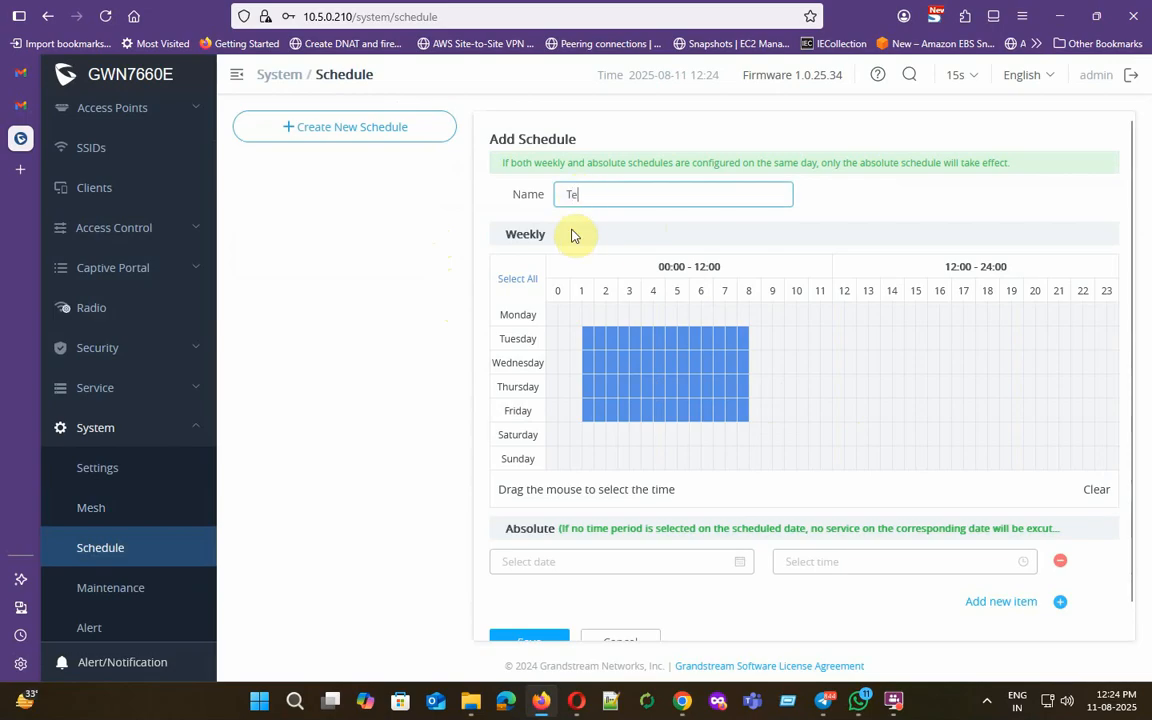
{"action": "scroll", "coordinate": [615, 340], "scroll_direction": "down", "scroll_amount": 1}
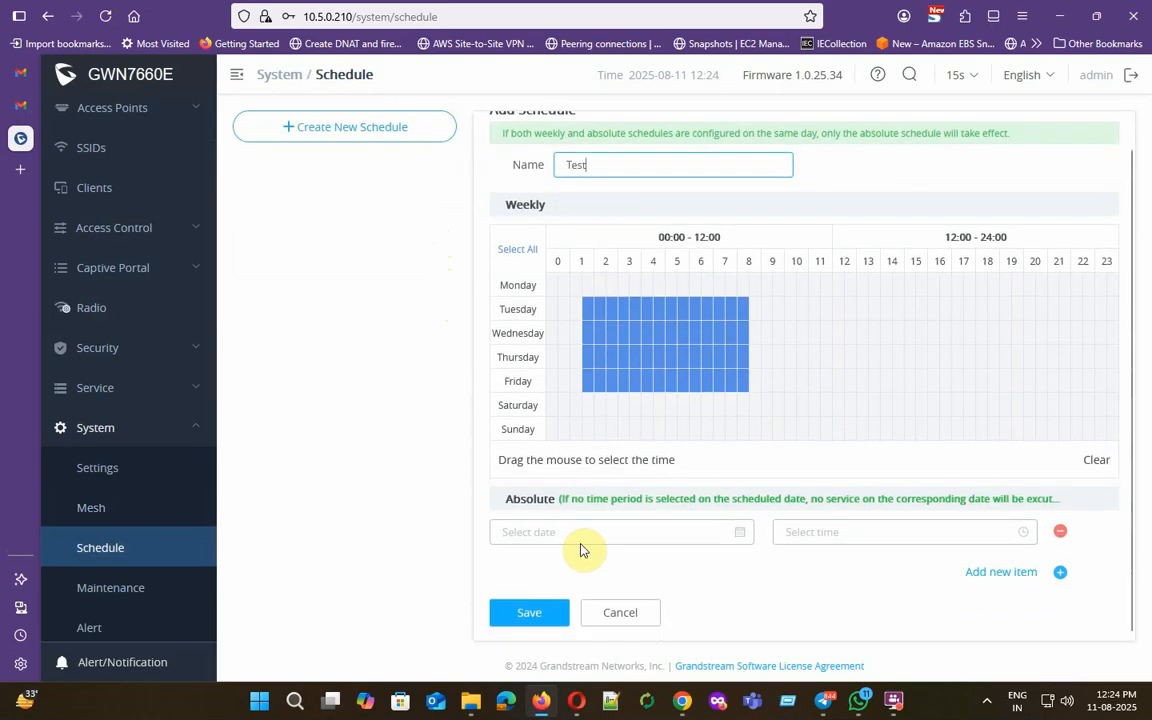
- Add an absolute period to the Test schedule on 2025-08-12 from 04:30 to 05:00
{"action": "left_click", "coordinate": [746, 536]}
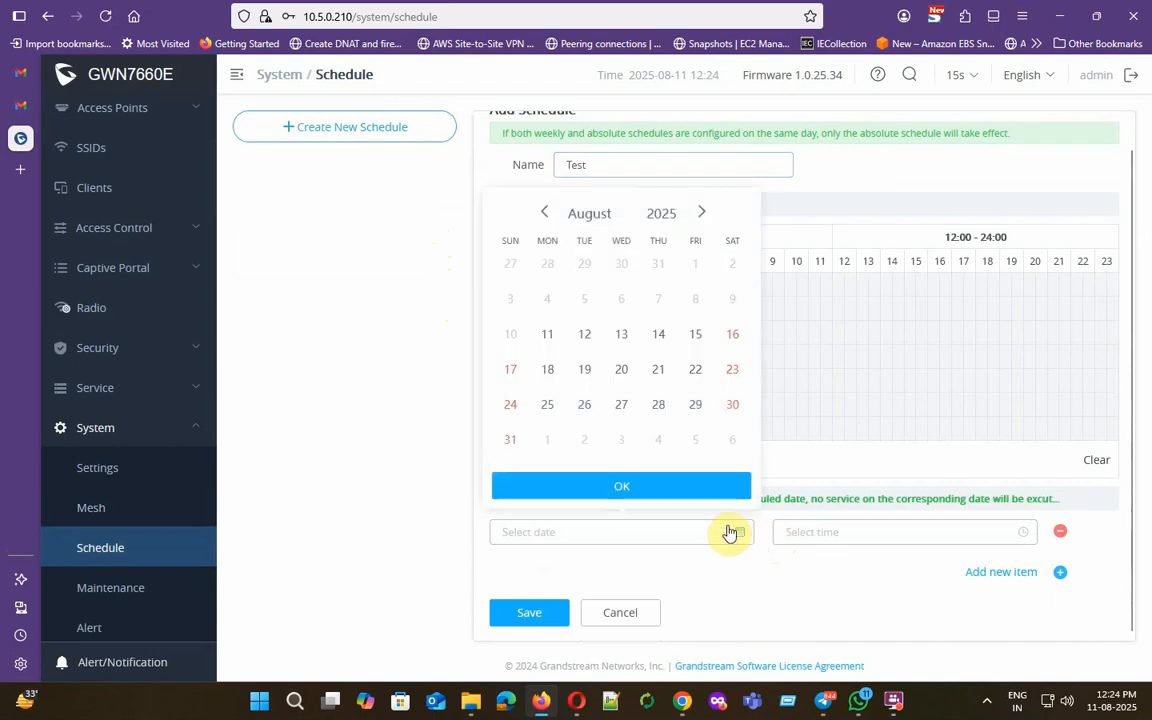
{"action": "left_click", "coordinate": [581, 338]}
{"action": "left_click", "coordinate": [671, 487]}
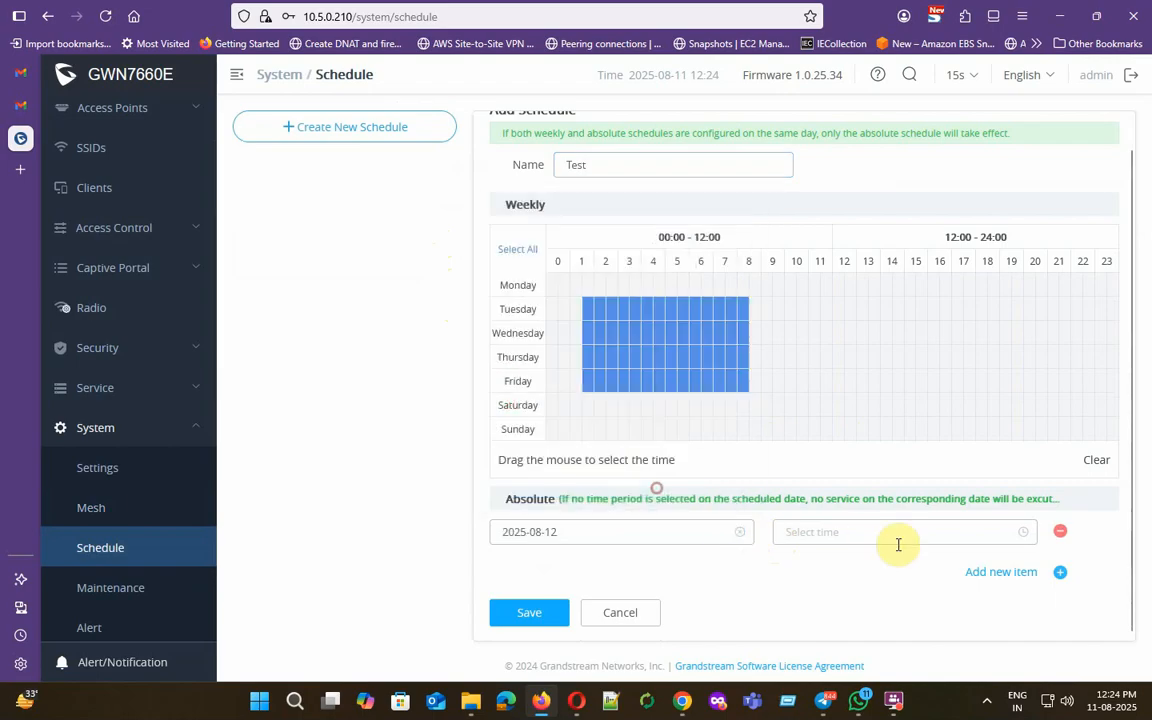
{"action": "left_click", "coordinate": [1025, 538]}
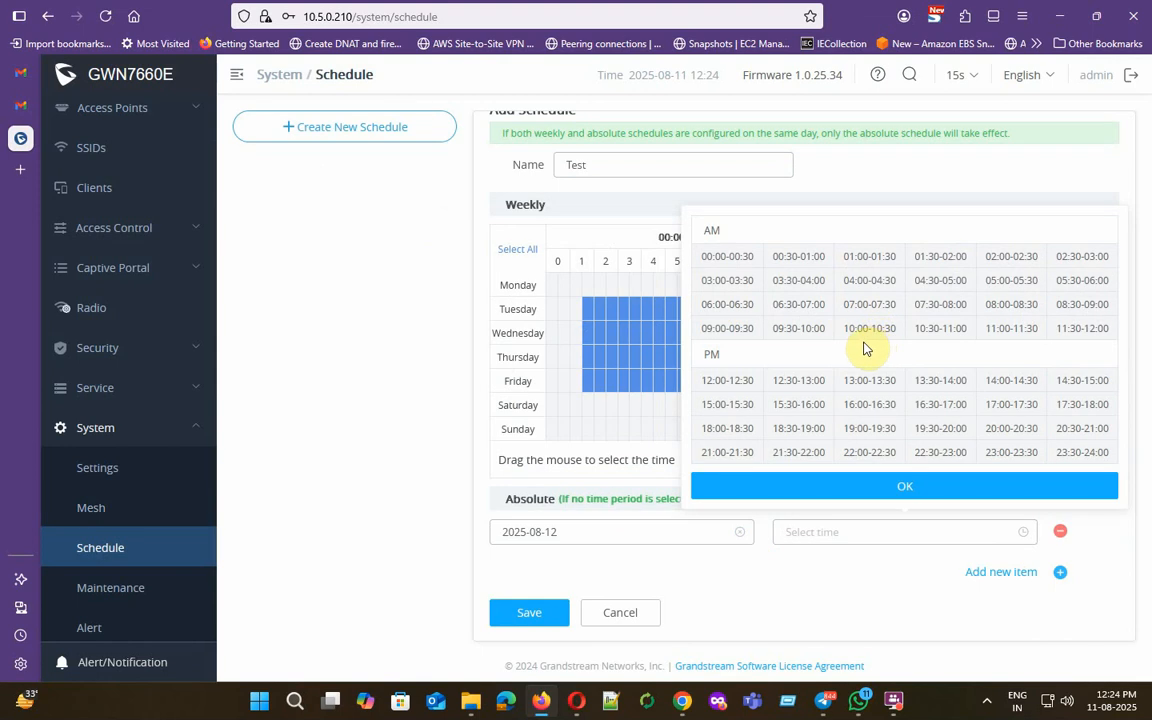
{"action": "left_click", "coordinate": [933, 487]}
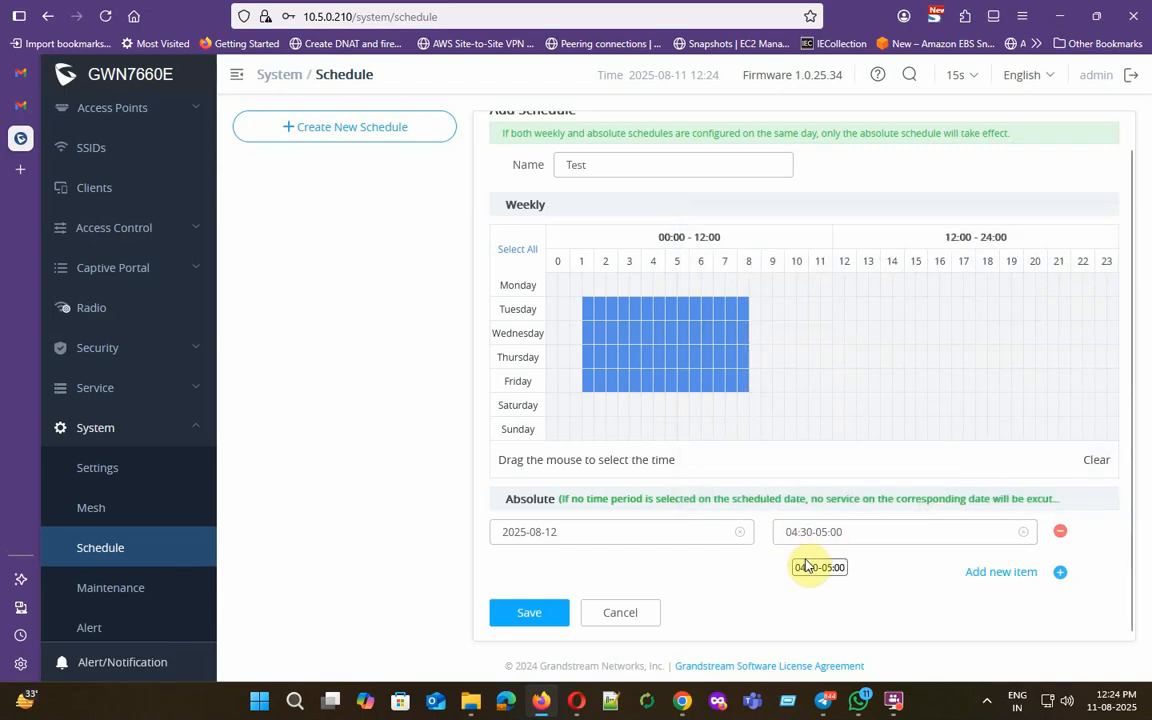
- Add a second absolute period on 2025-08-21 from 13:00 to 13:30, and discard the schedule without saving
{"action": "left_click", "coordinate": [1059, 578]}
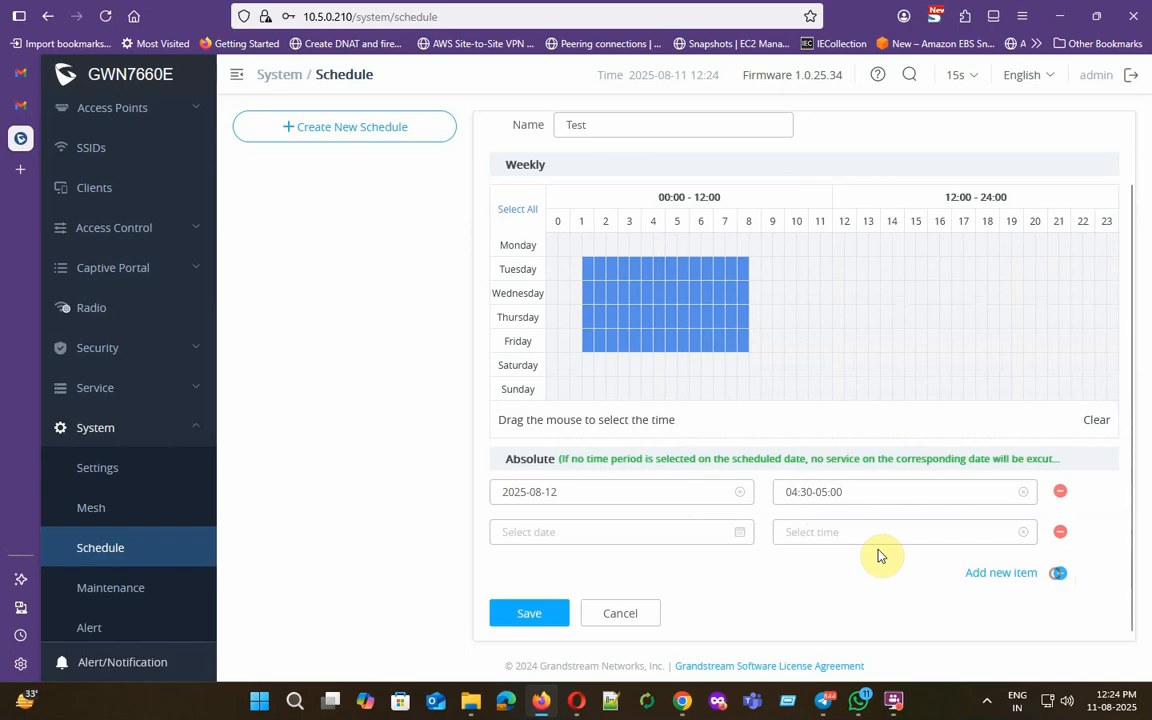
{"action": "left_click", "coordinate": [738, 541]}
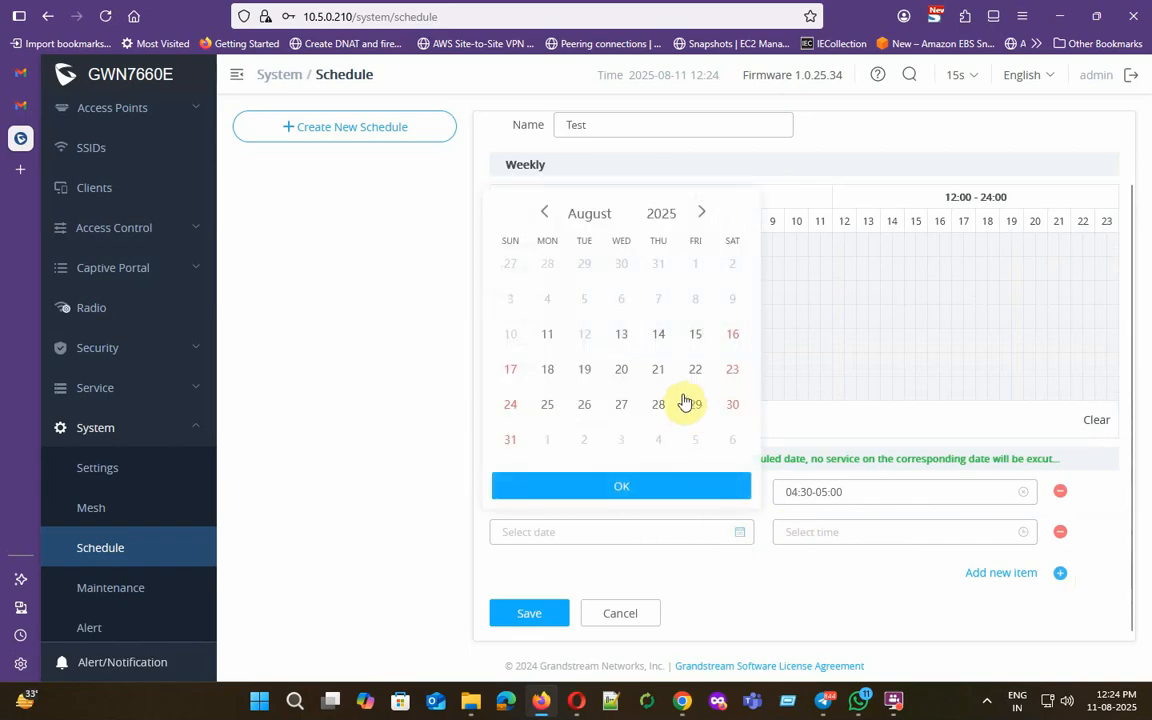
{"action": "left_click", "coordinate": [660, 374]}
{"action": "left_click", "coordinate": [684, 487]}
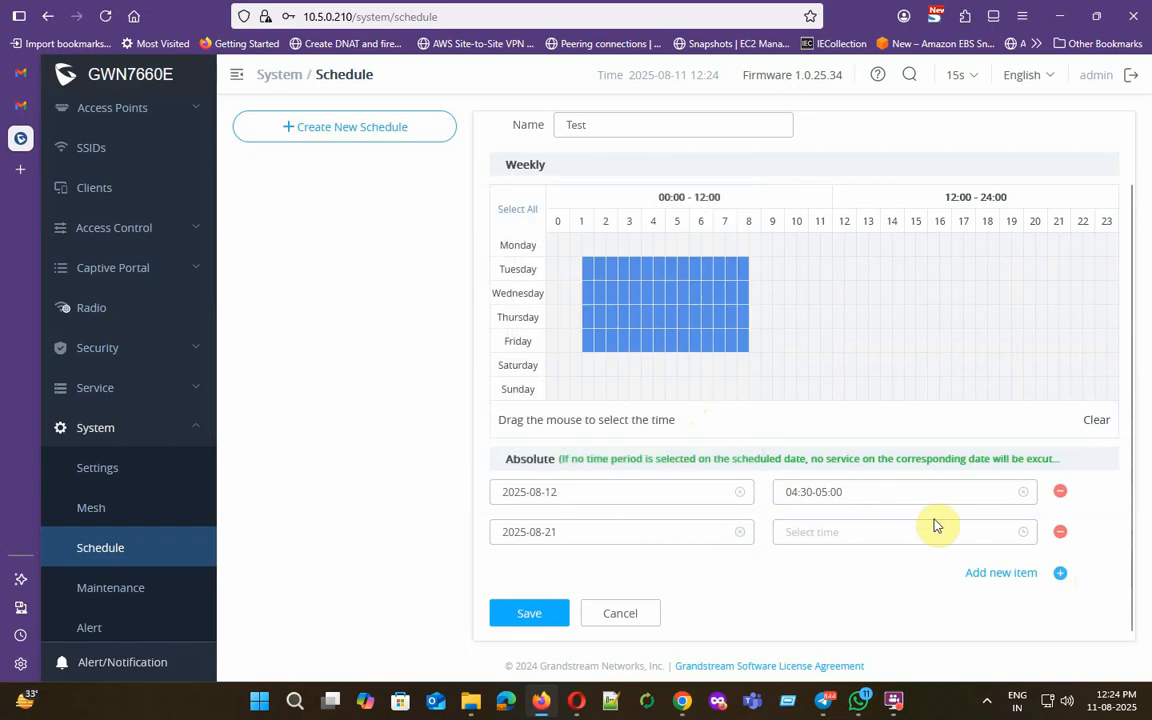
{"action": "left_click", "coordinate": [1021, 538]}
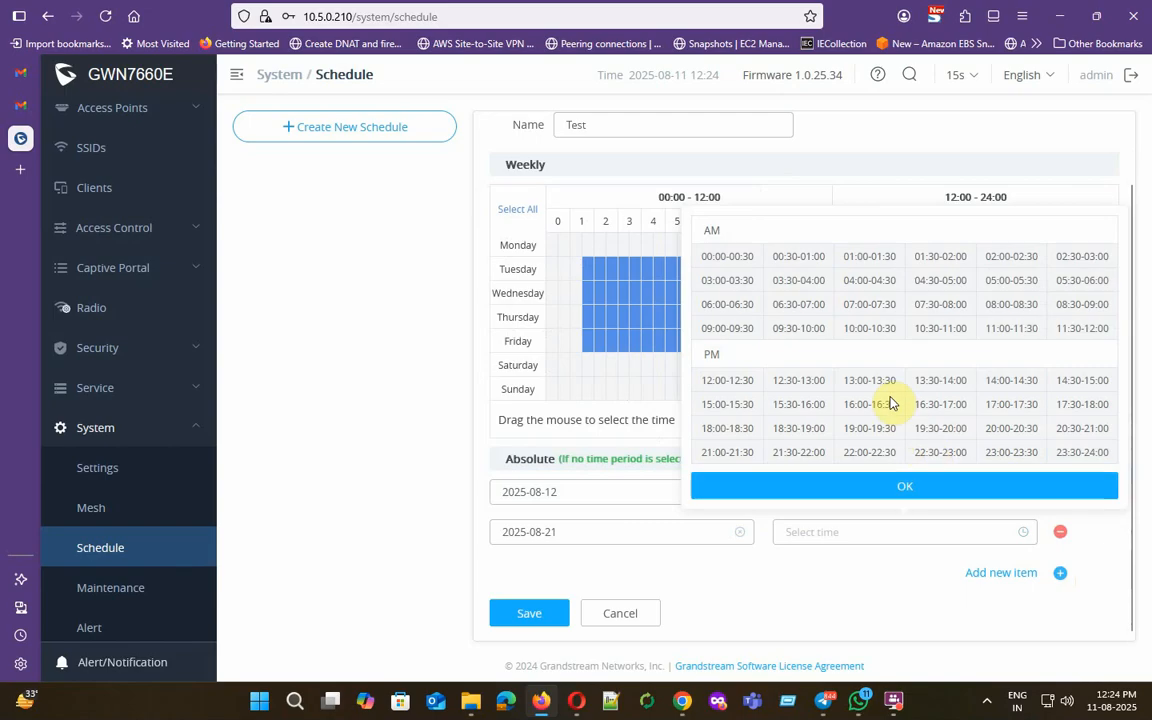
{"action": "left_click", "coordinate": [879, 385]}
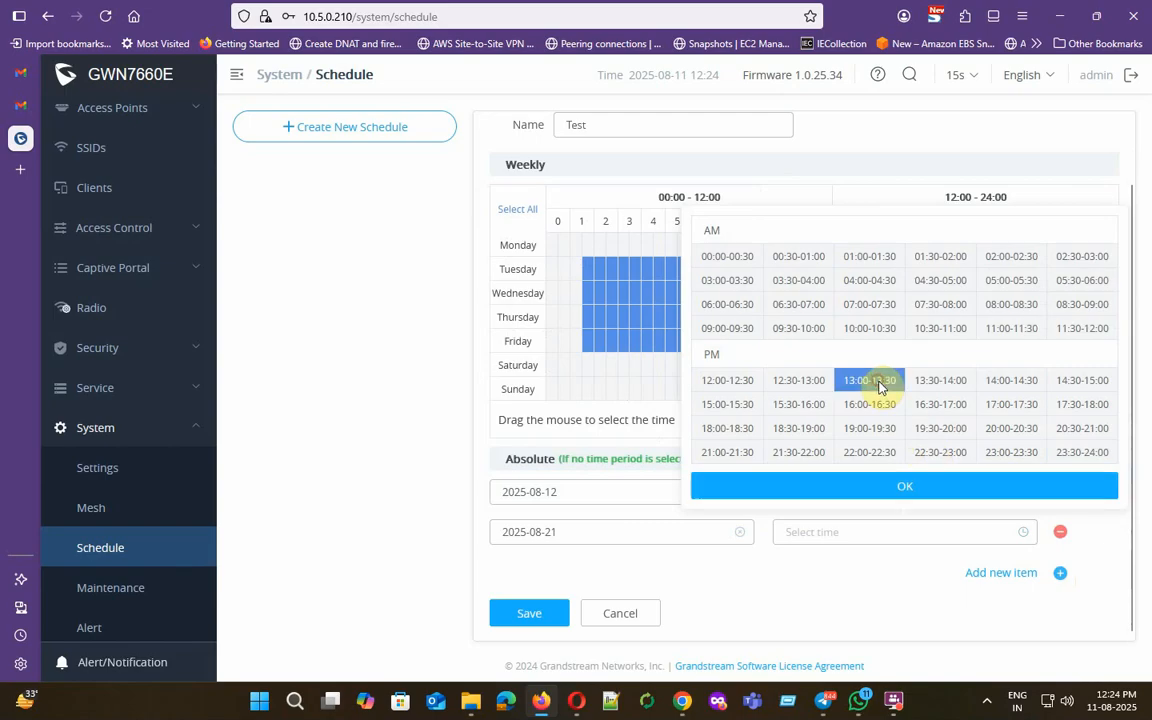
{"action": "left_click", "coordinate": [912, 490]}
{"action": "left_click", "coordinate": [771, 581]}
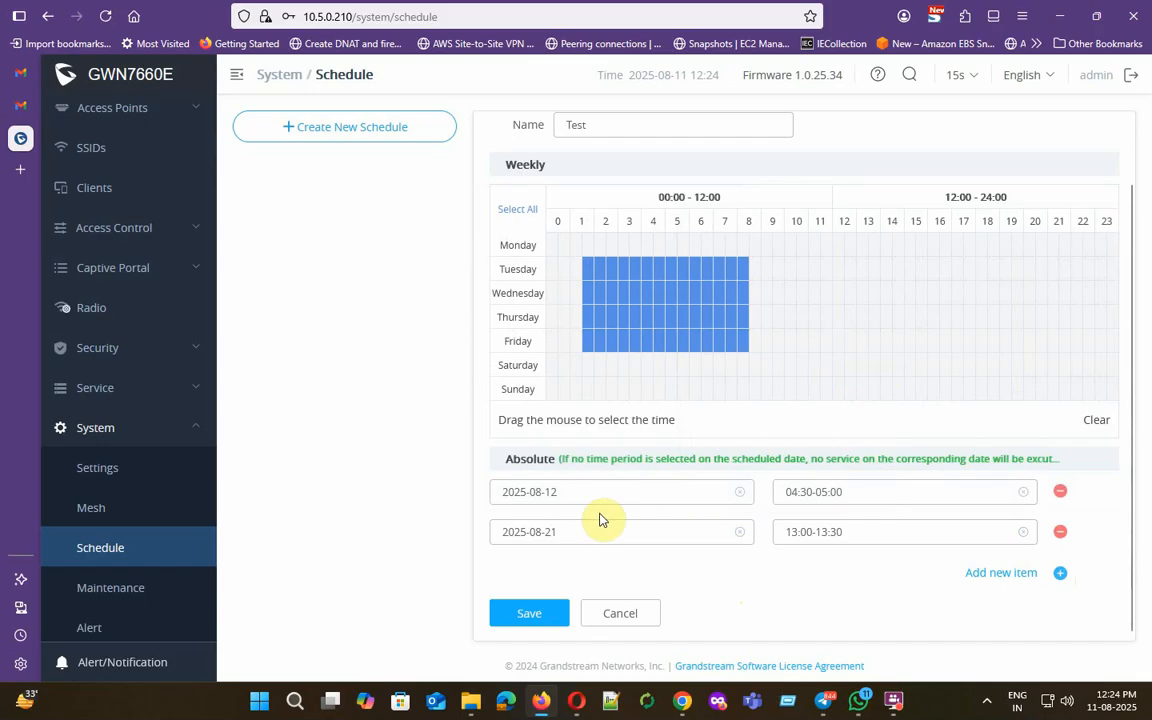
{"action": "left_click", "coordinate": [656, 614]}
- Review the Maintenance upgrade settings, from upgrade protocol, reboot and factory reset to firmware server, automatic upgrade and configuration backup
{"action": "left_click", "coordinate": [139, 589]}
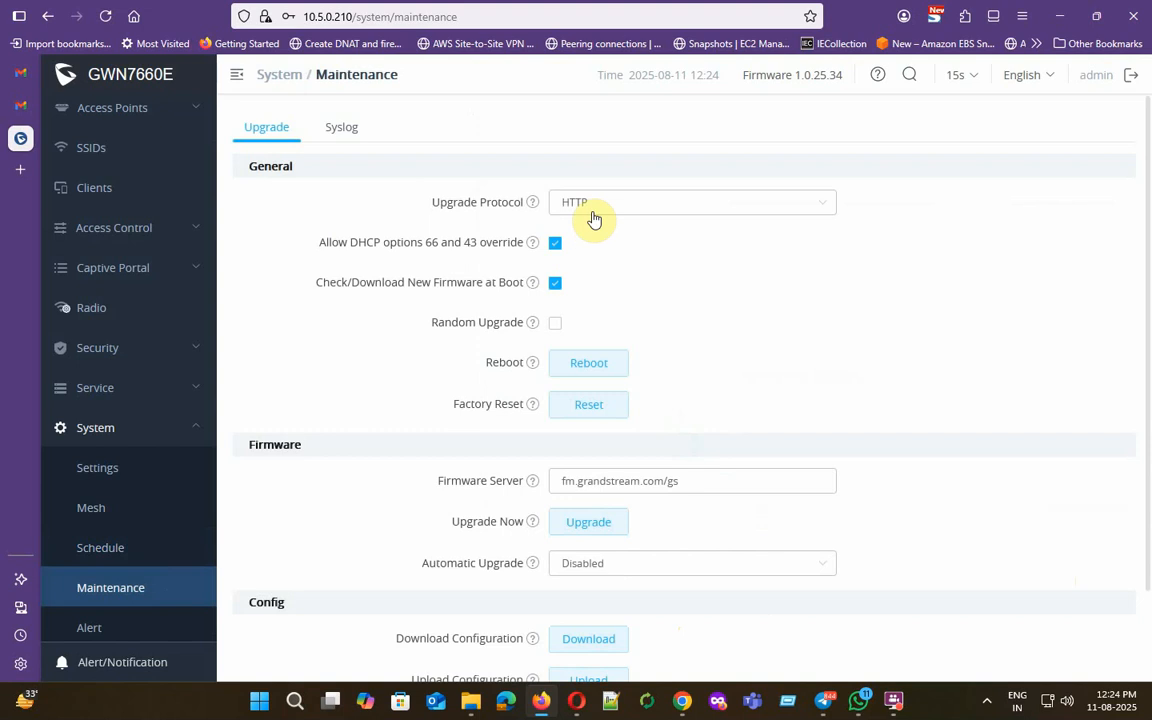
{"action": "left_click_drag", "start_coordinate": [501, 203], "coordinate": [428, 202]}
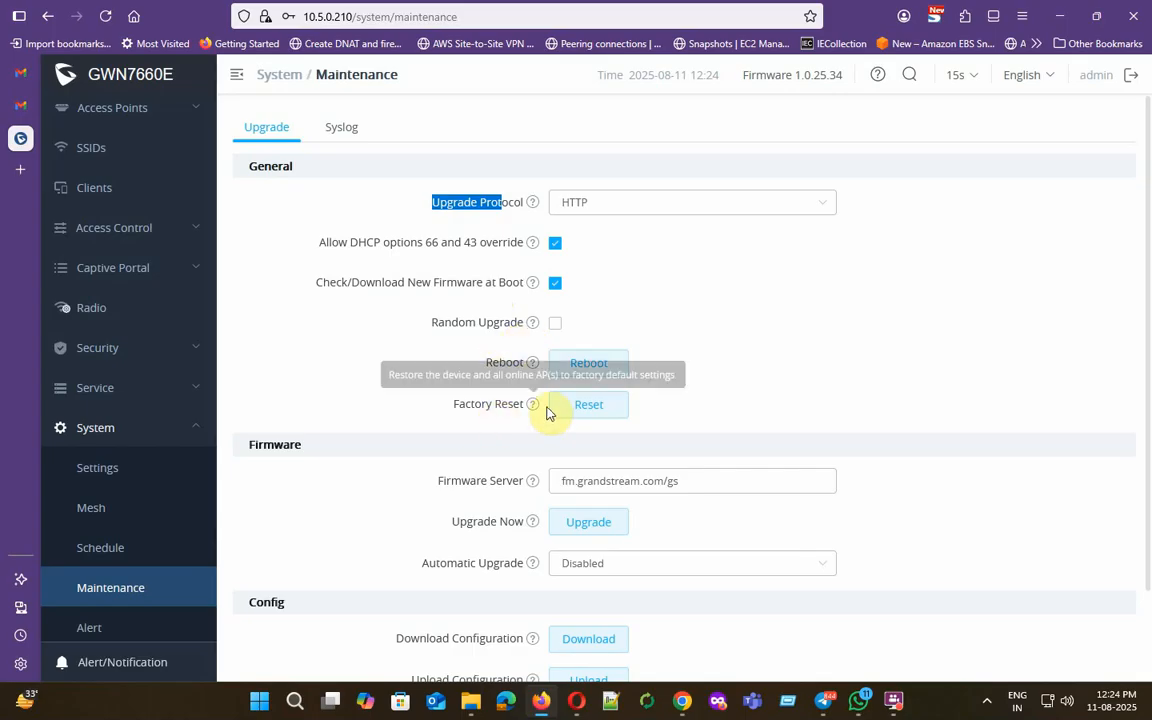
{"action": "scroll", "coordinate": [545, 410], "scroll_direction": "down", "scroll_amount": 2}
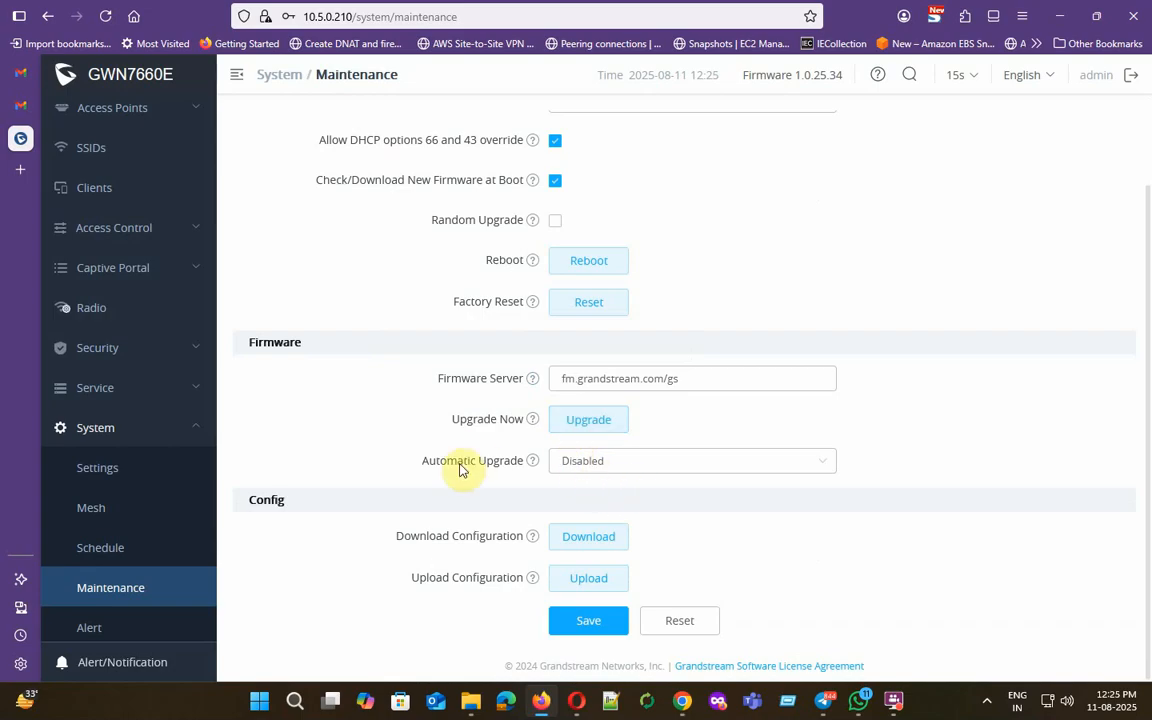
{"action": "left_click_drag", "start_coordinate": [462, 470], "coordinate": [511, 470]}
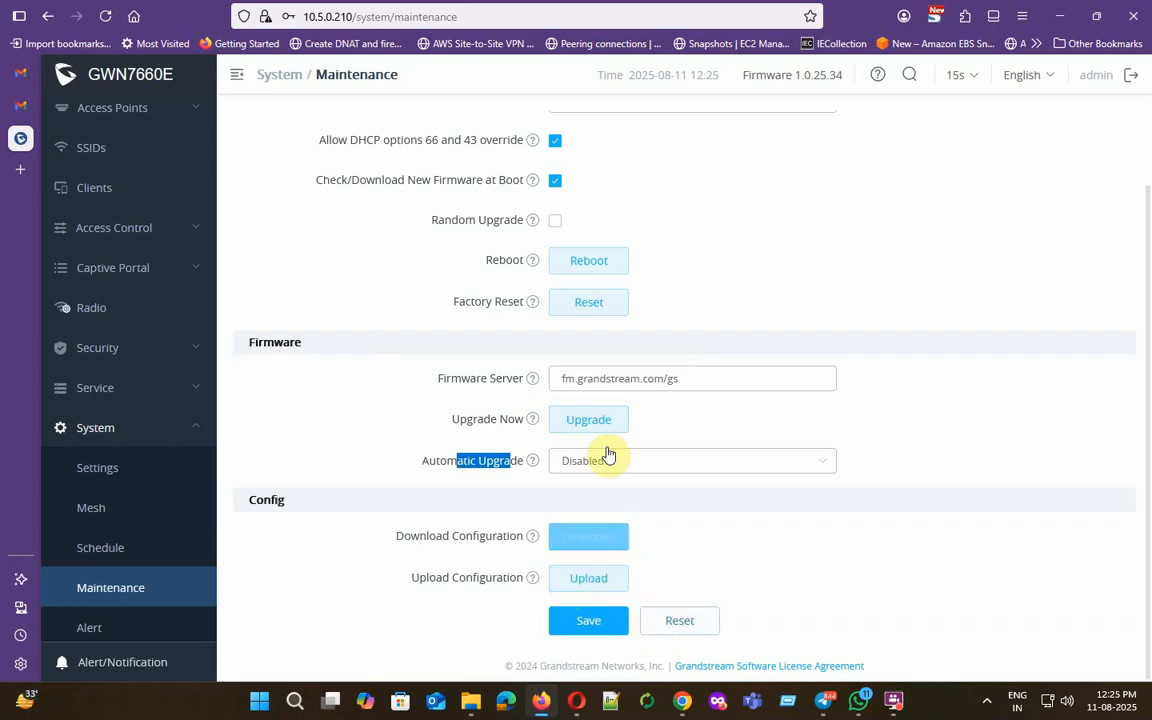
- Turn on alert email notification to inspect its sender, SMTP and receiver fields, and review the configurable alert types without saving
{"action": "left_click", "coordinate": [110, 628]}
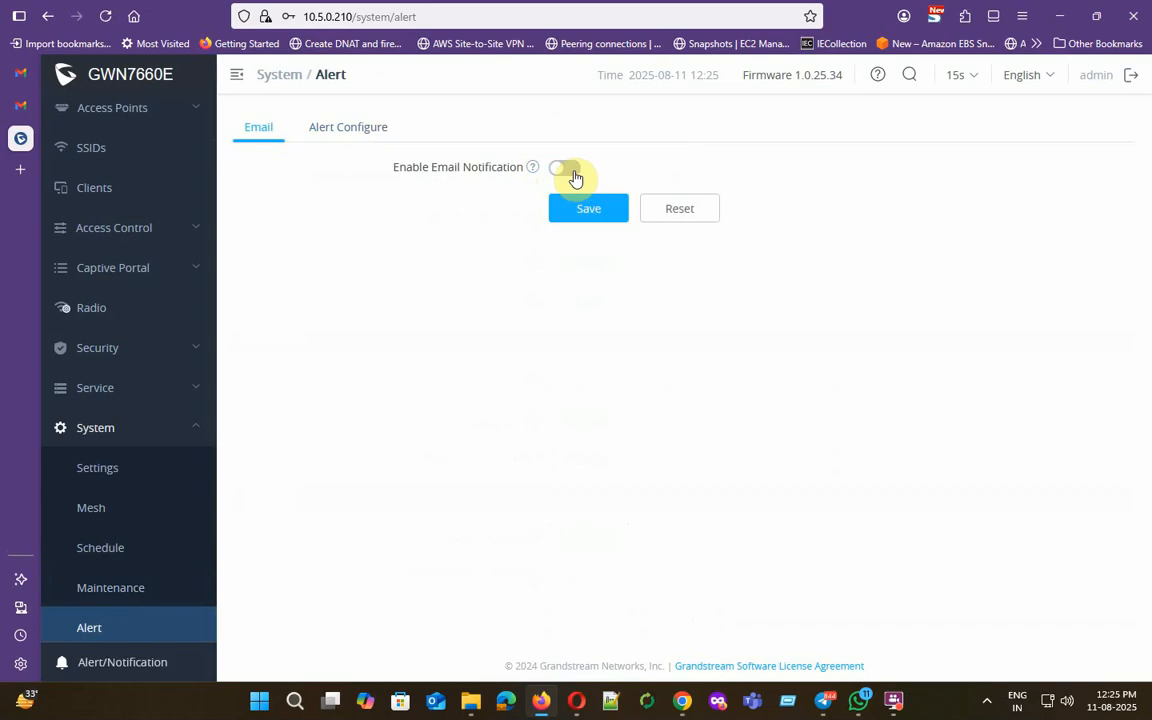
{"action": "left_click", "coordinate": [566, 169]}
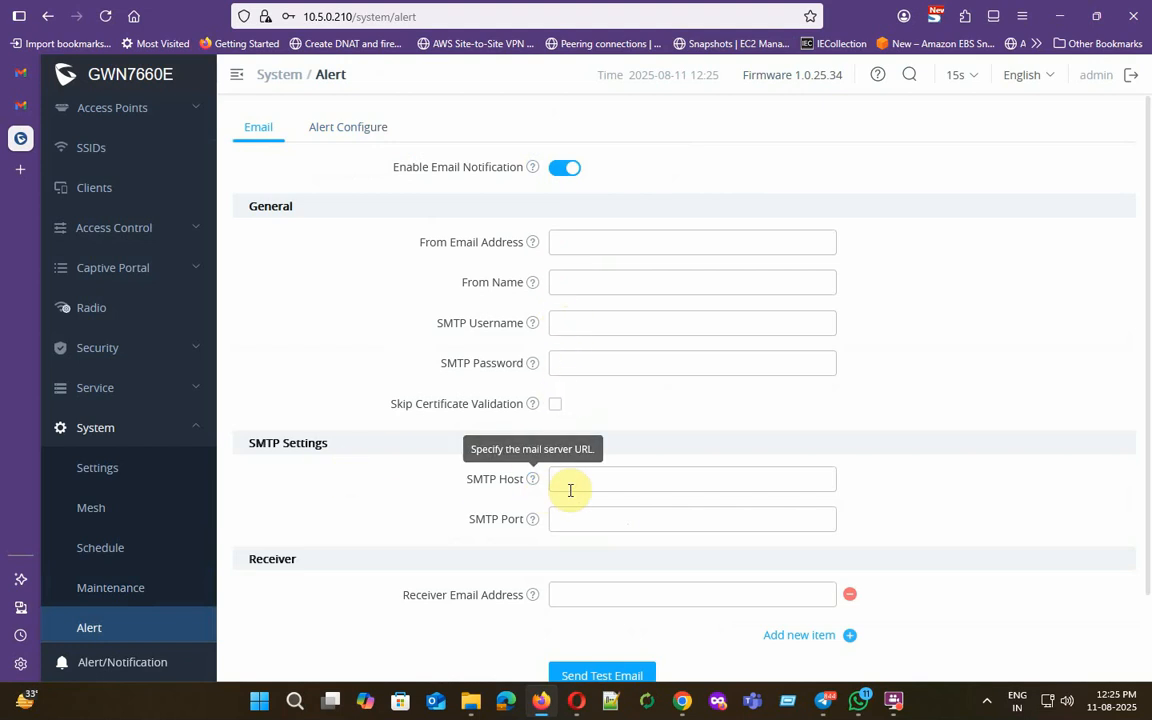
{"action": "scroll", "coordinate": [569, 529], "scroll_direction": "down", "scroll_amount": 2}
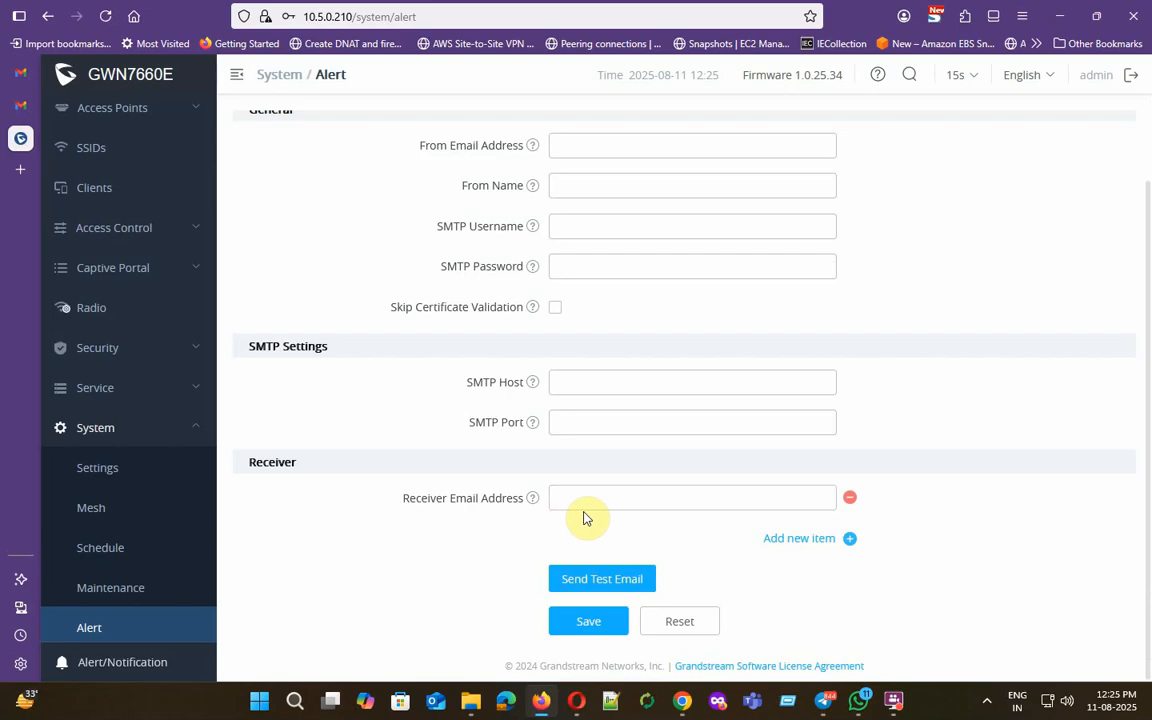
{"action": "scroll", "coordinate": [535, 494], "scroll_direction": "up", "scroll_amount": 2}
{"action": "scroll", "coordinate": [481, 321], "scroll_direction": "down", "scroll_amount": 2}
{"action": "scroll", "coordinate": [384, 222], "scroll_direction": "up", "scroll_amount": 2}
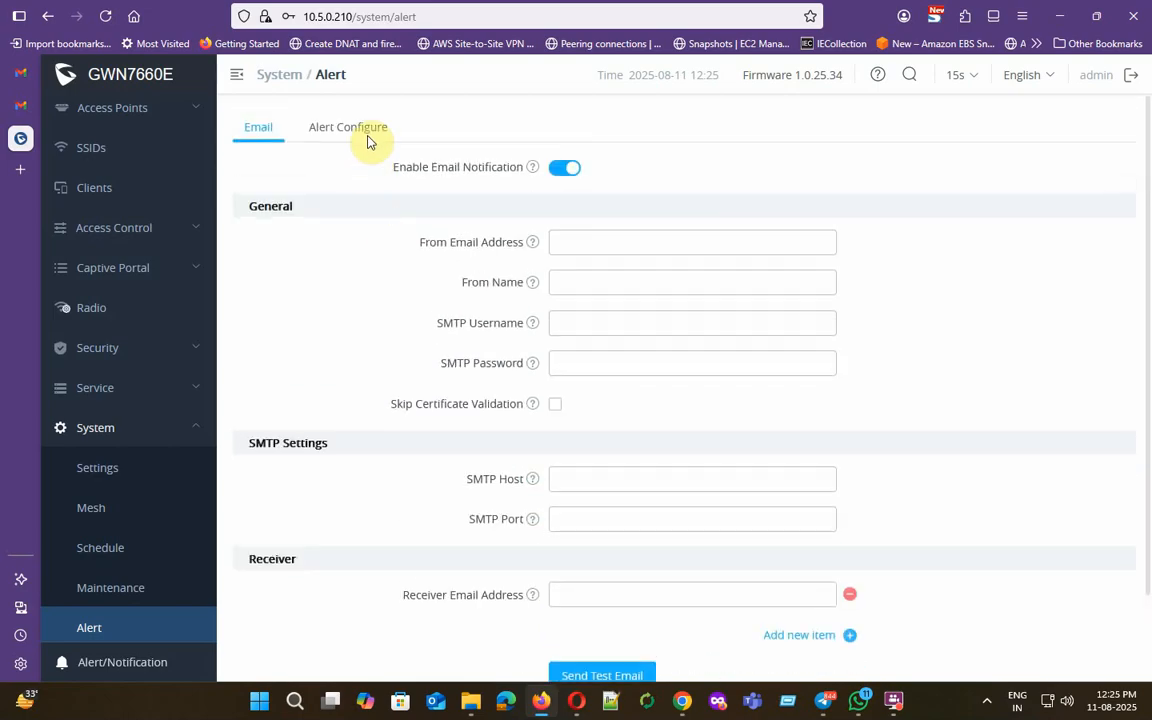
{"action": "left_click", "coordinate": [366, 135]}
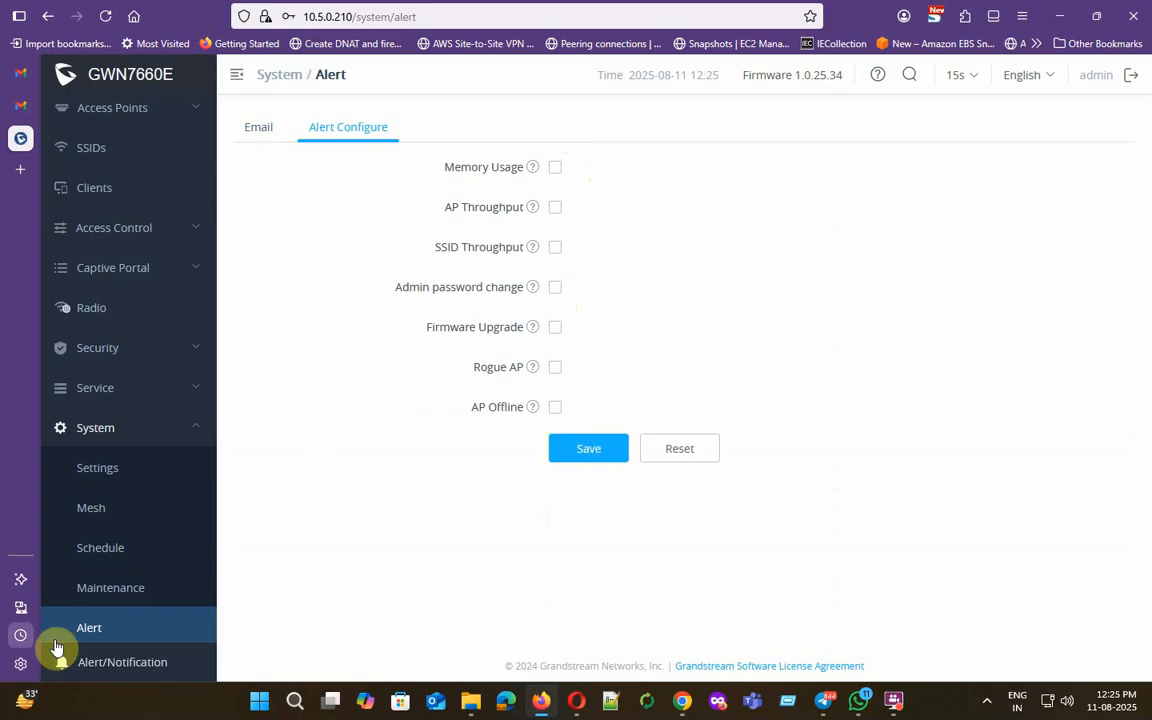
- Open the alert notifications and filter them by each of the three severity levels, returning to all alerts
{"action": "left_click", "coordinate": [128, 664]}
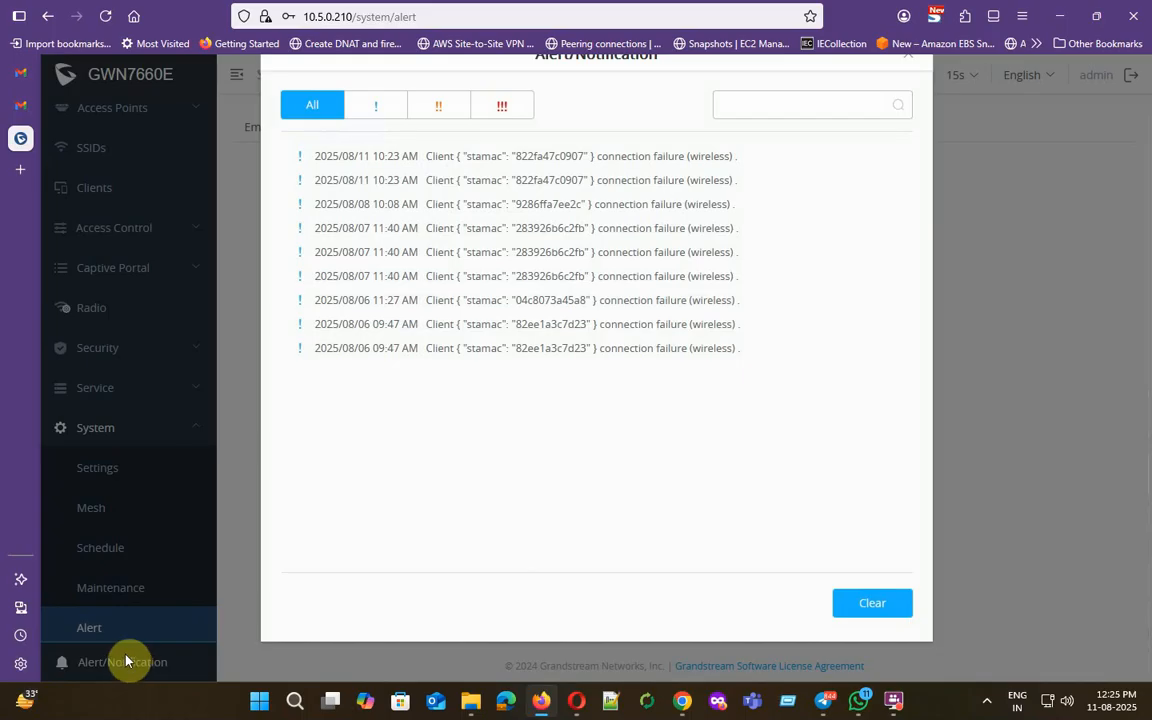
{"action": "left_click_drag", "start_coordinate": [787, 378], "coordinate": [294, 167]}
{"action": "left_click", "coordinate": [452, 313]}
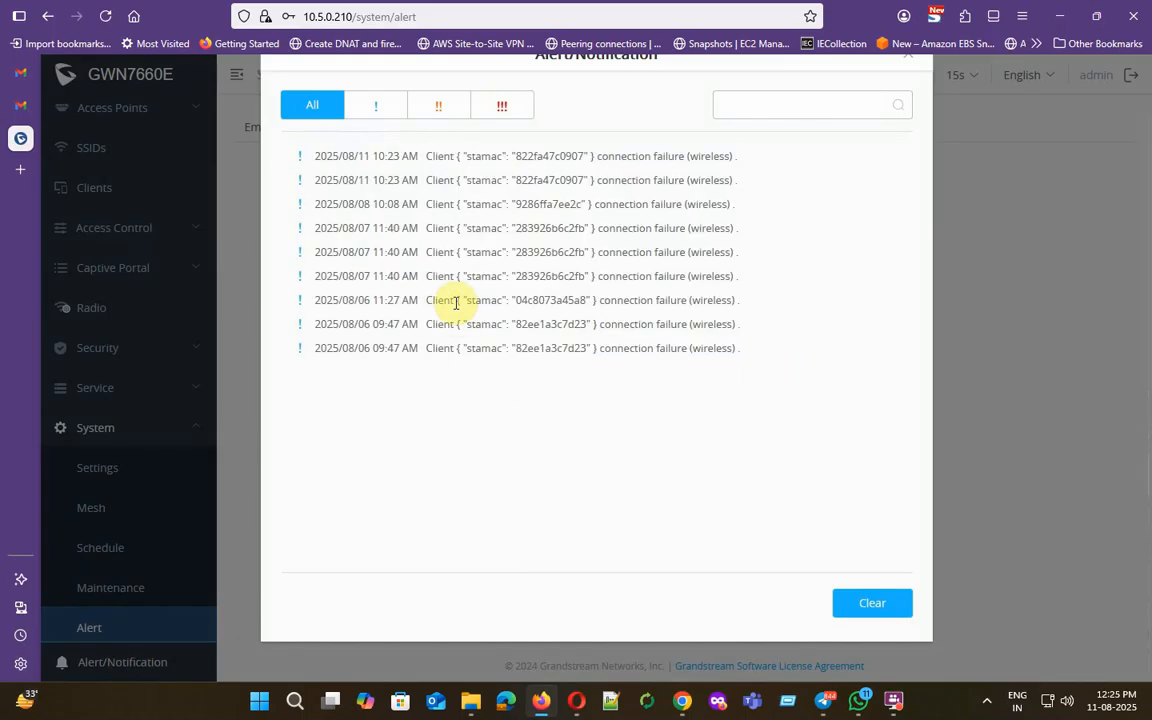
{"action": "left_click", "coordinate": [368, 116]}
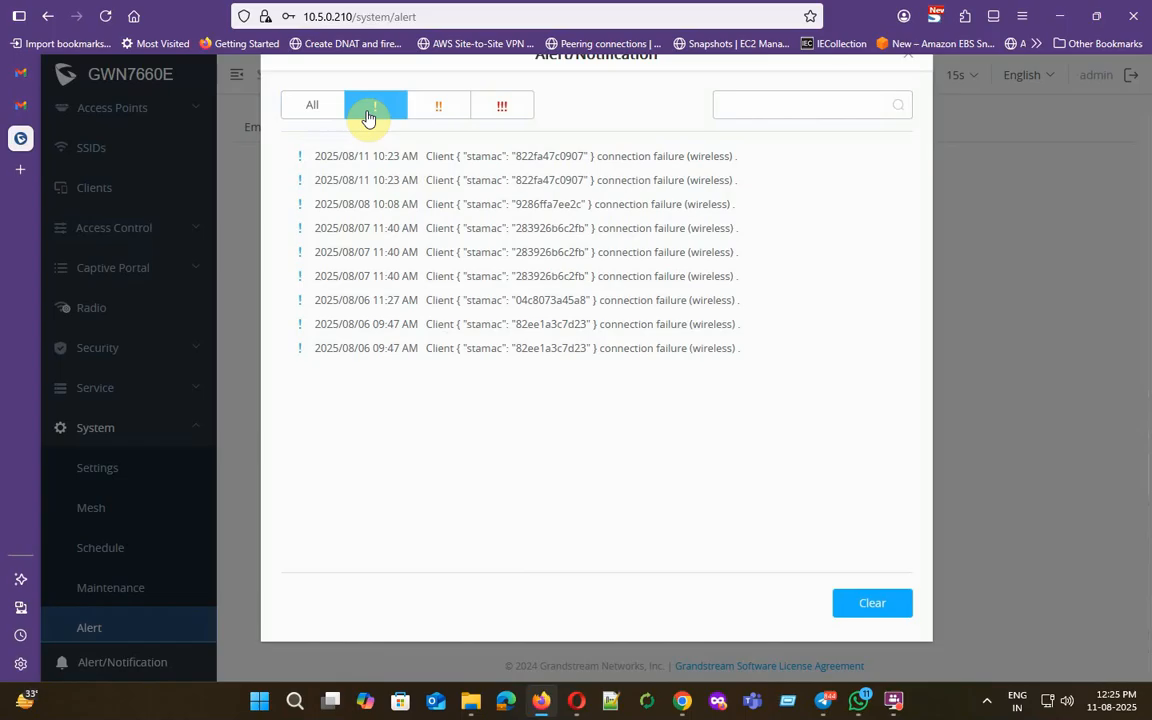
{"action": "left_click", "coordinate": [440, 121]}
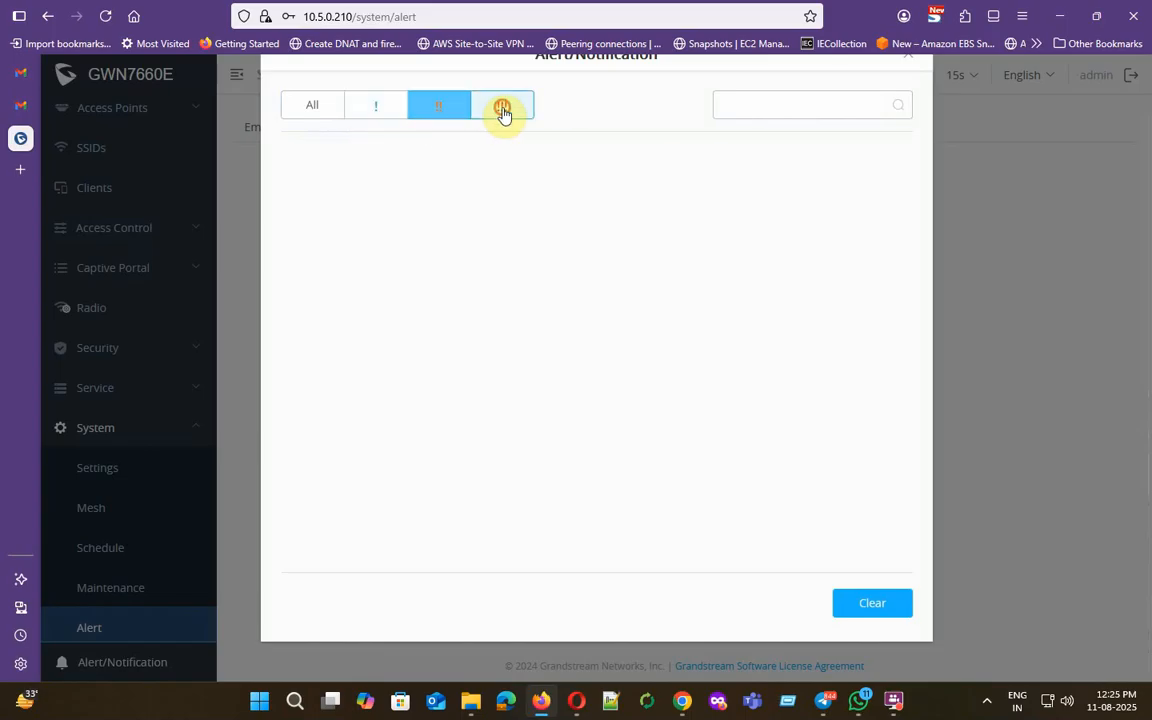
{"action": "left_click", "coordinate": [501, 110]}
{"action": "left_click", "coordinate": [322, 106]}
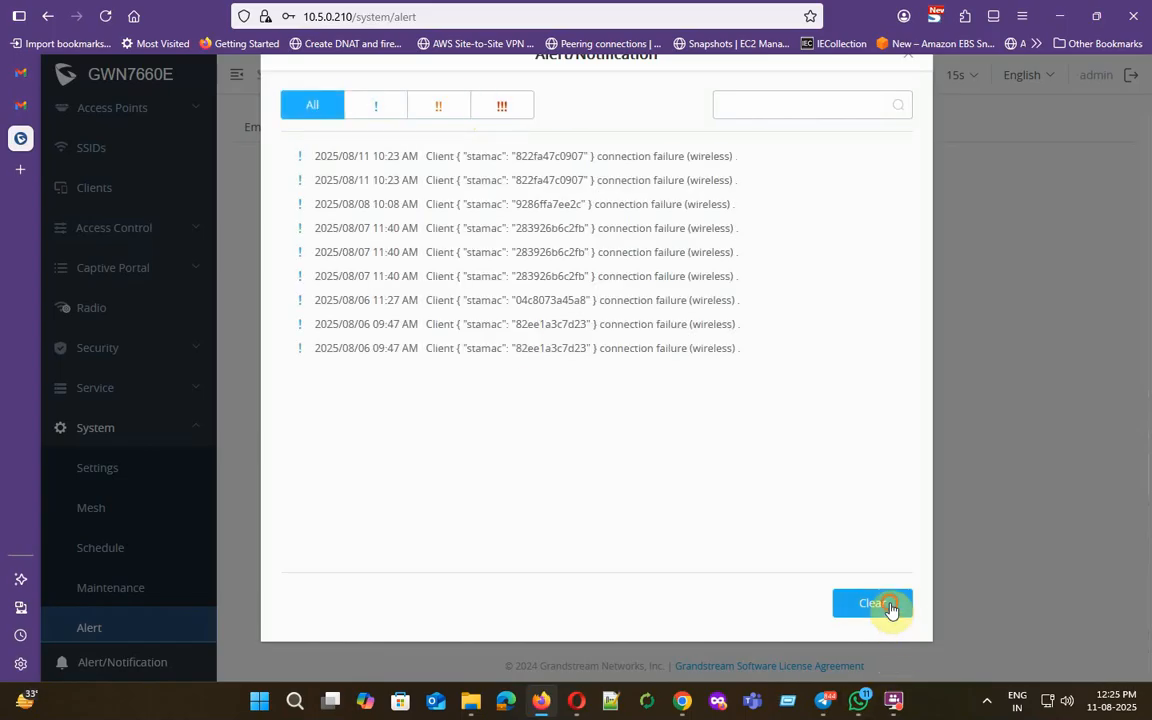
- Clear all alert notifications, confirm the deletion, and reopen the list to check it before closing it
{"action": "left_click", "coordinate": [889, 604]}
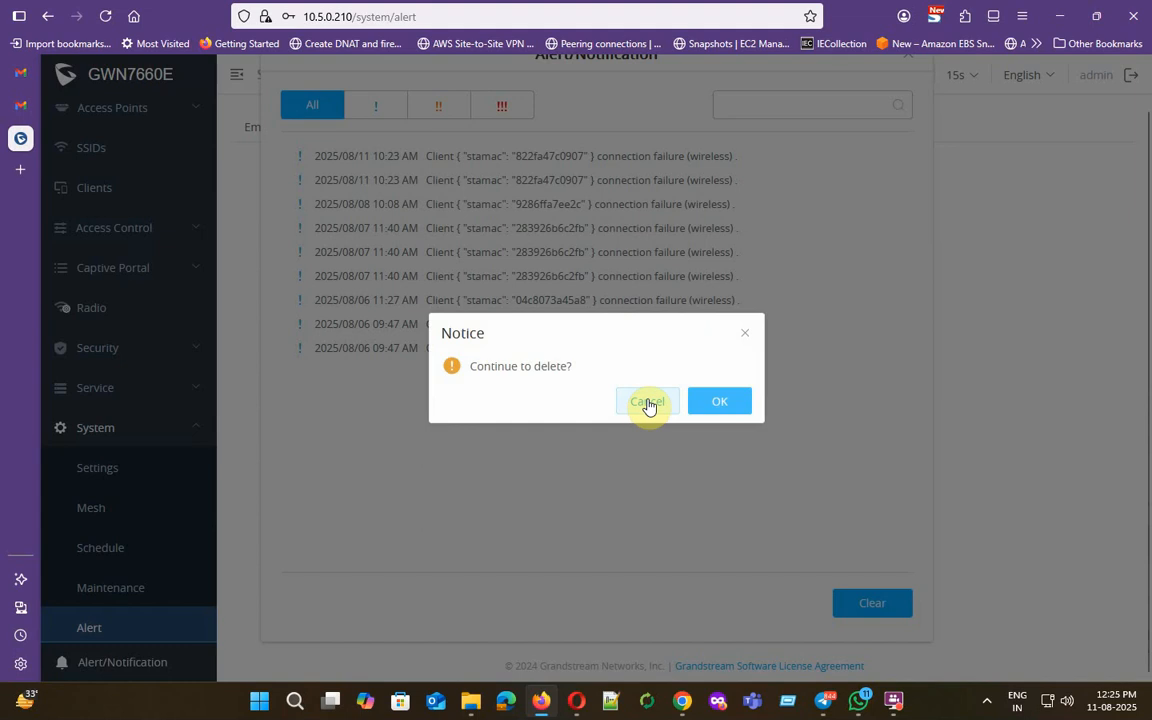
{"action": "left_click", "coordinate": [719, 405]}
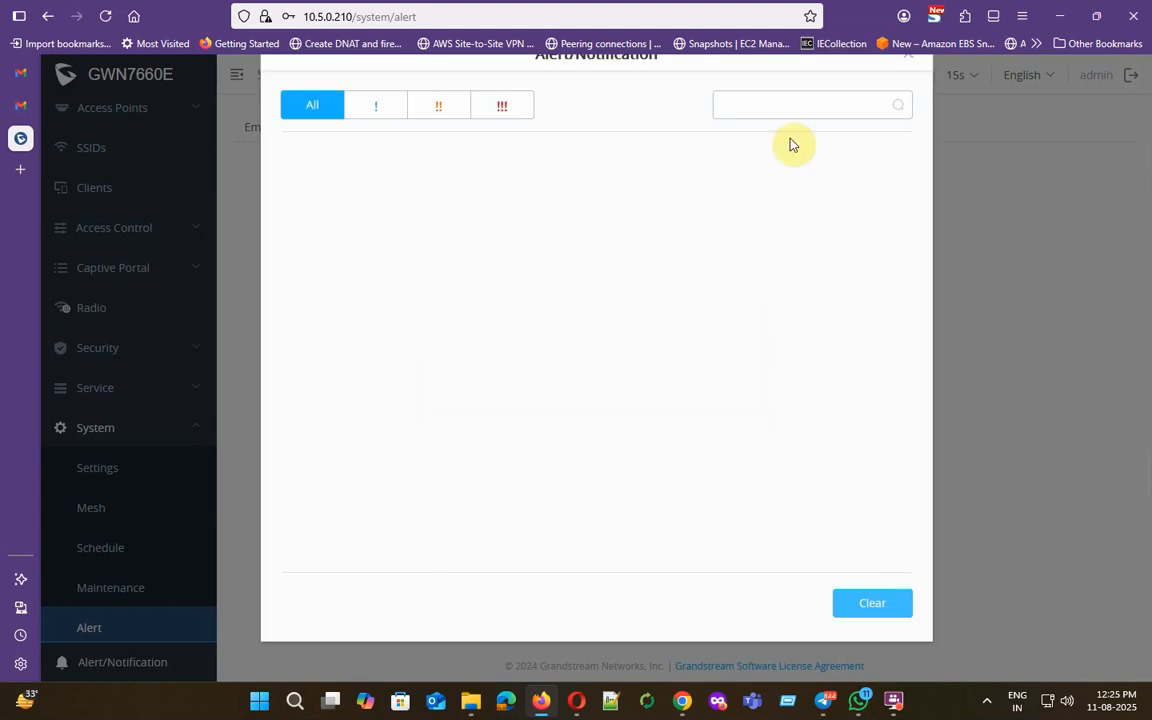
{"action": "left_click", "coordinate": [905, 68]}
{"action": "scroll", "coordinate": [156, 596], "scroll_direction": "down", "scroll_amount": 2}
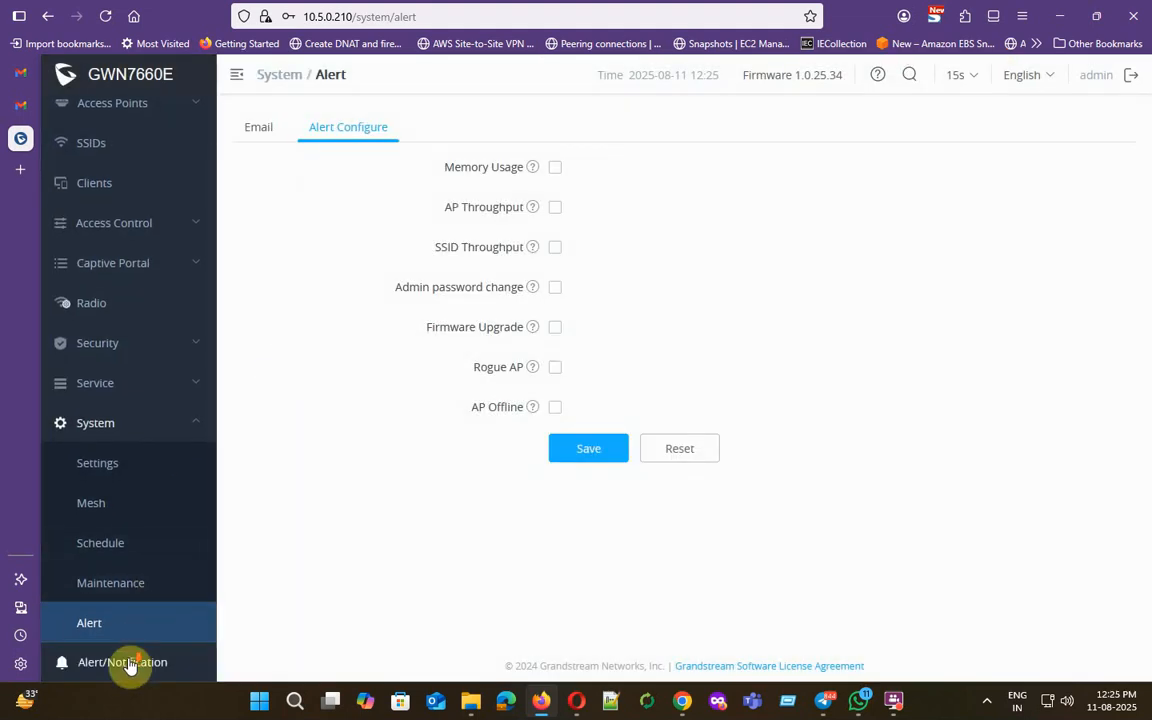
{"action": "left_click", "coordinate": [122, 662]}
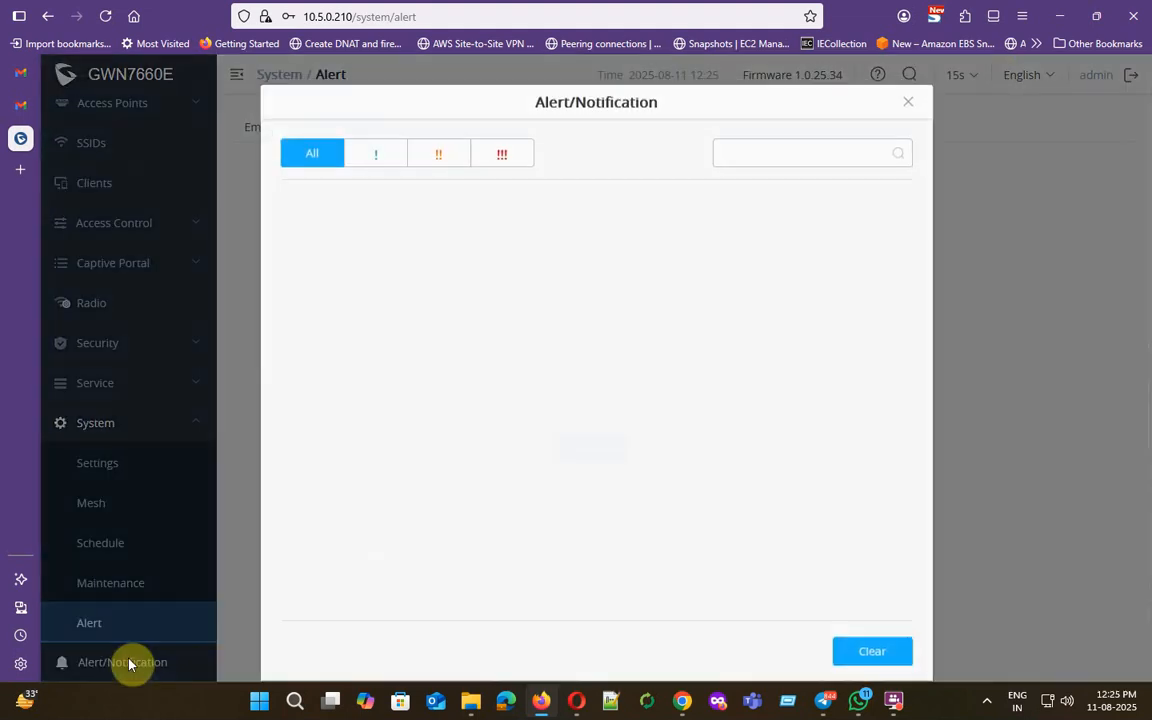
{"action": "left_click", "coordinate": [918, 102]}
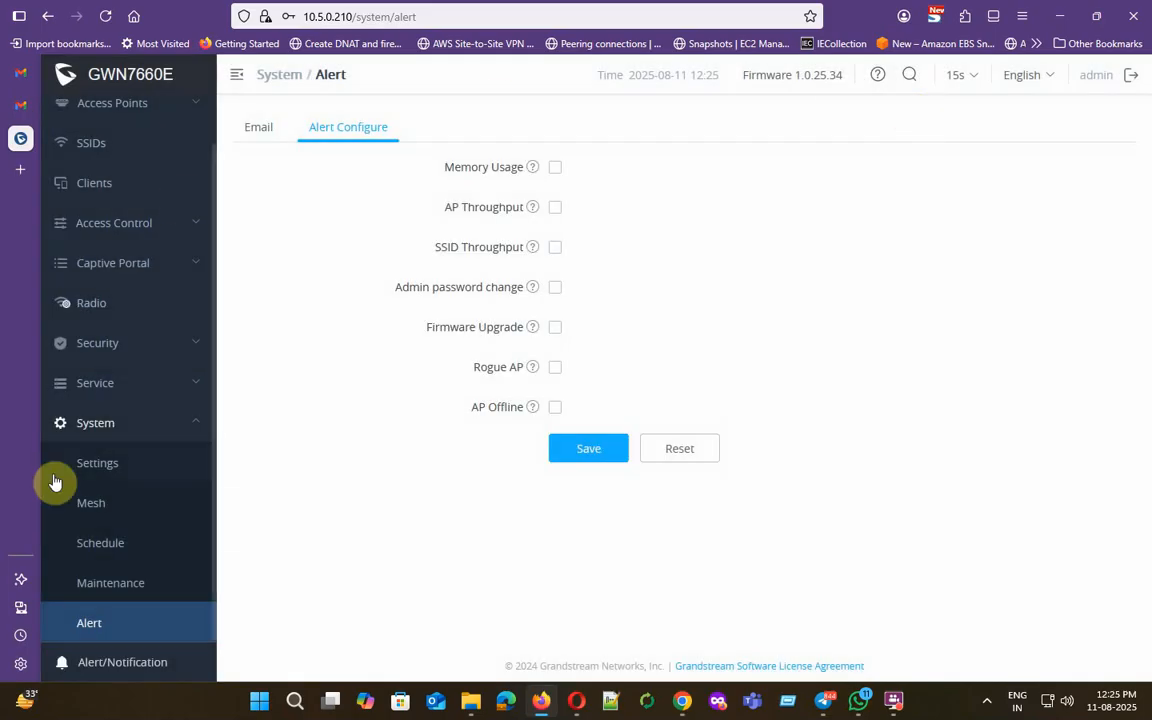
- Check the available refresh intervals and interface language setting without changing them, and return to the Overview page
{"action": "scroll", "coordinate": [55, 482], "scroll_direction": "up", "scroll_amount": 1}
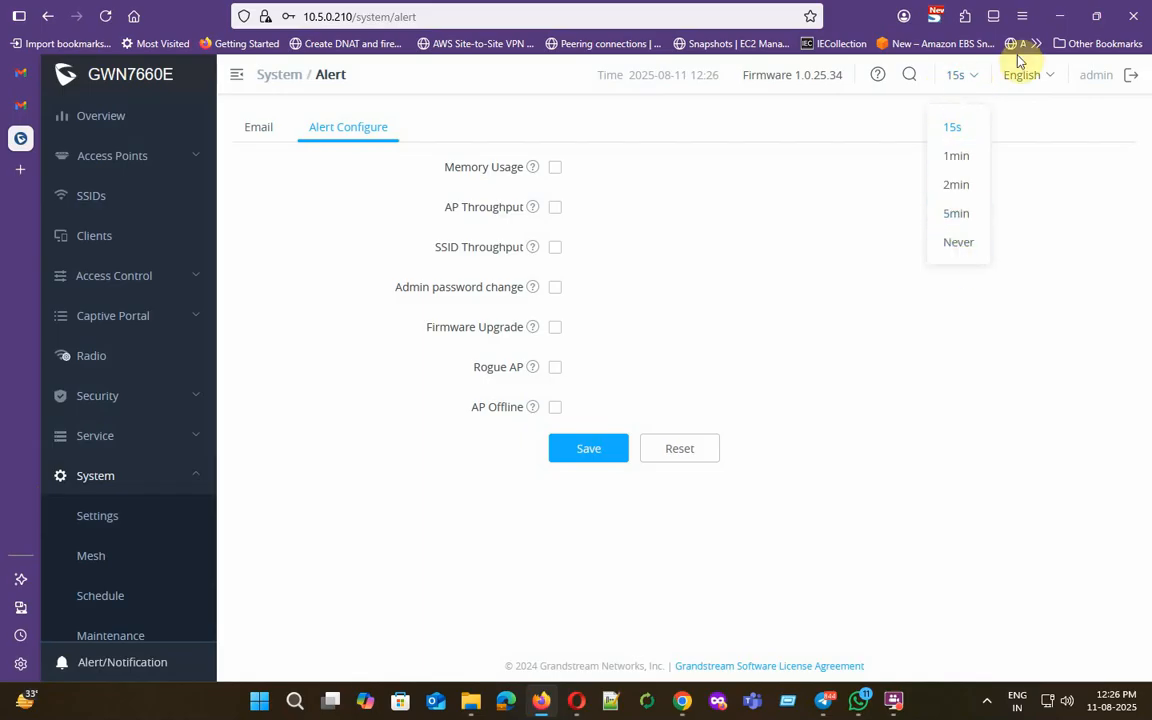
{"action": "left_click", "coordinate": [1050, 80]}
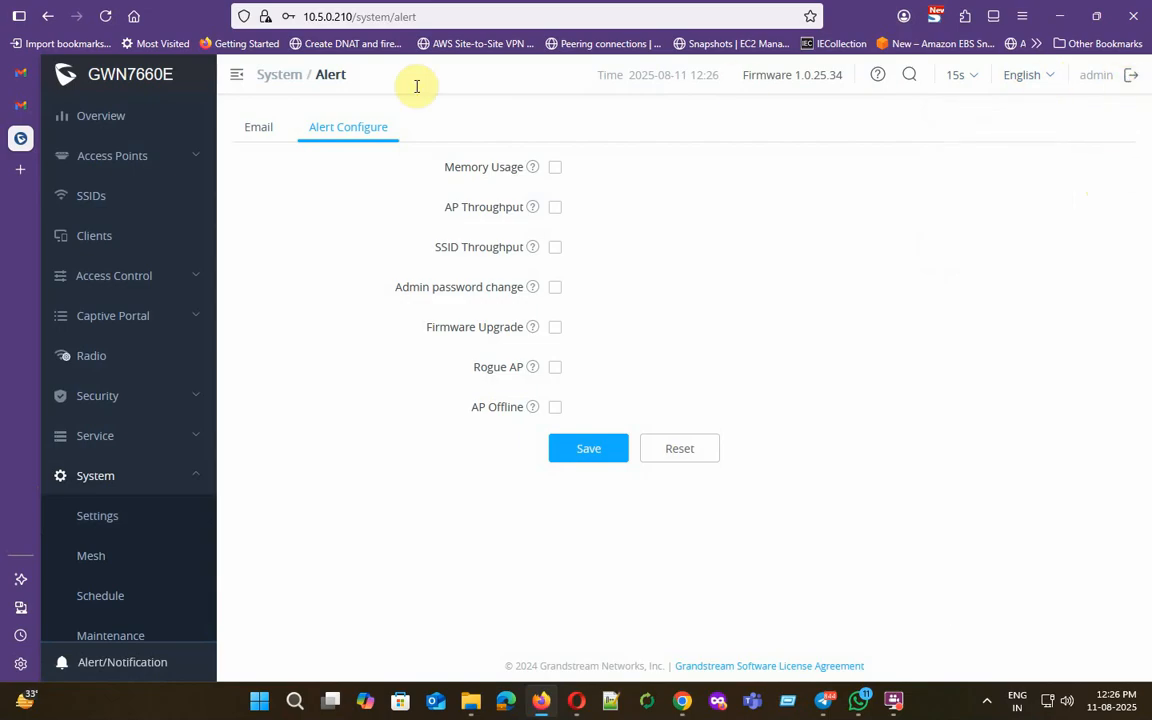
{"action": "left_click", "coordinate": [123, 121]}
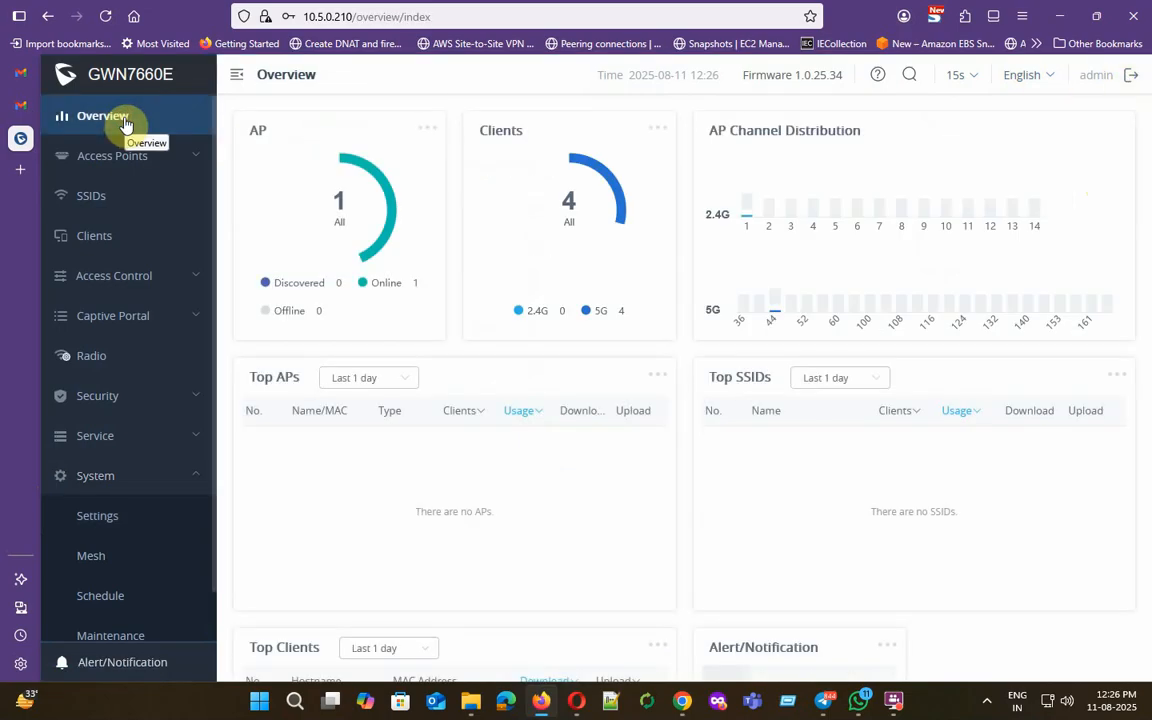